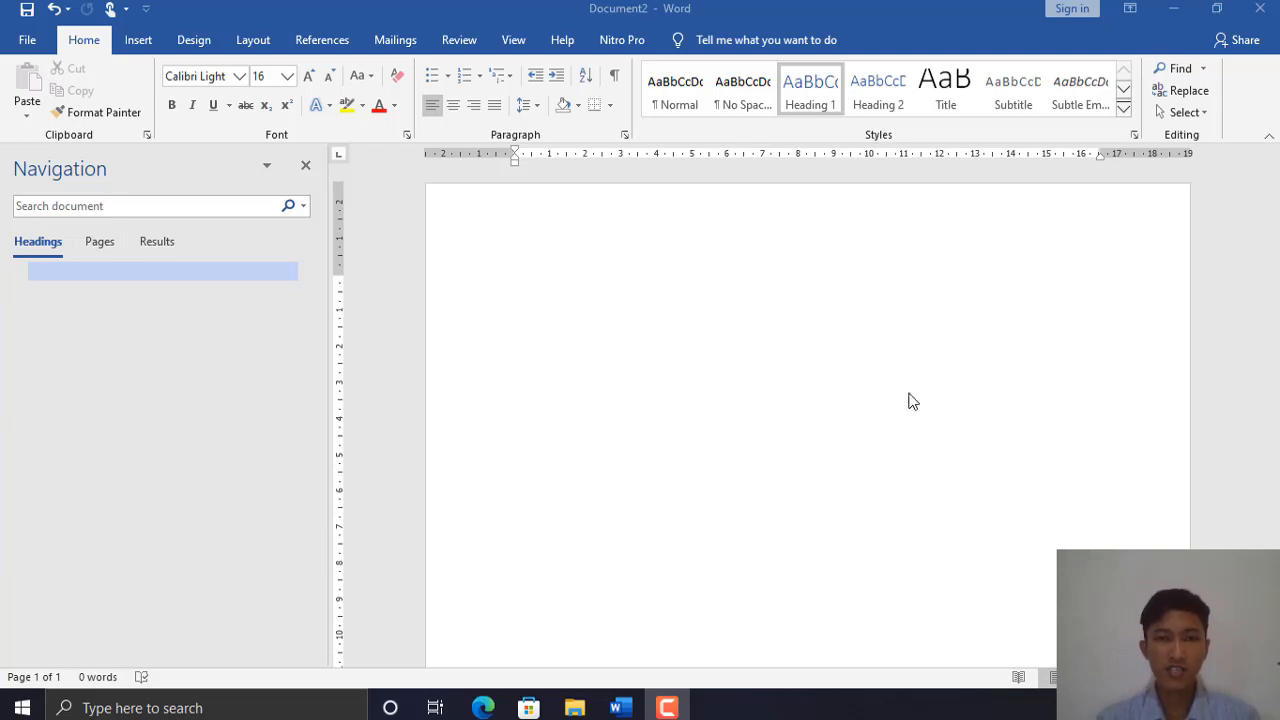
- Apply the Heading 1 style (Calibri Light 16) to the blank document's empty first line
left_click(561, 308)
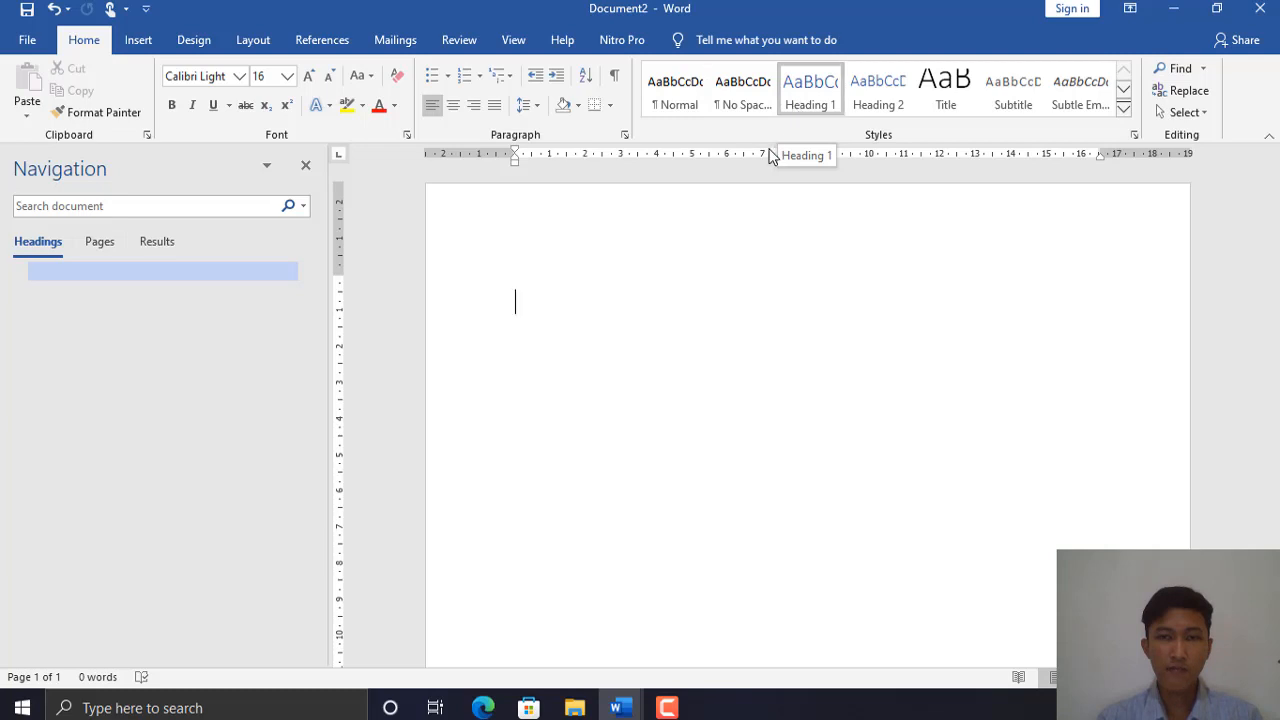
left_click(816, 100)
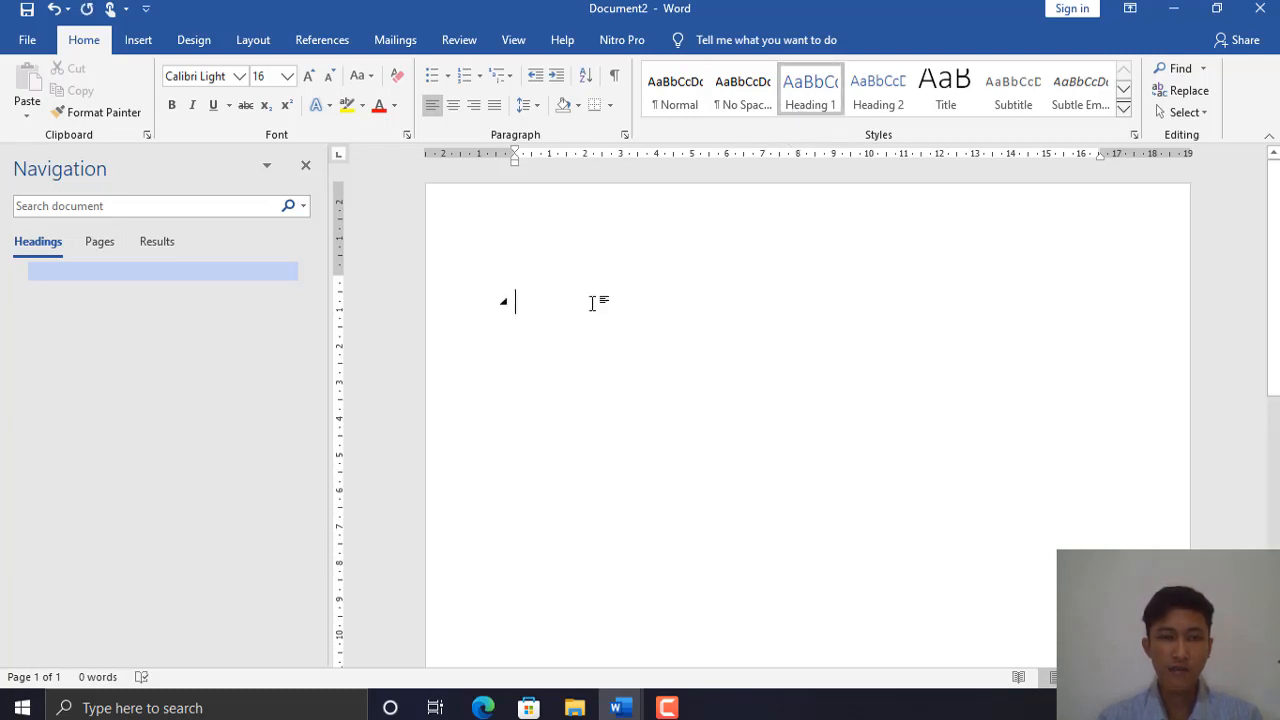
- Rename the Heading 1 style to Judul
right_click(816, 108)
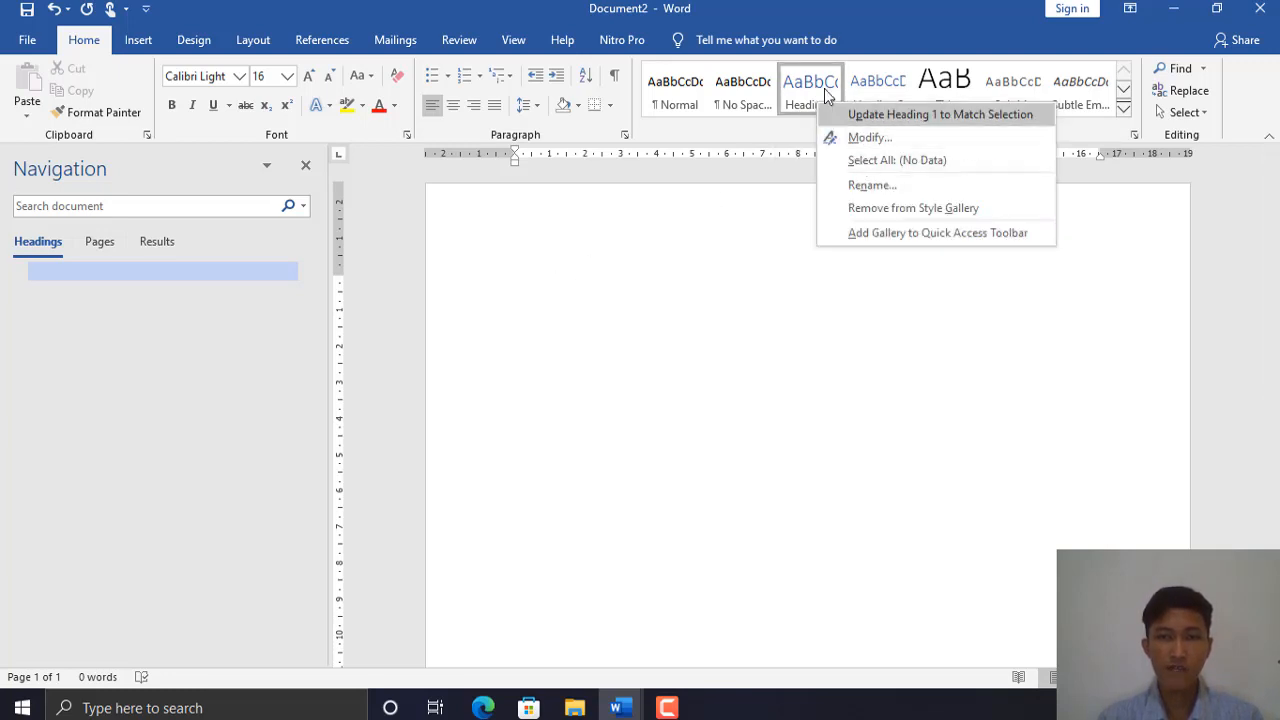
left_click(871, 139)
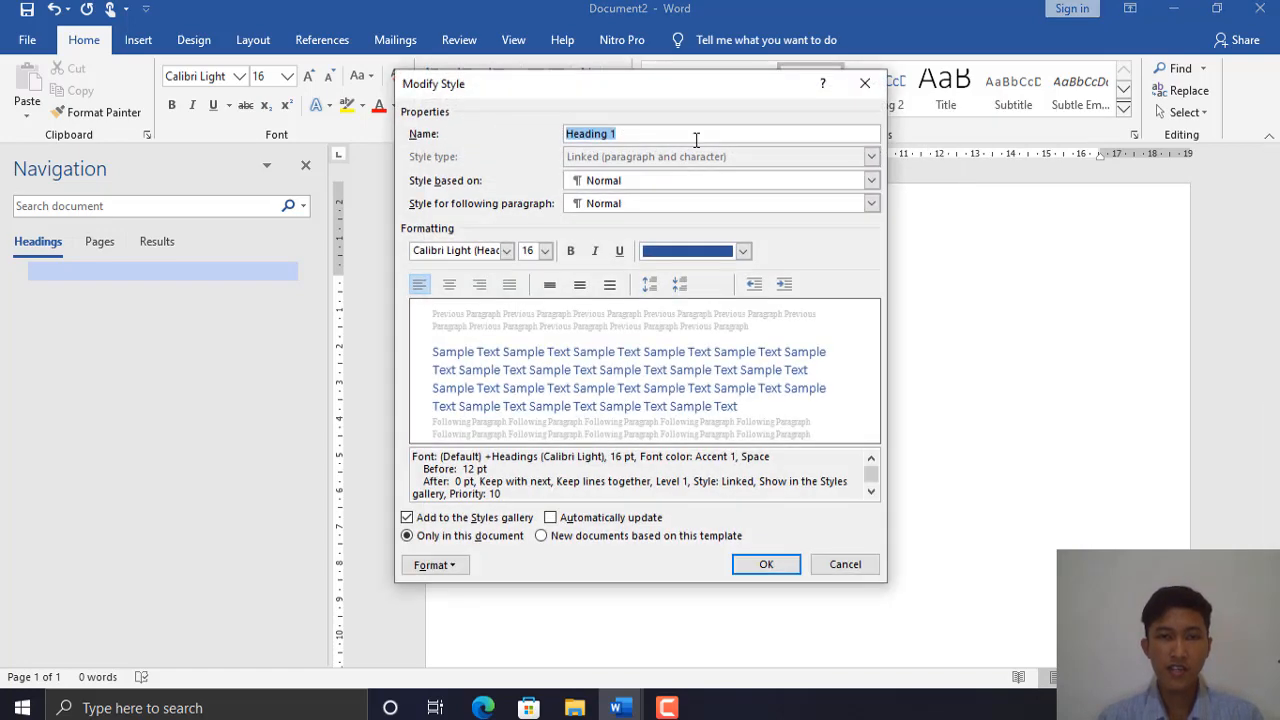
key("BackSpace")
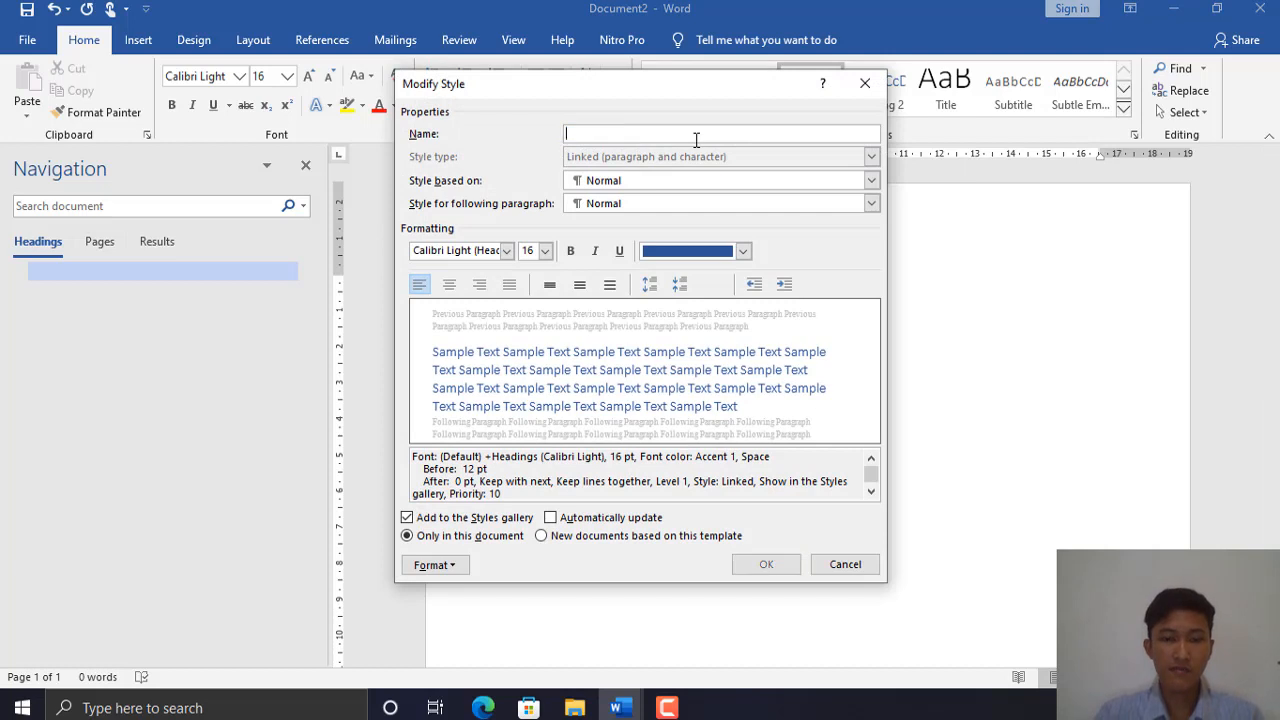
type("Judu")
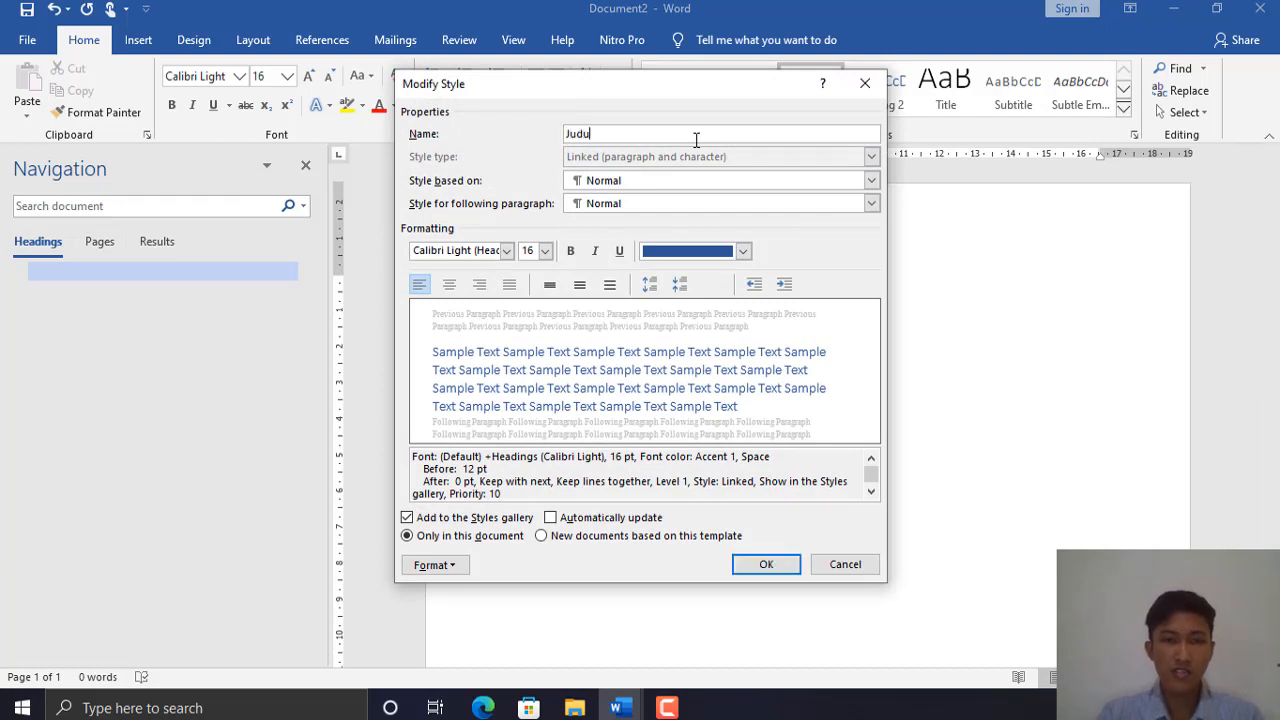
key("BackSpace")
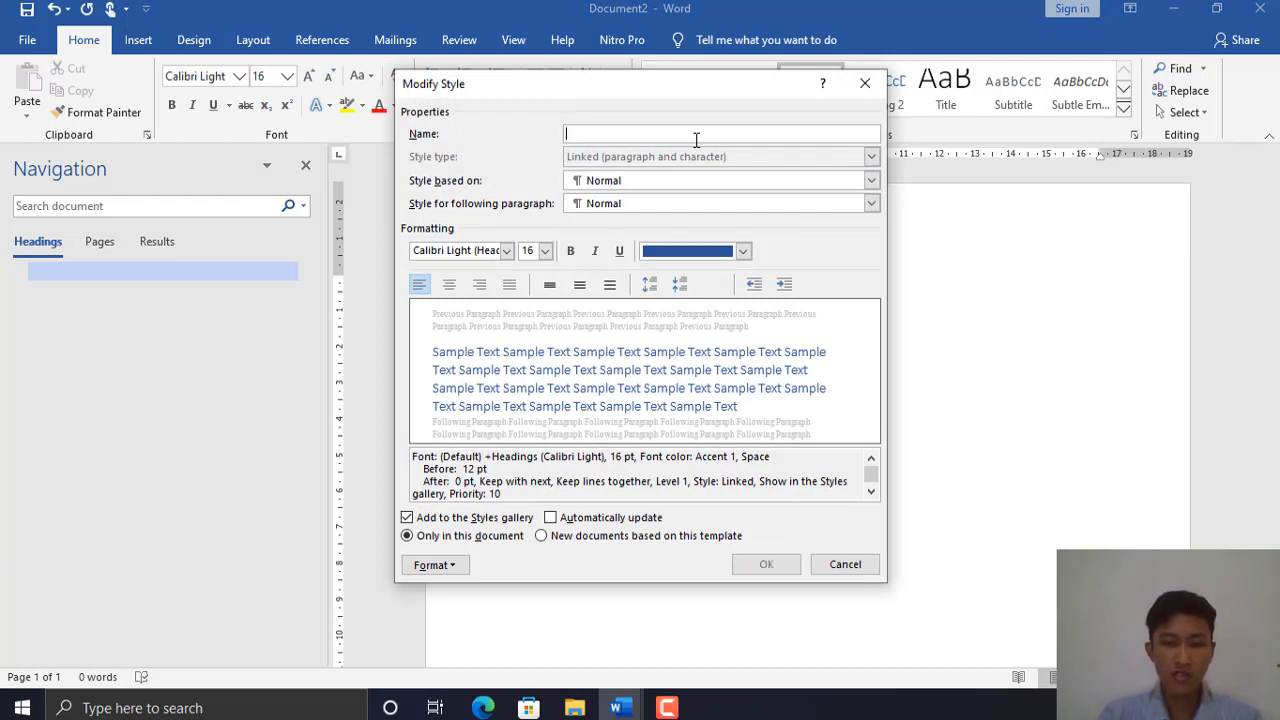
type("Judul")
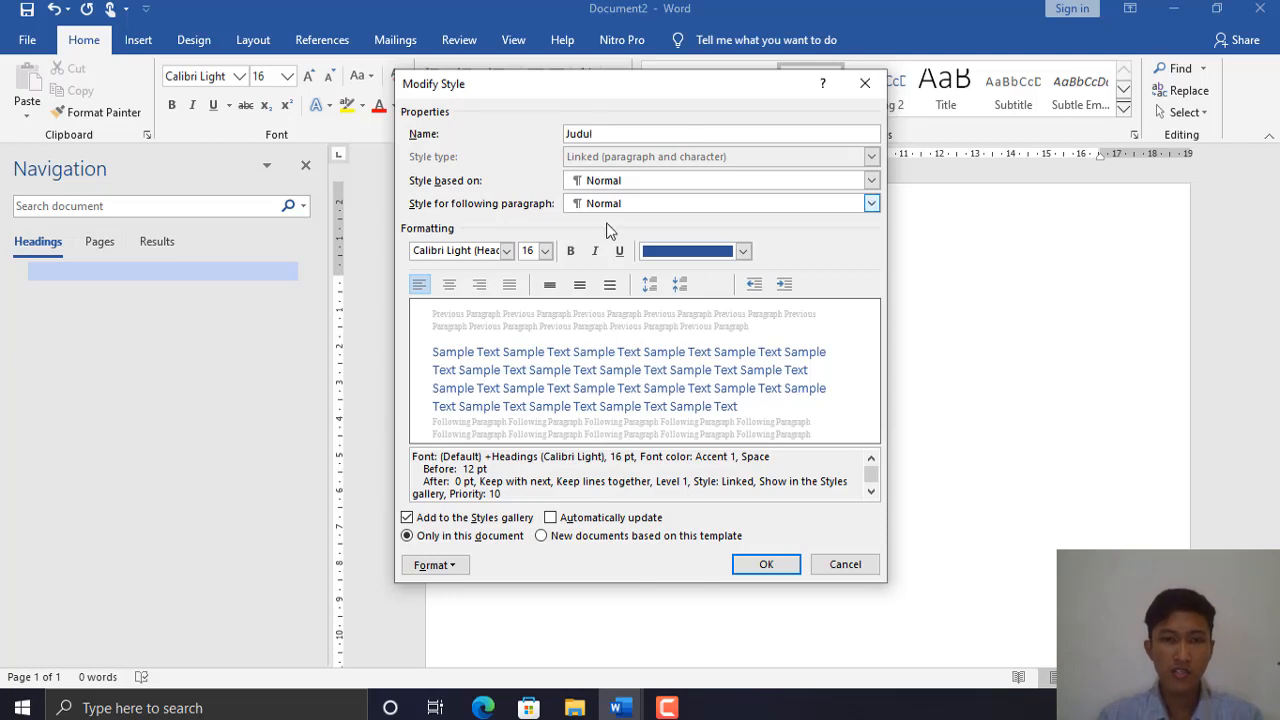
- Format the Judul style as bold, centred, Automatic-colour Times New Roman, and save it
left_click(507, 251)
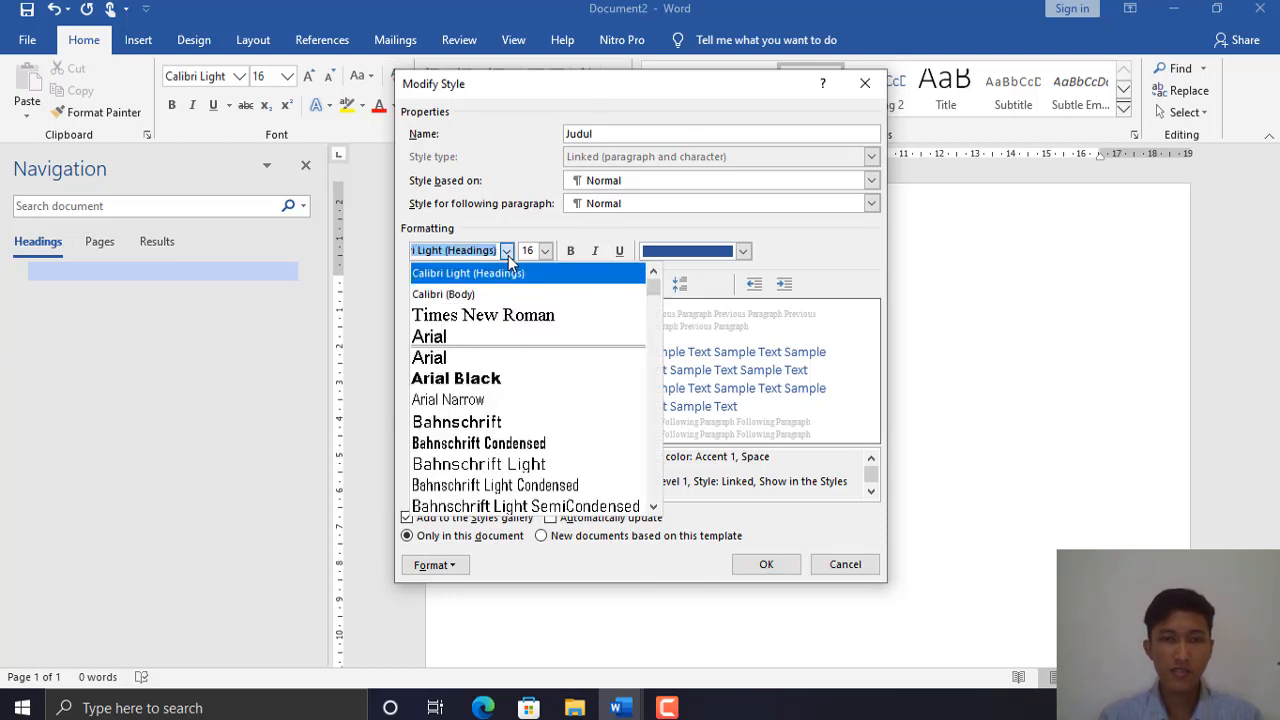
left_click(477, 315)
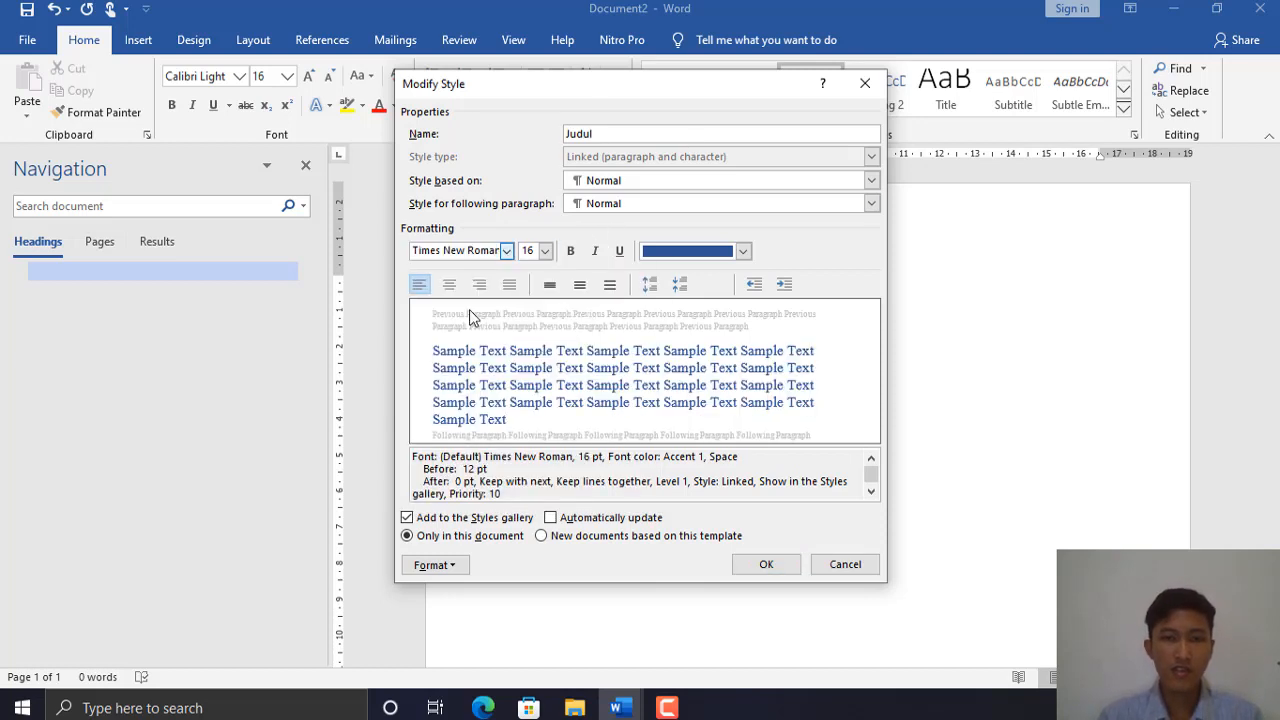
left_click(571, 252)
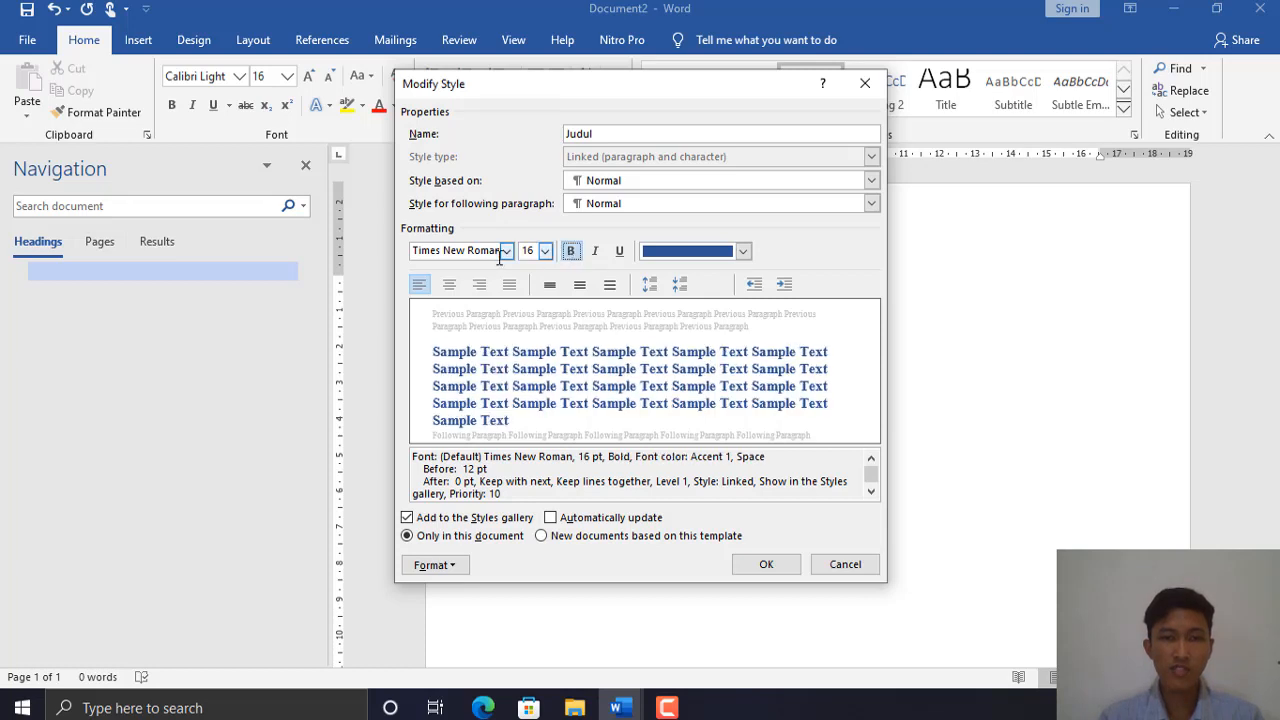
left_click(743, 251)
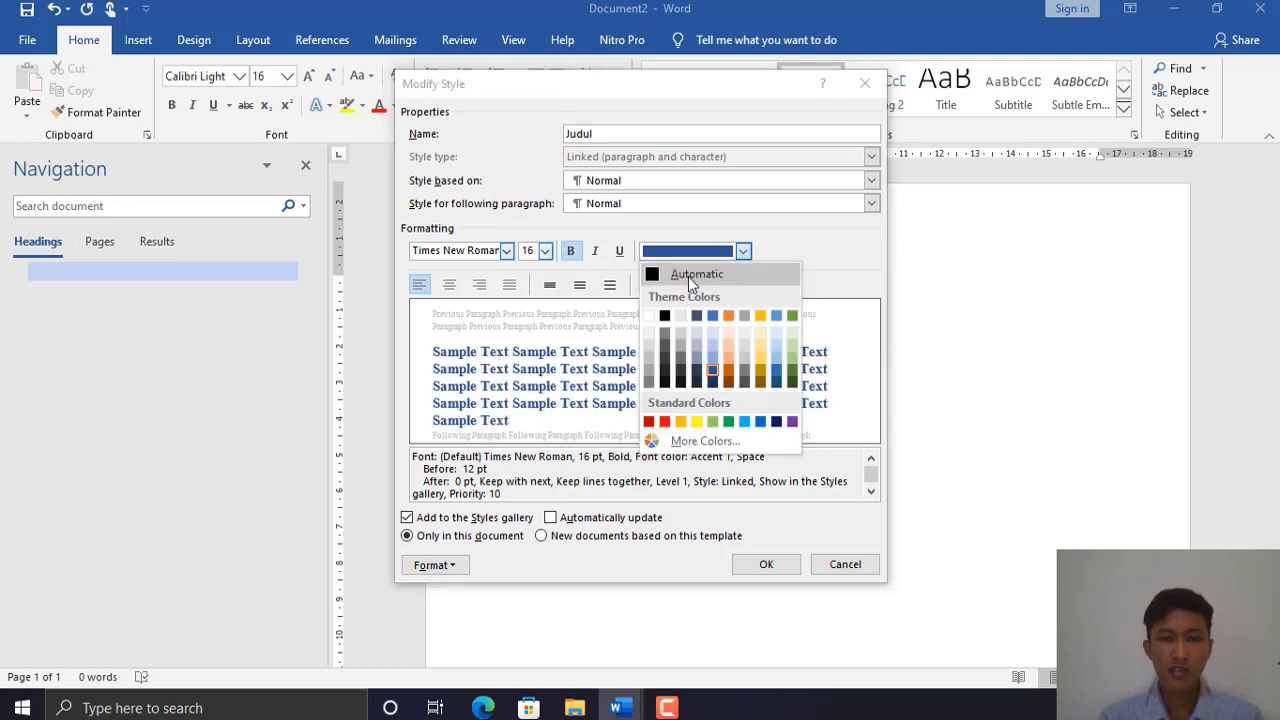
left_click(688, 276)
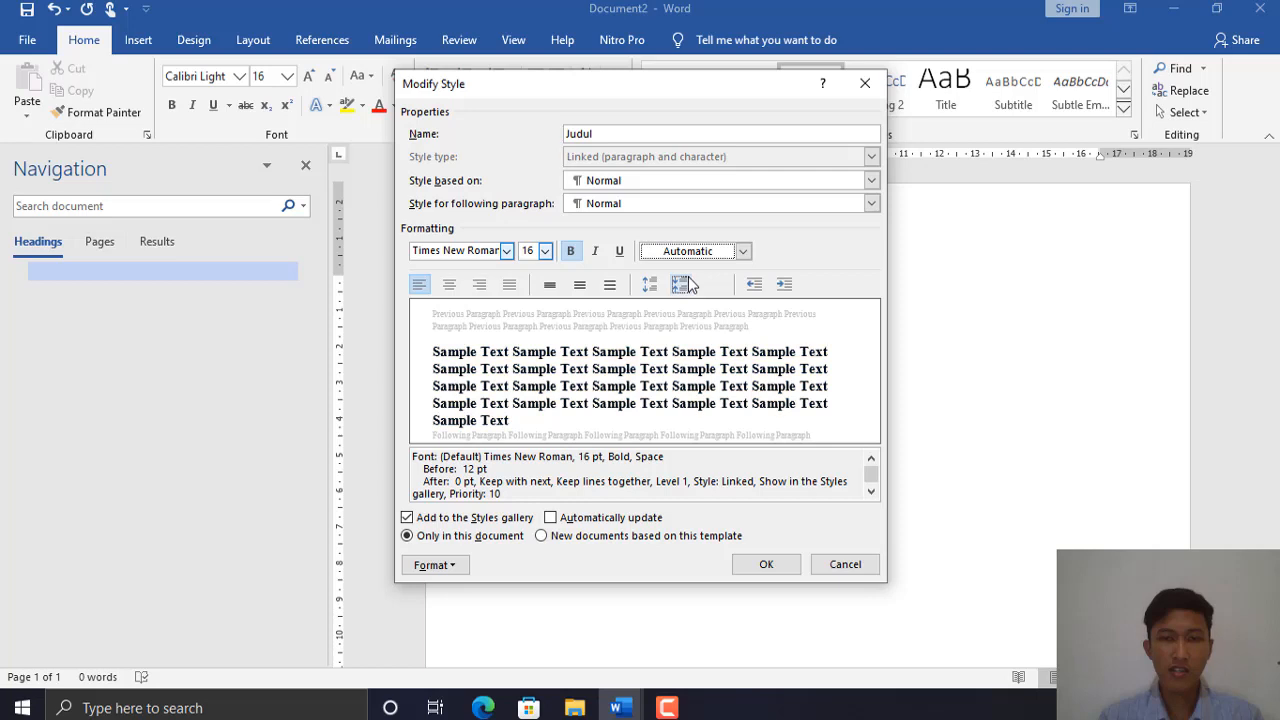
left_click(450, 286)
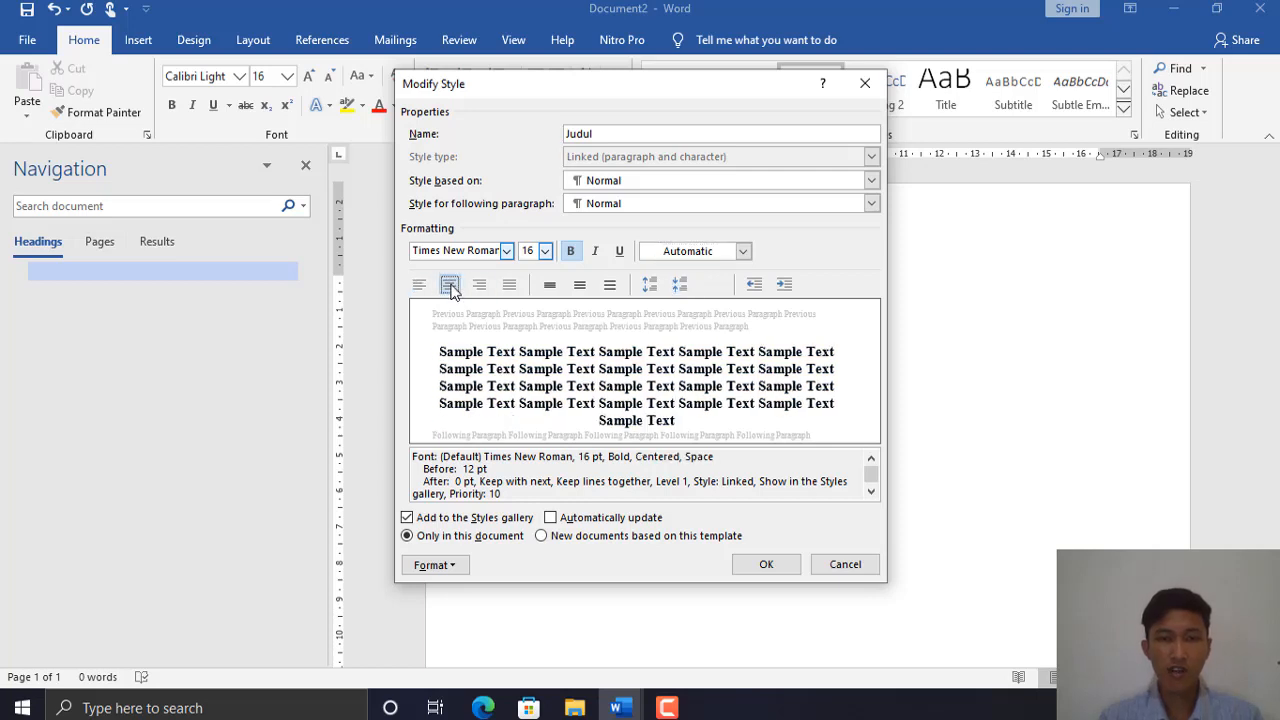
left_click(766, 565)
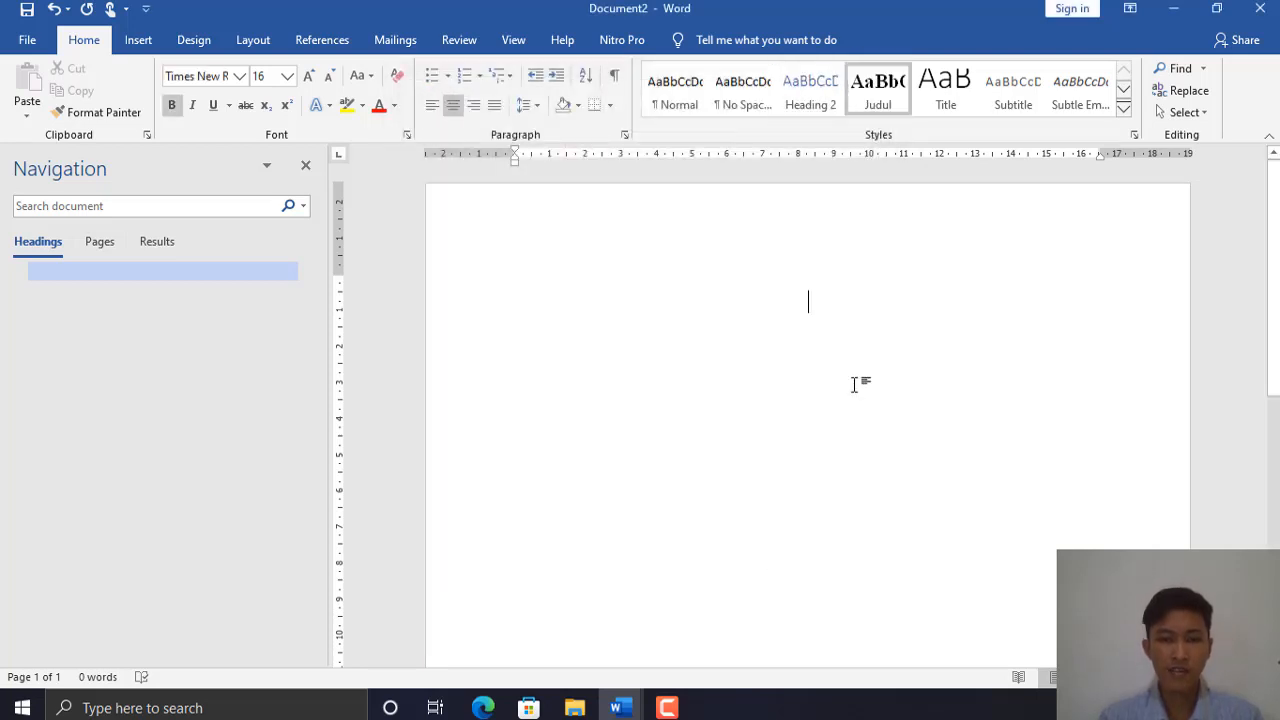
- Type the Kata Pengantar heading and insert a page break after it
type("K")
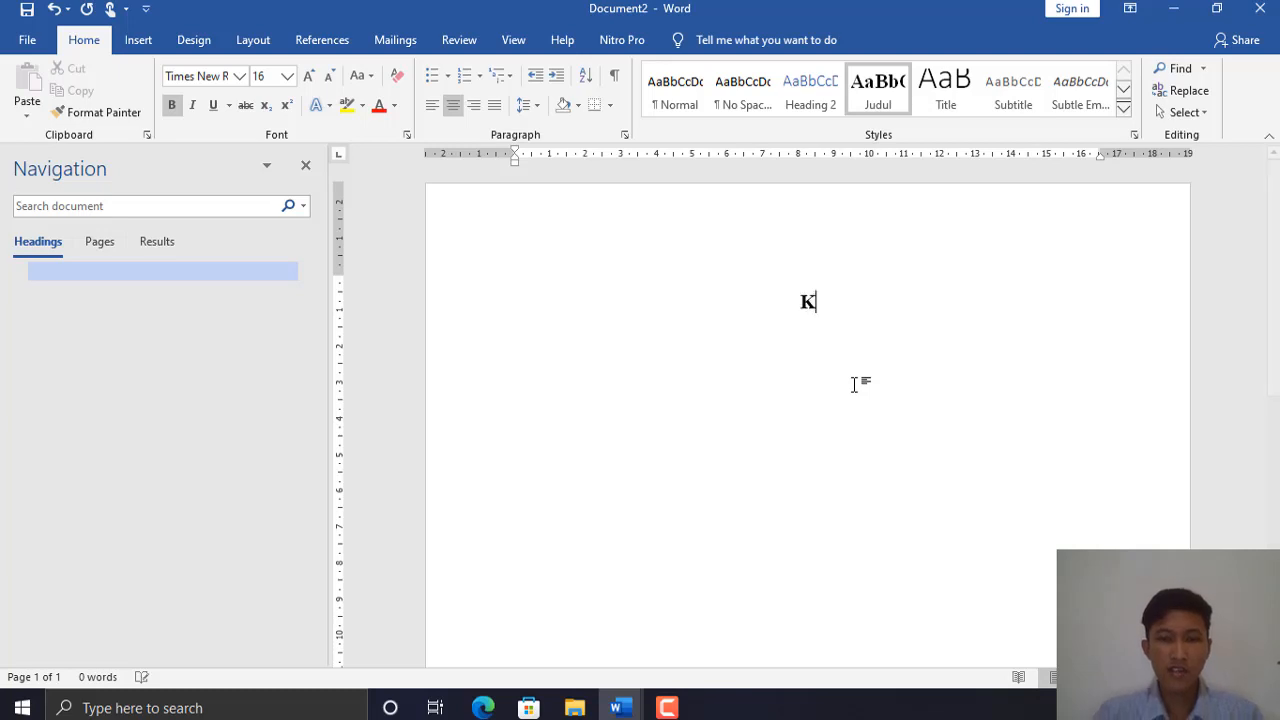
type("ata P")
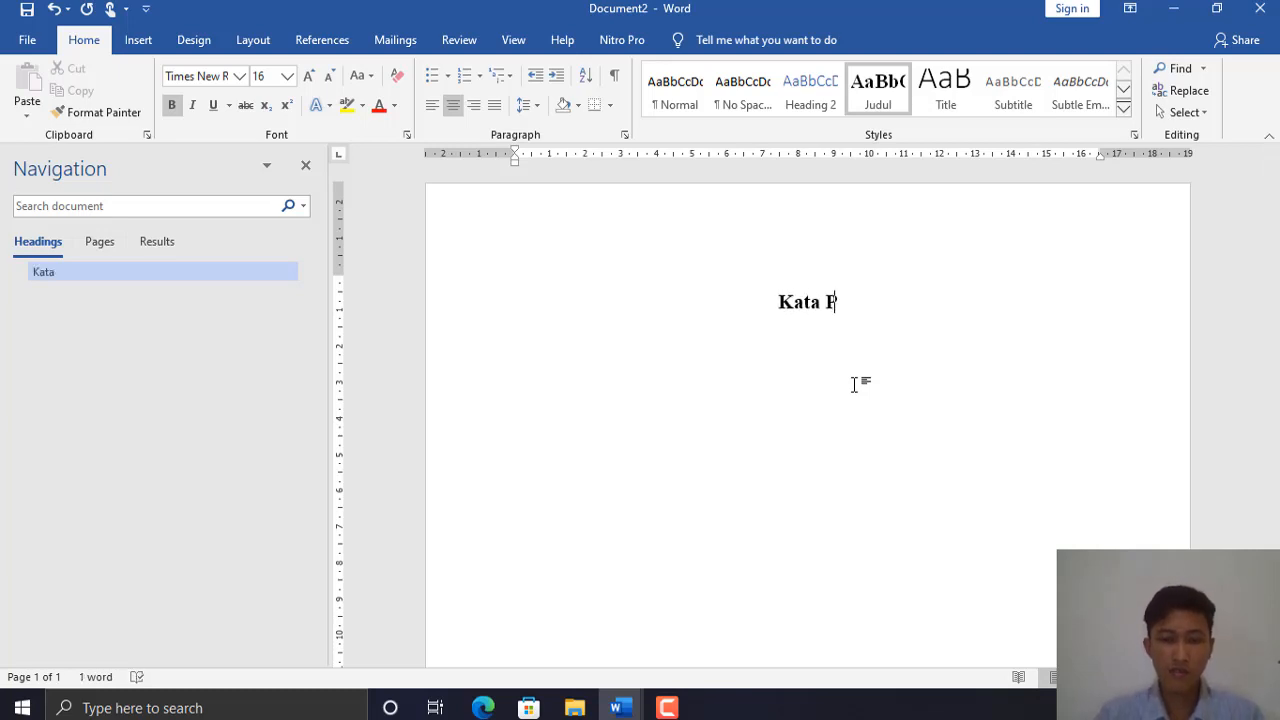
type("engantar")
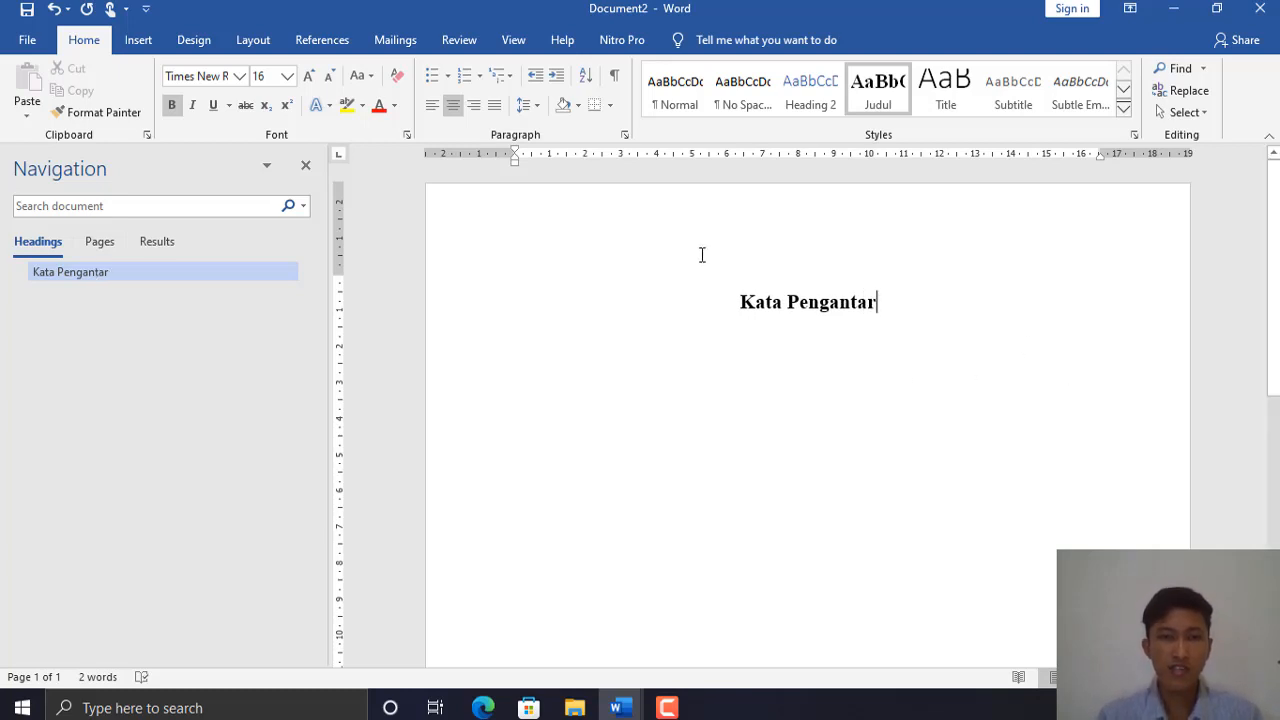
left_click(243, 46)
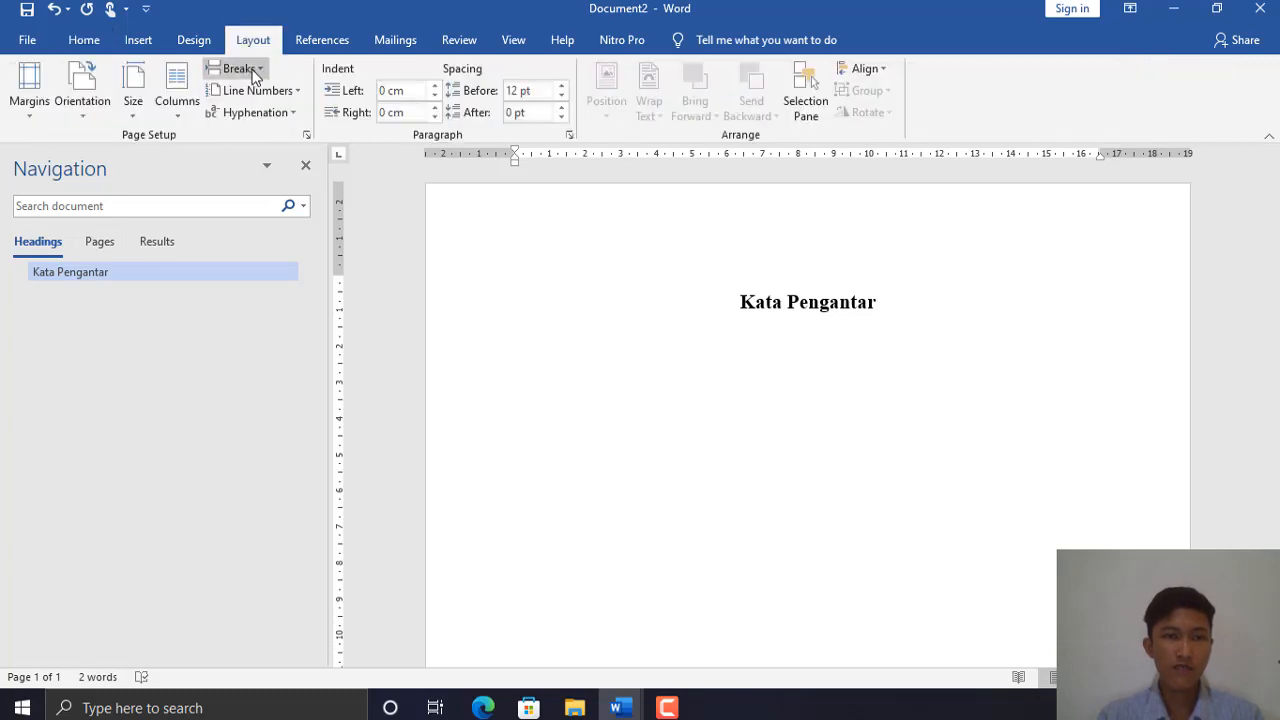
left_click(256, 72)
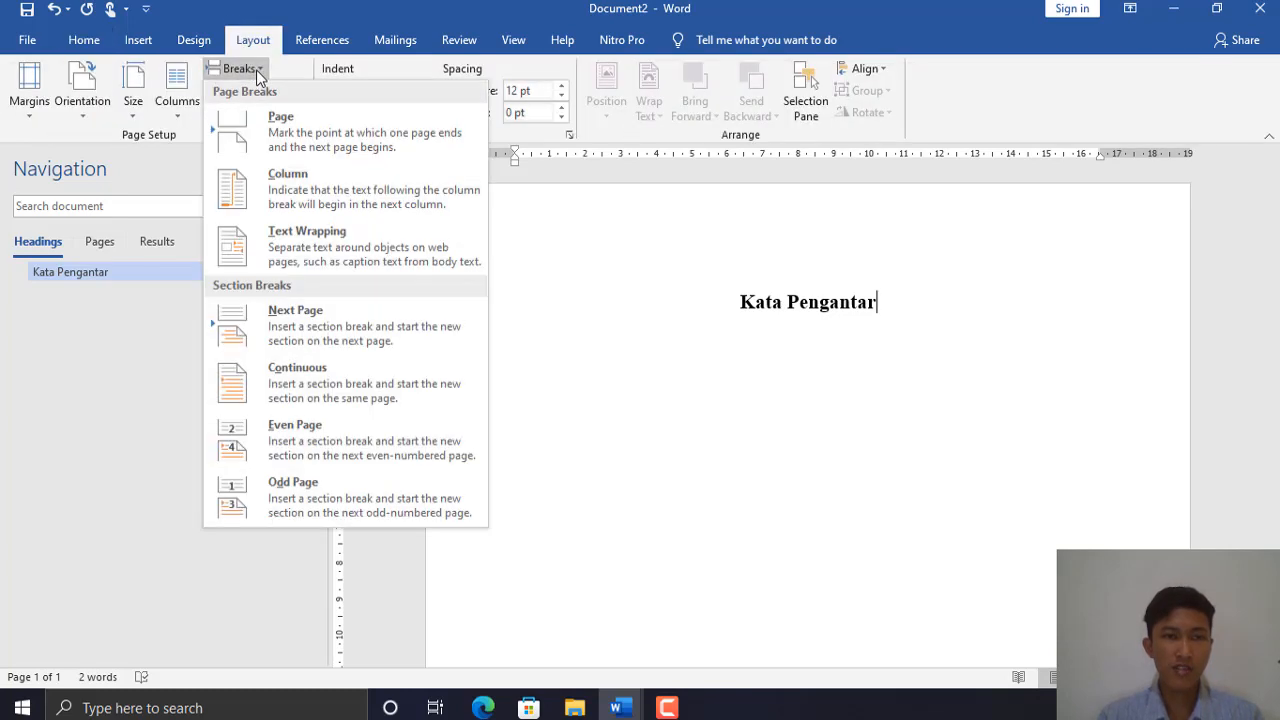
left_click(311, 133)
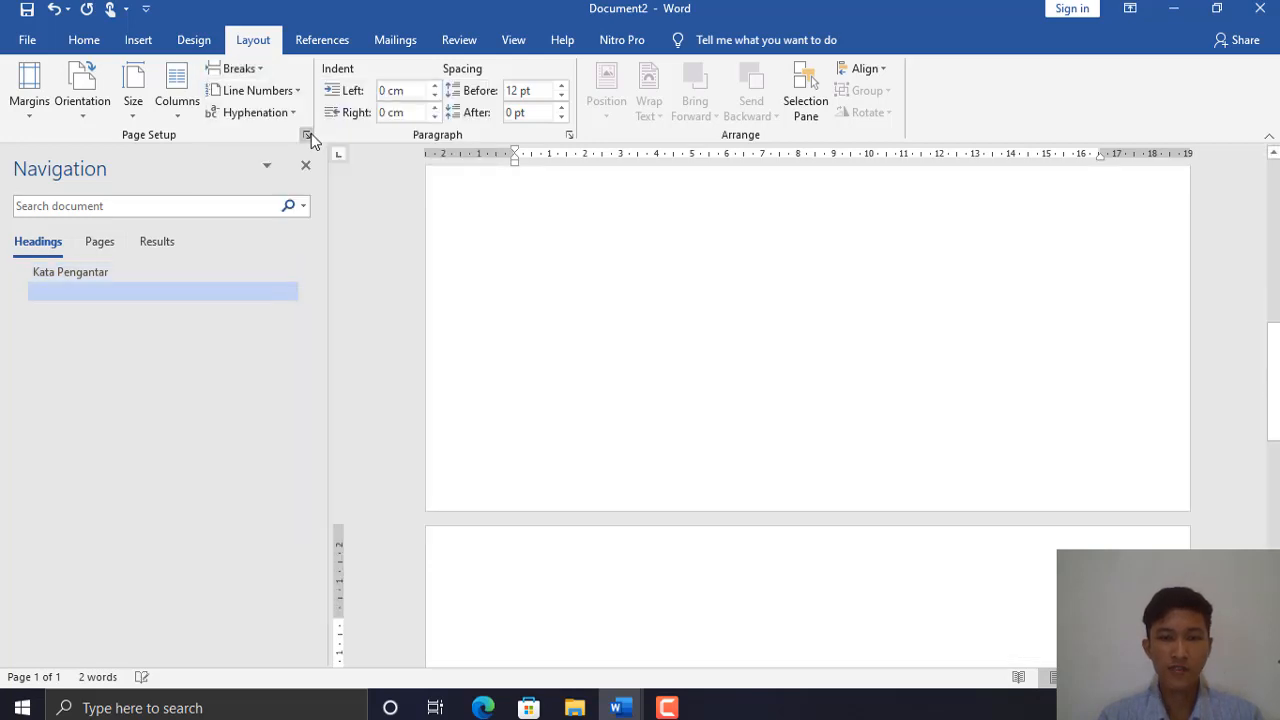
- Type the Daftar Isi heading in Judul style on page 2
scroll(810, 300, "down", 1)
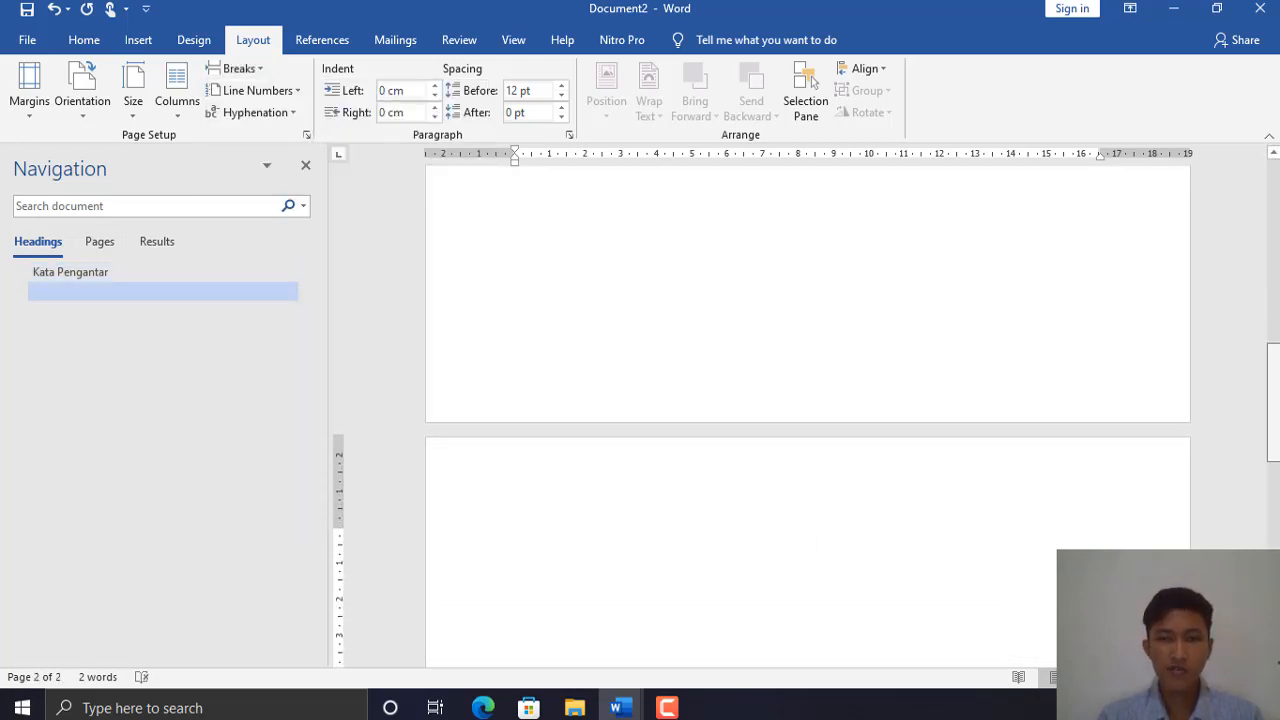
left_click(84, 40)
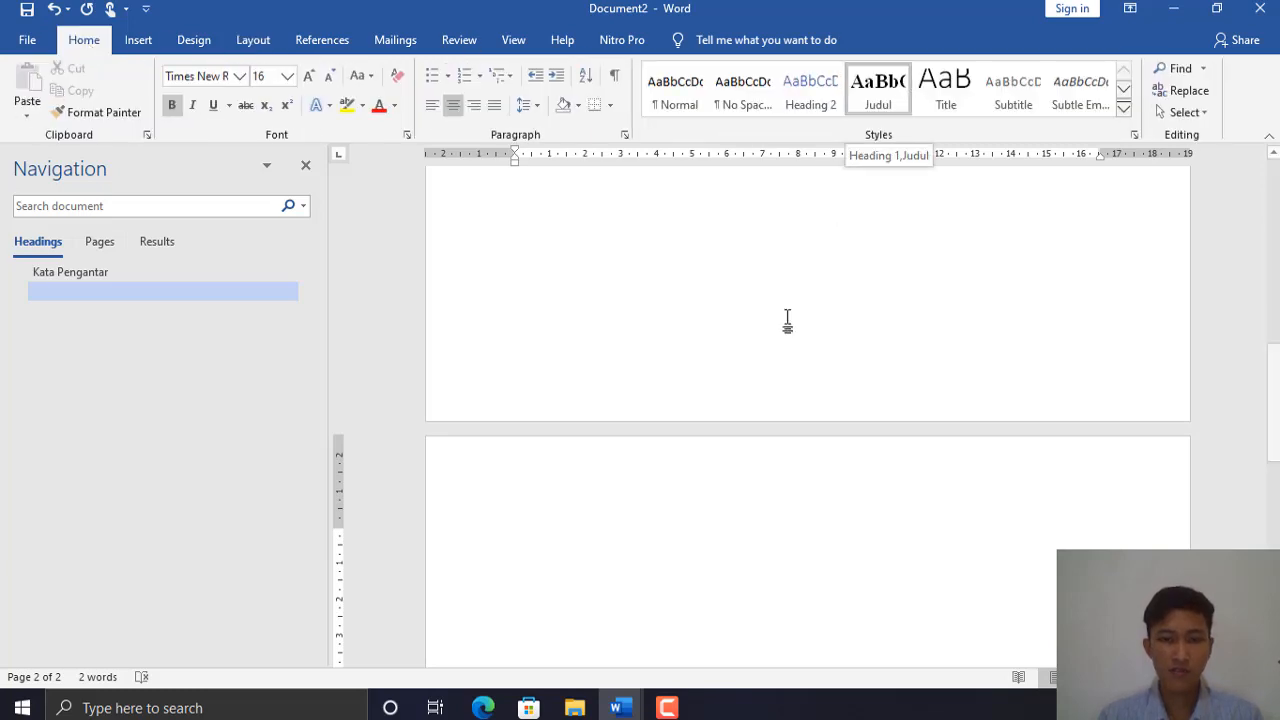
type("Daft")
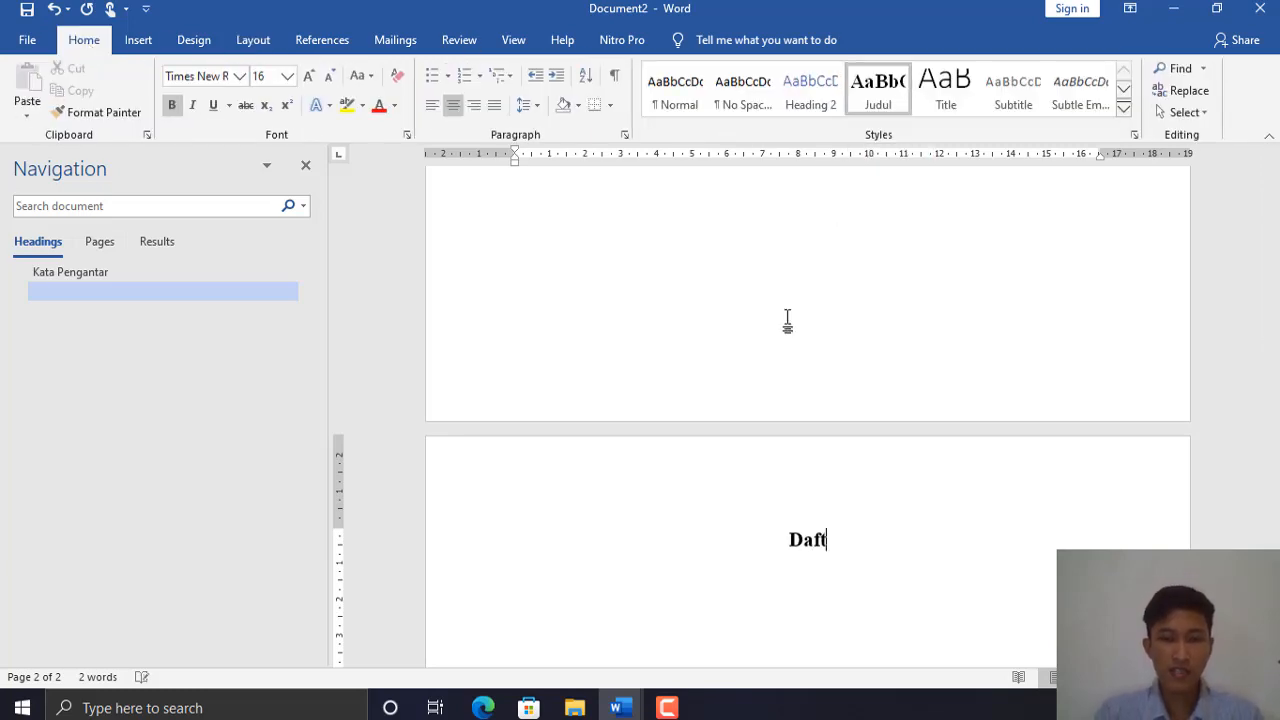
type("ar Isi")
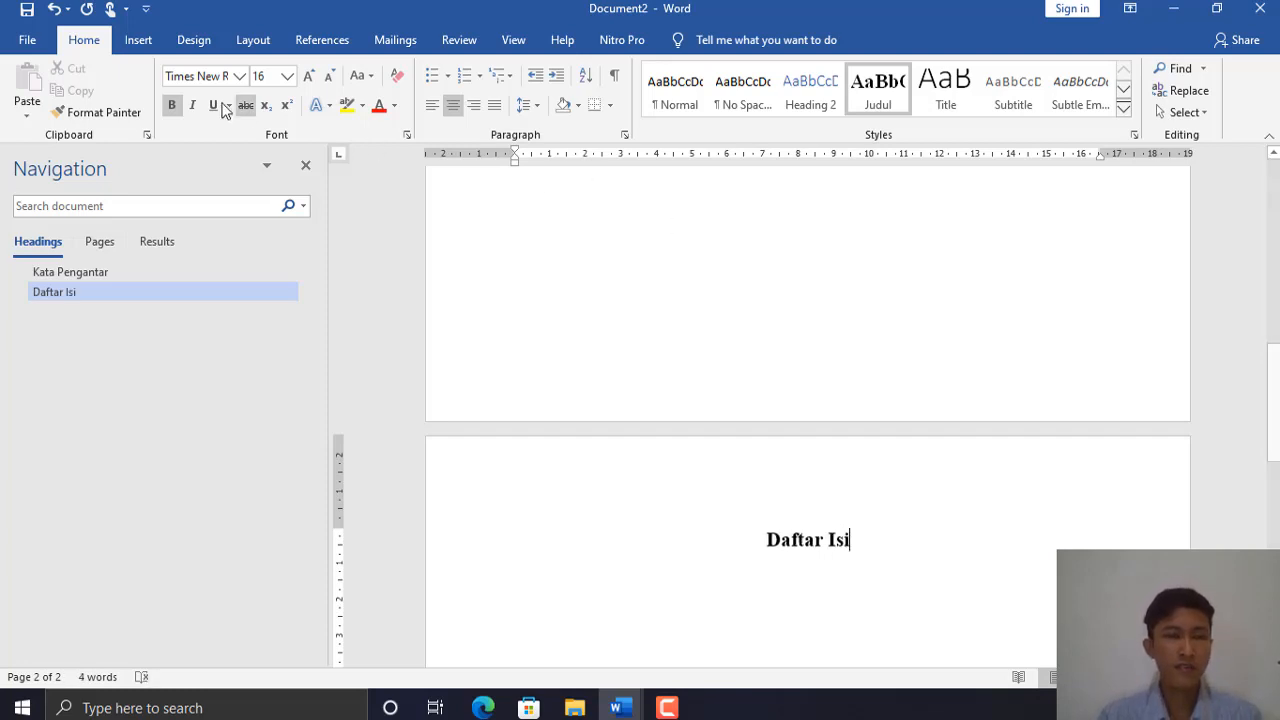
- Insert a page break after Daftar Isi and type the Daftar Gambar heading
left_click(248, 44)
left_click(238, 68)
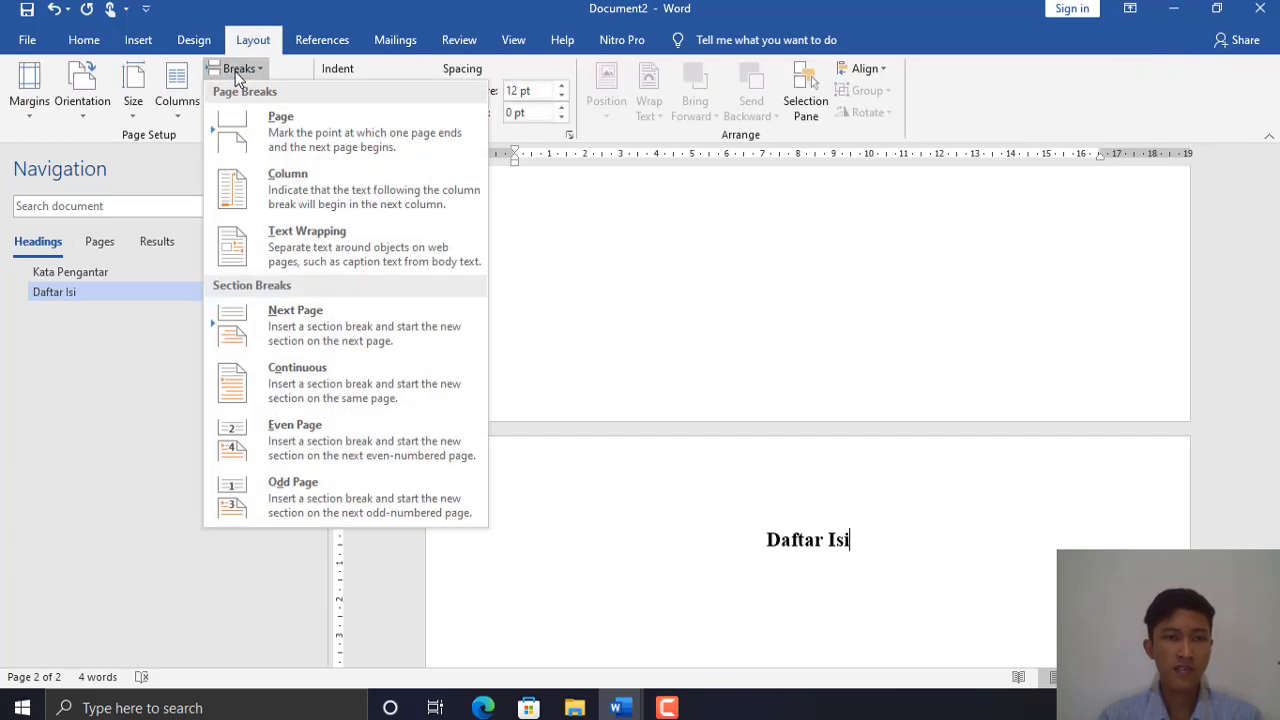
left_click(258, 137)
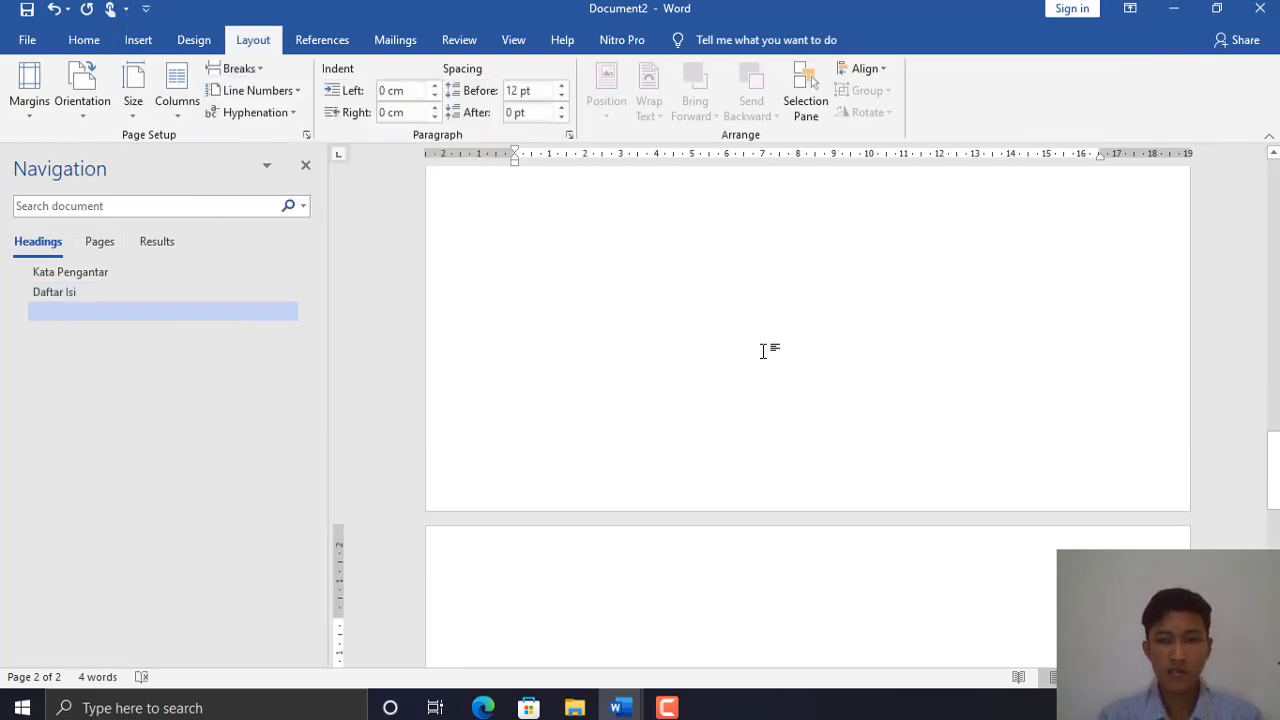
type("D")
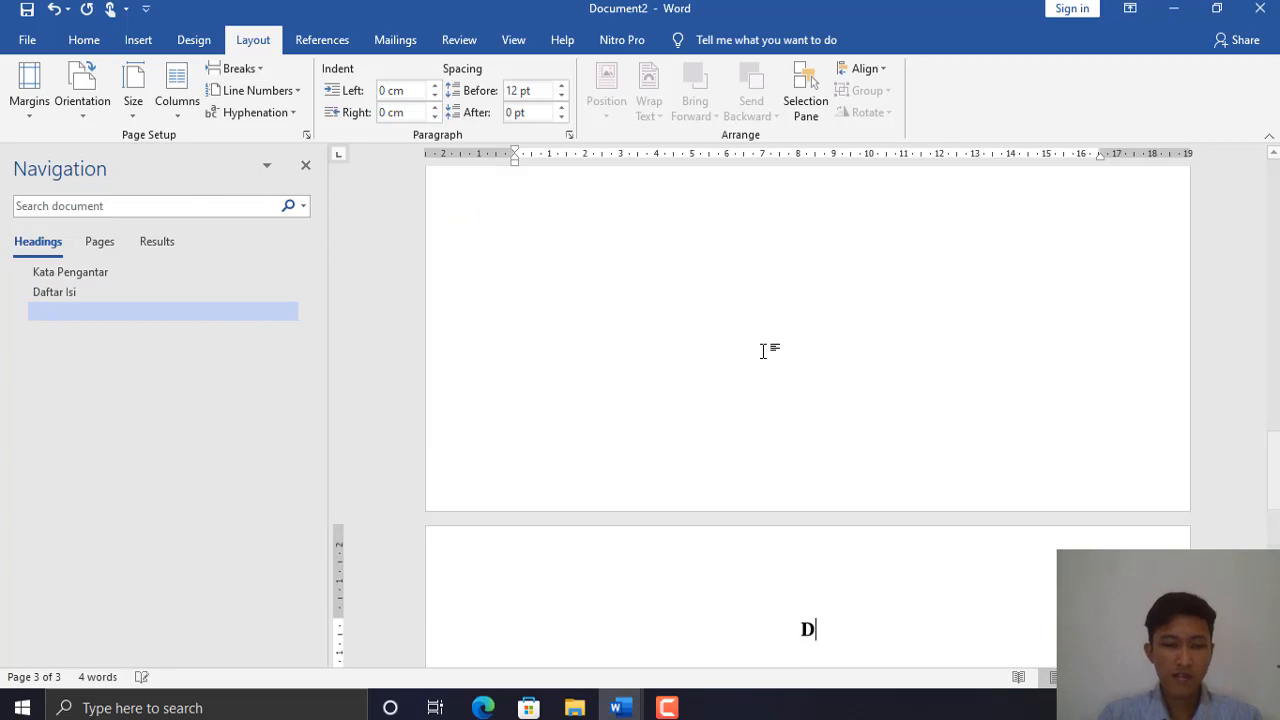
type("aftar Gambar")
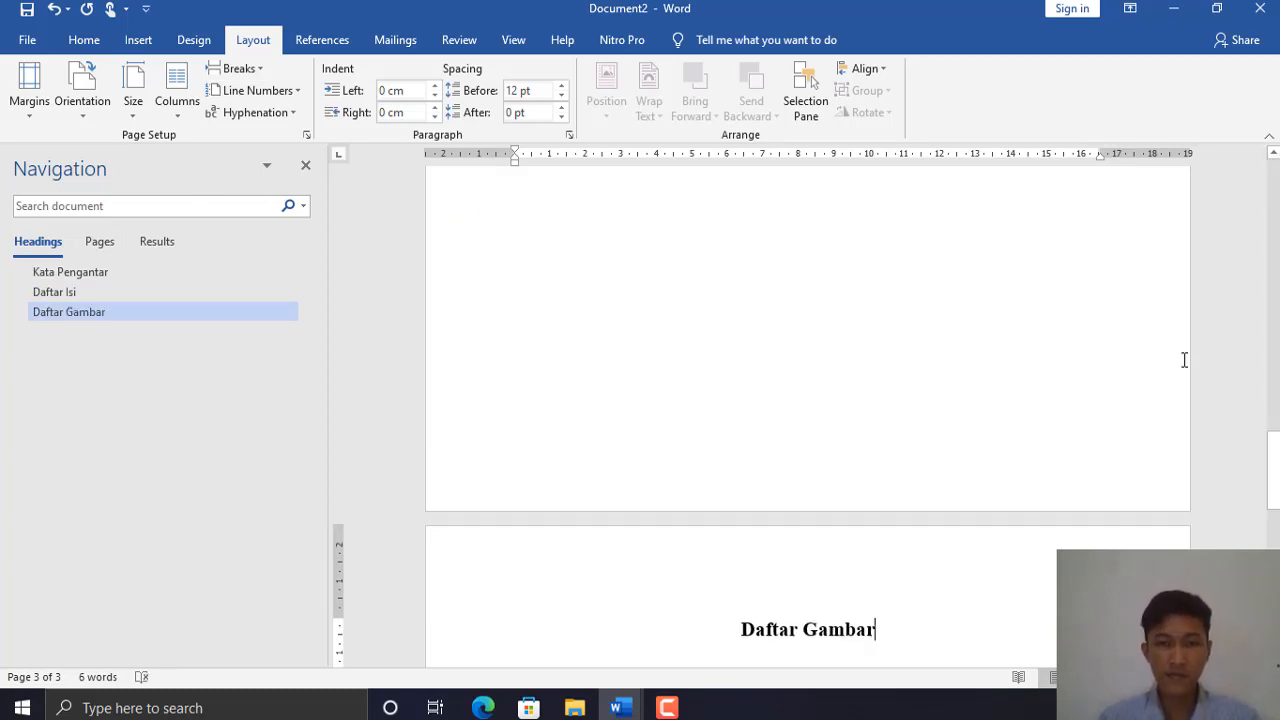
- Insert another page break and type the Daftar Tabel heading
left_click(251, 72)
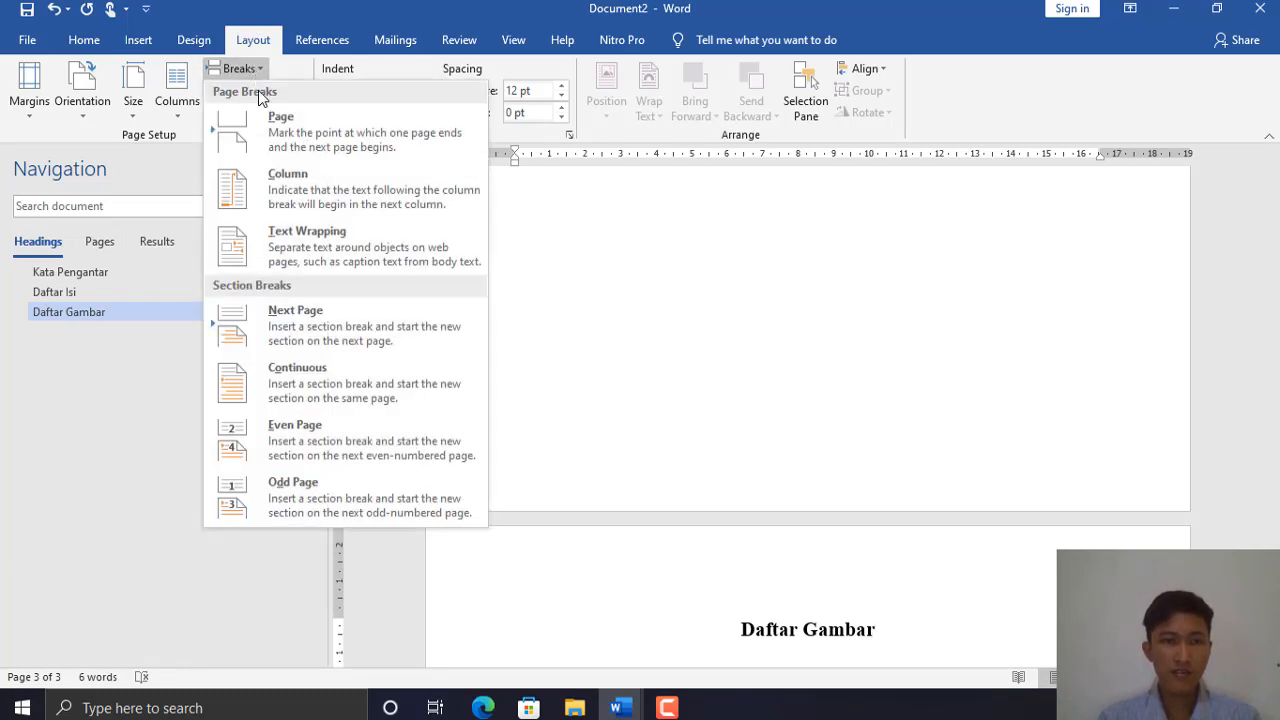
left_click(296, 145)
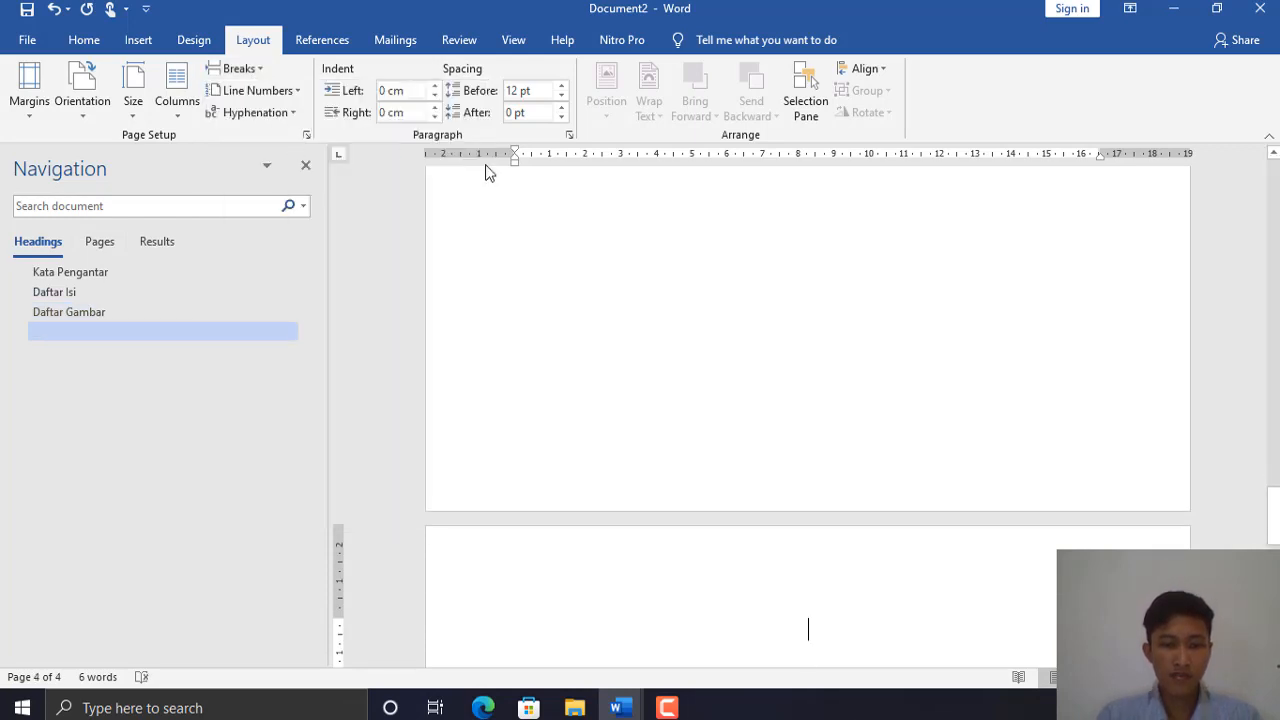
type("Daftar ")
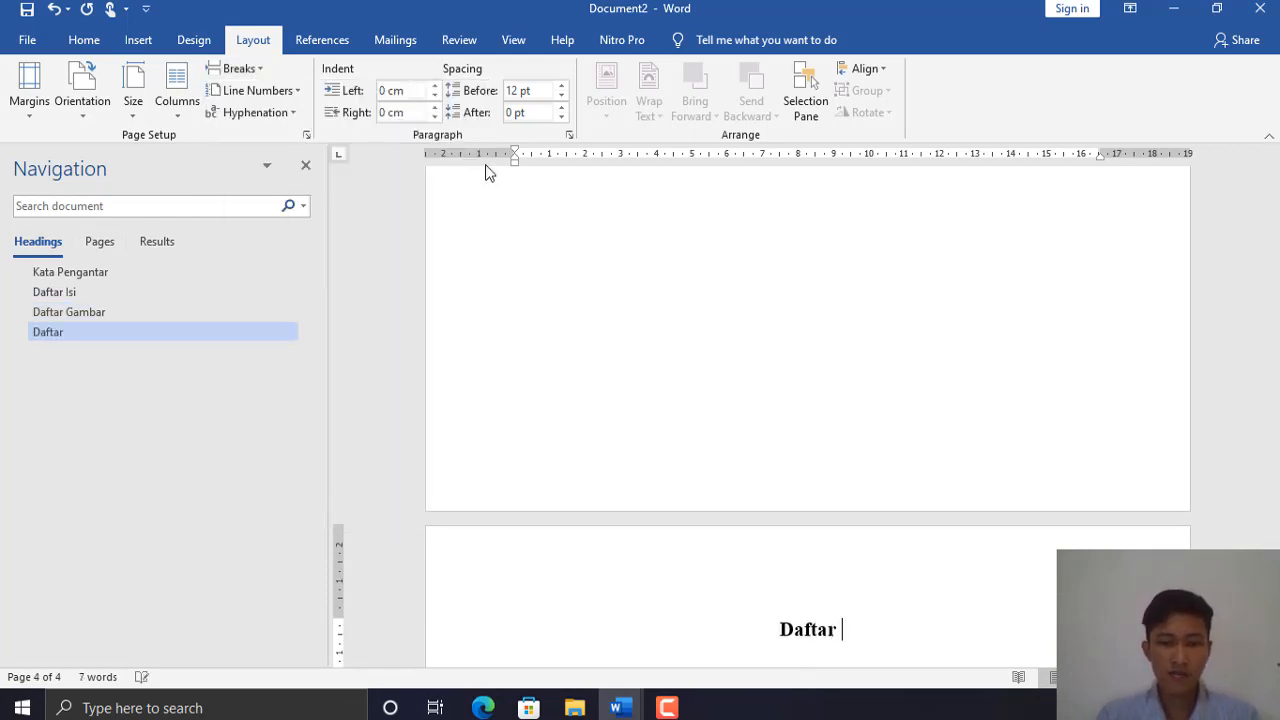
type("Tabel")
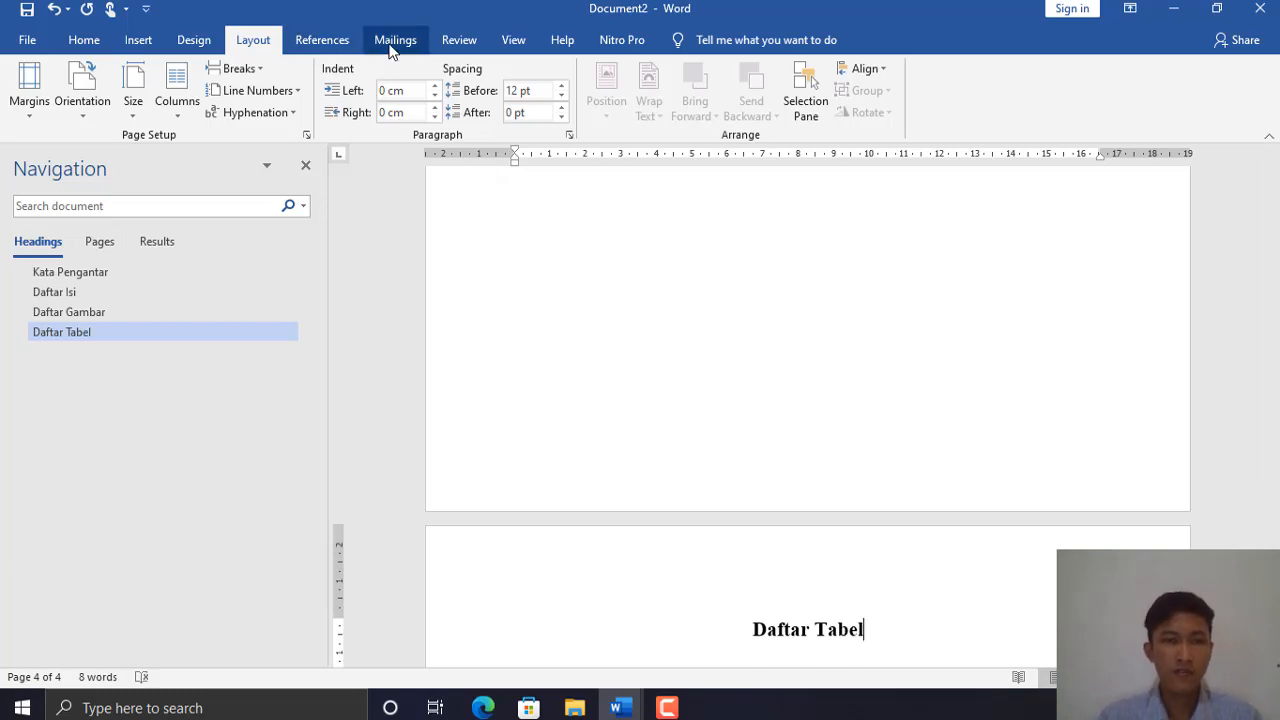
mouse_move(1276, 528)
left_mouse_down()
mouse_move(1276, 212)
mouse_move(1275, 625)
mouse_move(1260, 547)
left_mouse_up()
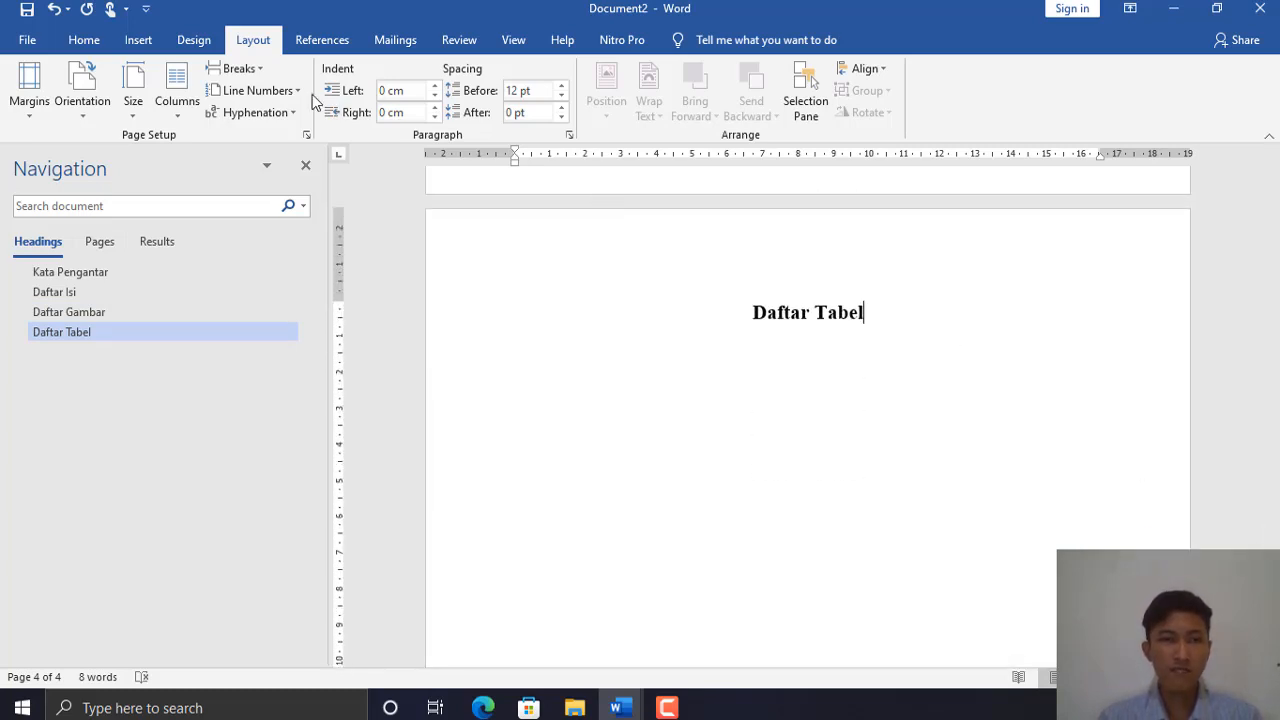
left_click(240, 68)
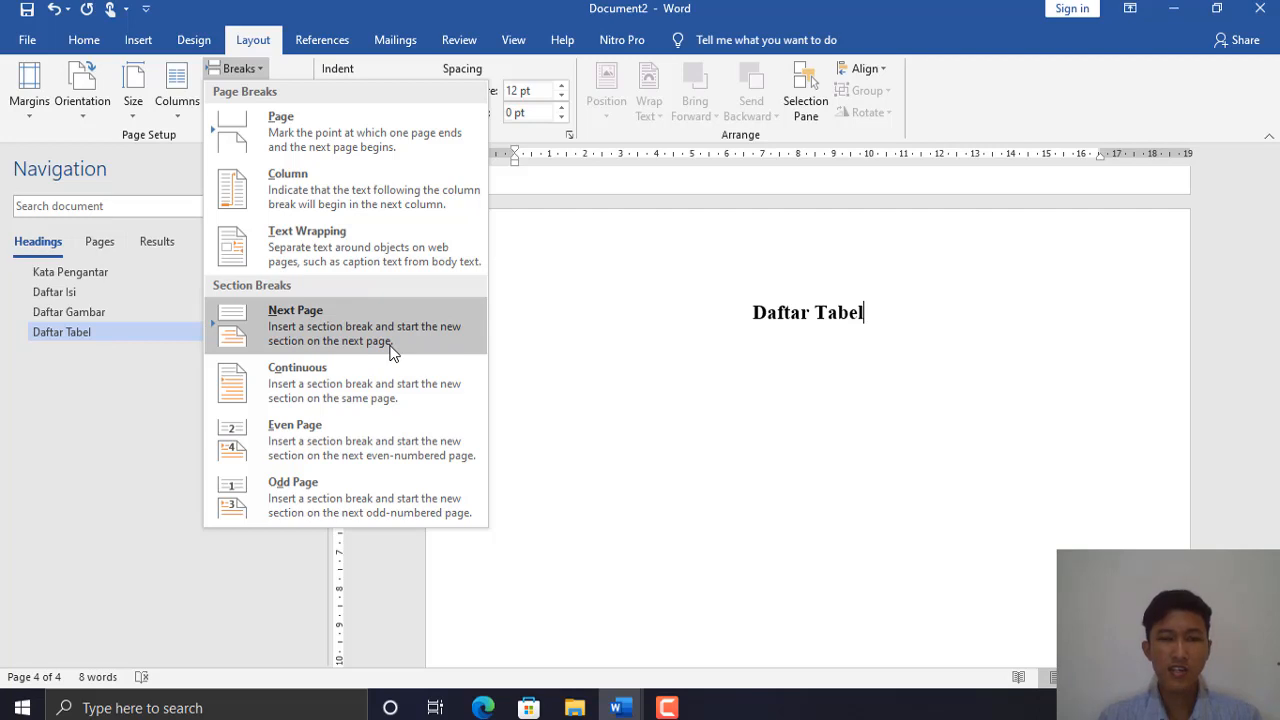
- Insert a Next Page section break and type the two-line heading Bab 1 / Pendahuluan
left_click(318, 328)
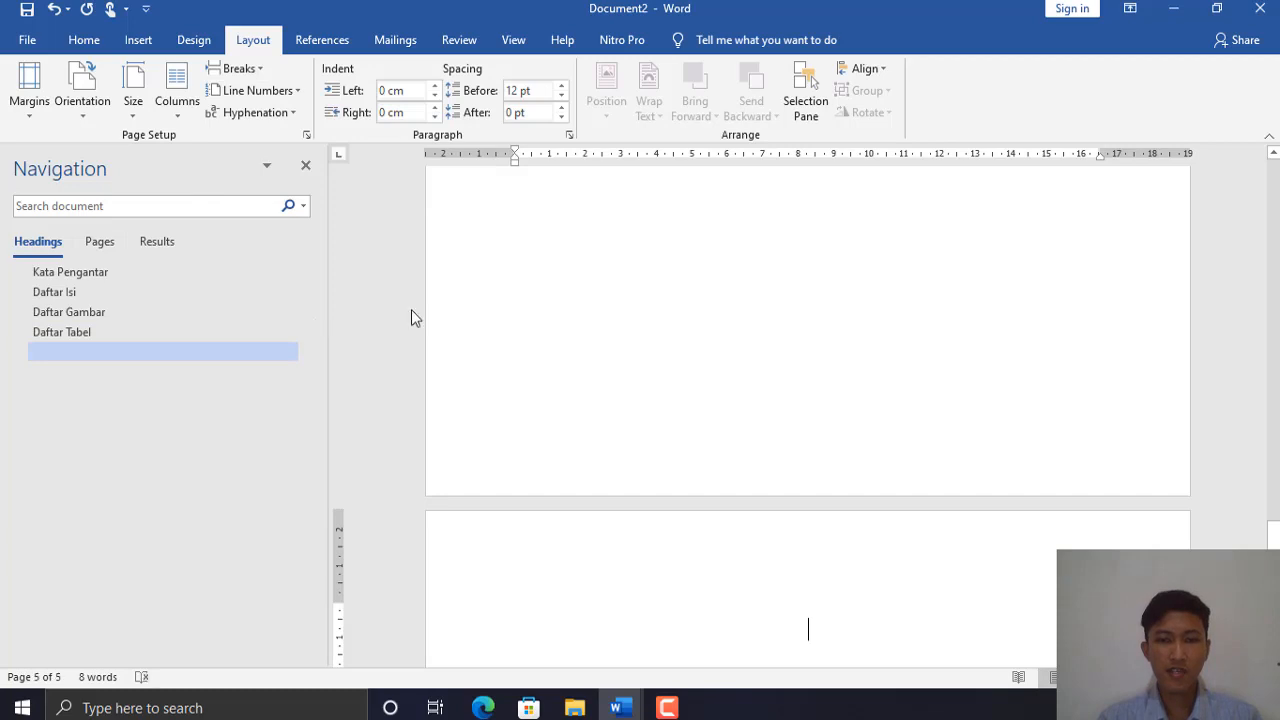
left_click(84, 40)
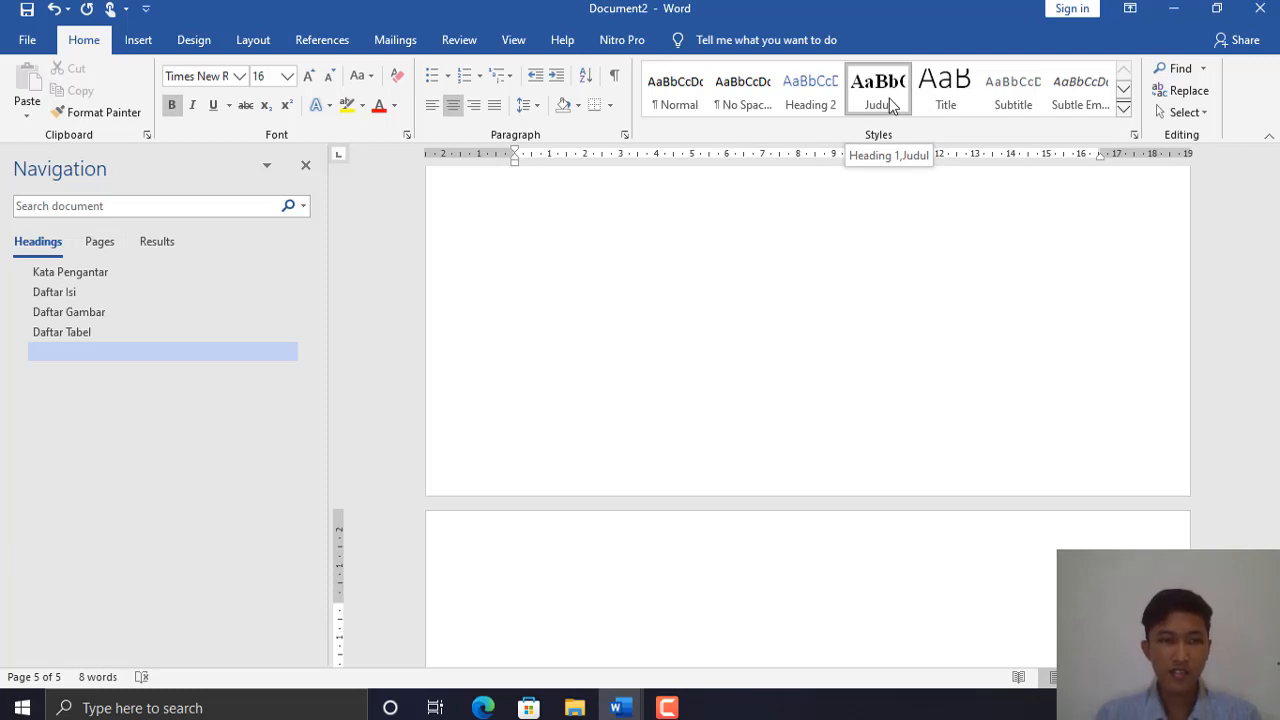
type("Bab")
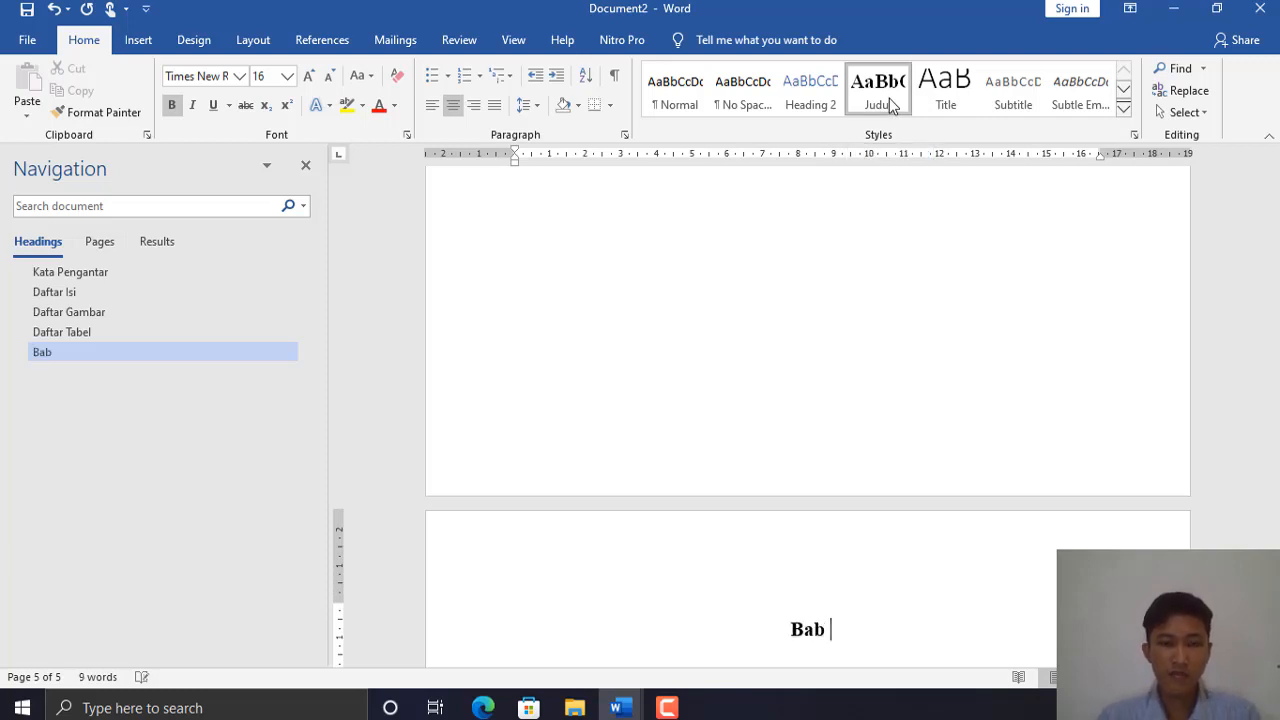
type(" 1")
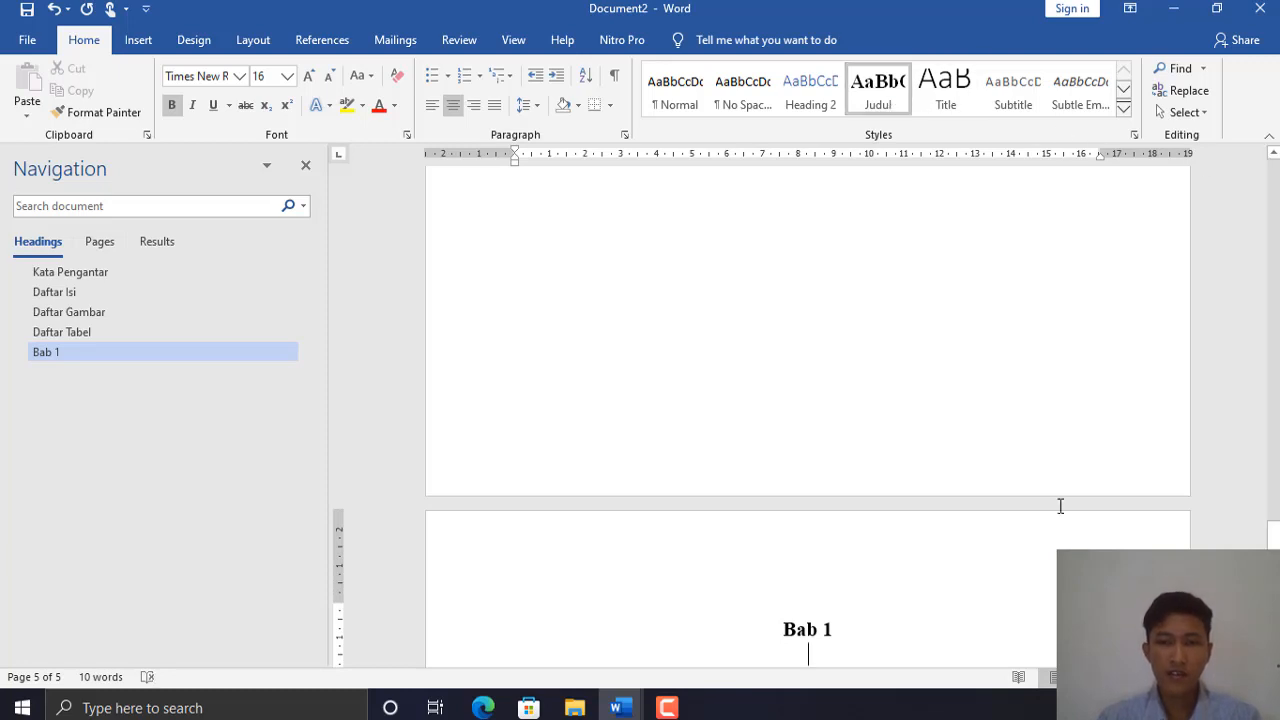
left_click_drag(1273, 530, 1273, 535)
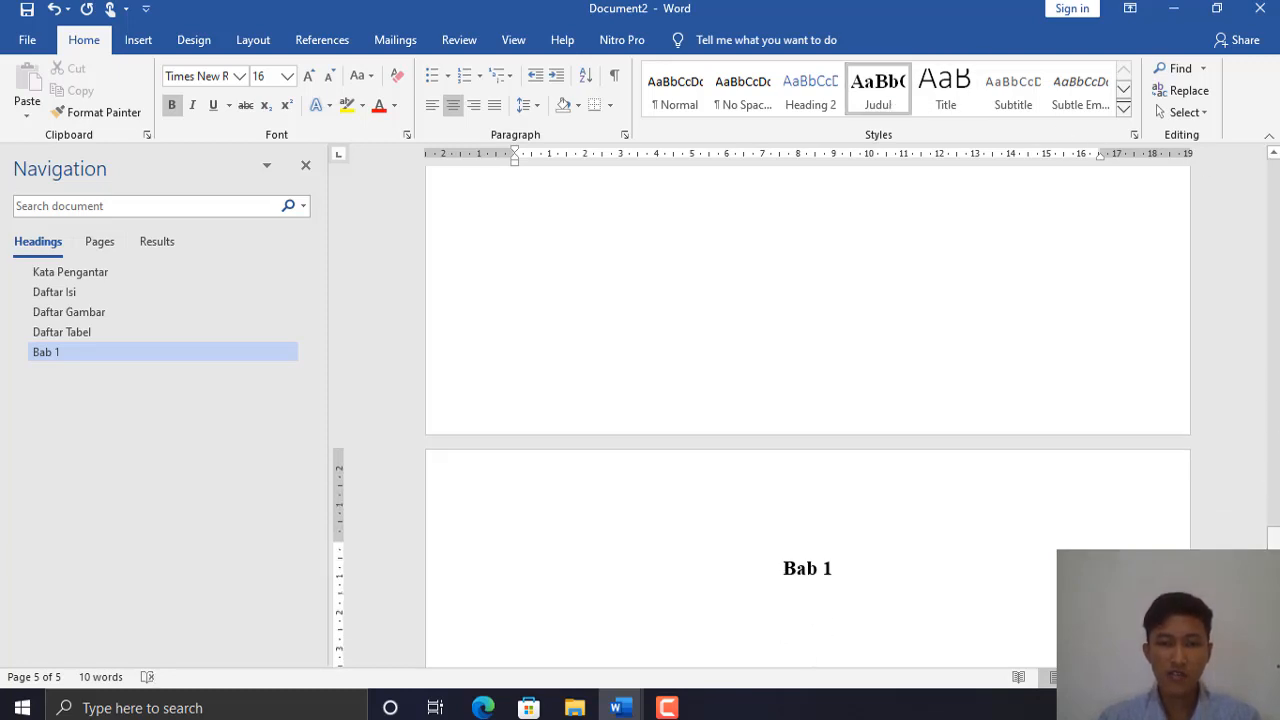
key("shift+Return")
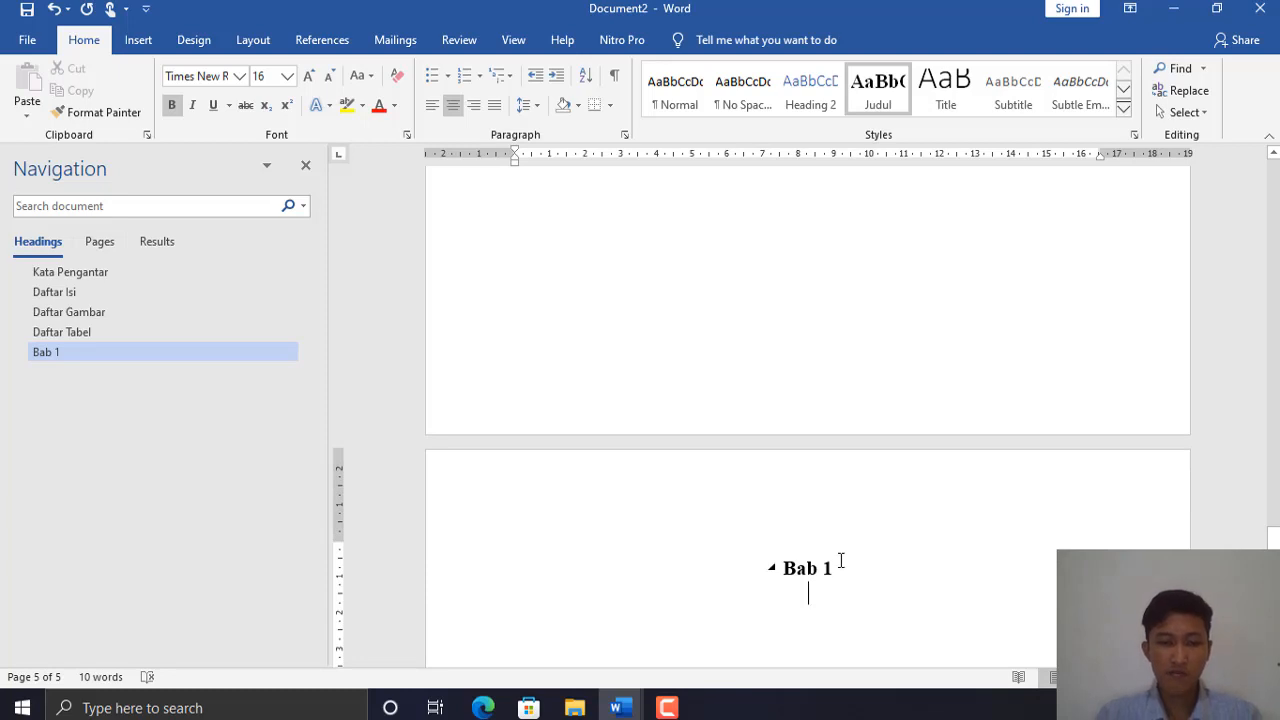
type("Pendahu")
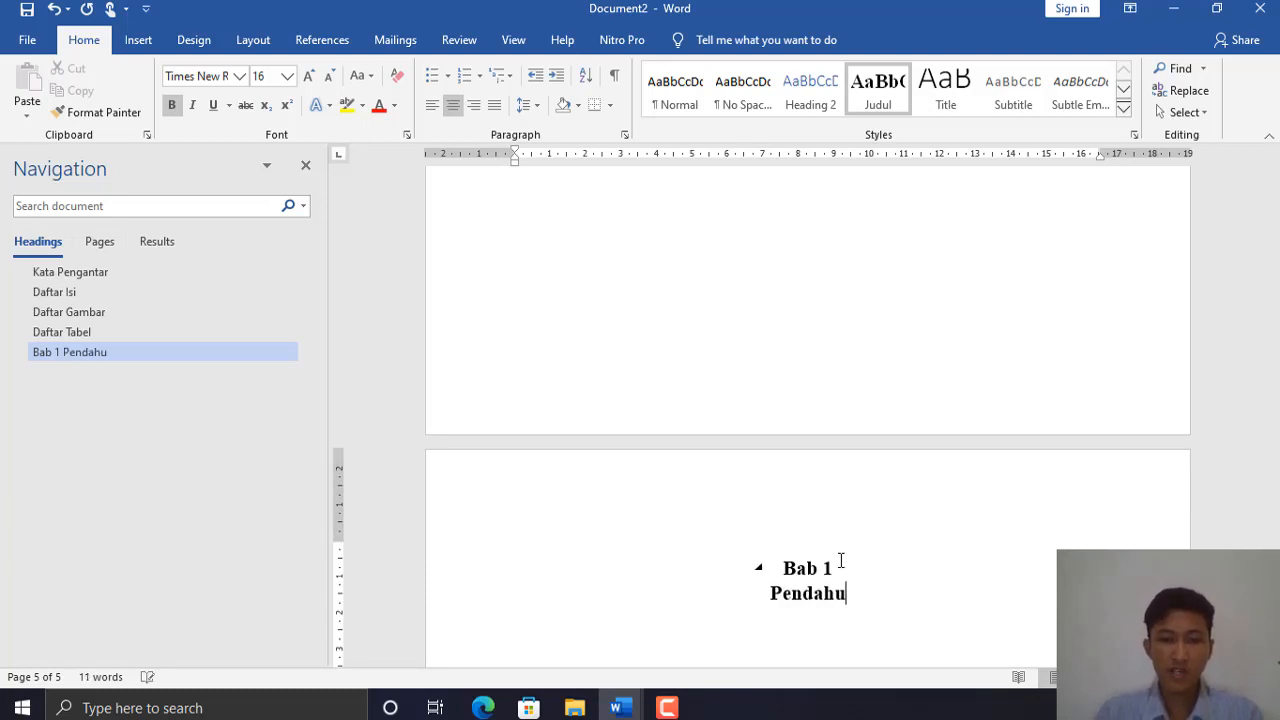
type("luan")
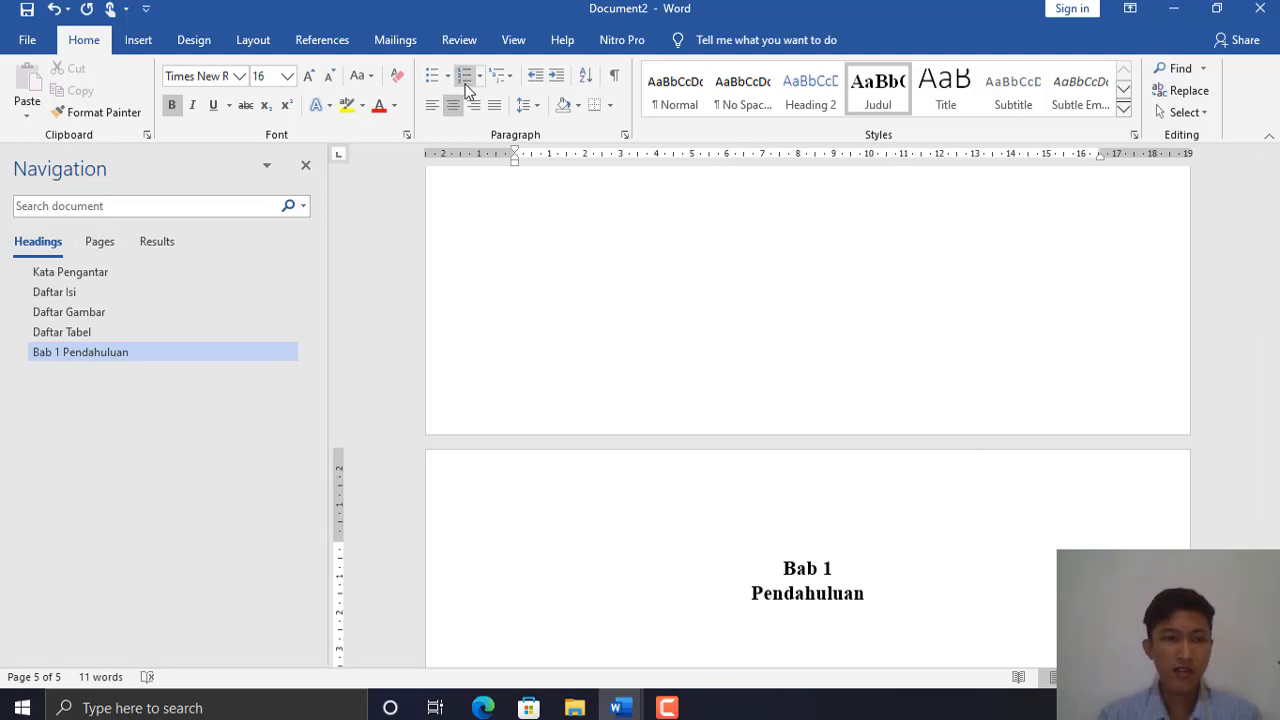
left_click(263, 44)
- Add a new page with the two-line heading Bab 2 / Pembahasan
left_click(238, 70)
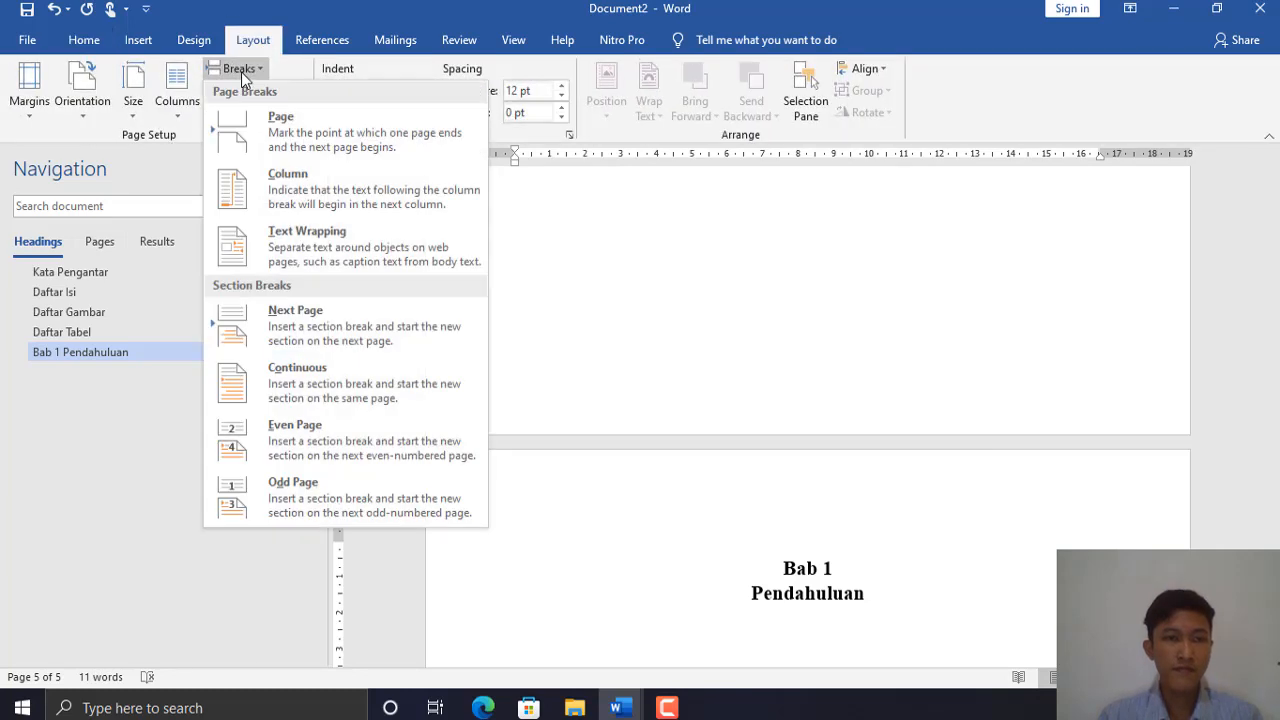
left_click(305, 121)
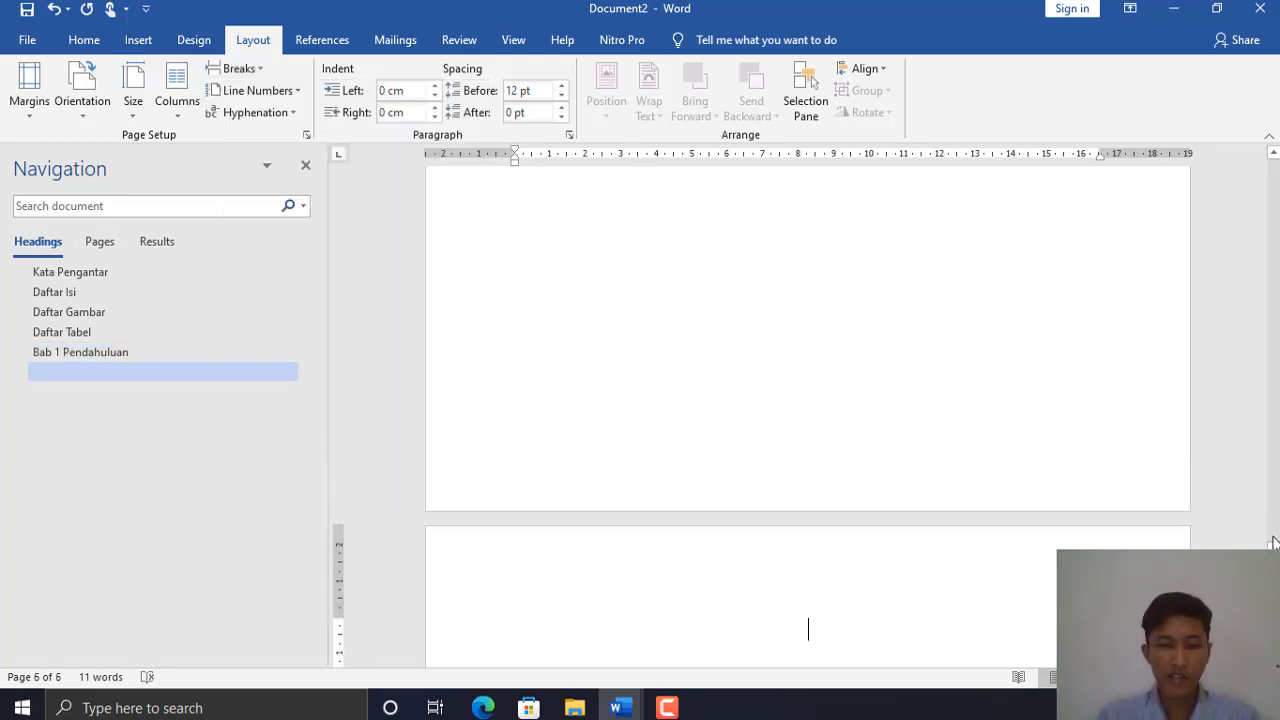
type("ab ")
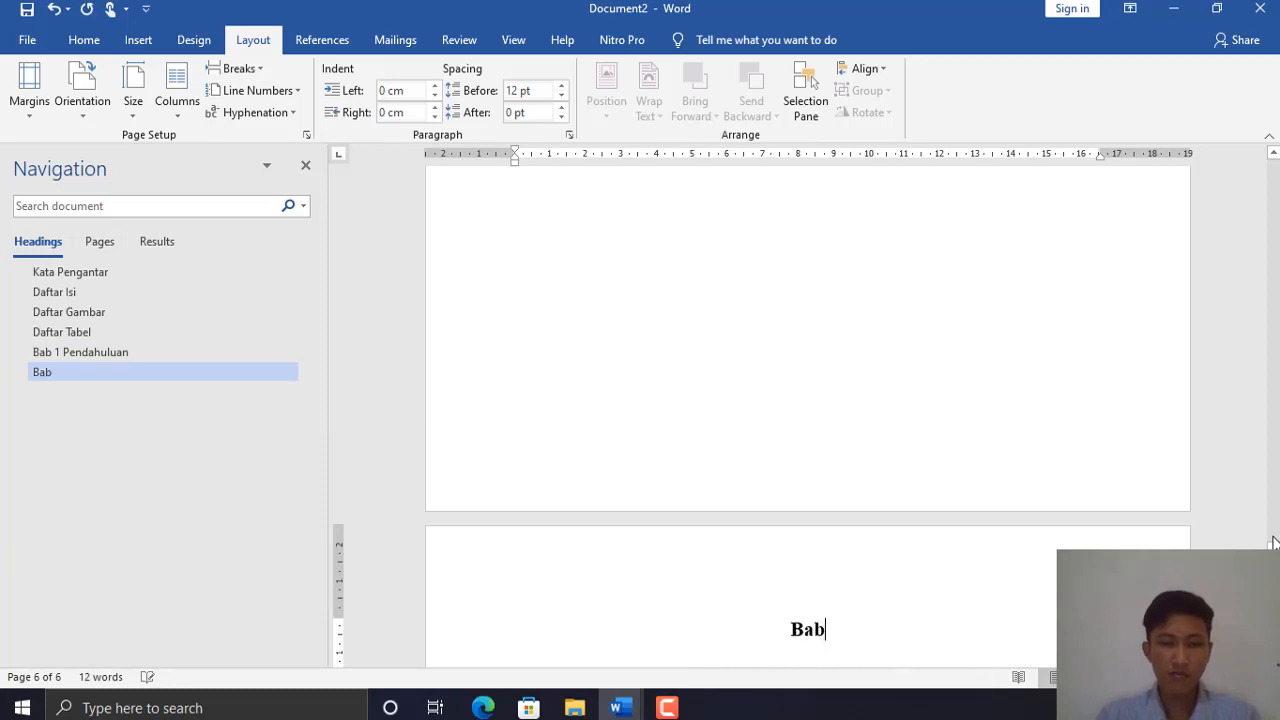
type("2")
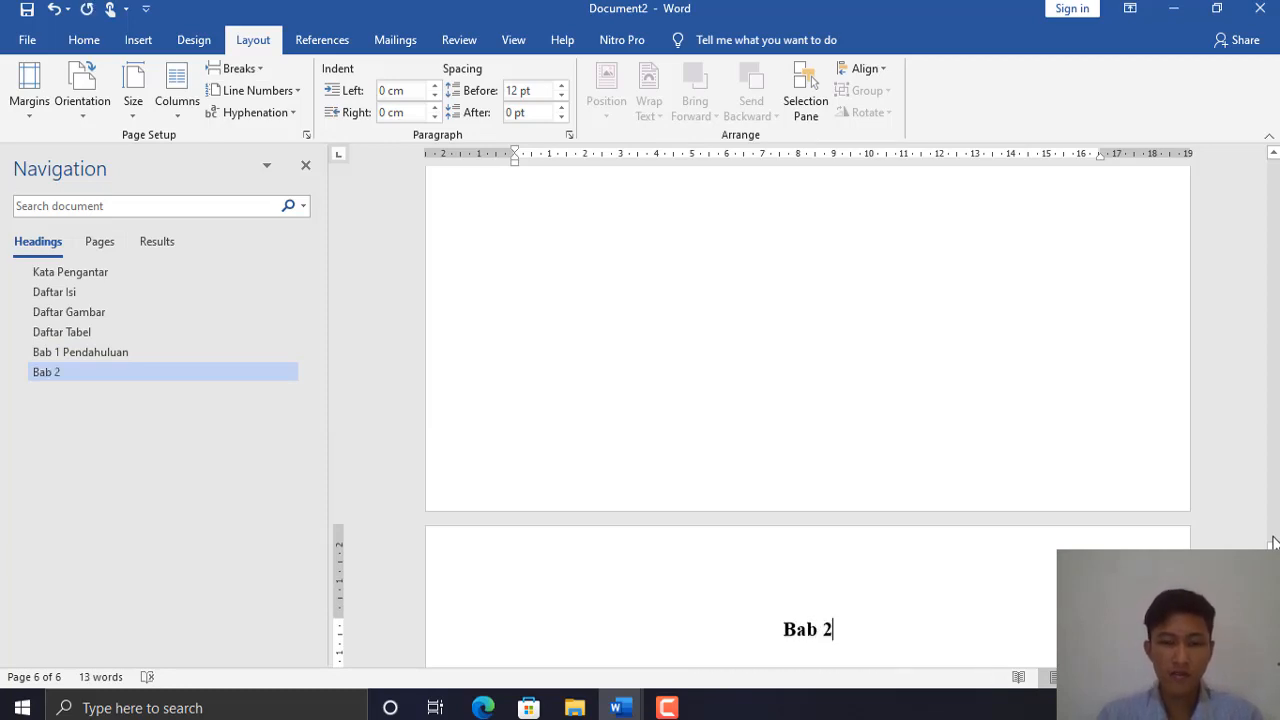
key("shift+Return")
type("Pem")
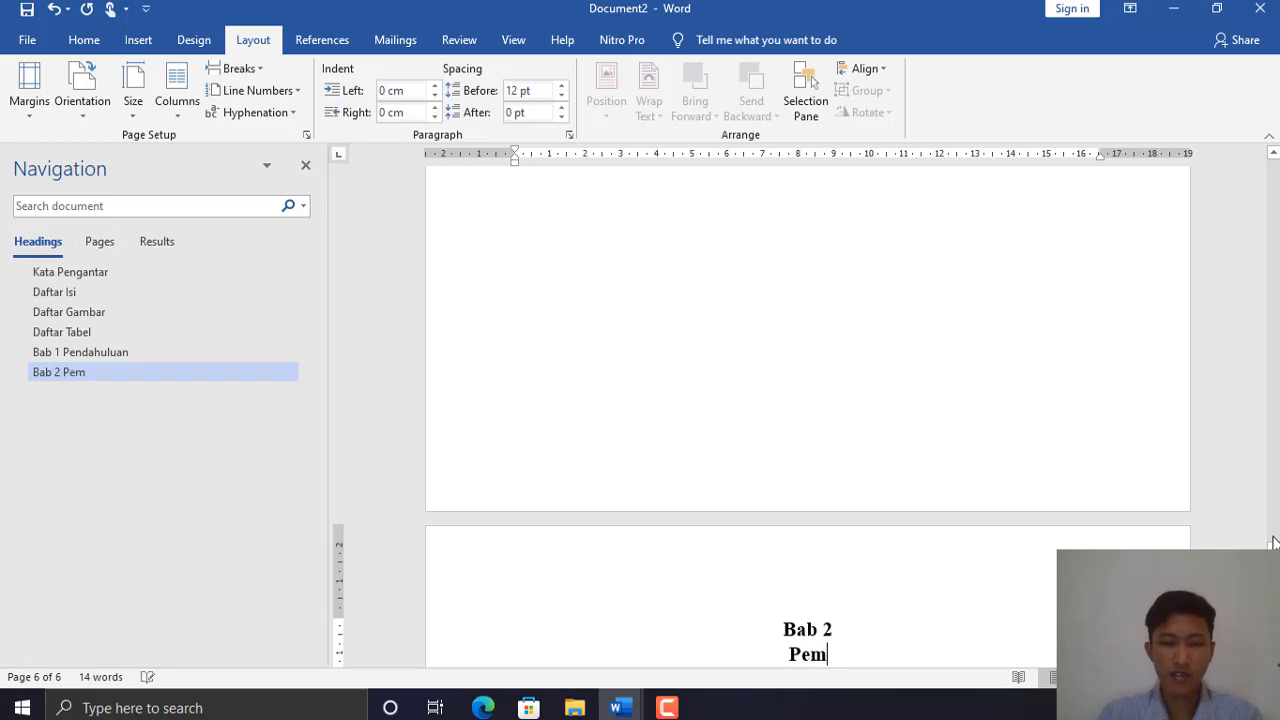
type("bahasan")
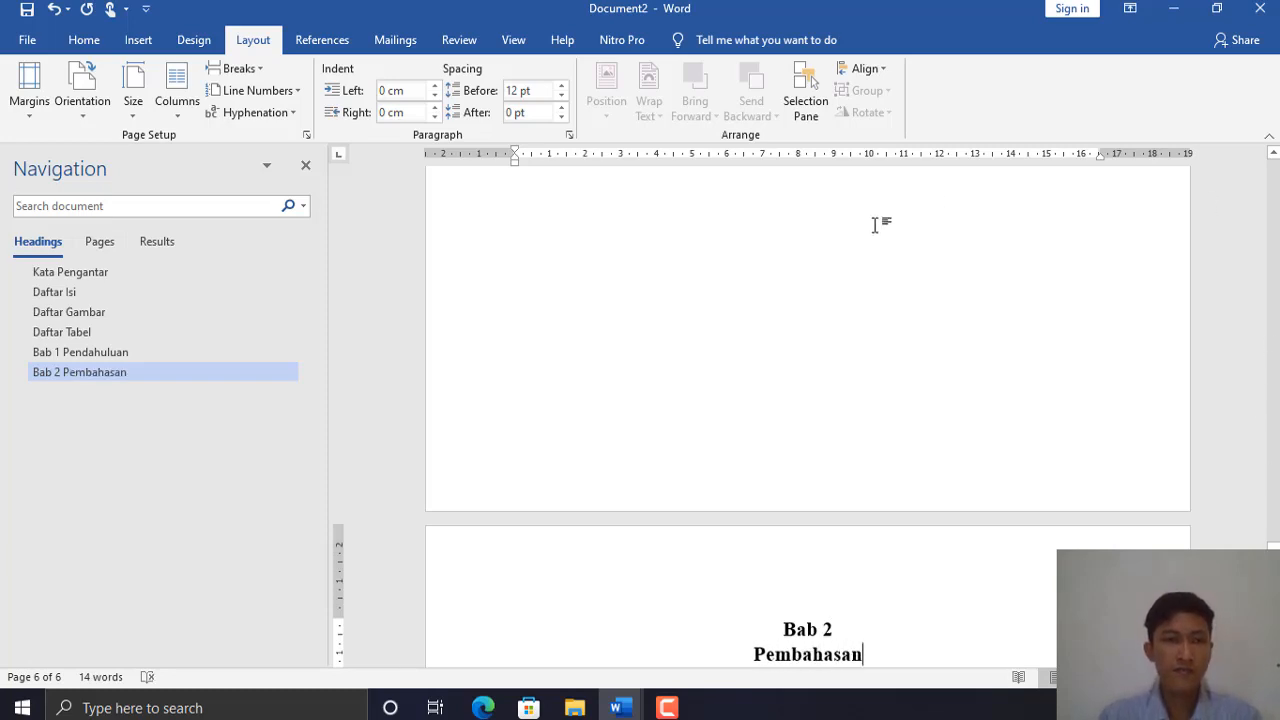
- Add a final page headed Daftar Pustaka
left_click(244, 70)
left_click(257, 137)
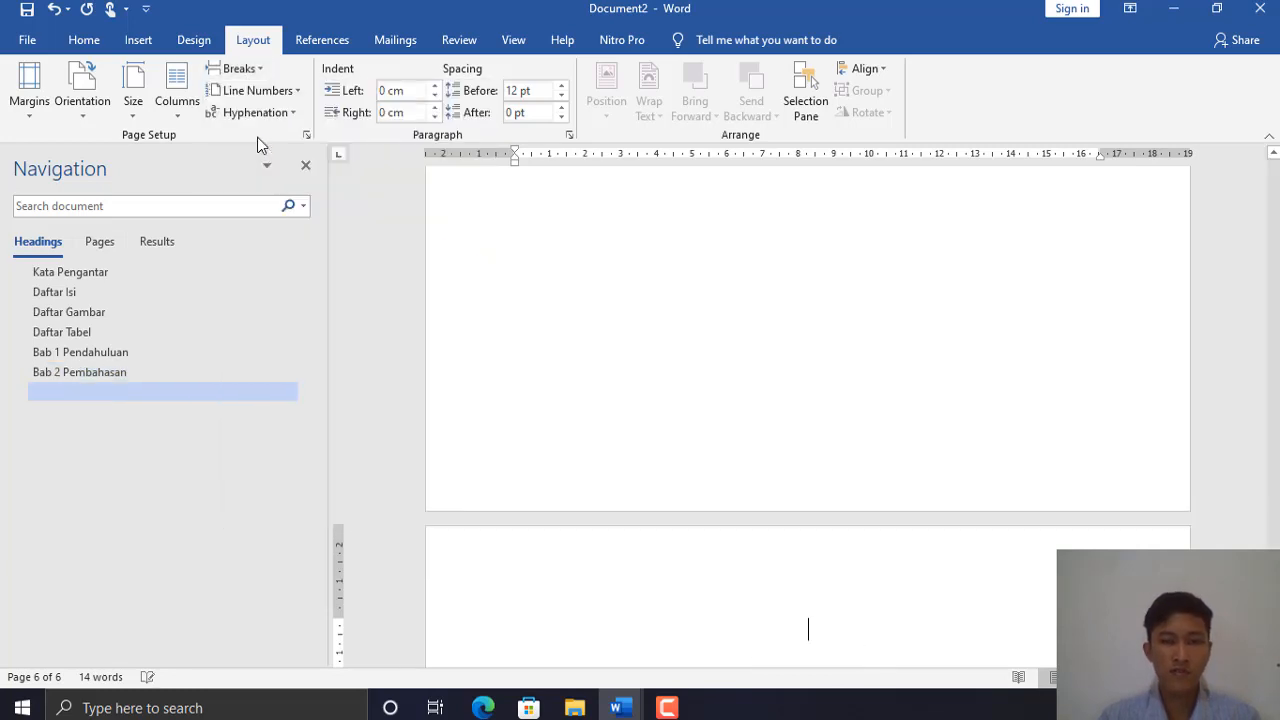
type("D")
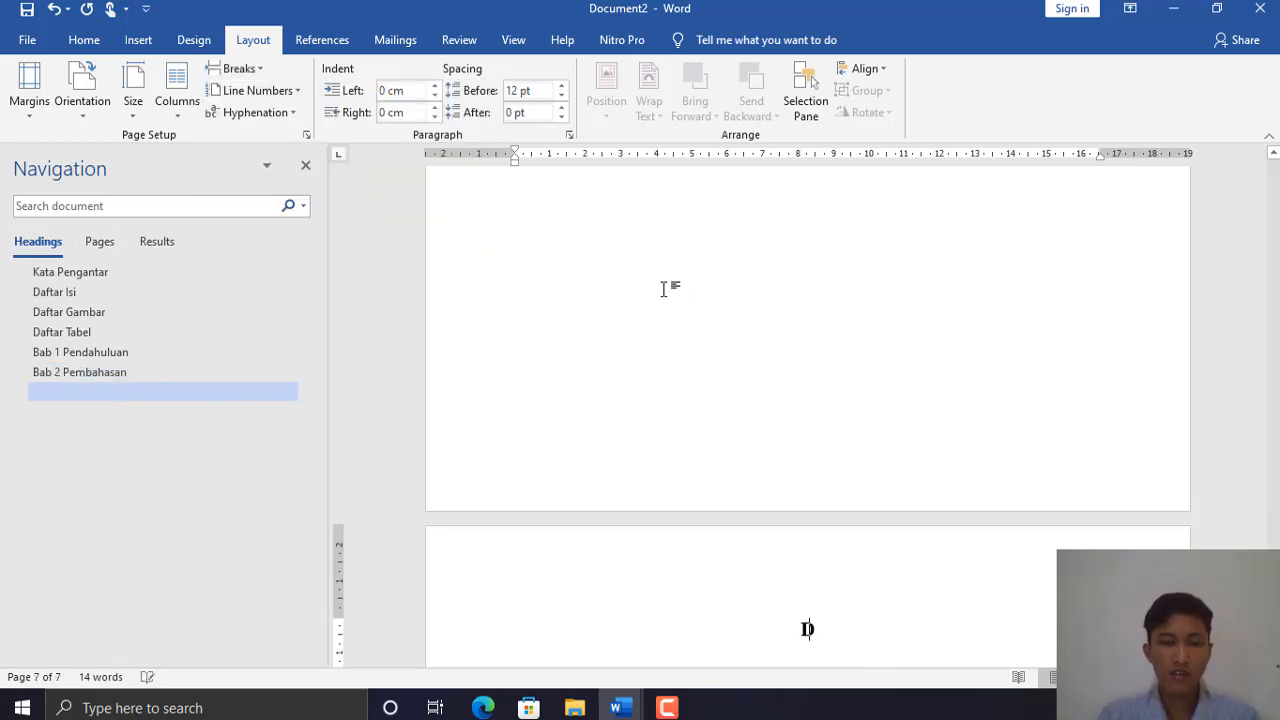
type("aftar Pust")
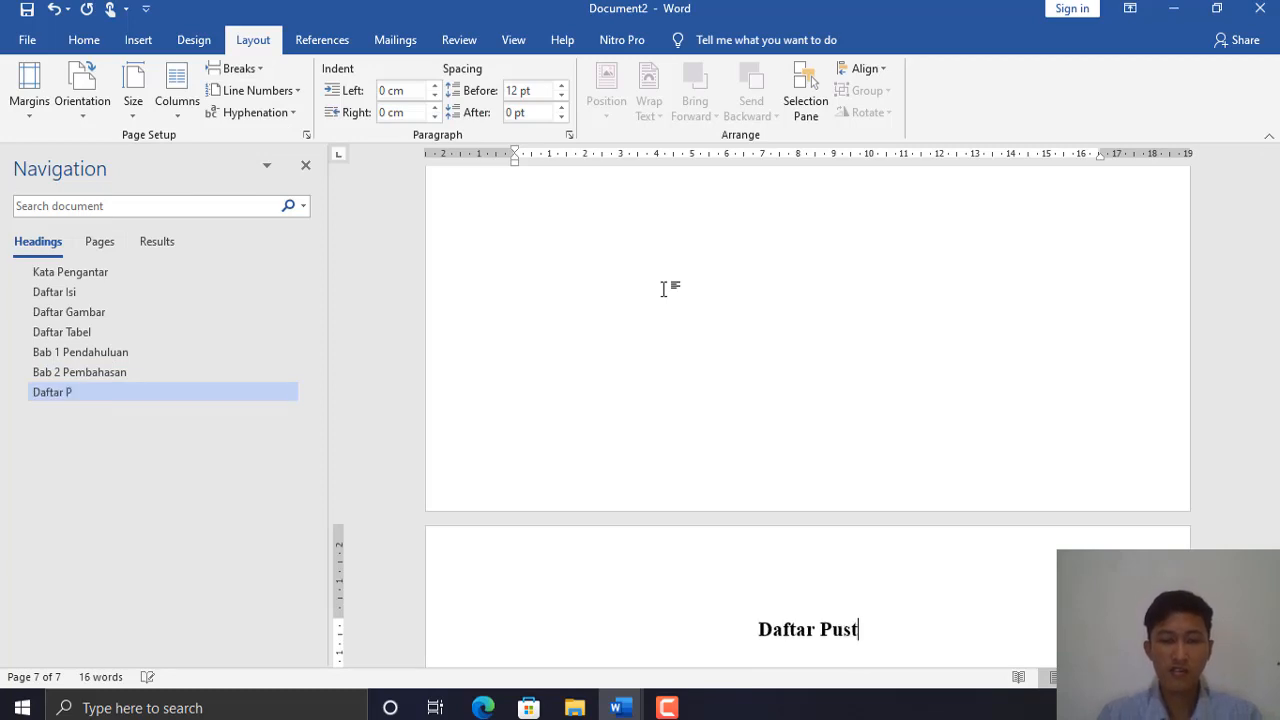
type("aka")
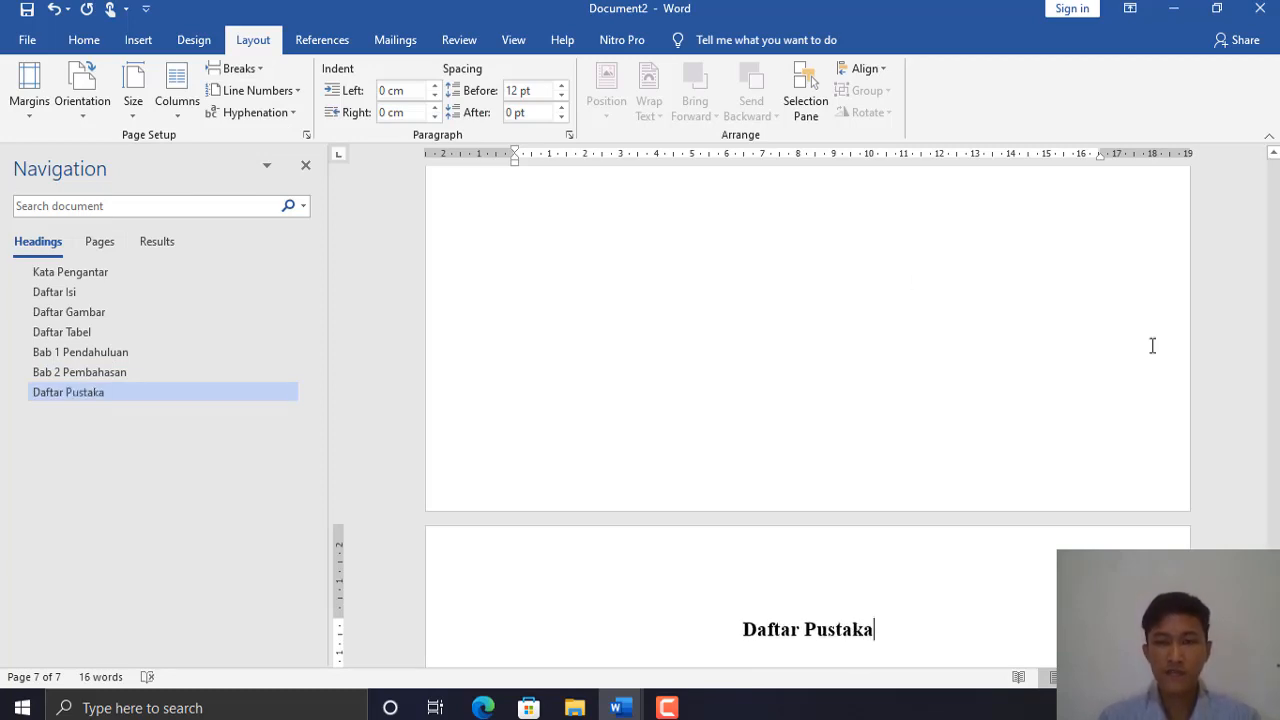
- Scroll back up to the Kata Pengantar page at the start of the report
scroll(808, 400, "up", 15)
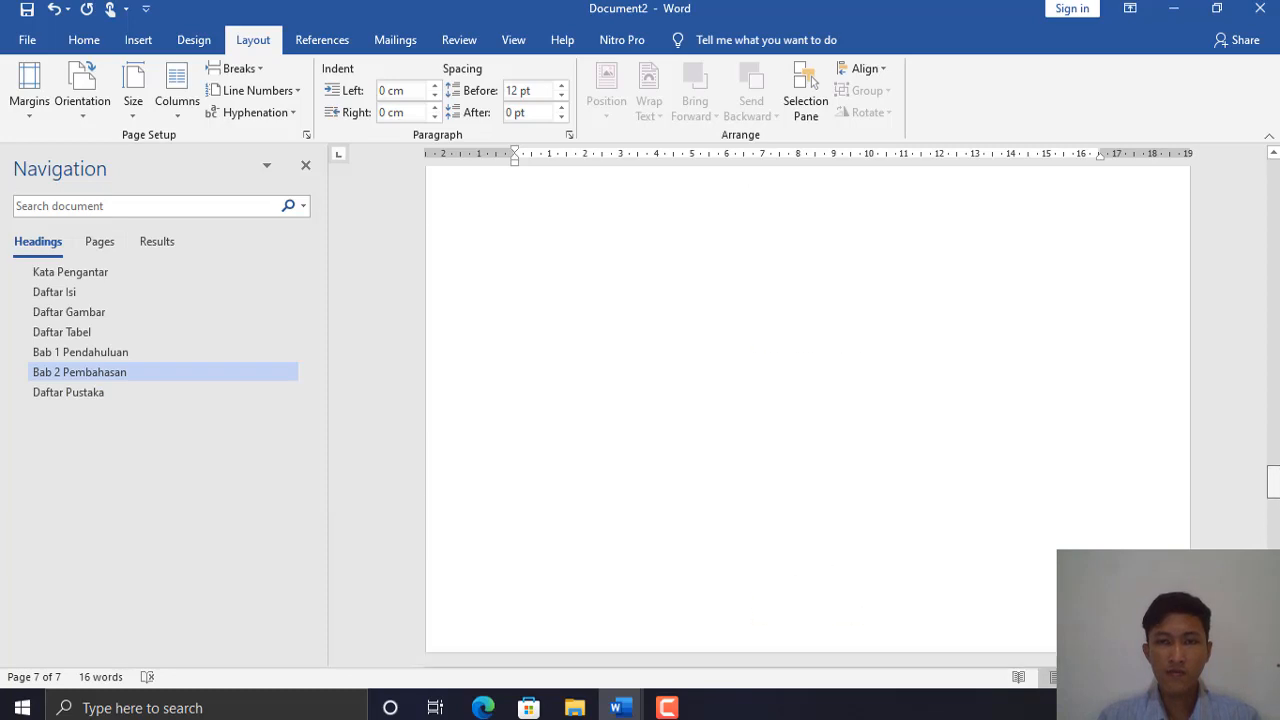
scroll(808, 400, "up", 20)
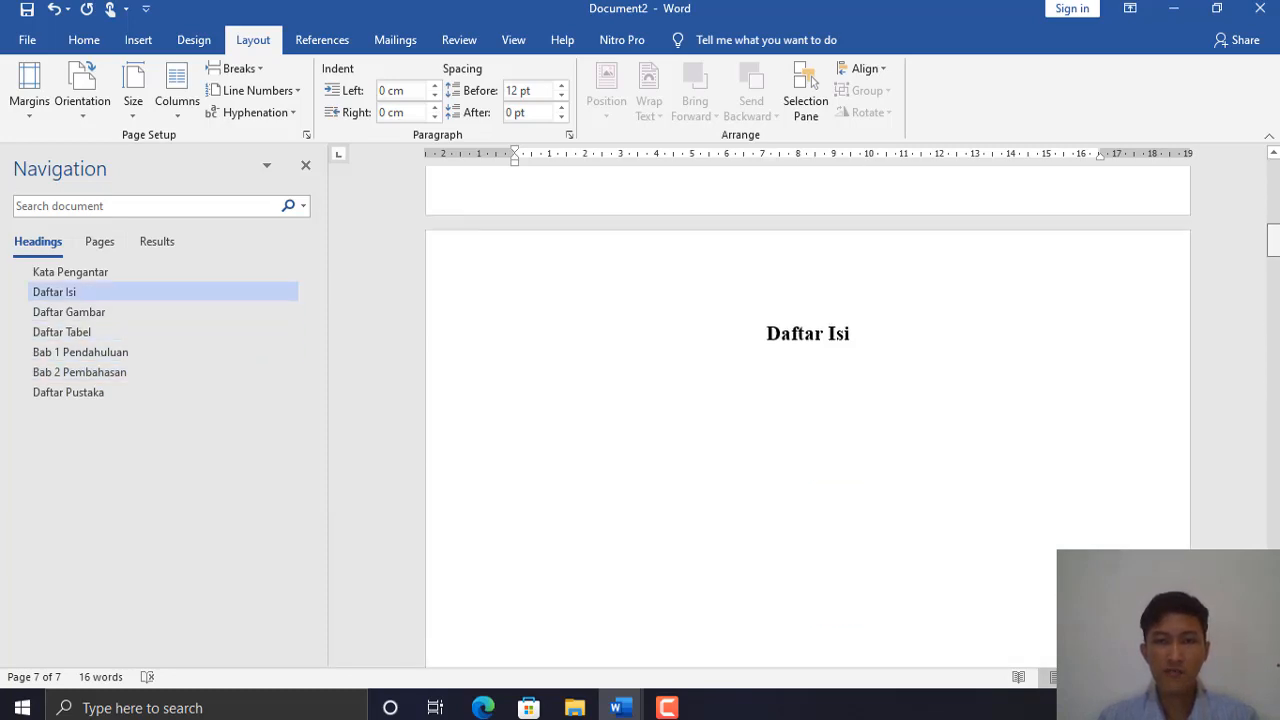
scroll(808, 400, "up", 2)
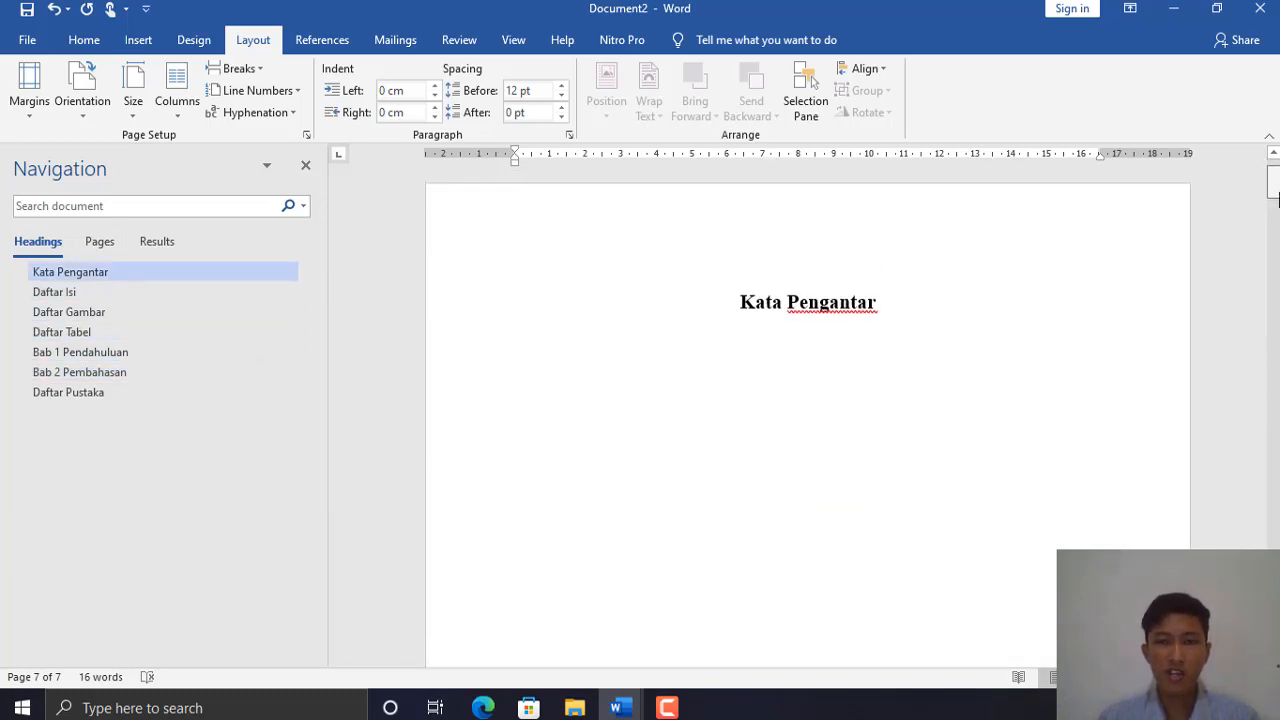
left_click(1277, 194)
mouse_move(1277, 195)
left_mouse_down()
mouse_move(1277, 176)
mouse_move(1277, 223)
mouse_move(1276, 178)
left_mouse_up()
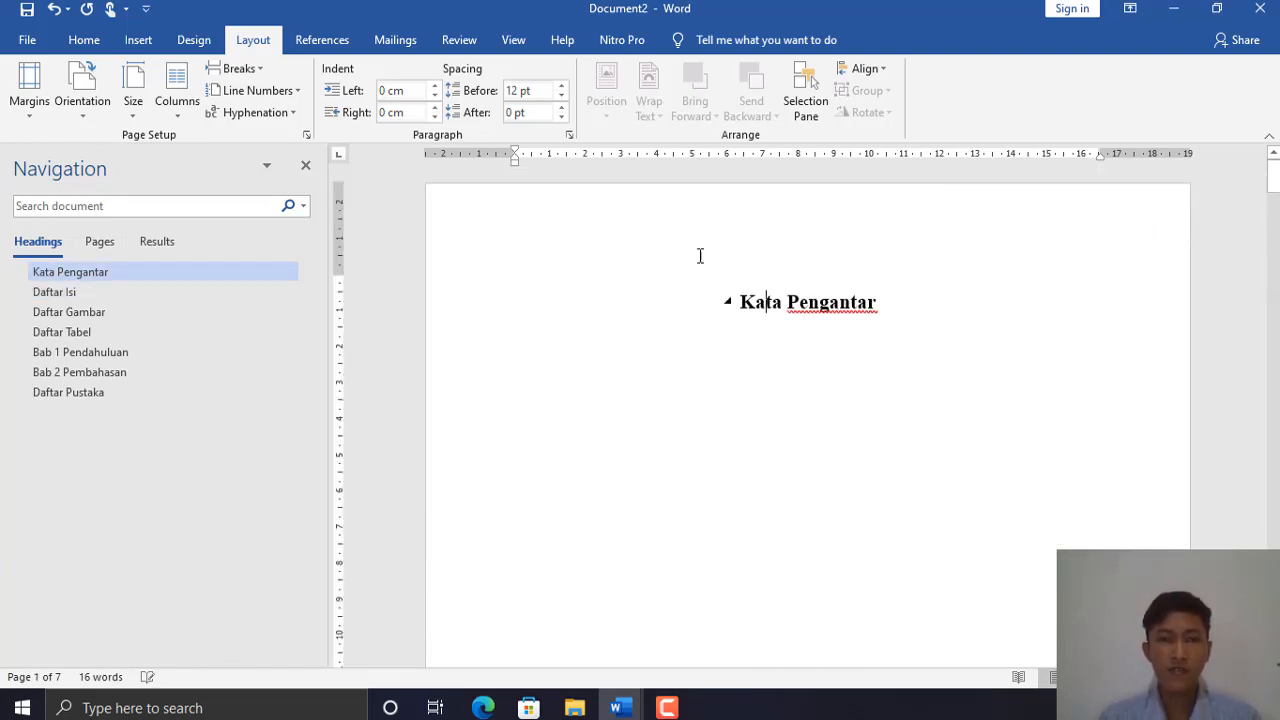
- Insert a Plain Number 2 page number centred at the bottom of the page
left_click(139, 45)
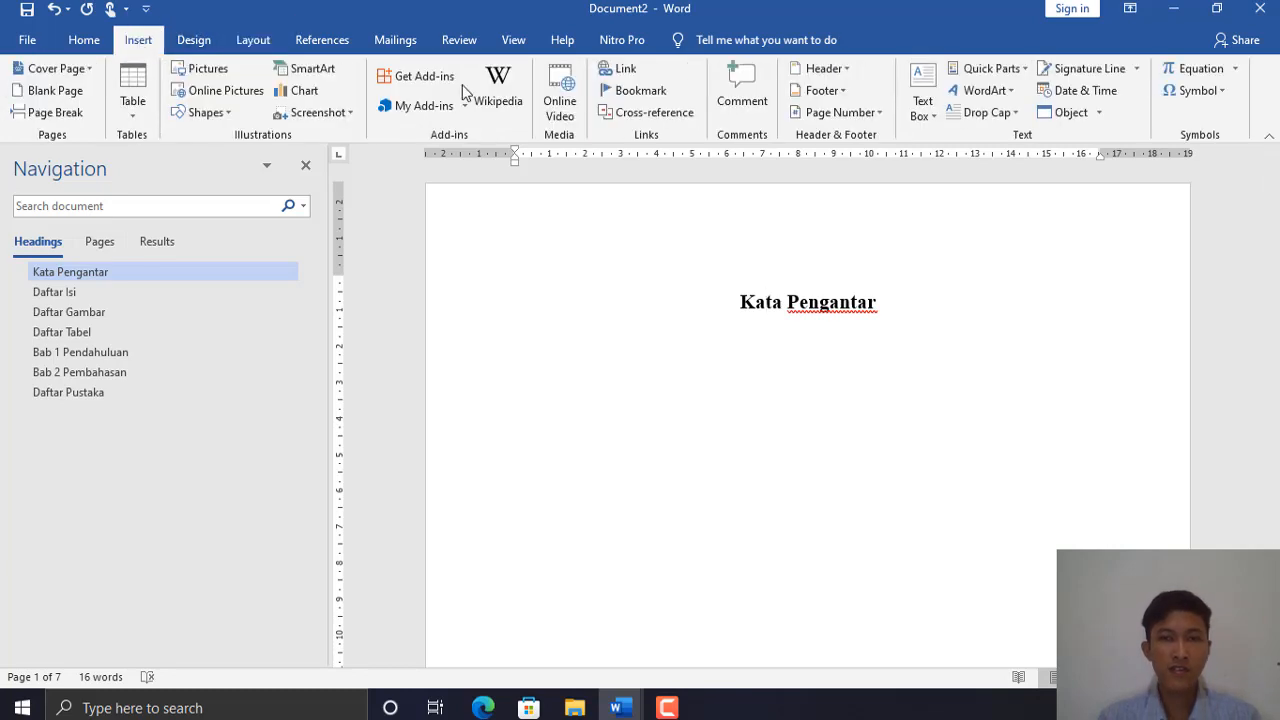
left_click(874, 114)
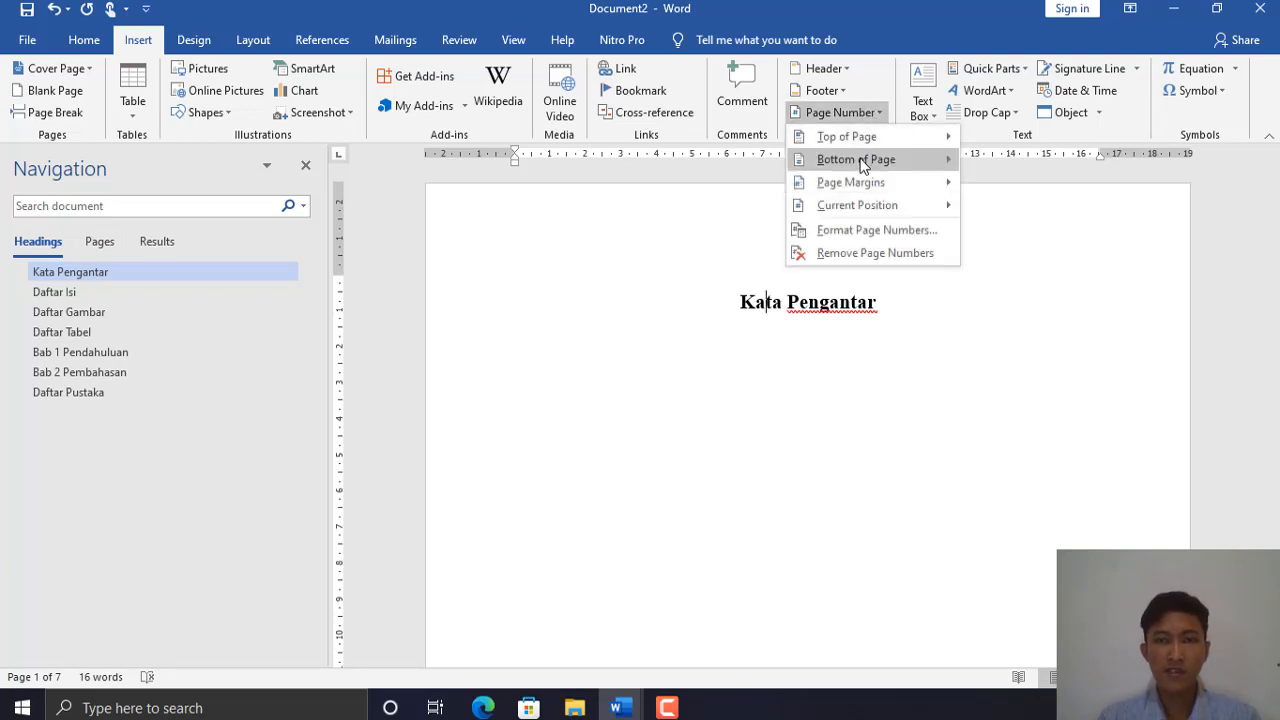
mouse_move(862, 166)
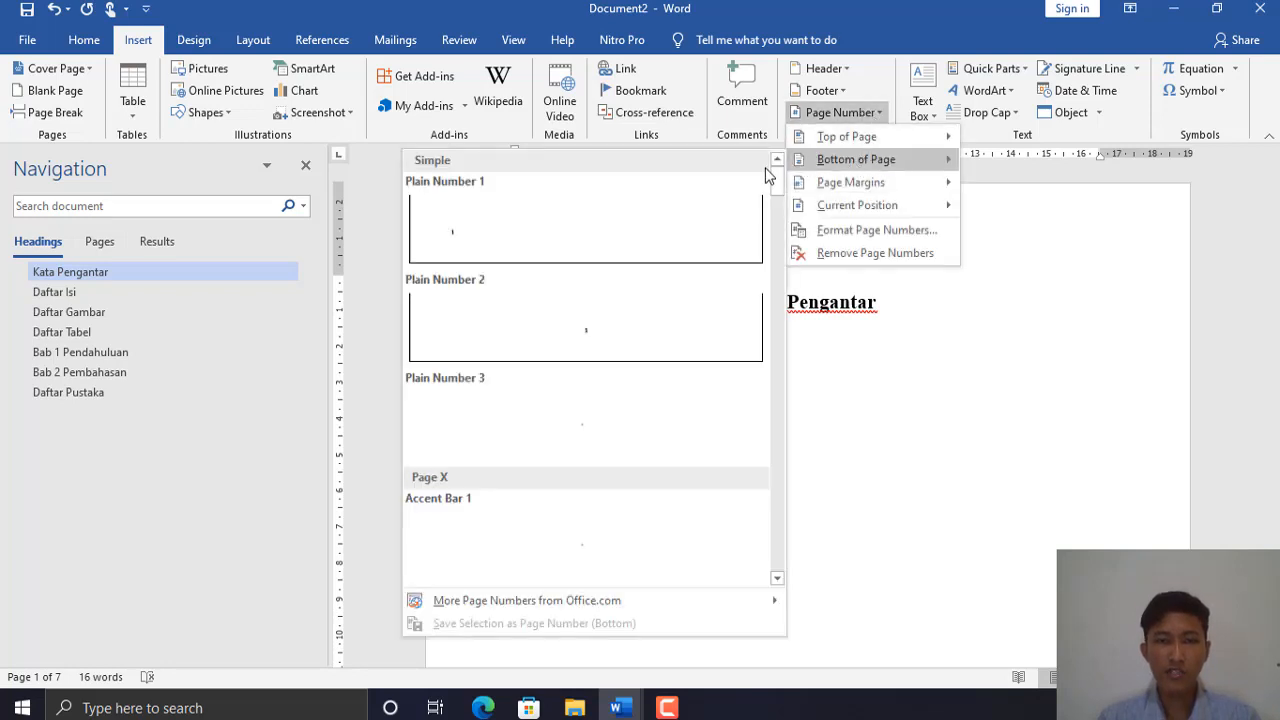
left_click(591, 342)
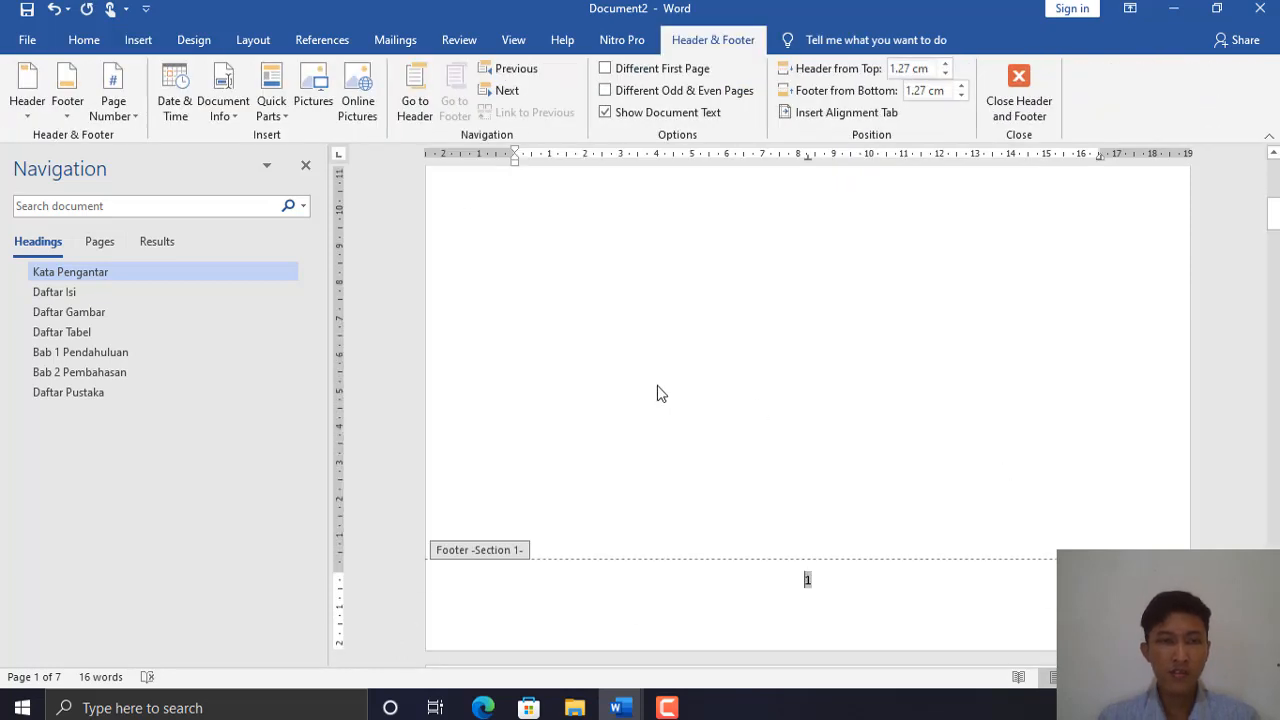
- Format the page numbers as lowercase Roman numerals i, ii, iii starting at i
left_click(812, 579)
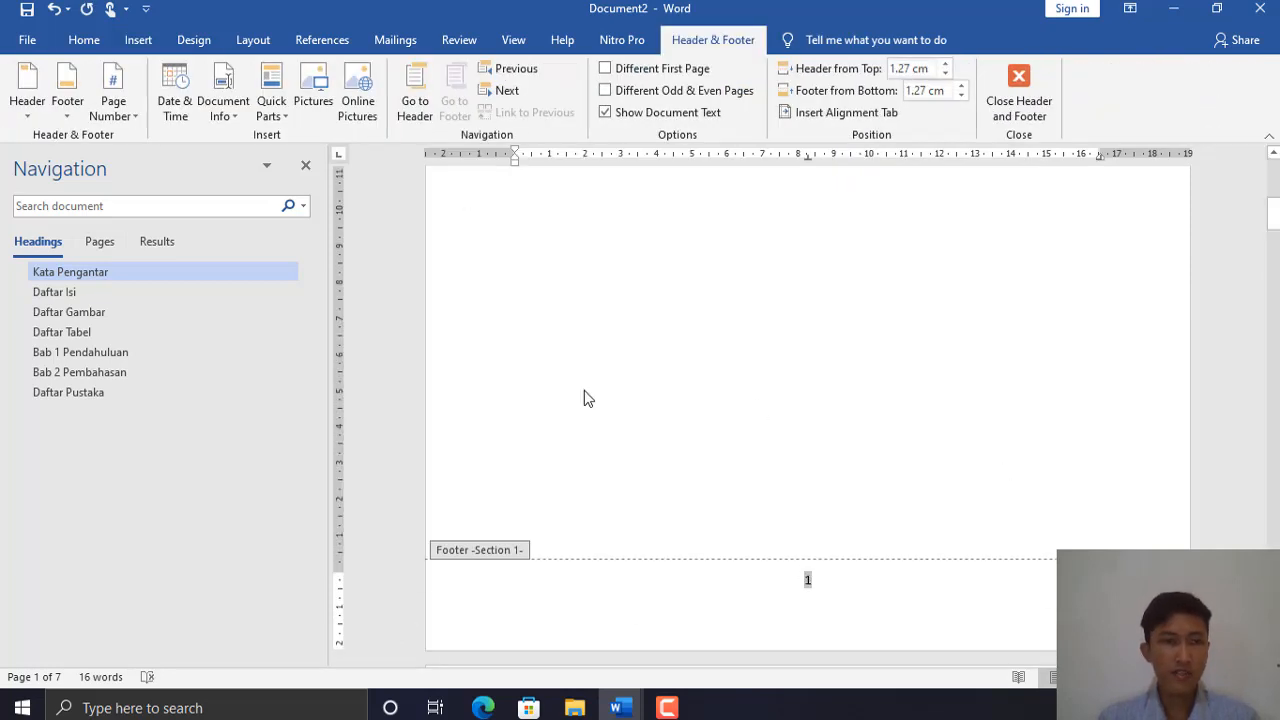
left_click(125, 108)
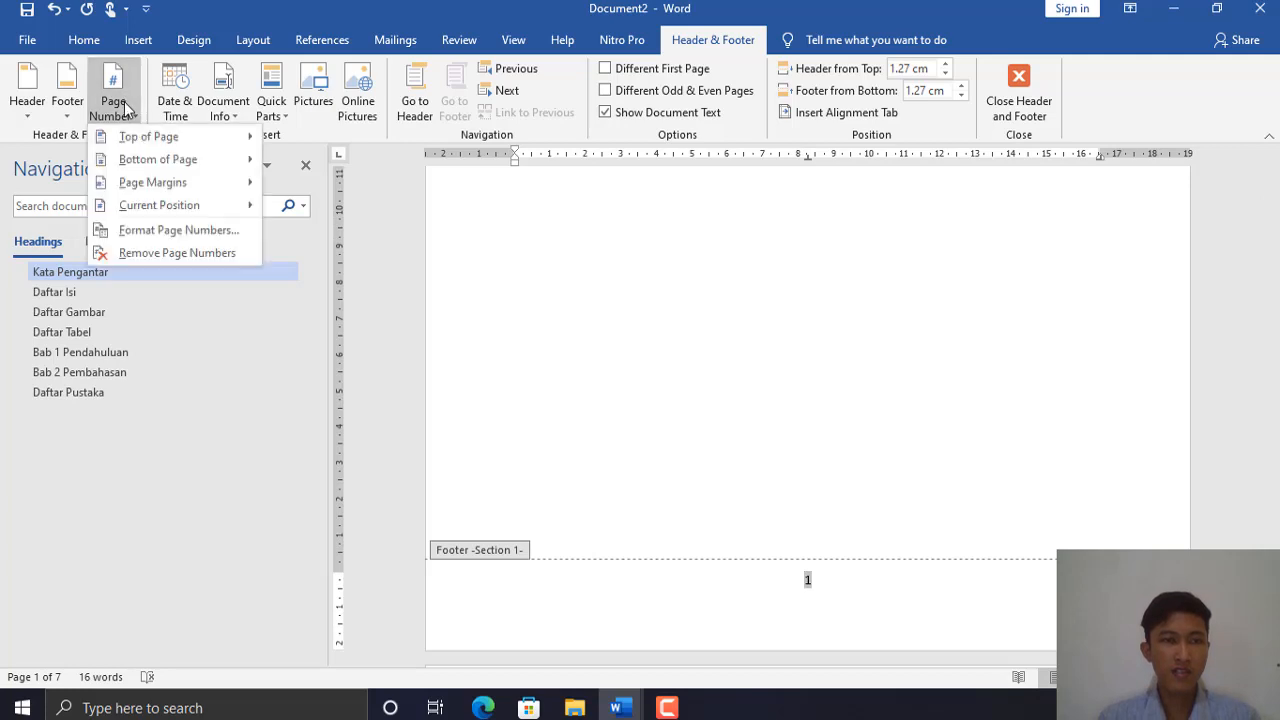
left_click(165, 231)
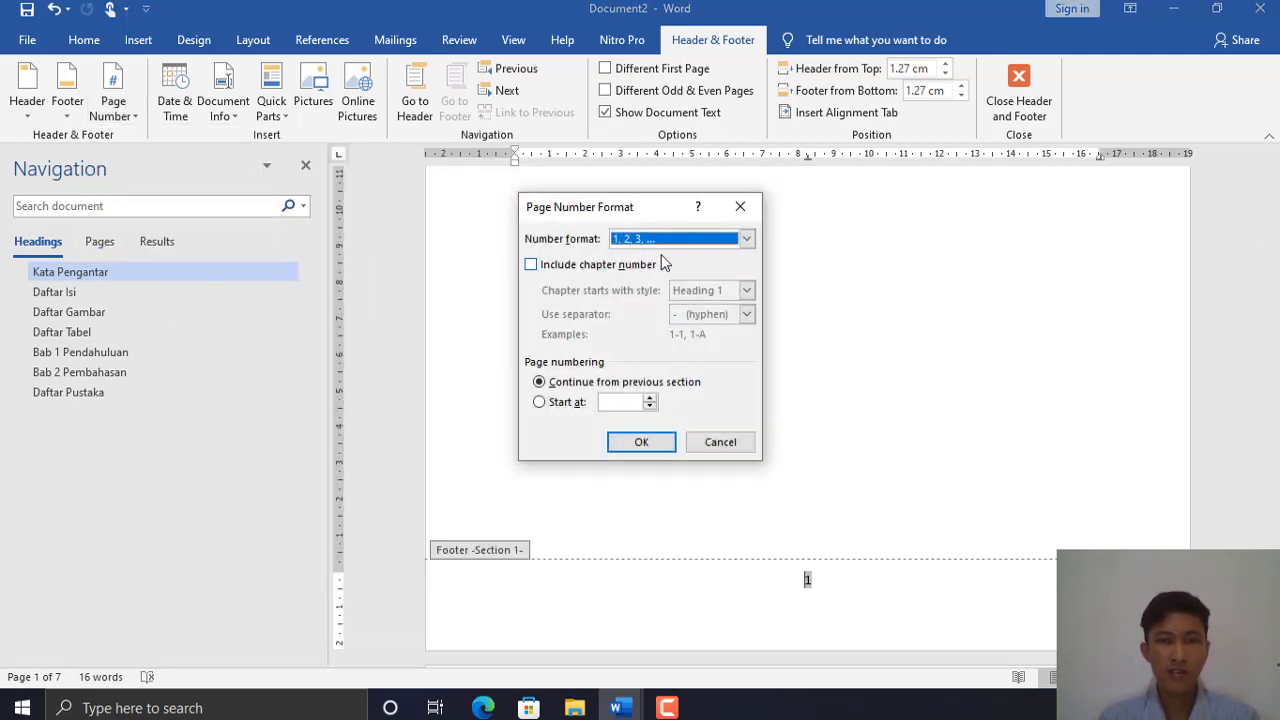
left_click(687, 240)
left_click(643, 303)
left_click(565, 402)
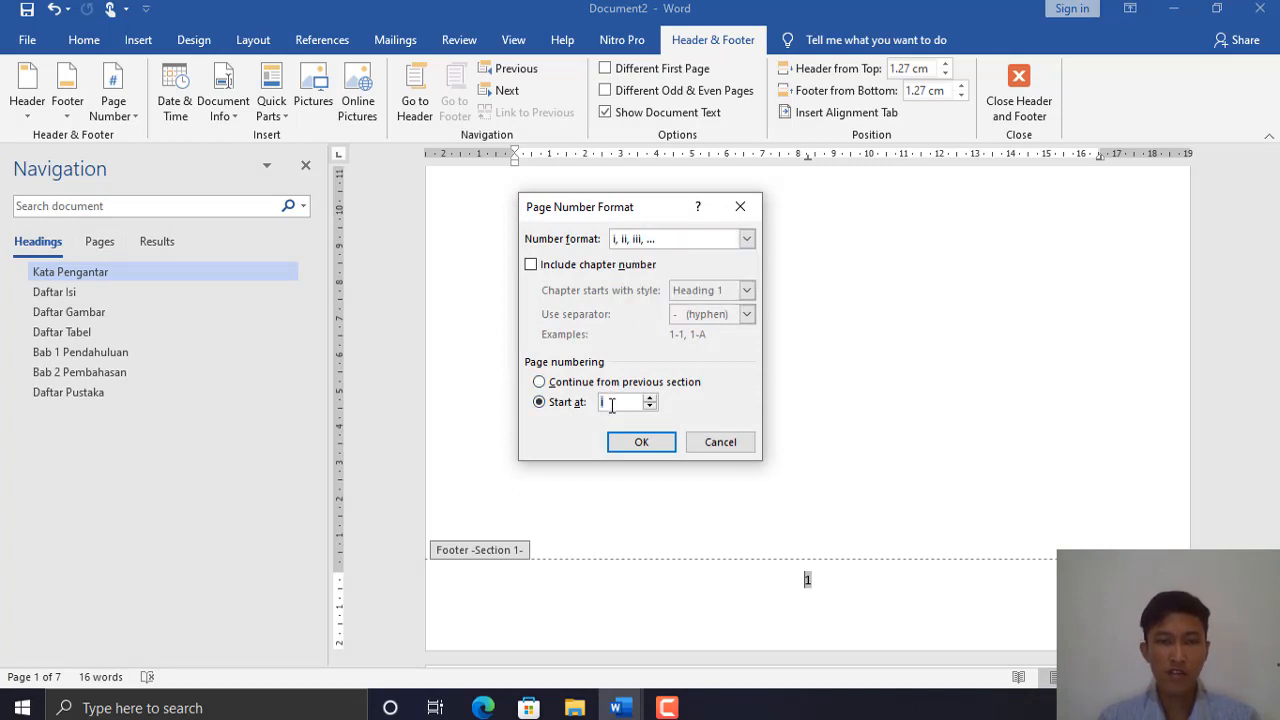
left_click(654, 450)
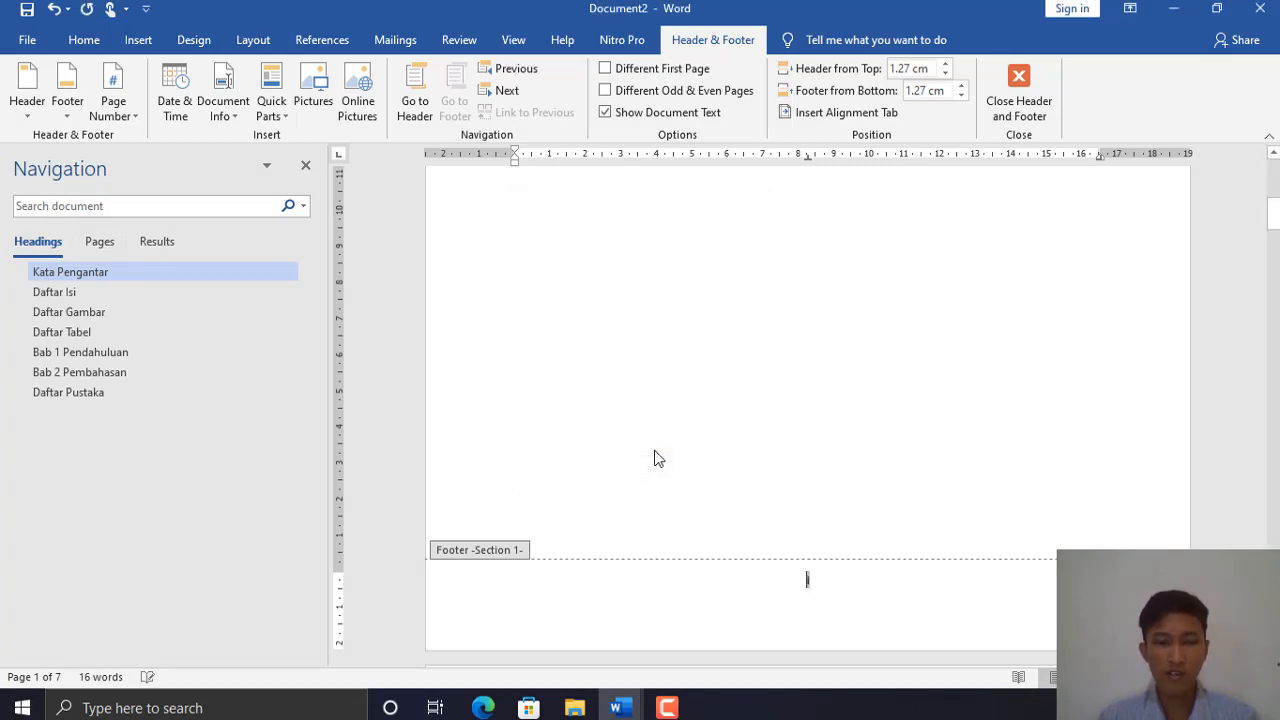
mouse_move(1273, 214)
left_mouse_down()
mouse_move(1273, 566)
mouse_move(1276, 190)
left_mouse_up()
- Return from the footer to the body and add a blank line under Kata Pengantar
double_click(1217, 390)
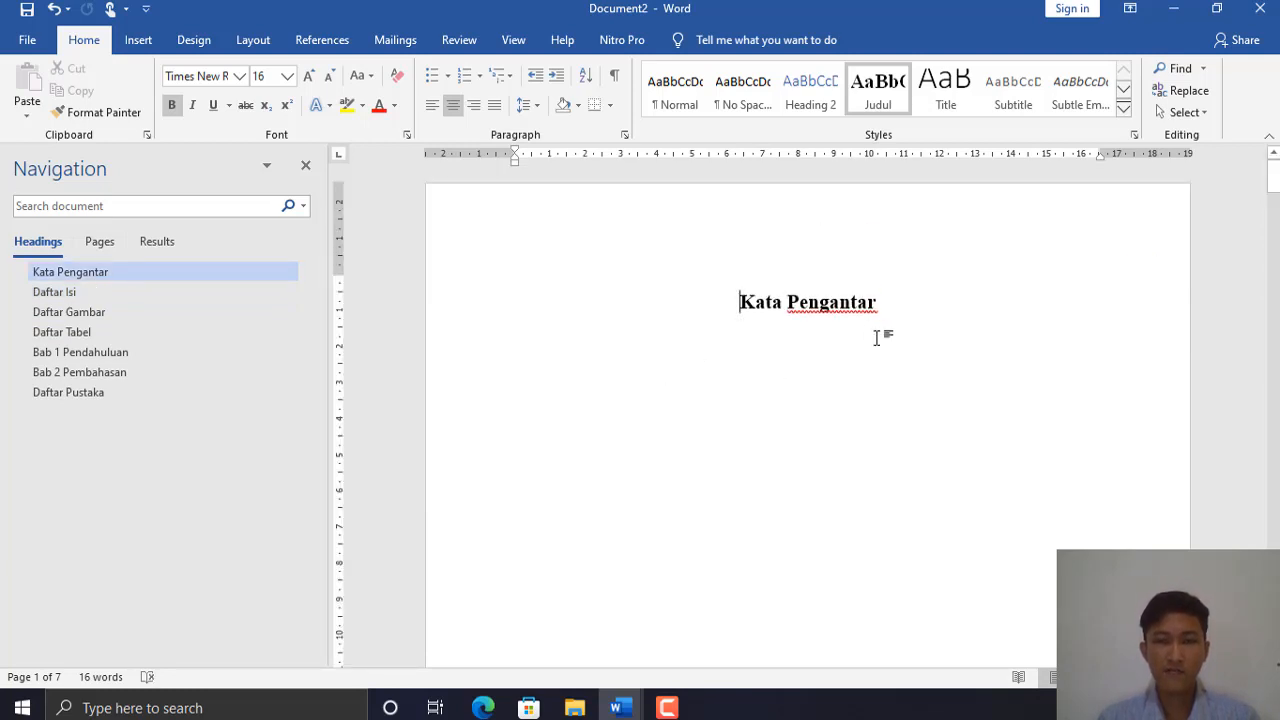
key("Return")
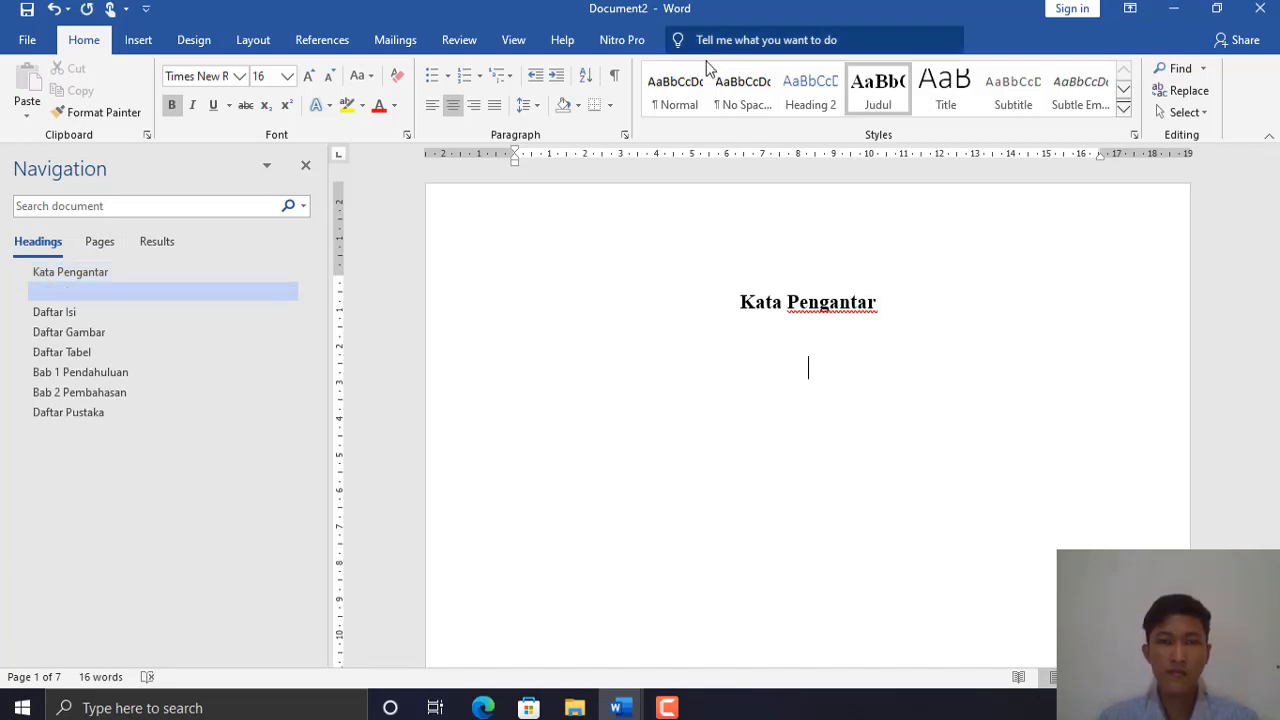
- Generate five Normal-style lorem ipsum paragraphs with =lorem() under the Kata Pengantar heading
left_click(690, 92)
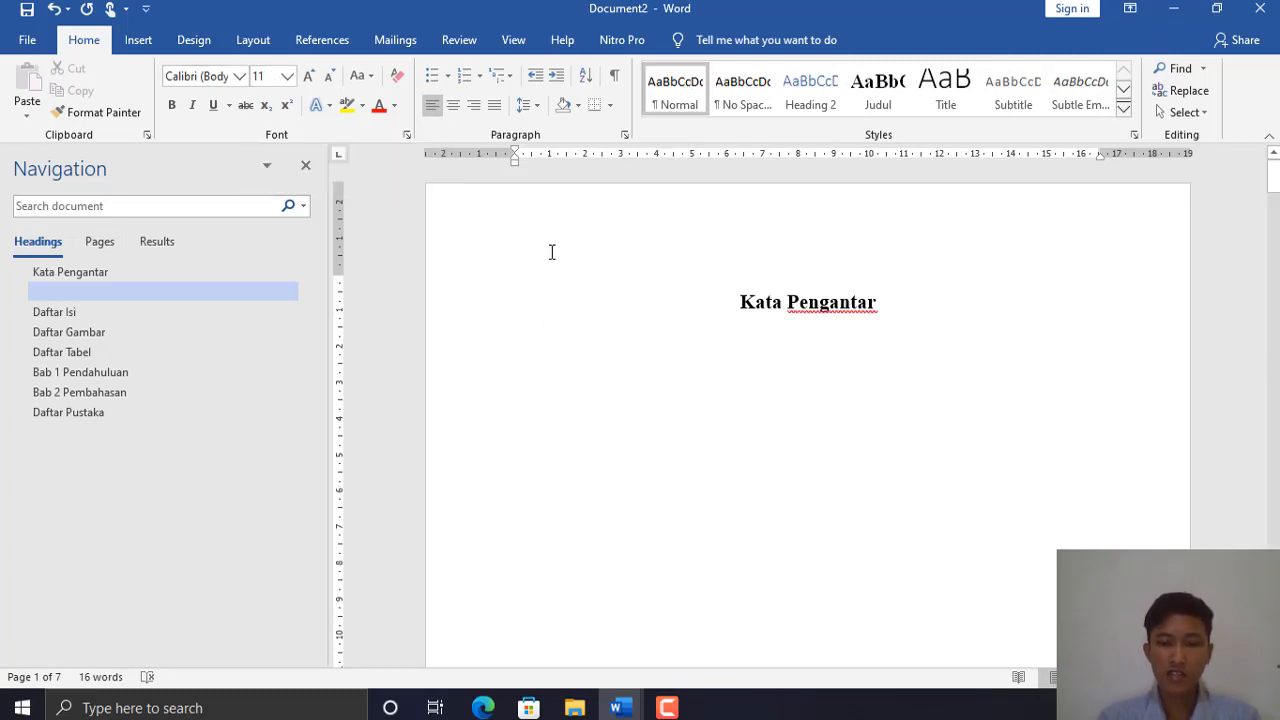
type("=")
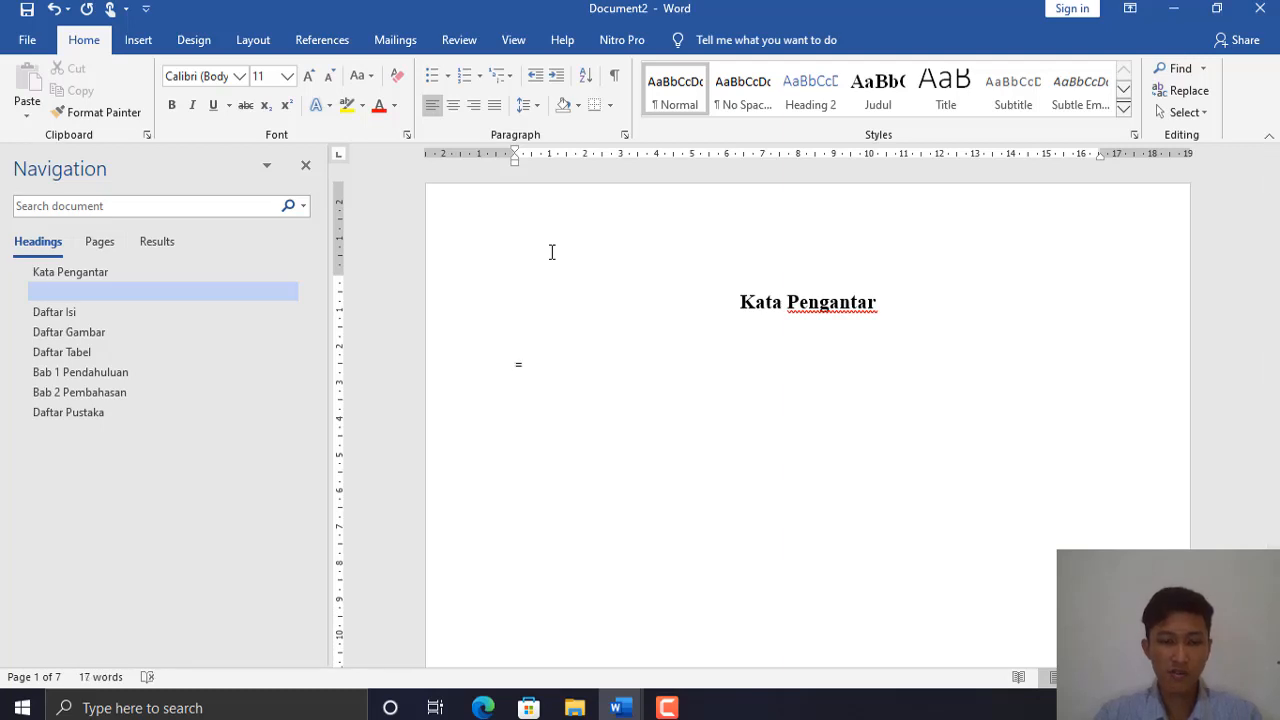
type("lorem")
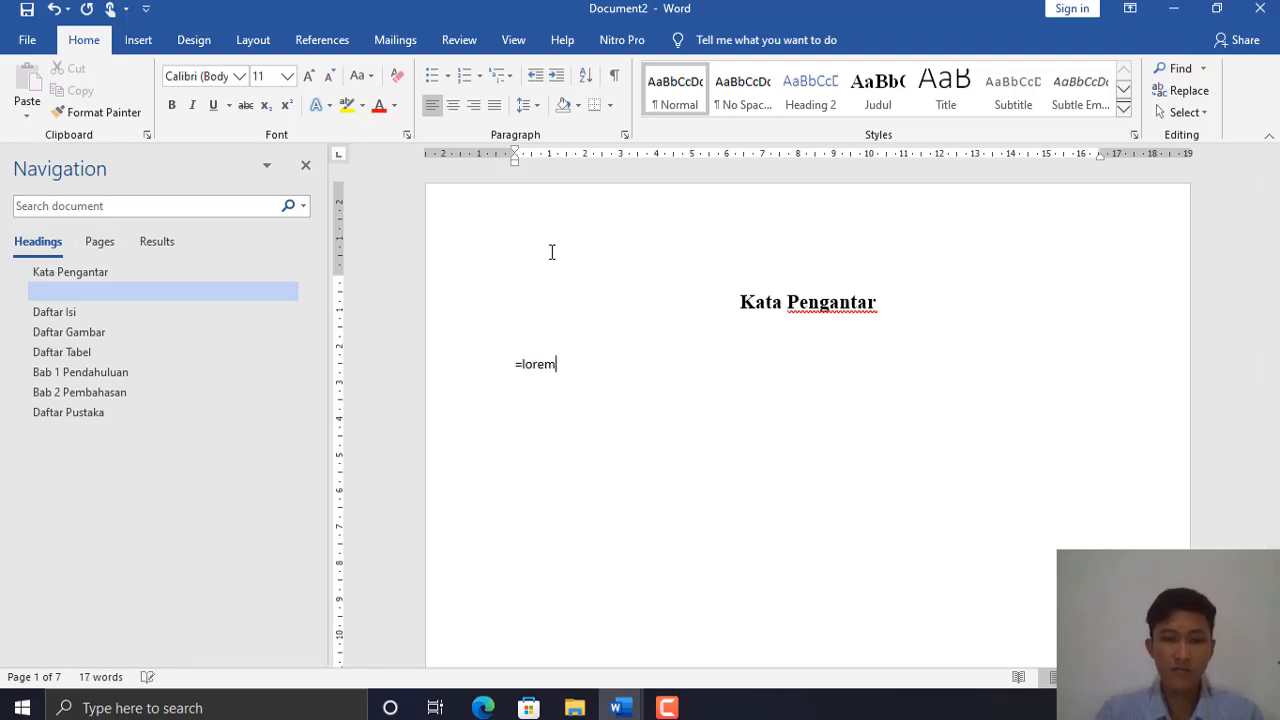
type("()")
key("Return")
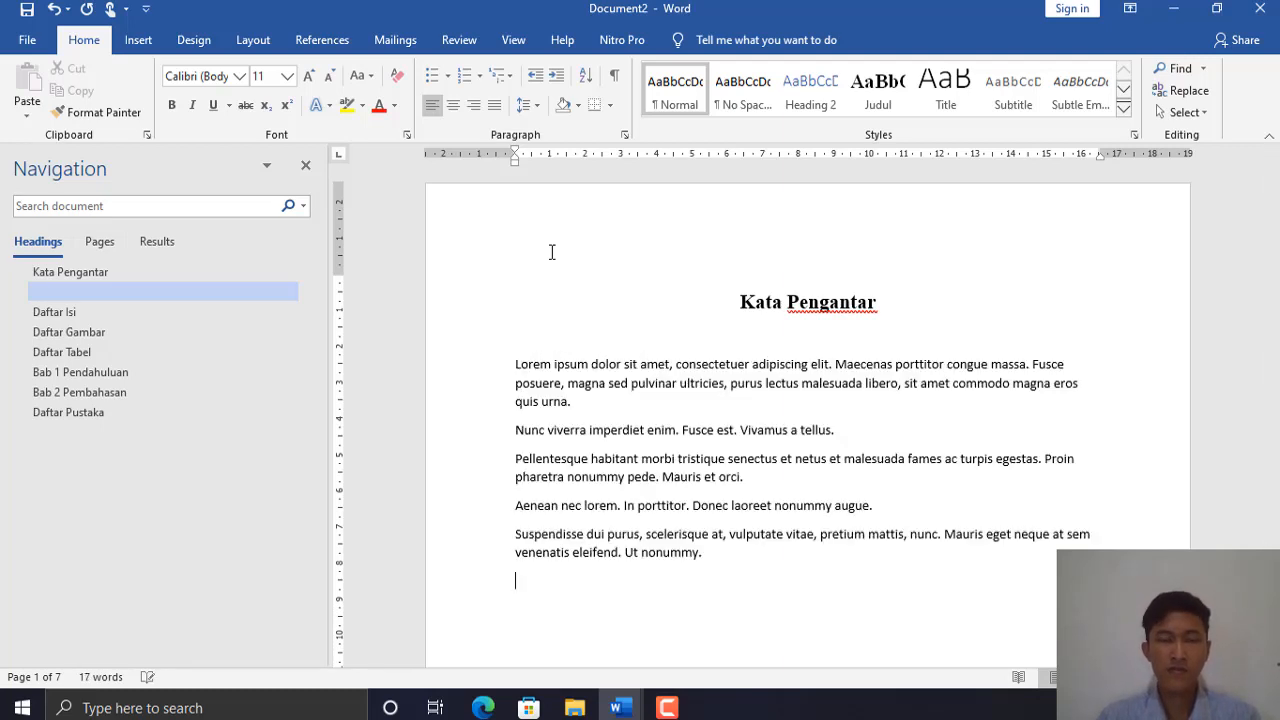
left_click_drag(1272, 178, 1272, 452)
- Add an empty line below Pendahuluan and apply the Heading 2 style to it
key("Return")
key("Return")
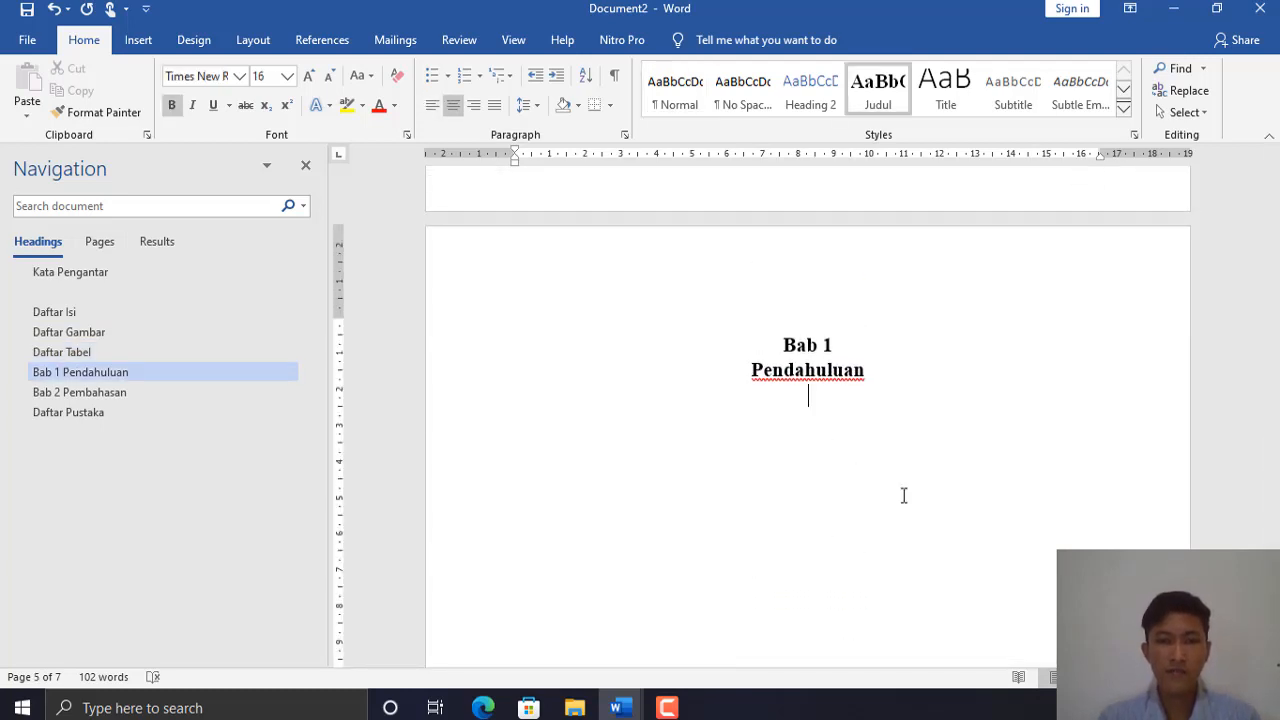
left_click(660, 100)
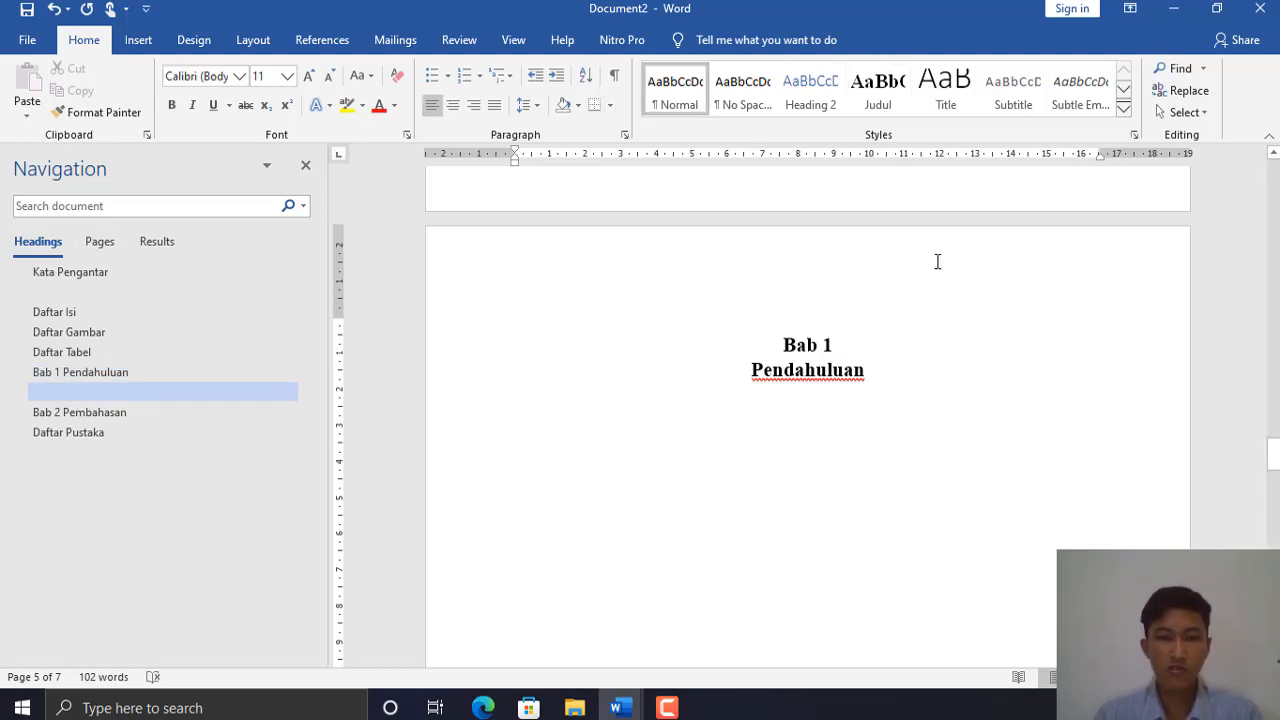
type("1")
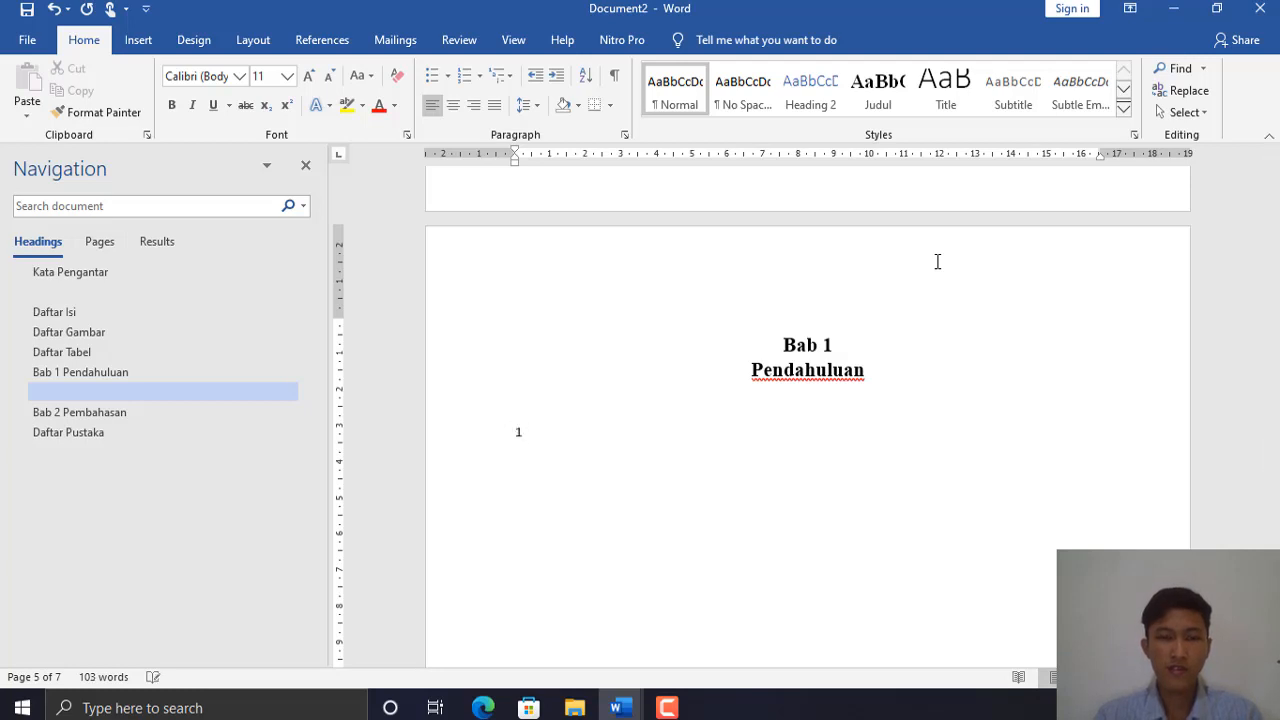
key("BackSpace")
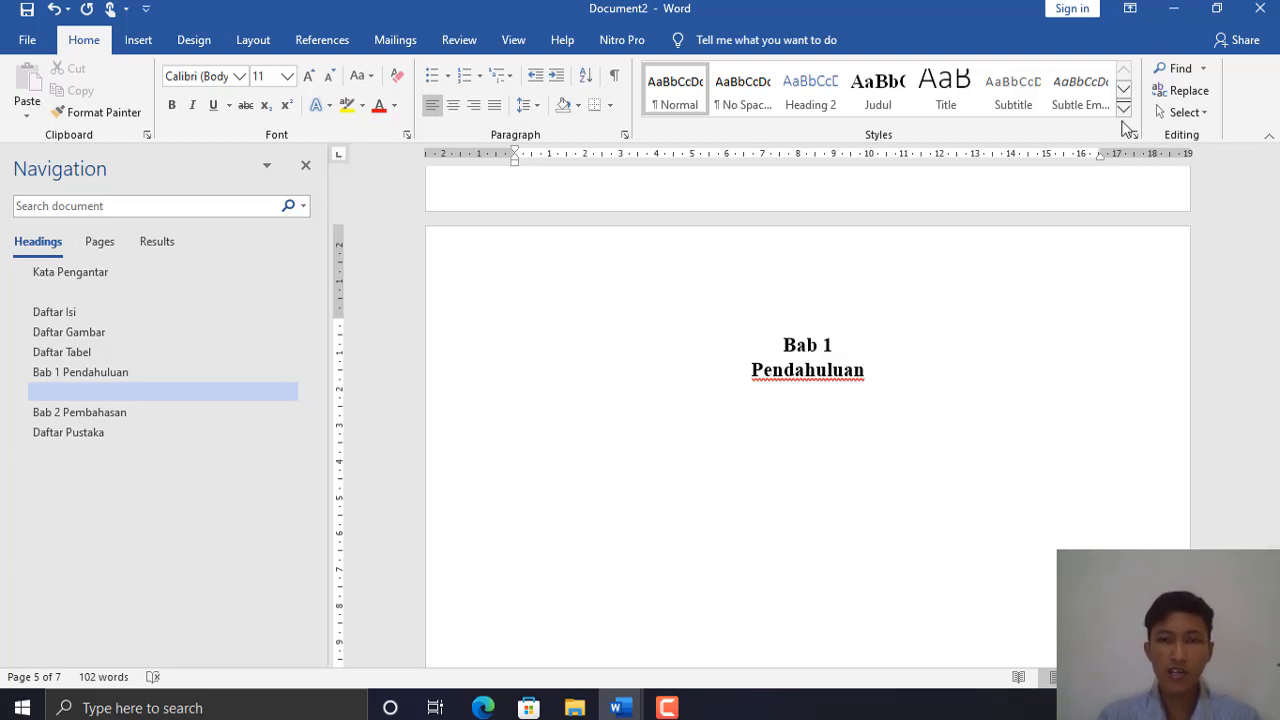
left_click(790, 95)
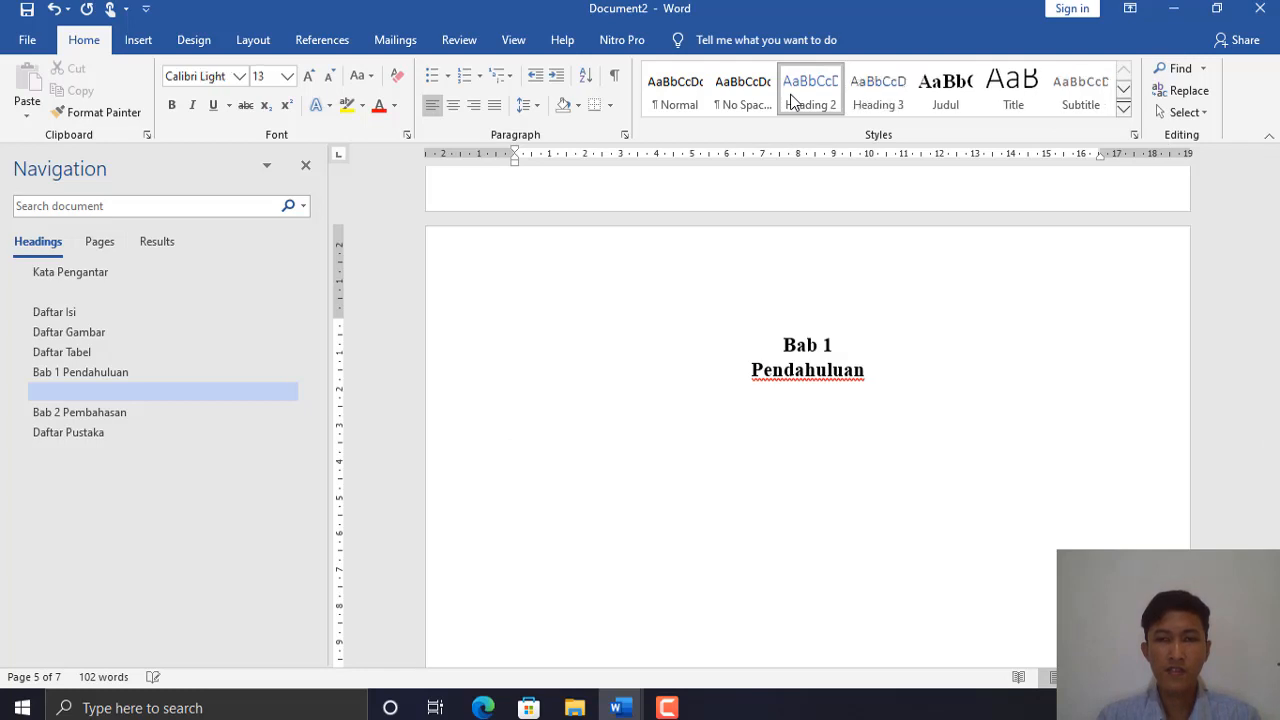
- Modify the Heading 2 style to Times New Roman, bold, with Automatic (black) colour
right_click(790, 95)
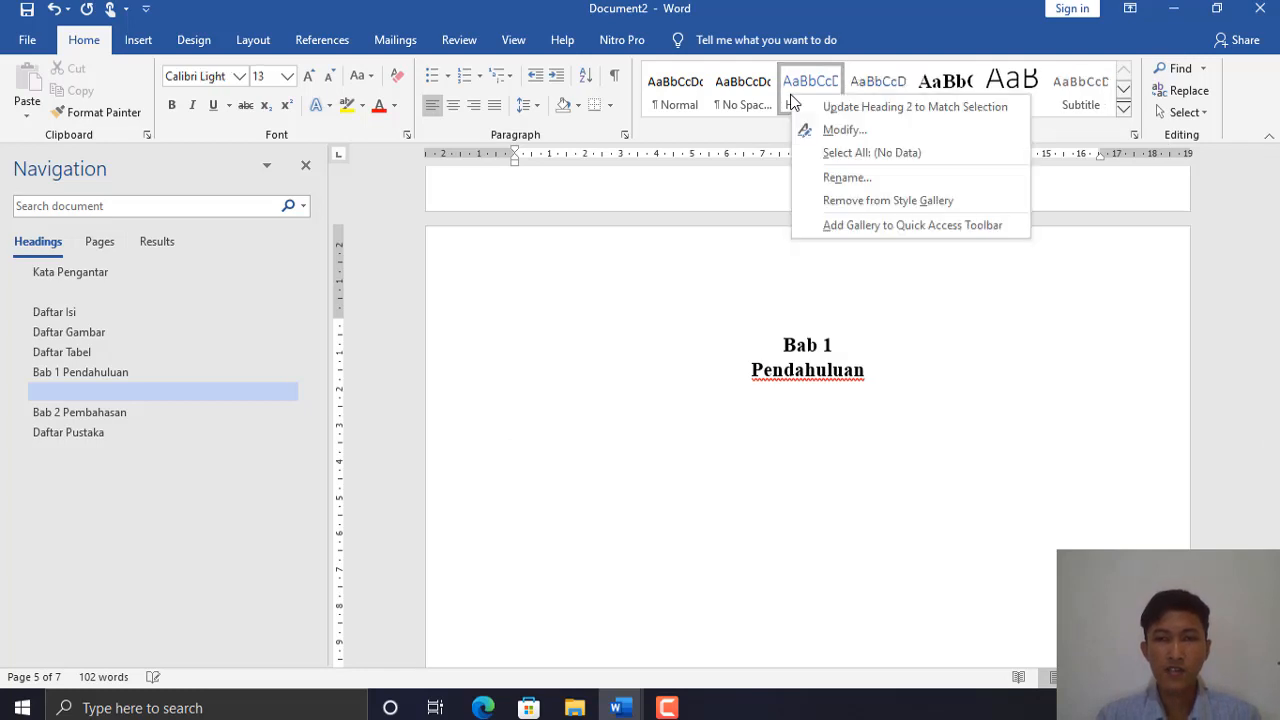
left_click(840, 130)
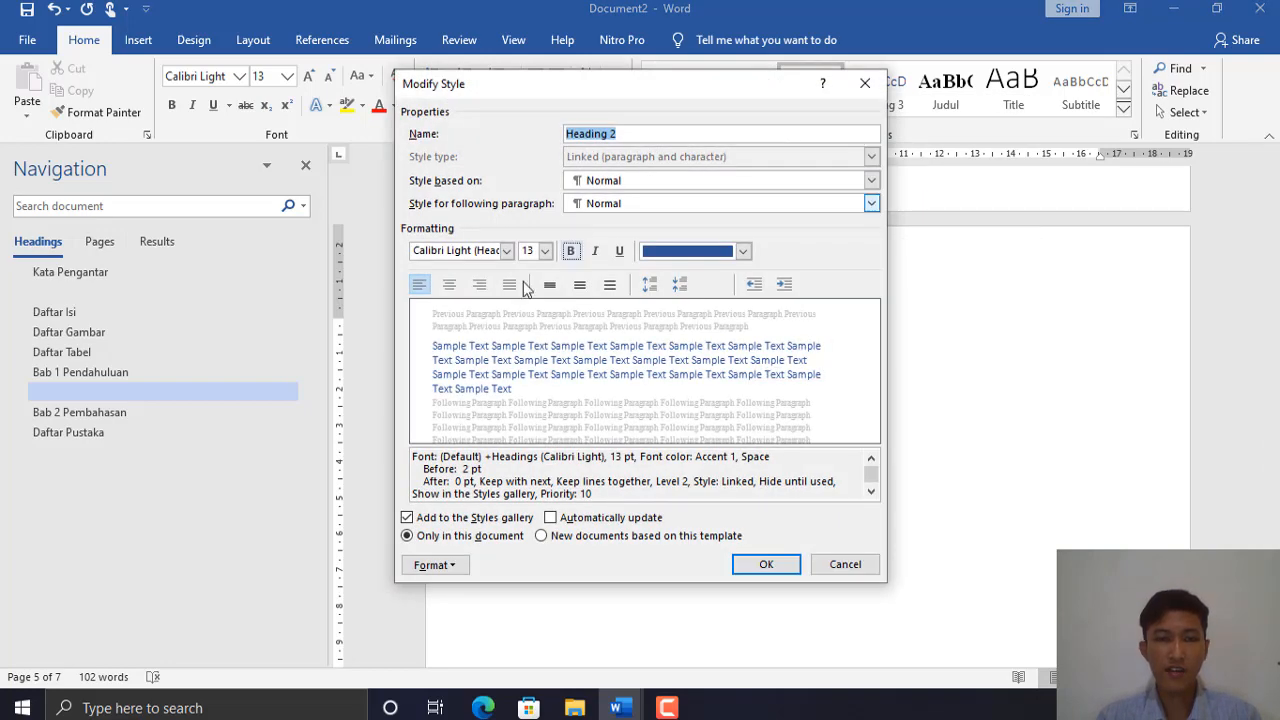
left_click(507, 250)
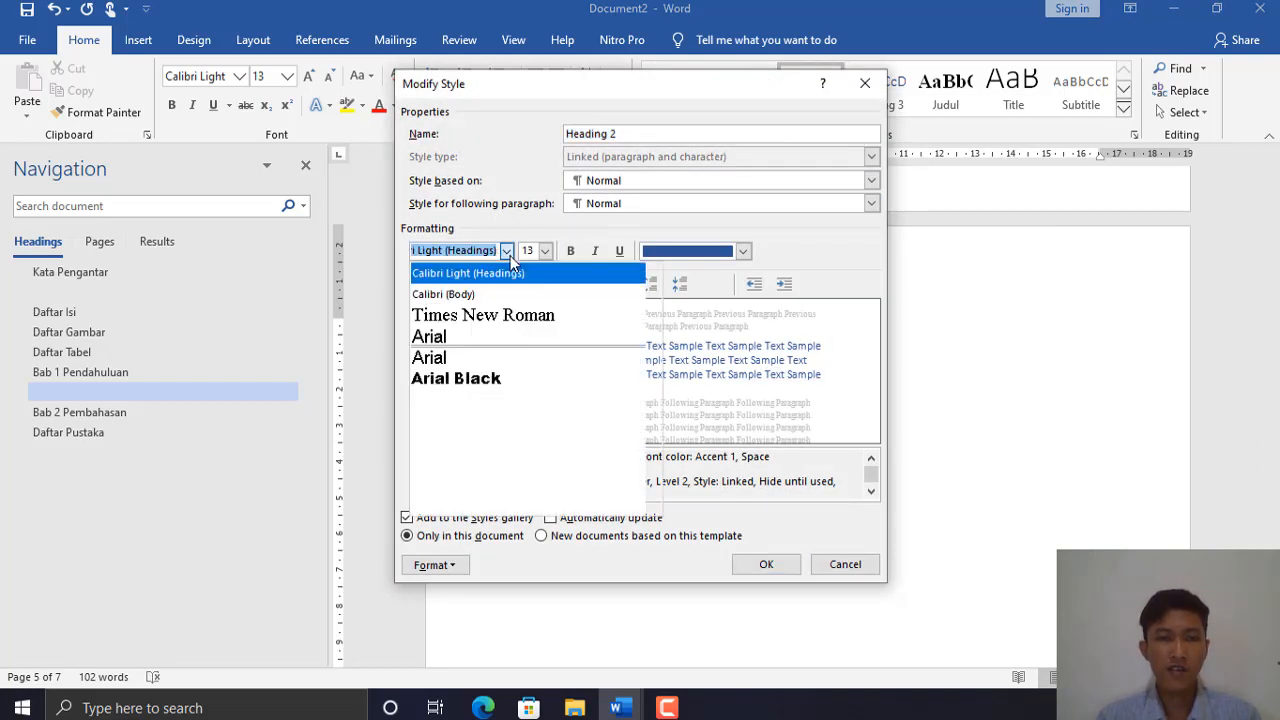
left_click(470, 316)
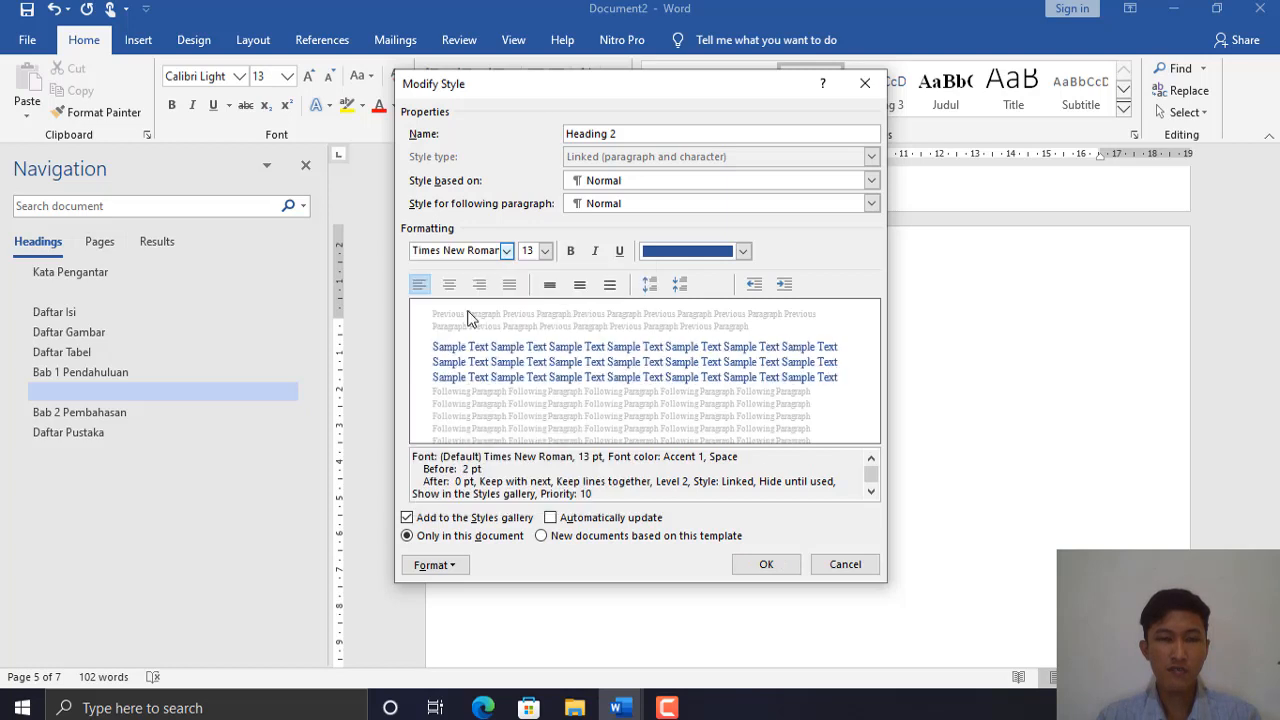
left_click(570, 251)
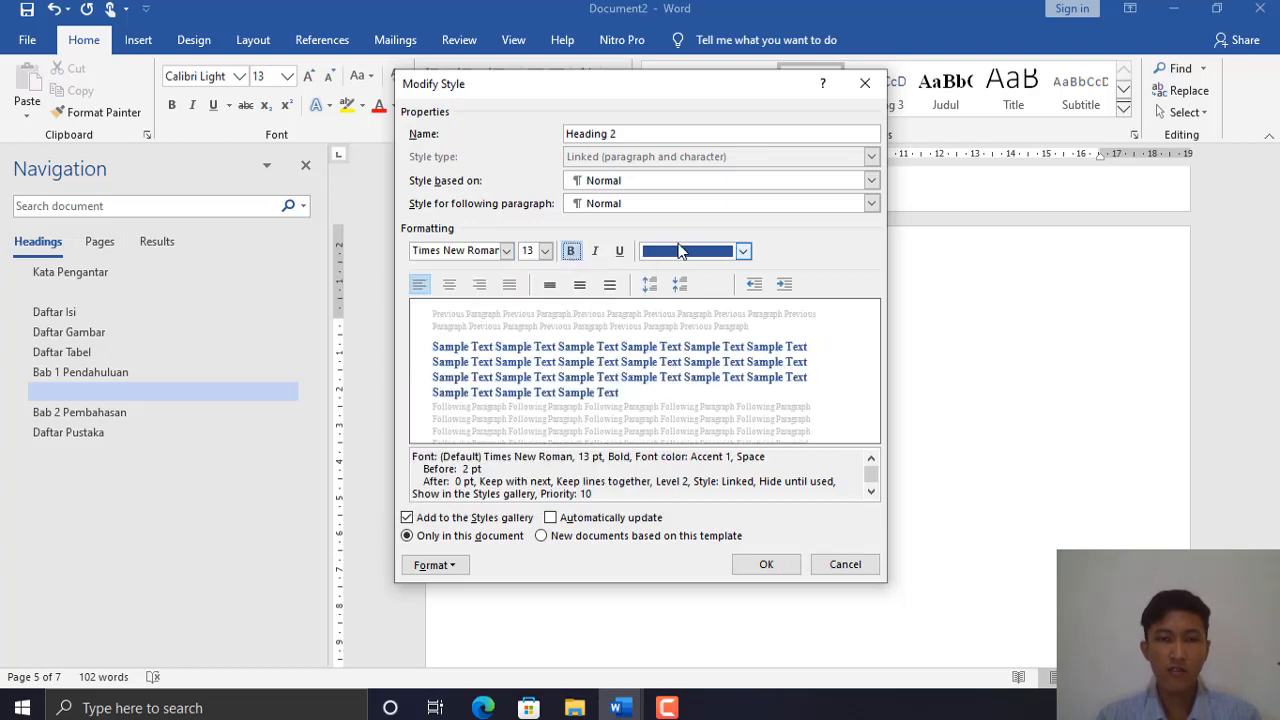
left_click(690, 251)
left_click(681, 279)
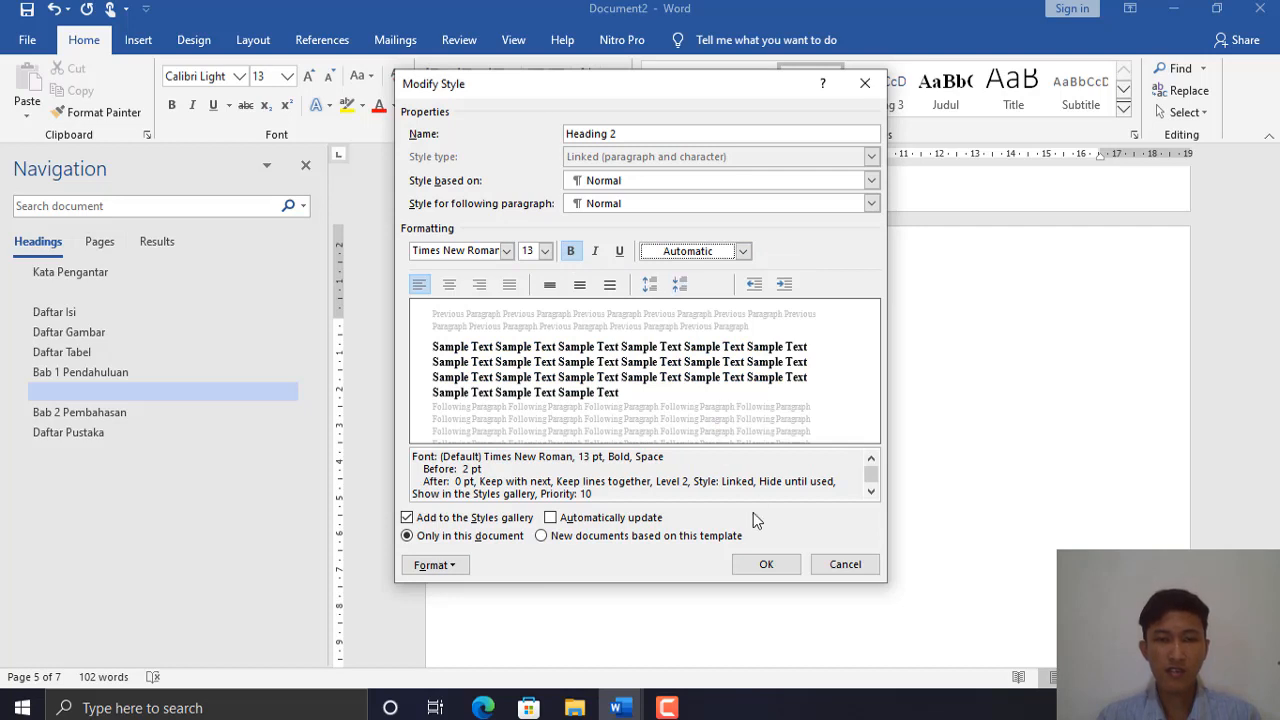
left_click(766, 566)
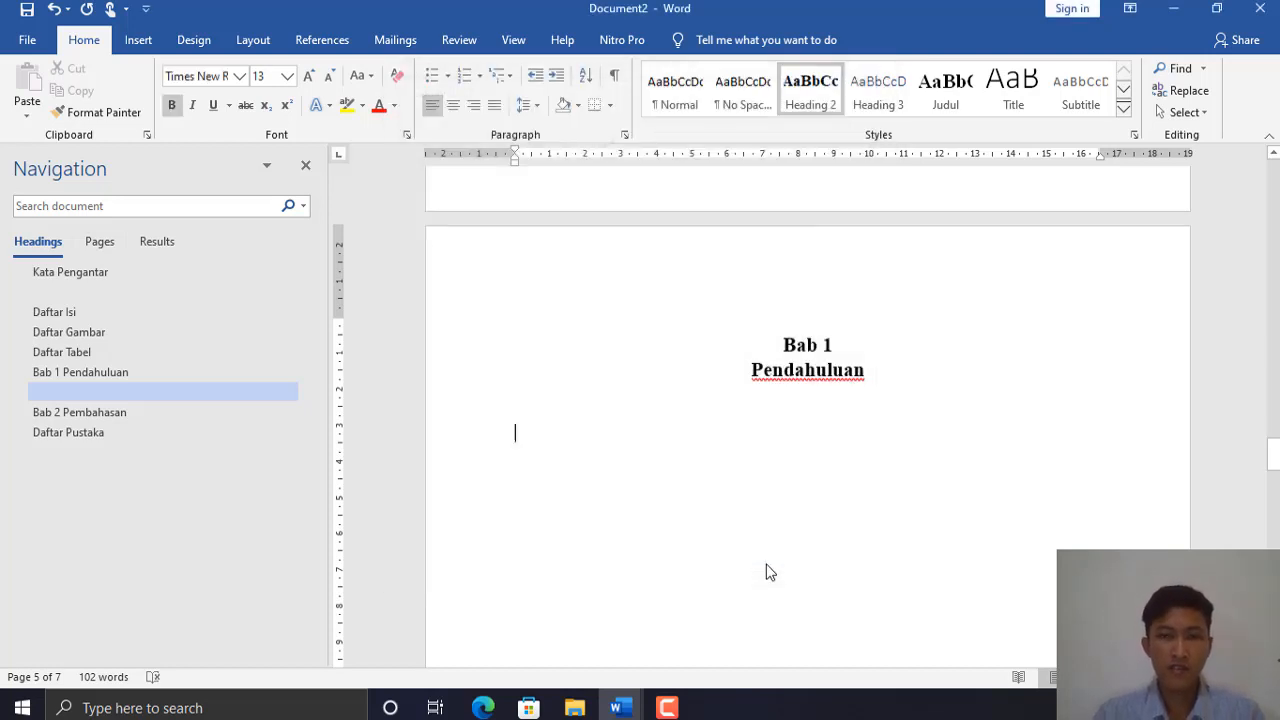
- Type the subheading '1.1 Latar Belakang', then enter =rand(3) on the body-text line below
type("1.1")
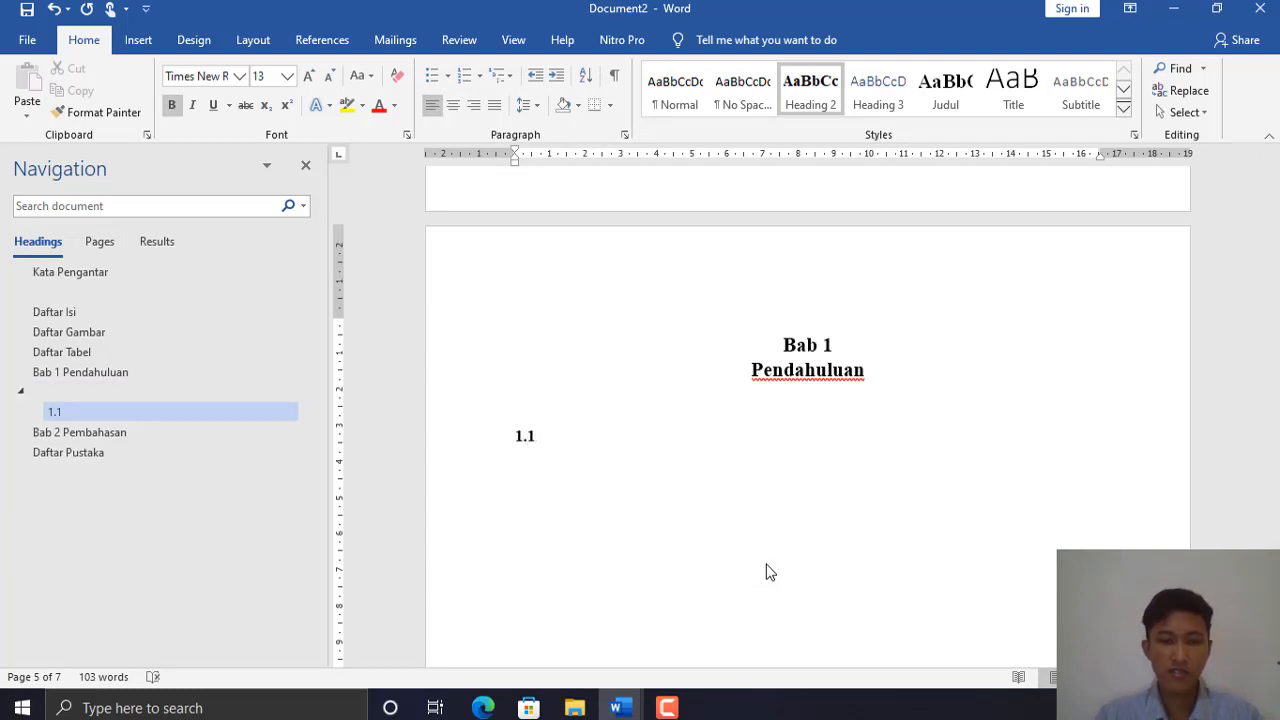
type(" Lata")
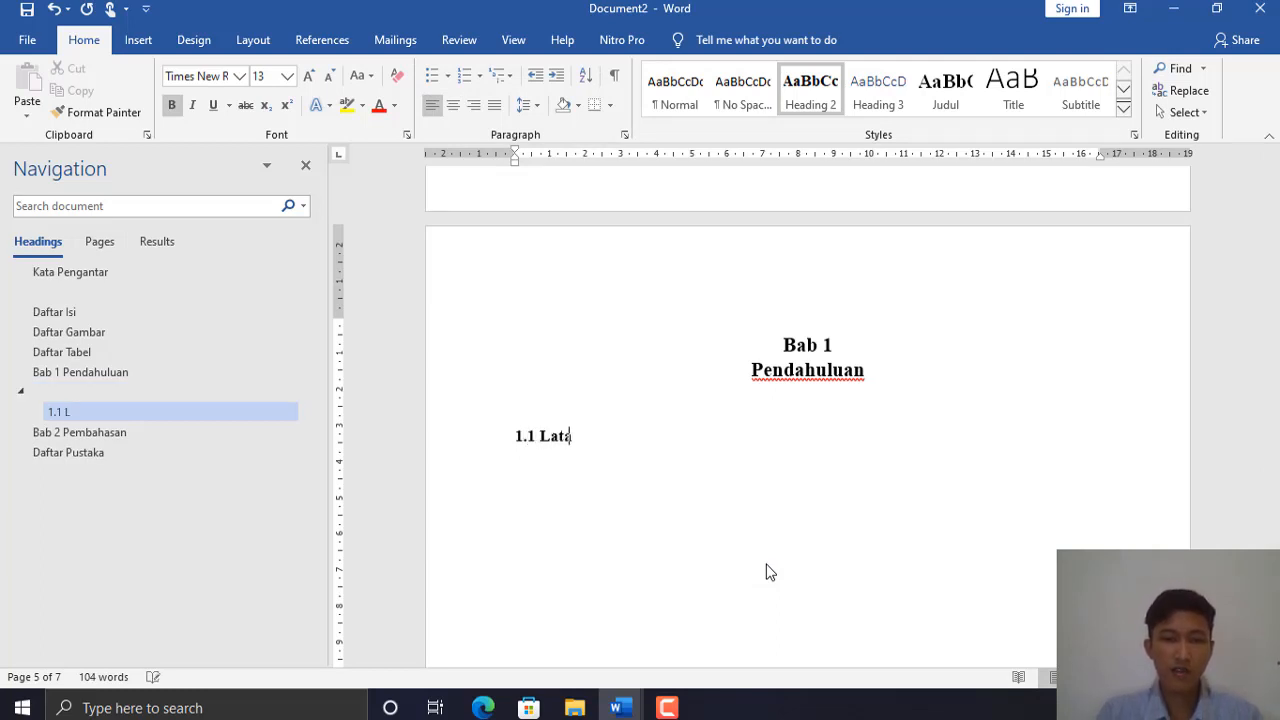
type("r Belakan")
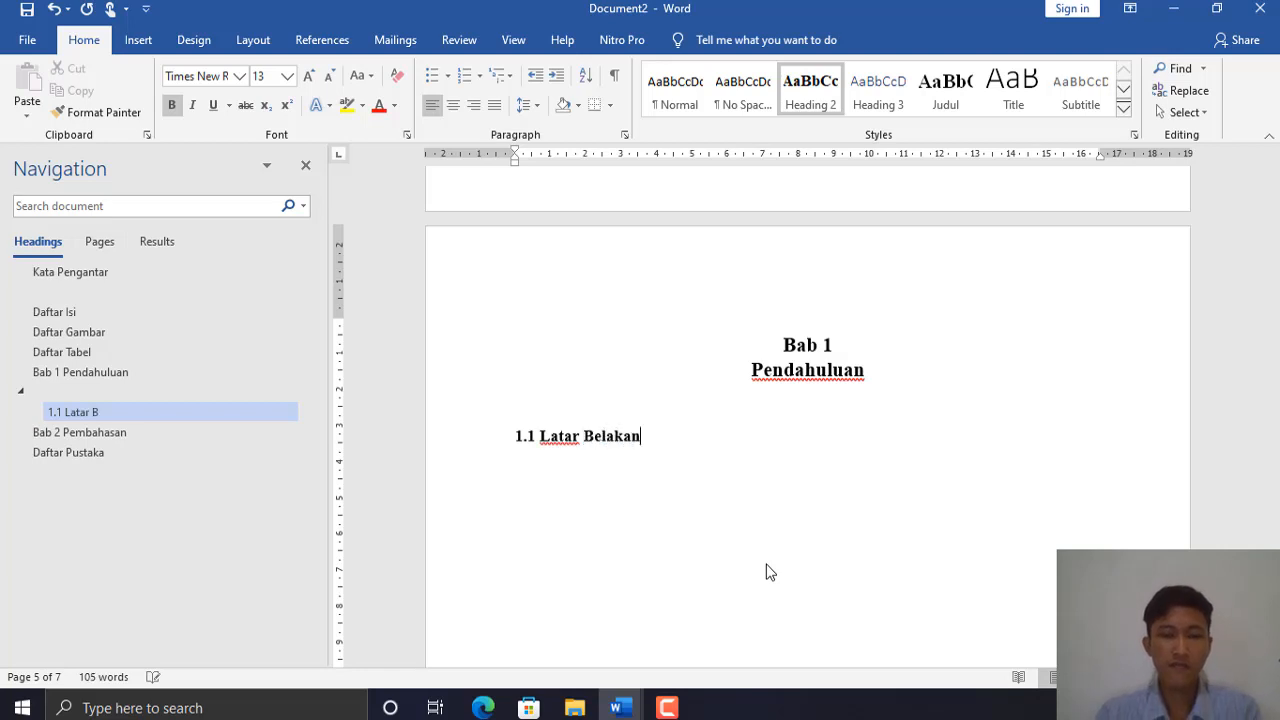
type("g")
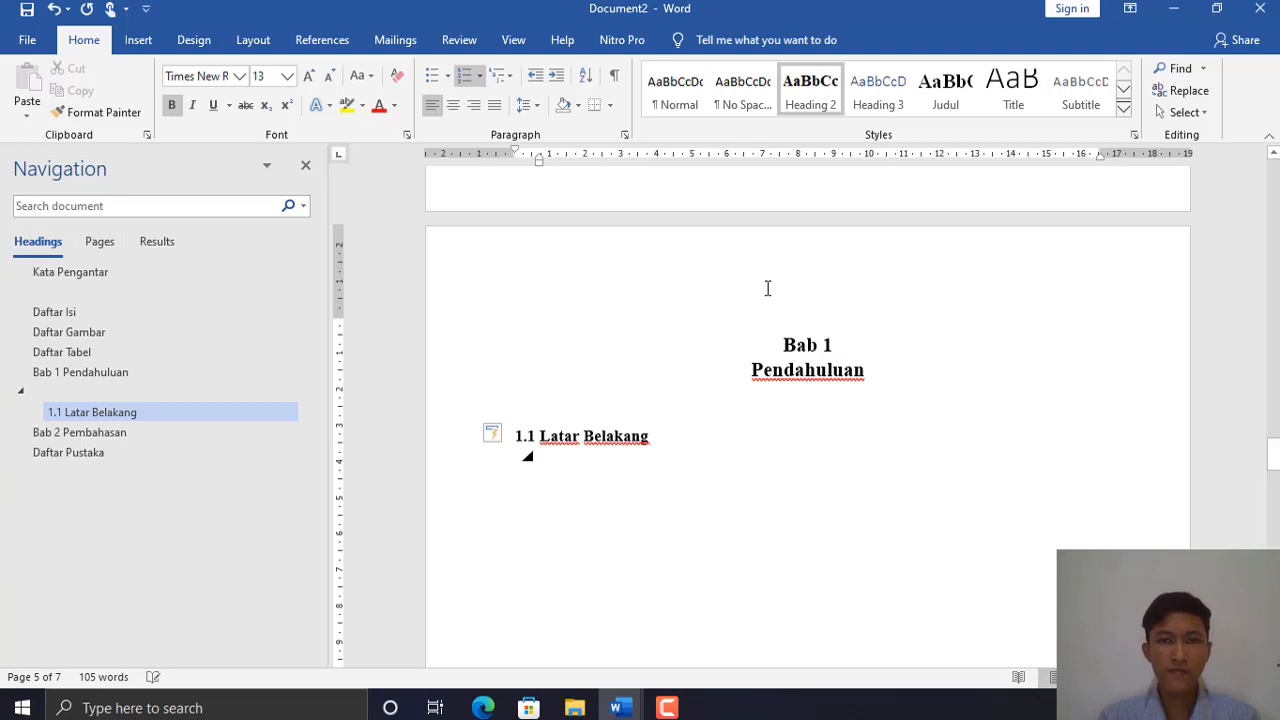
key("Return")
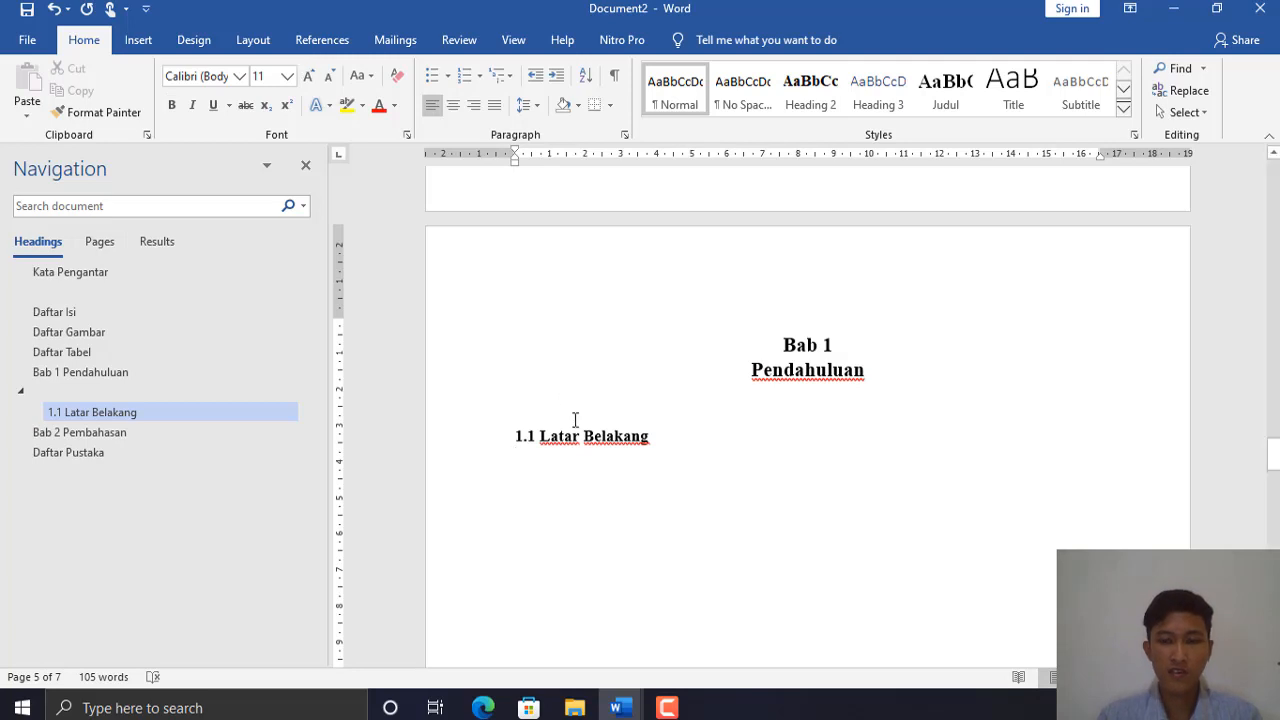
type("=")
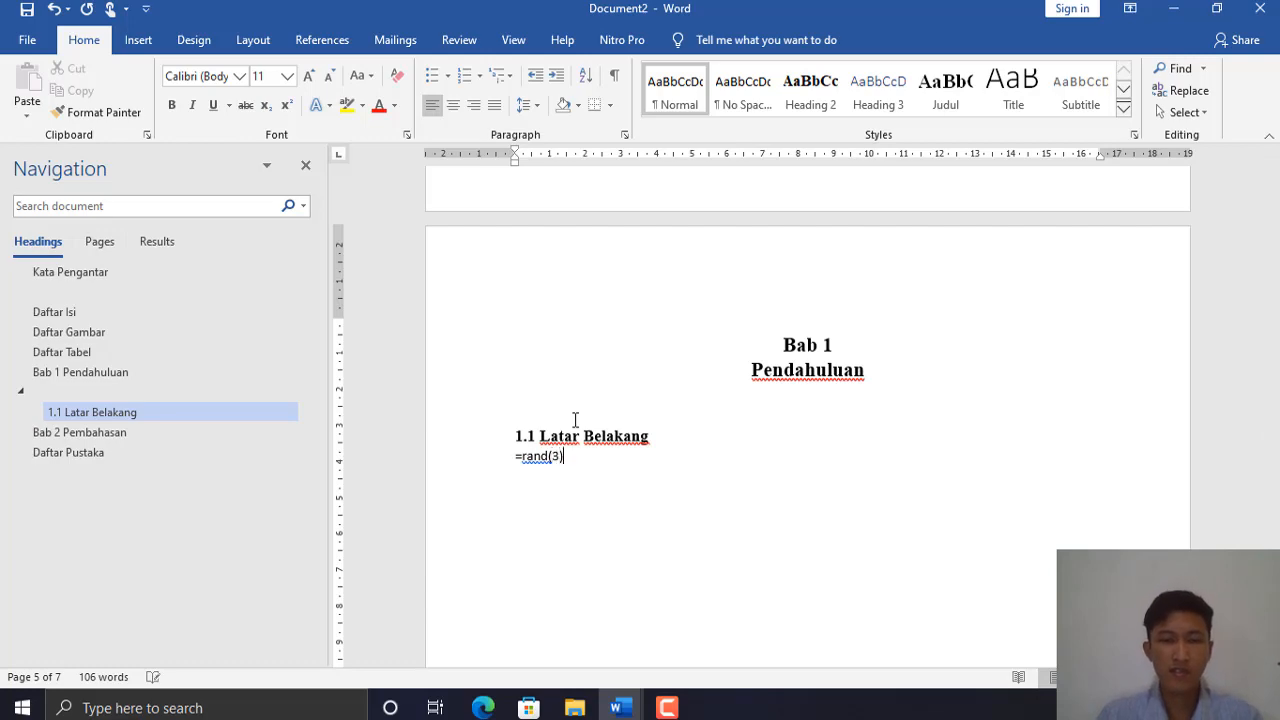
type("rand(3)")
- Expand =rand(3) into three sample paragraphs and set the blank line under Pendahuluan to Normal
key("Return")
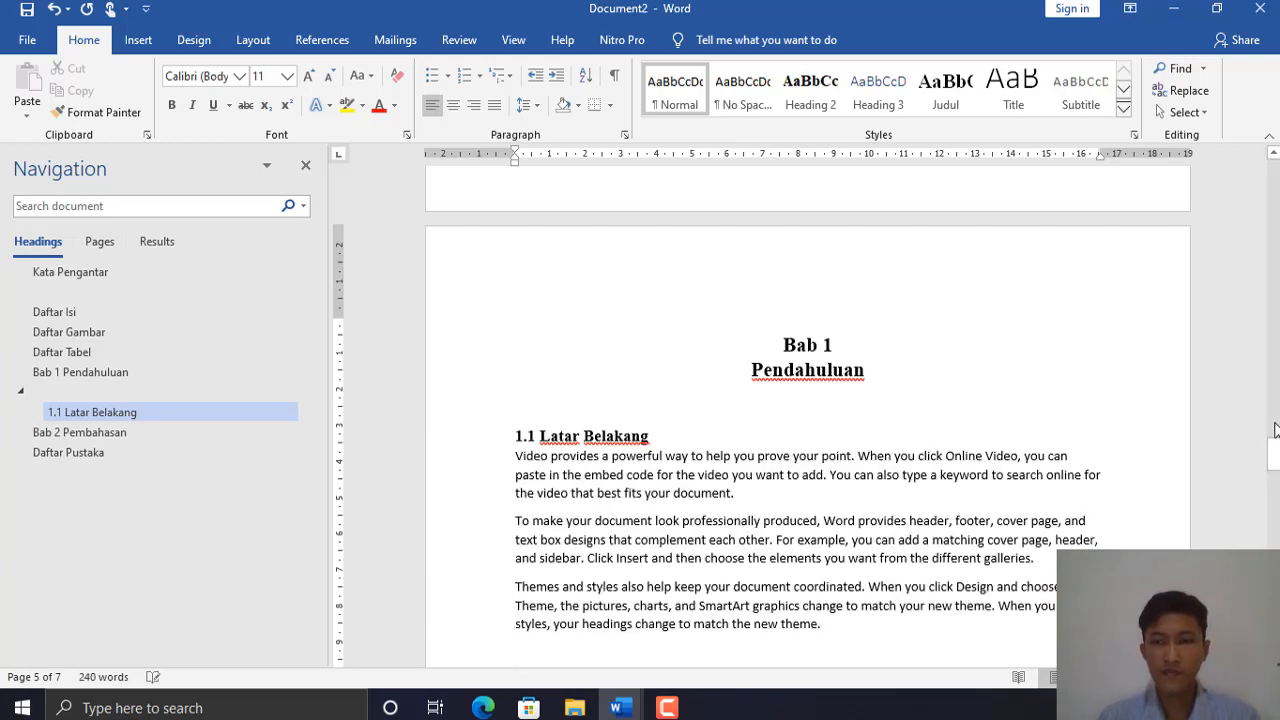
left_click_drag(1274, 450, 1276, 481)
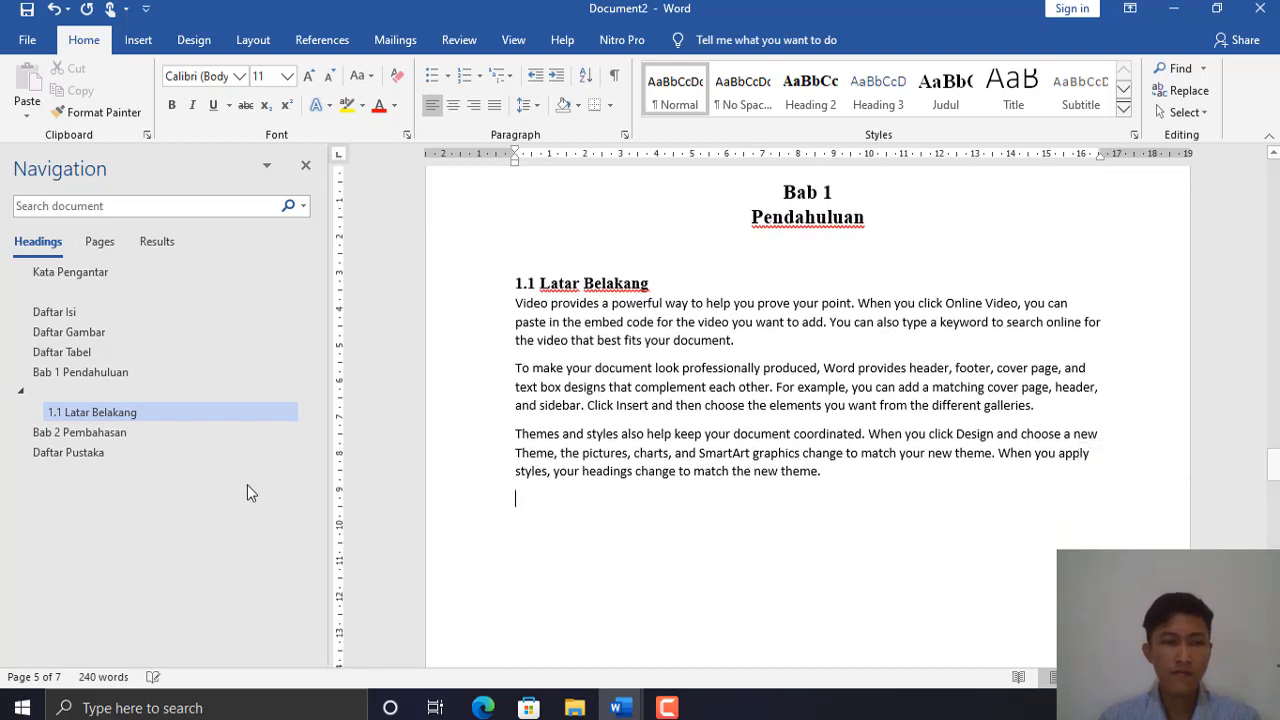
left_click(21, 391)
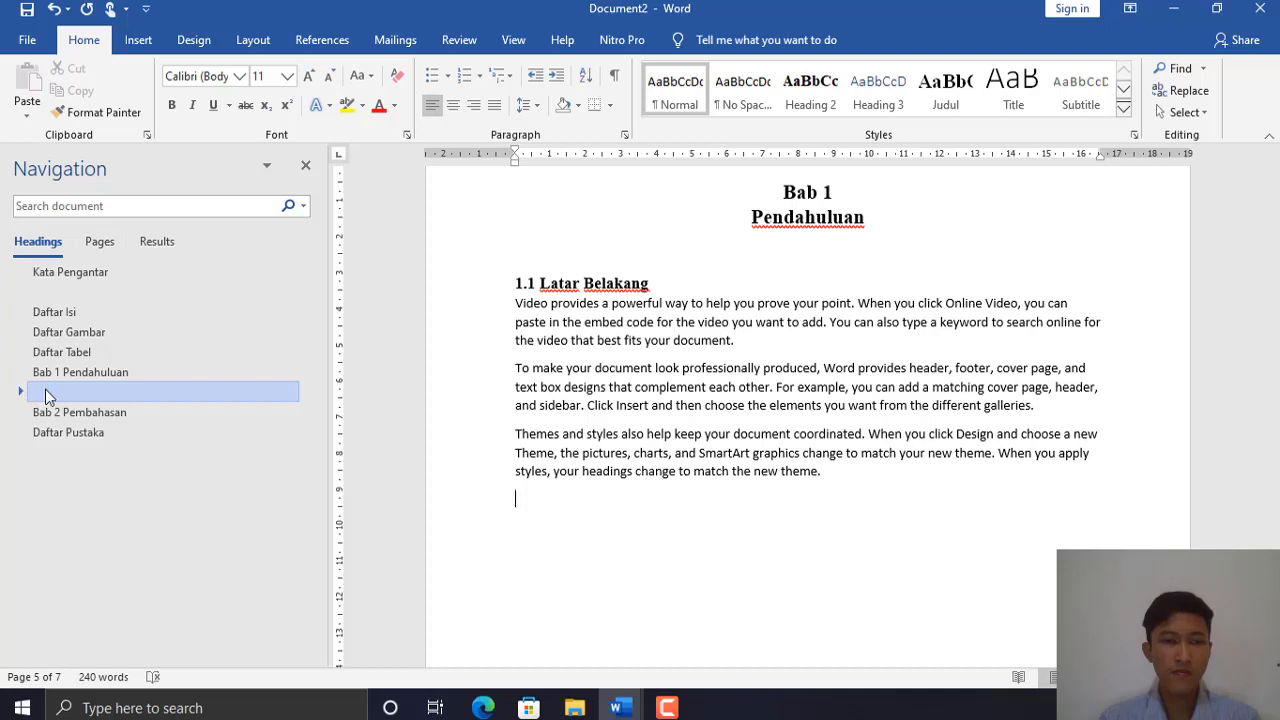
left_click(21, 392)
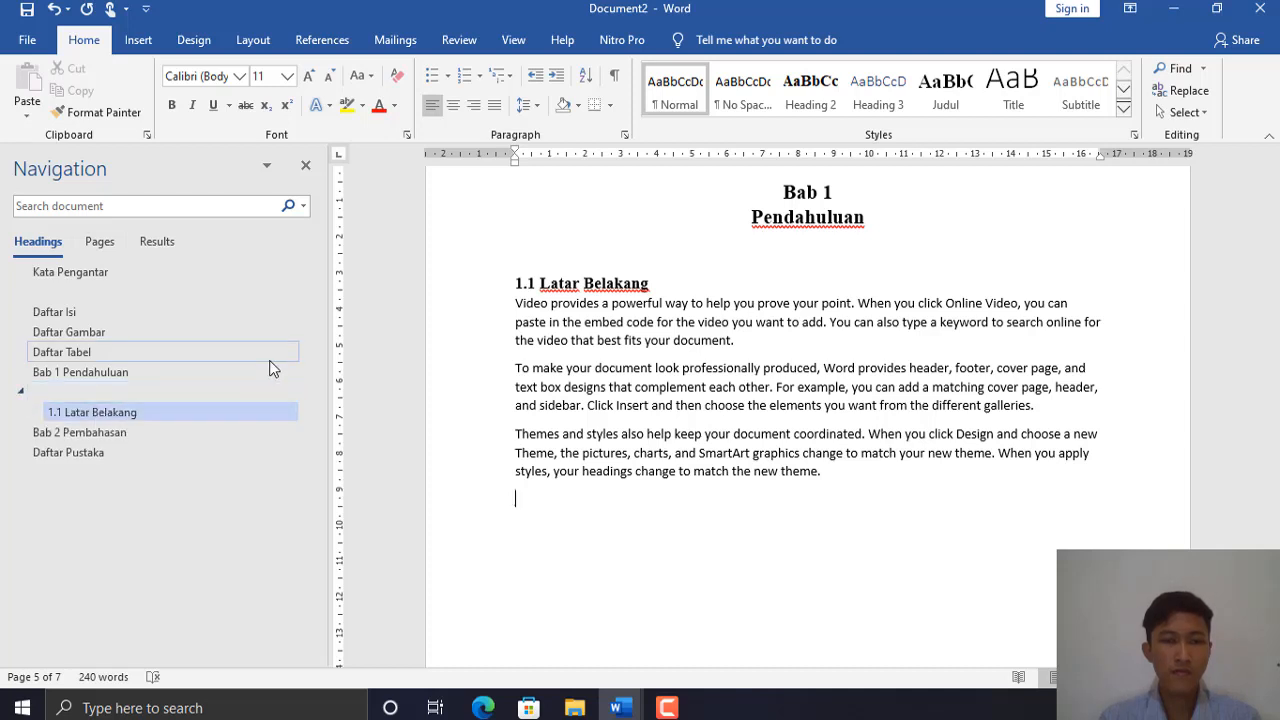
left_click(567, 248)
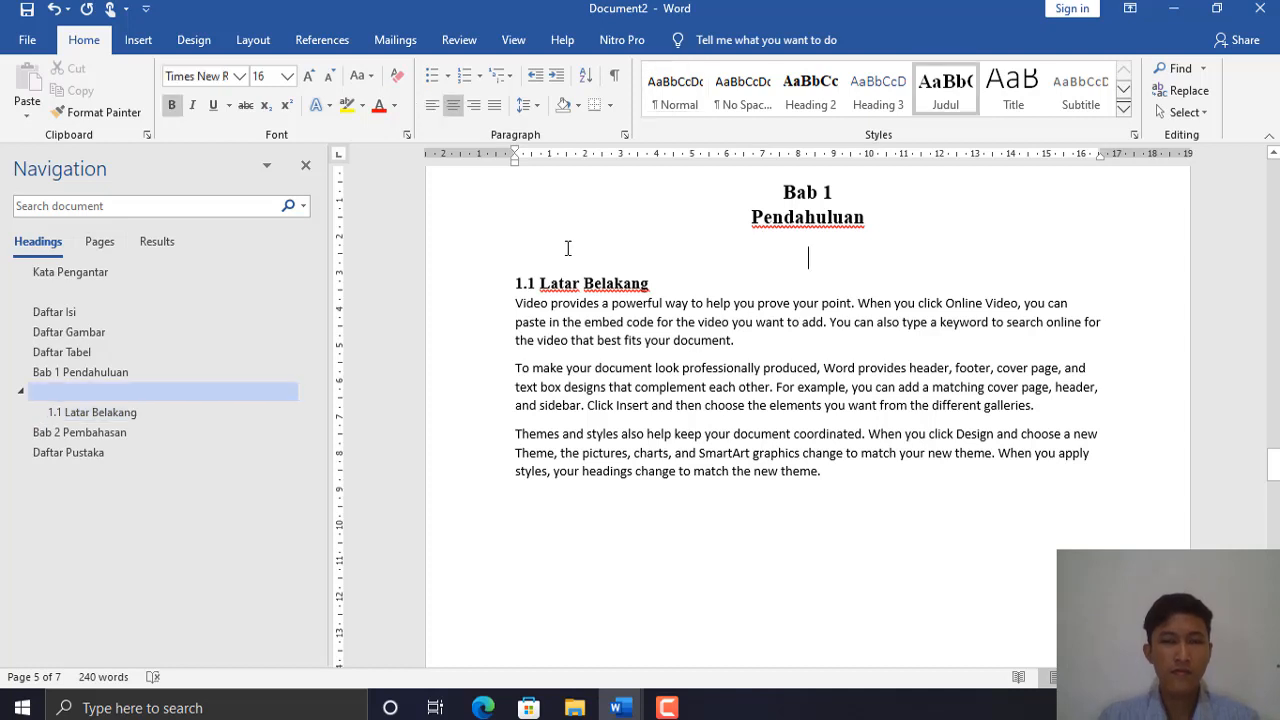
left_click(683, 88)
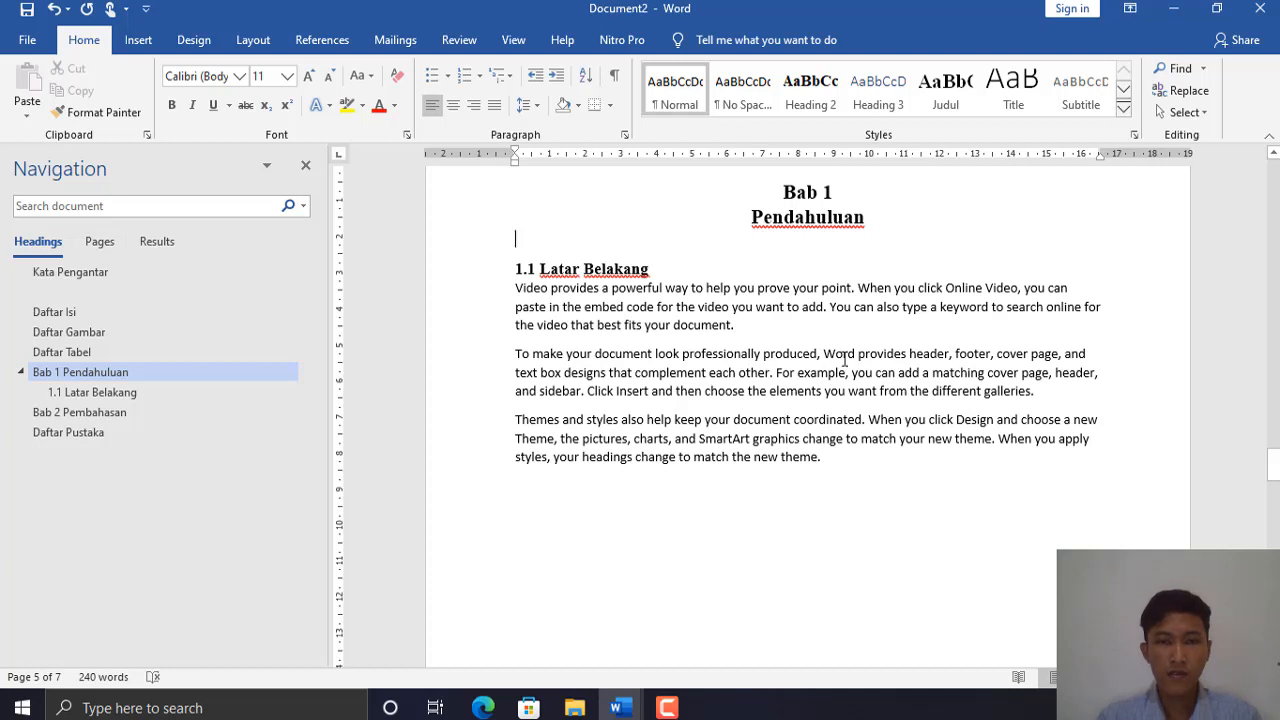
- Add a new empty line after the third Latar Belakang paragraph
left_click(847, 457)
key("Return")
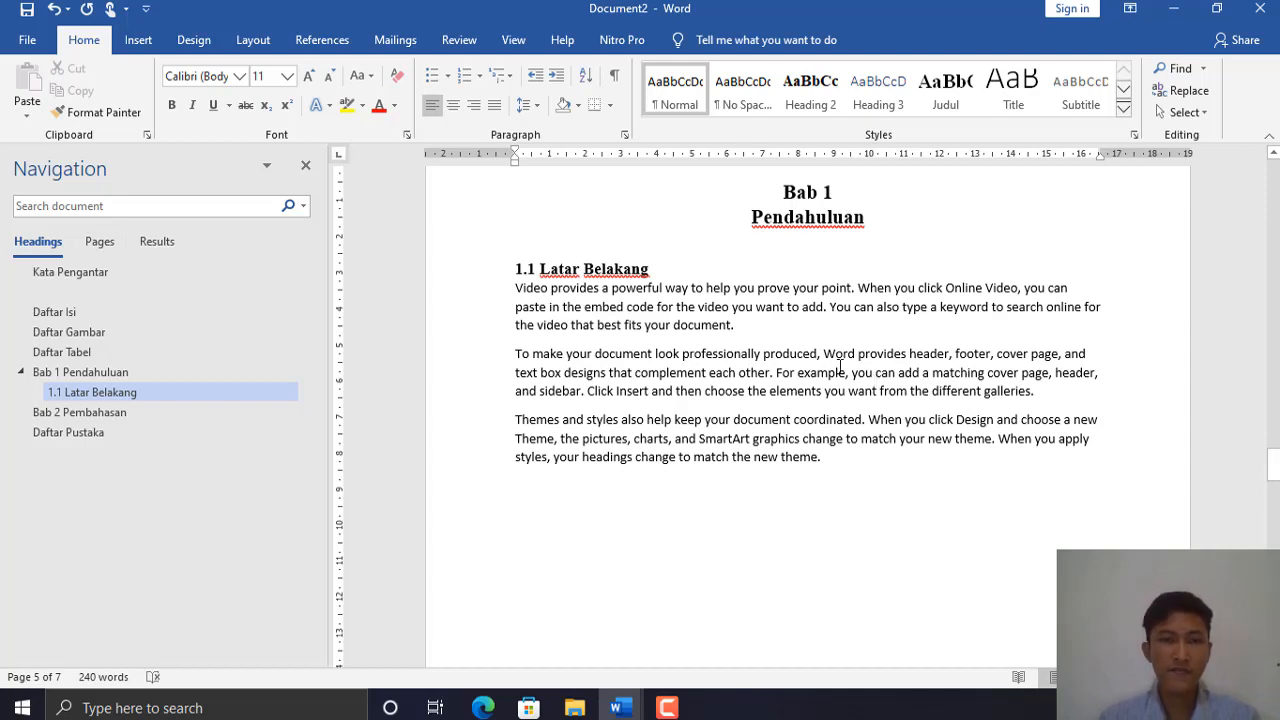
left_click(140, 42)
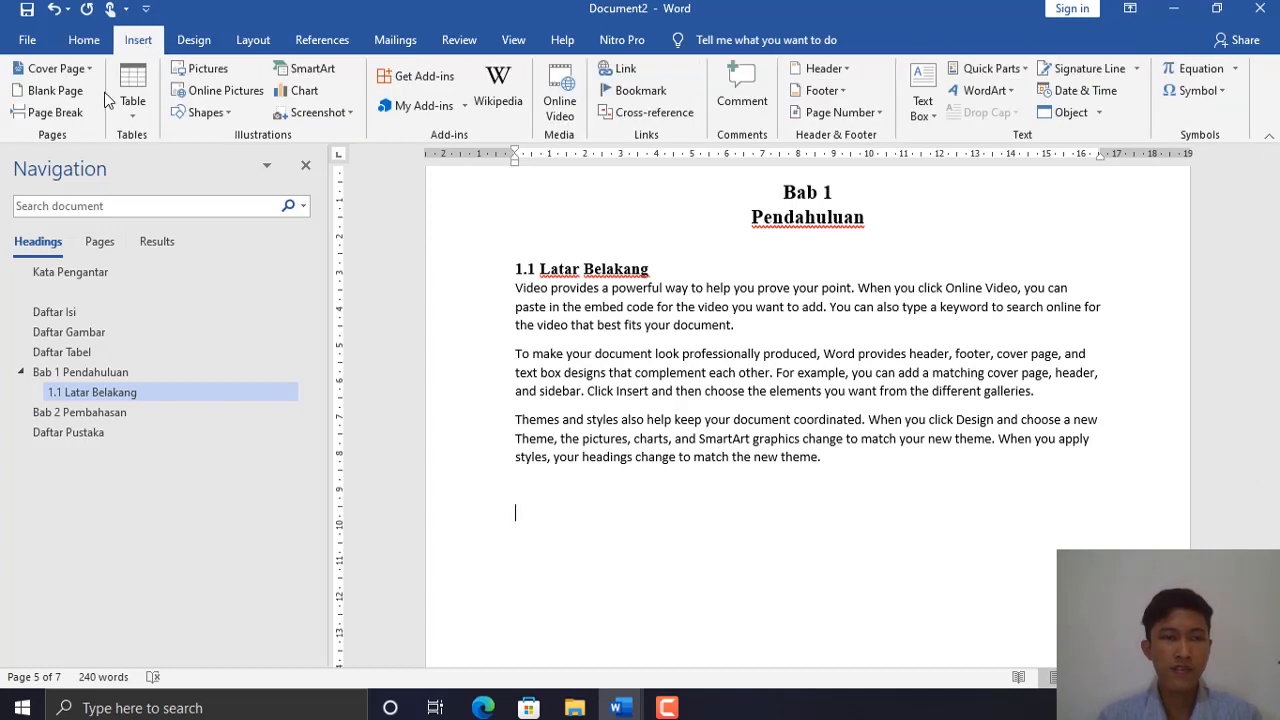
- Insert the 159027-web_design-internet-icons-typography JPG from Downloads below the paragraphs
left_click(219, 72)
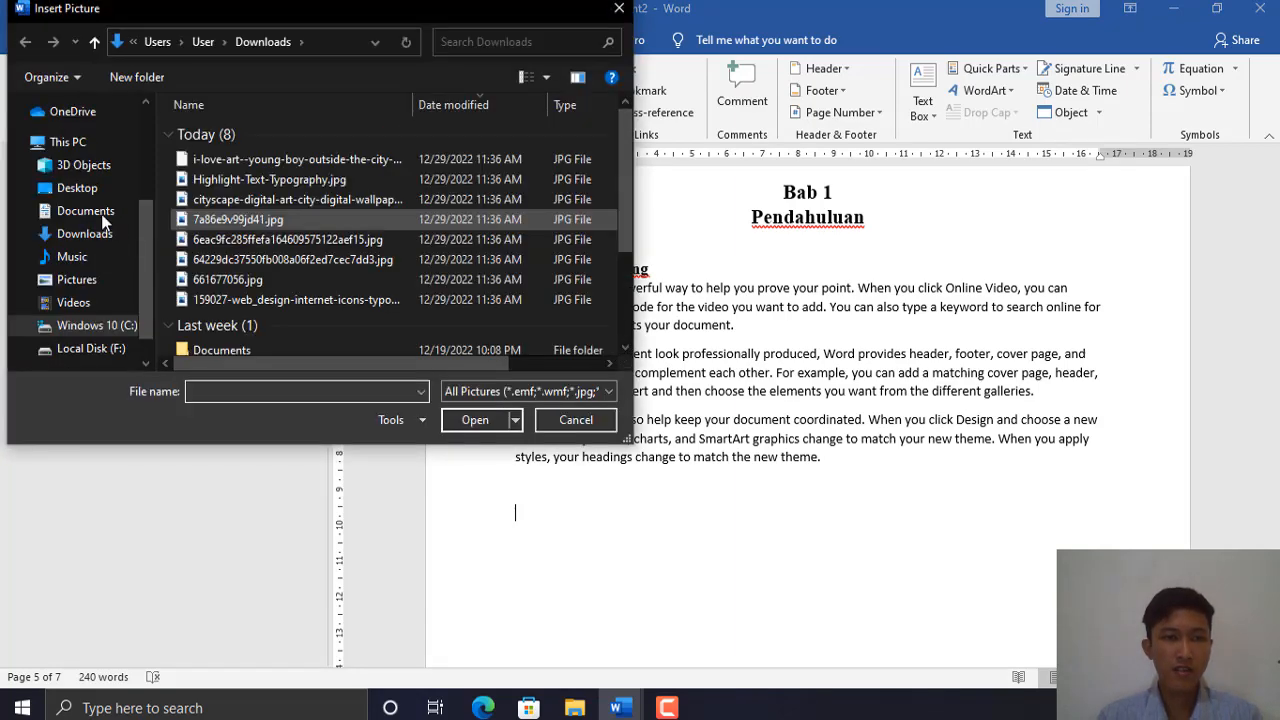
left_click(85, 234)
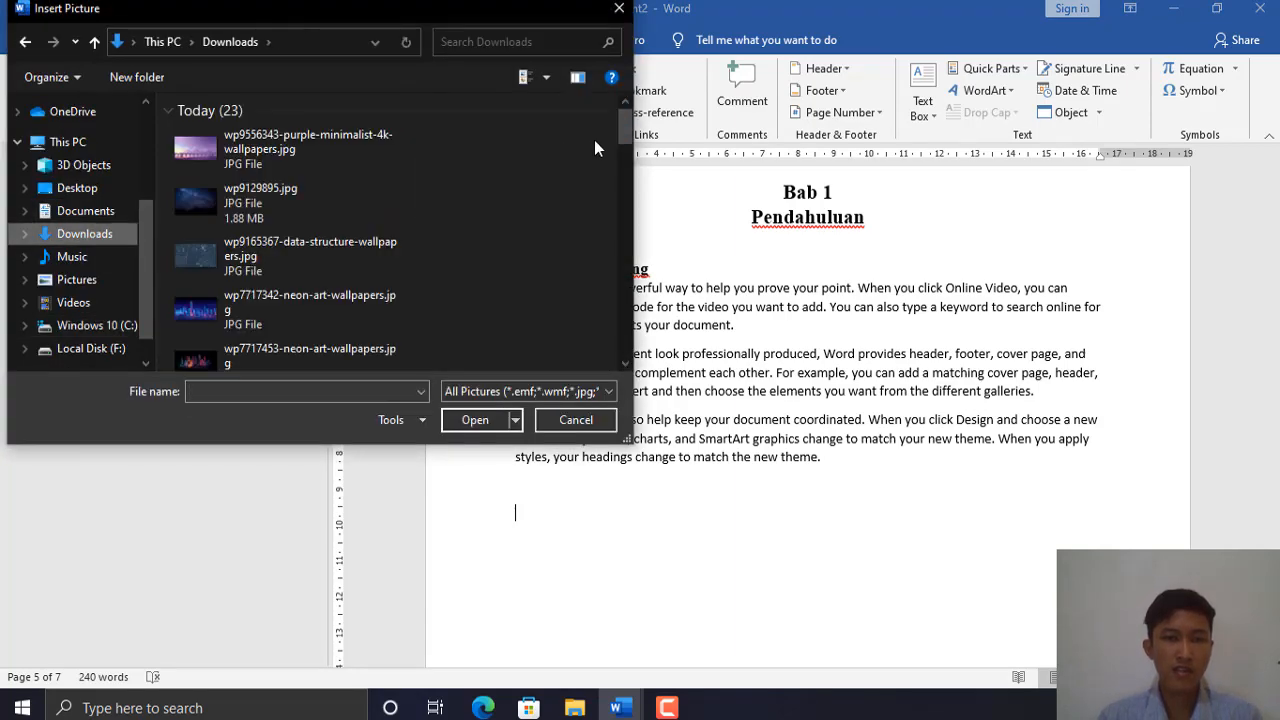
left_click_drag(622, 132, 602, 265)
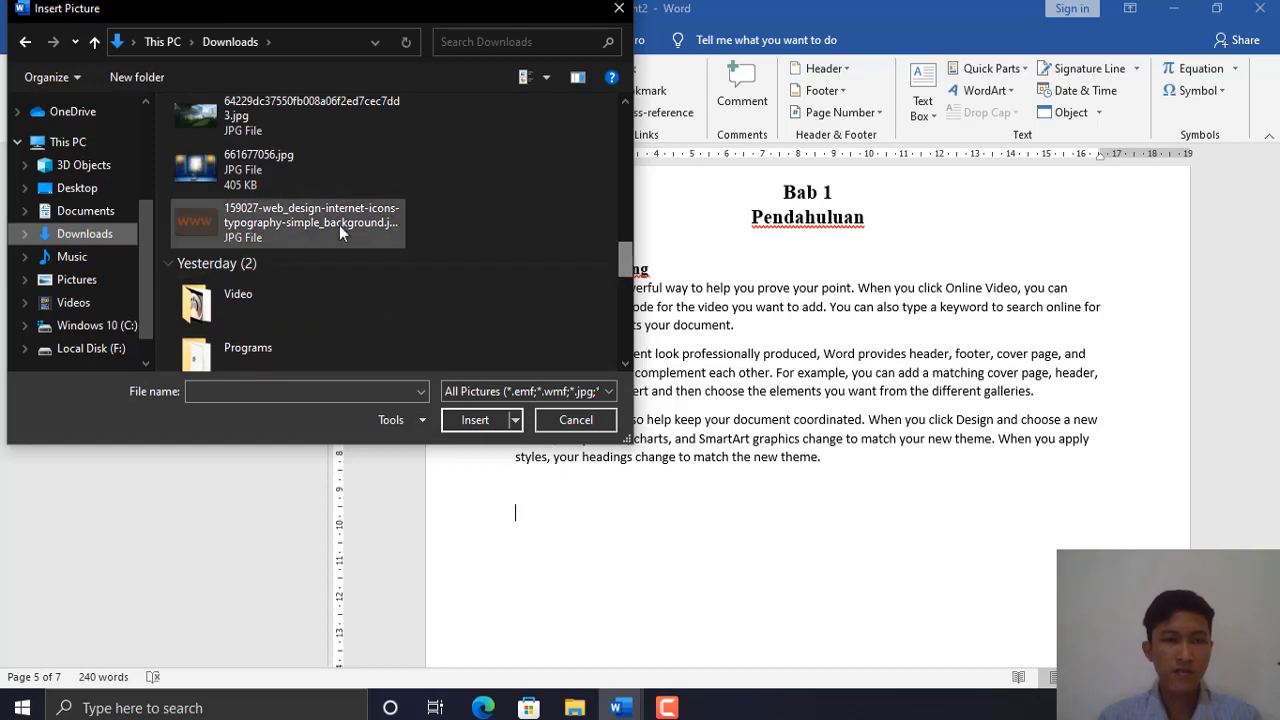
left_click(277, 222)
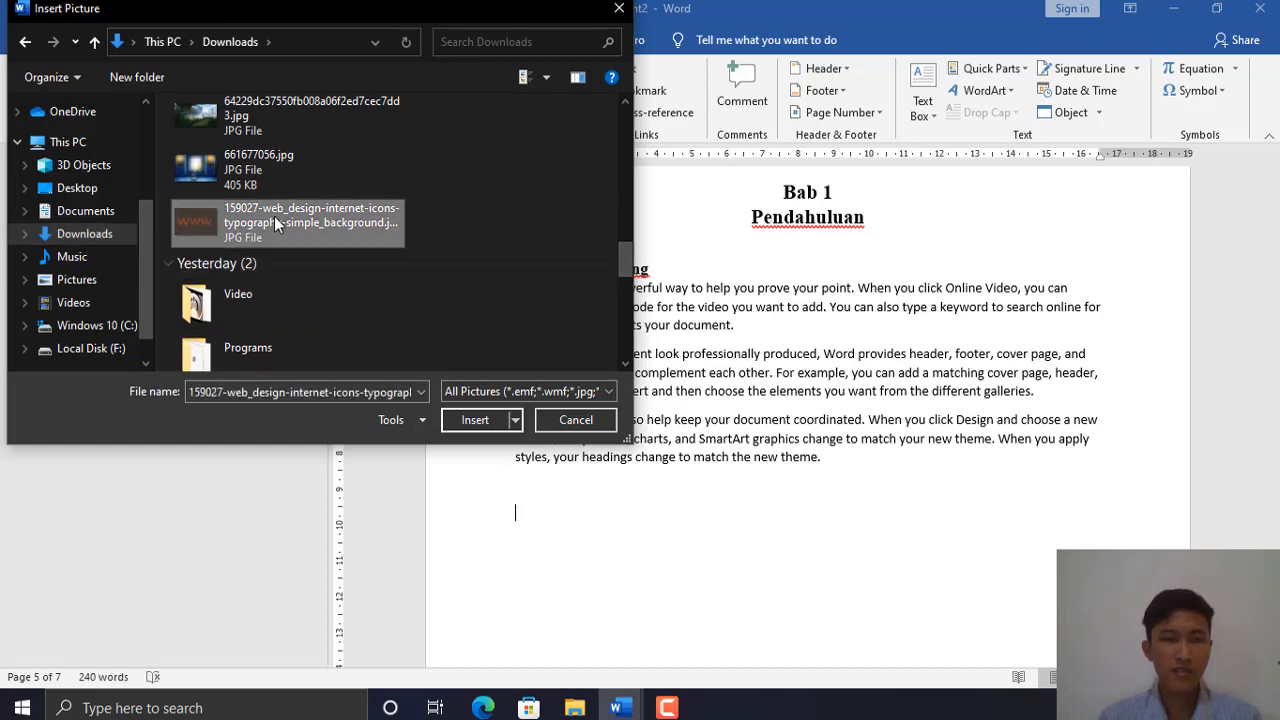
left_click(470, 420)
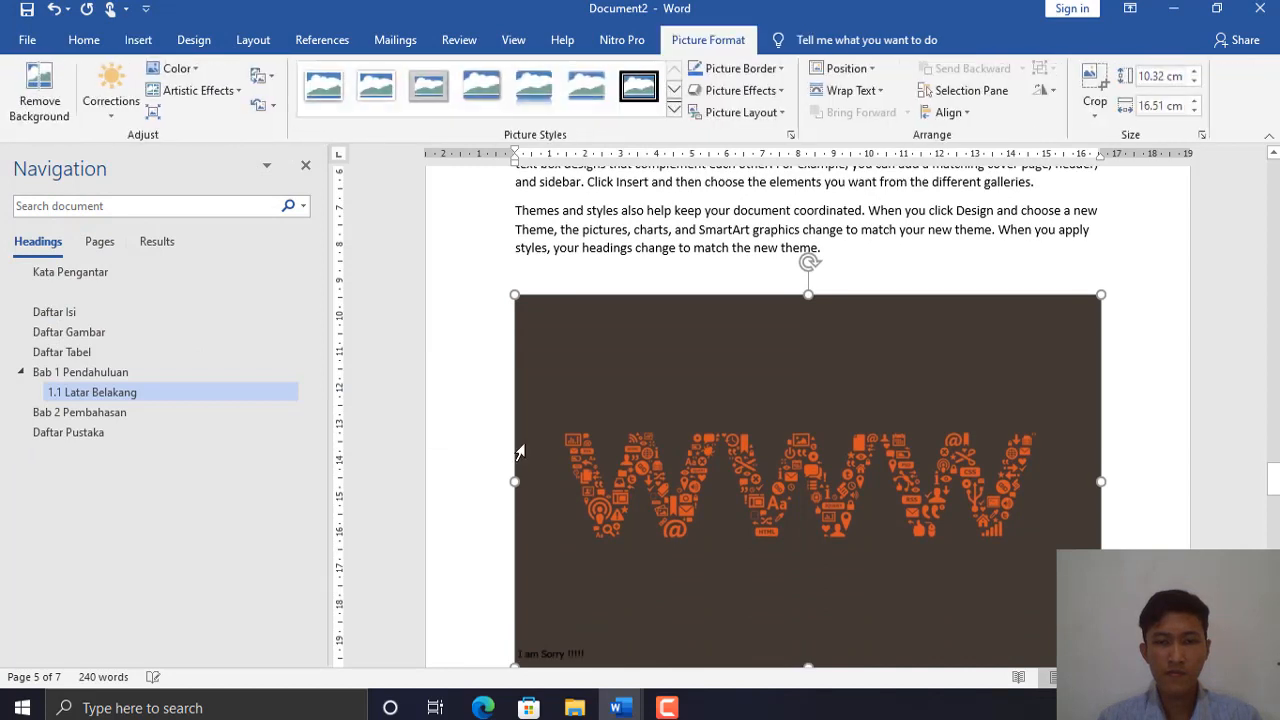
- Resize the WWW picture to 12.2 × 7.62 cm and centre it on the page
left_click_drag(515, 667, 666, 499)
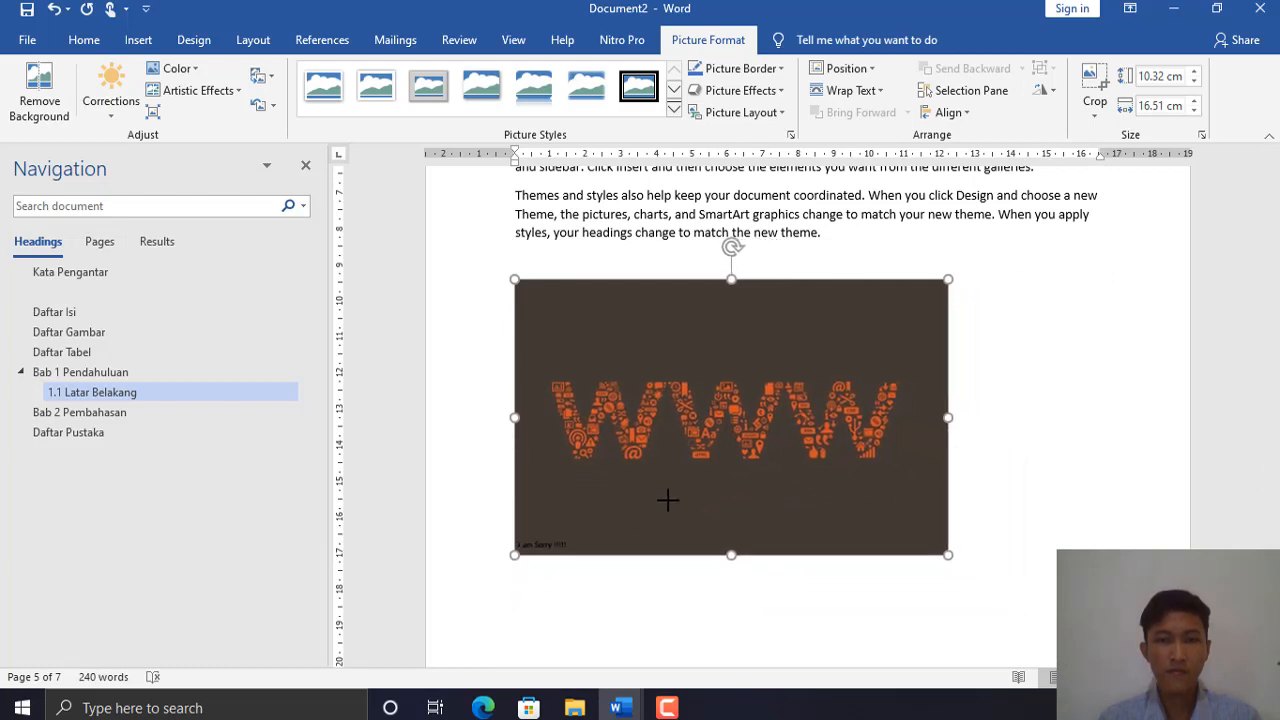
left_click(84, 38)
left_click(451, 107)
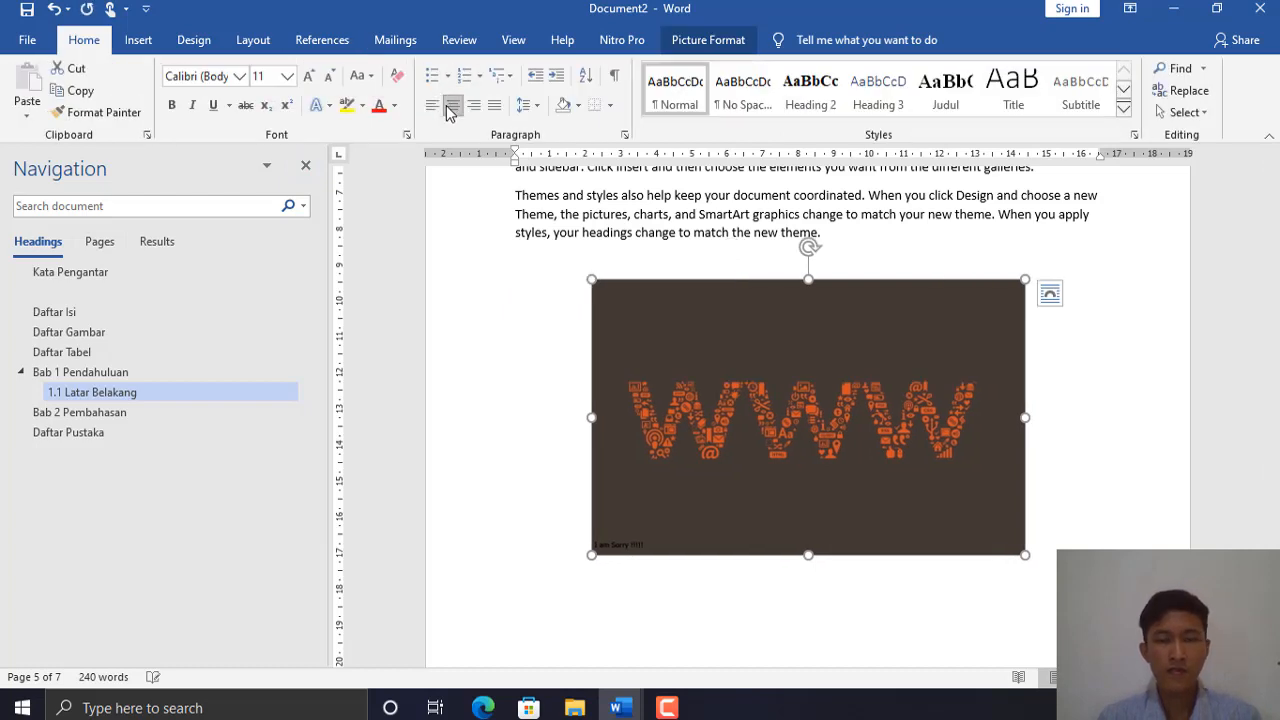
left_click(694, 253)
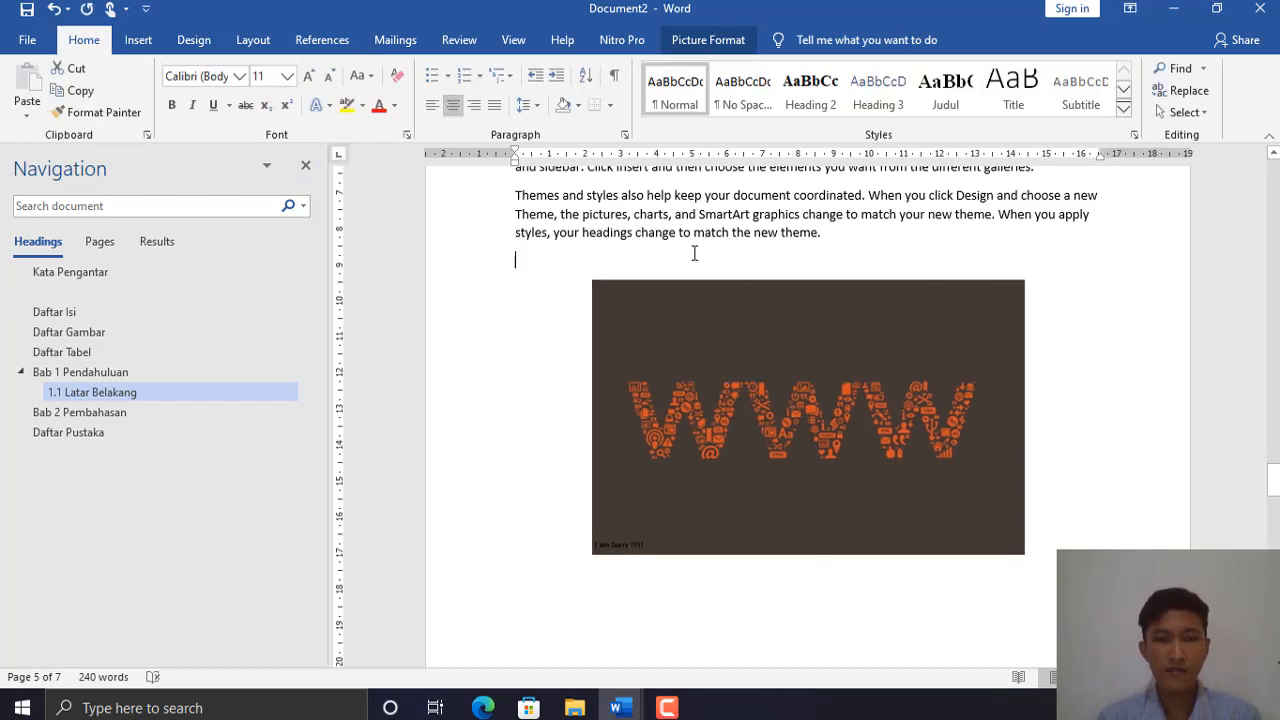
left_click(661, 347)
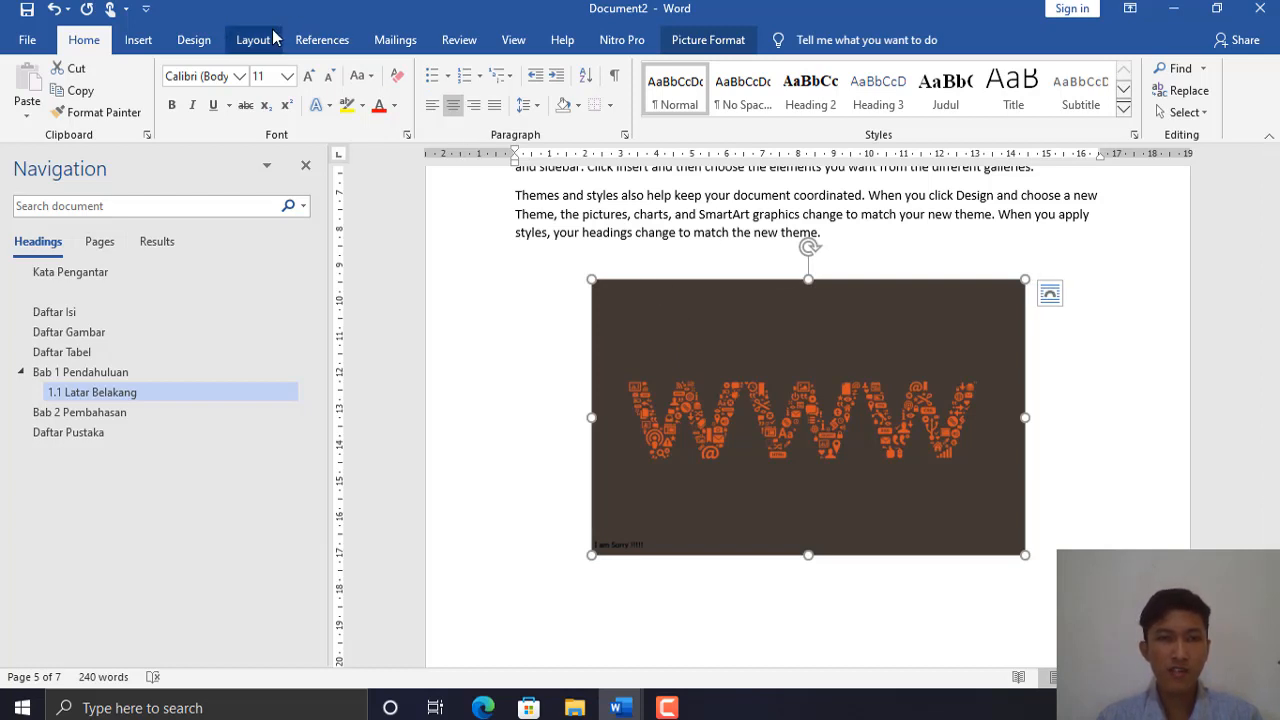
left_click(316, 40)
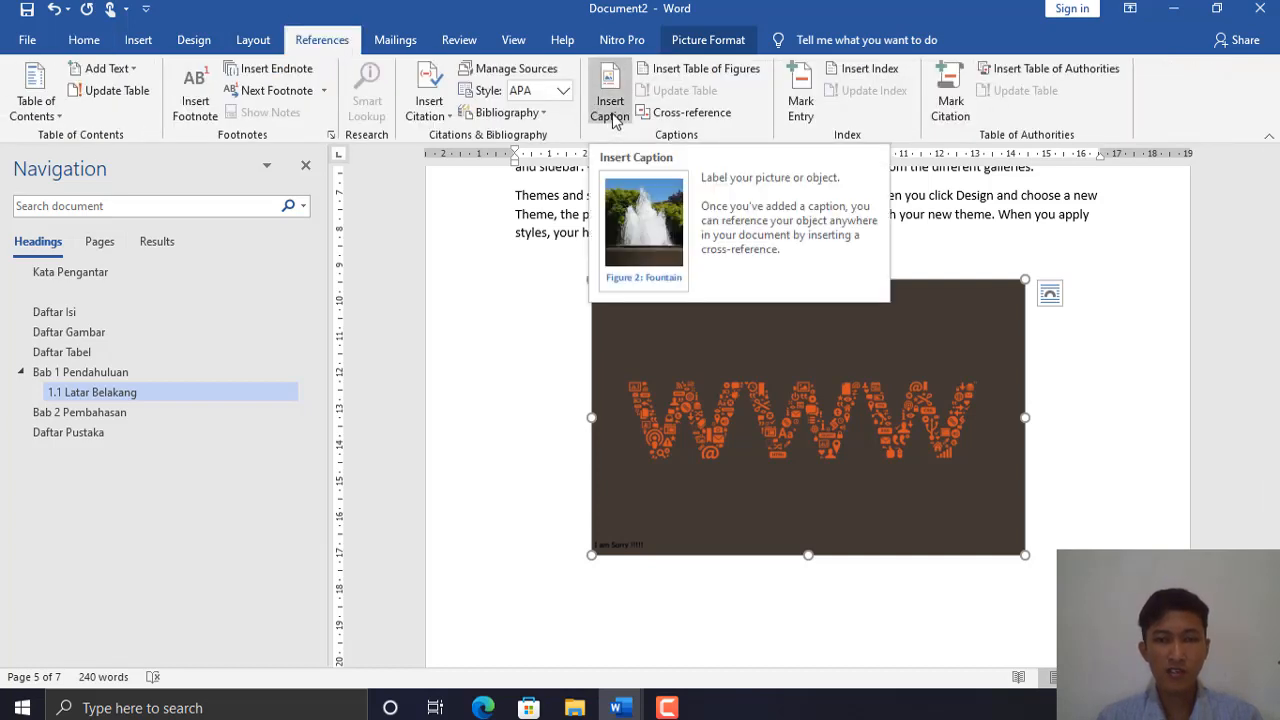
- Caption the picture 'Gambar 1 WWW' using a newly created Gambar label
left_click(612, 117)
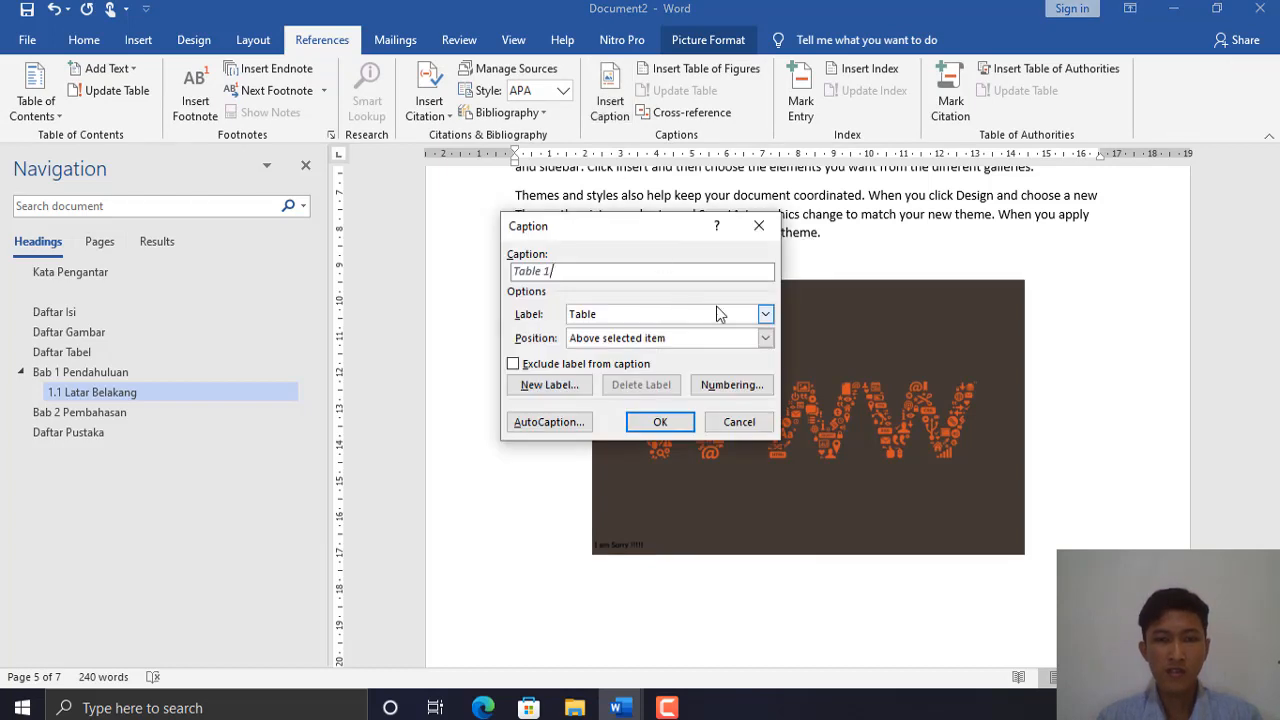
left_click(726, 316)
left_click(728, 317)
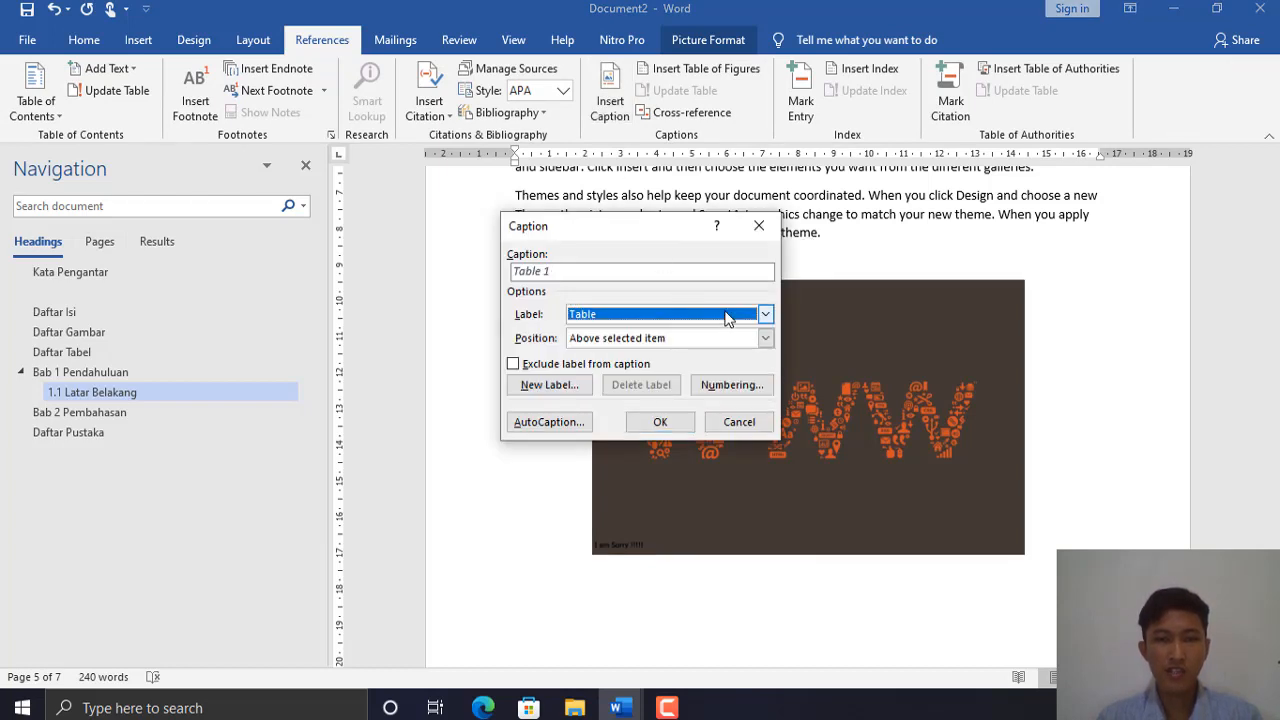
left_click(576, 390)
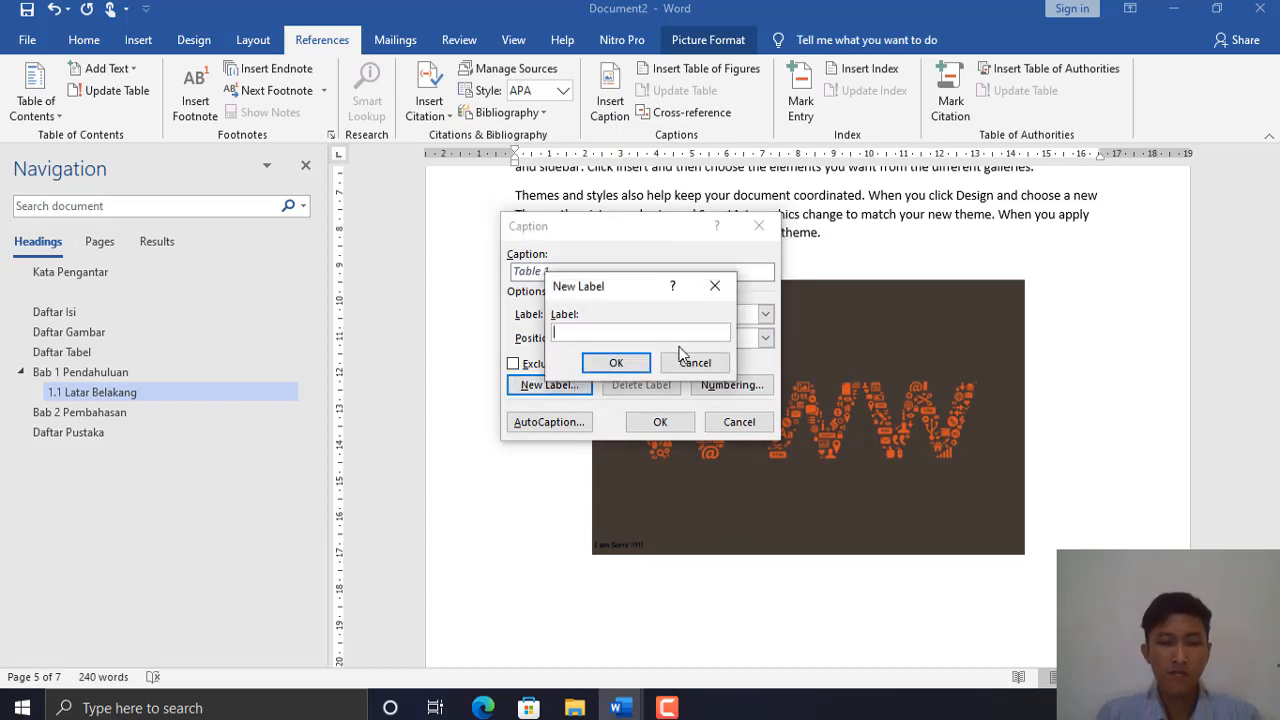
type("Gambar")
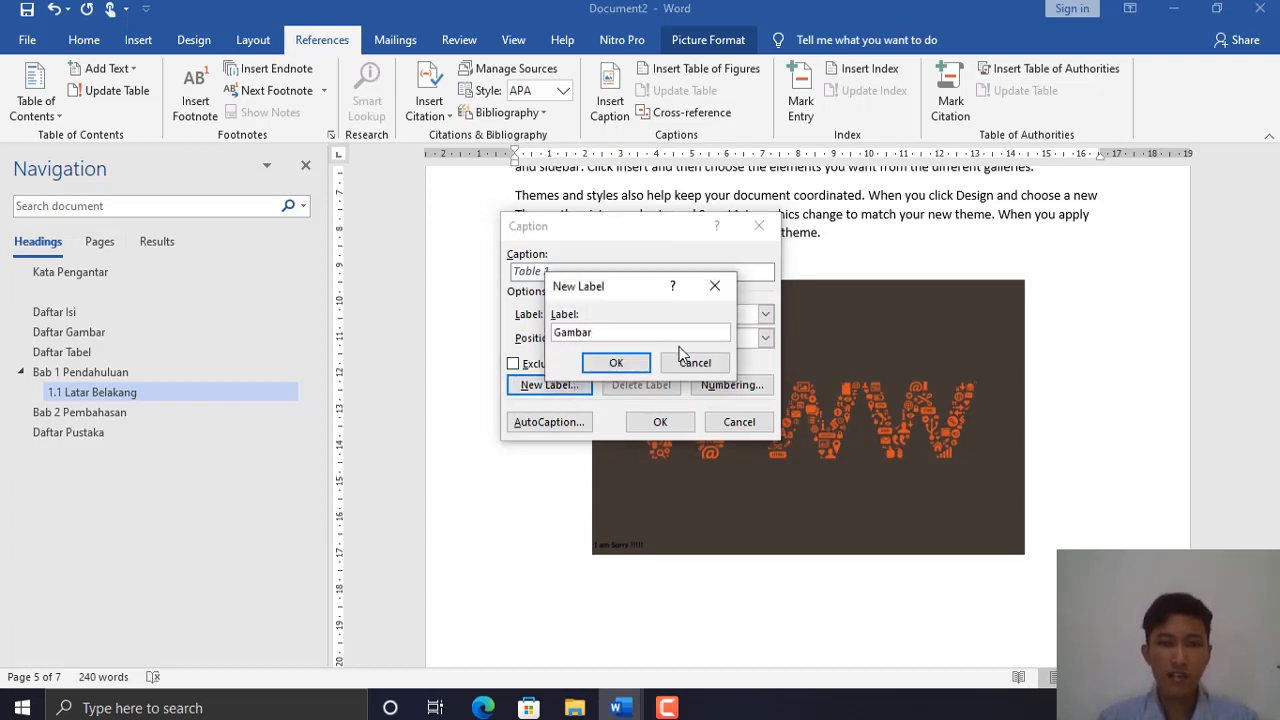
left_click(616, 362)
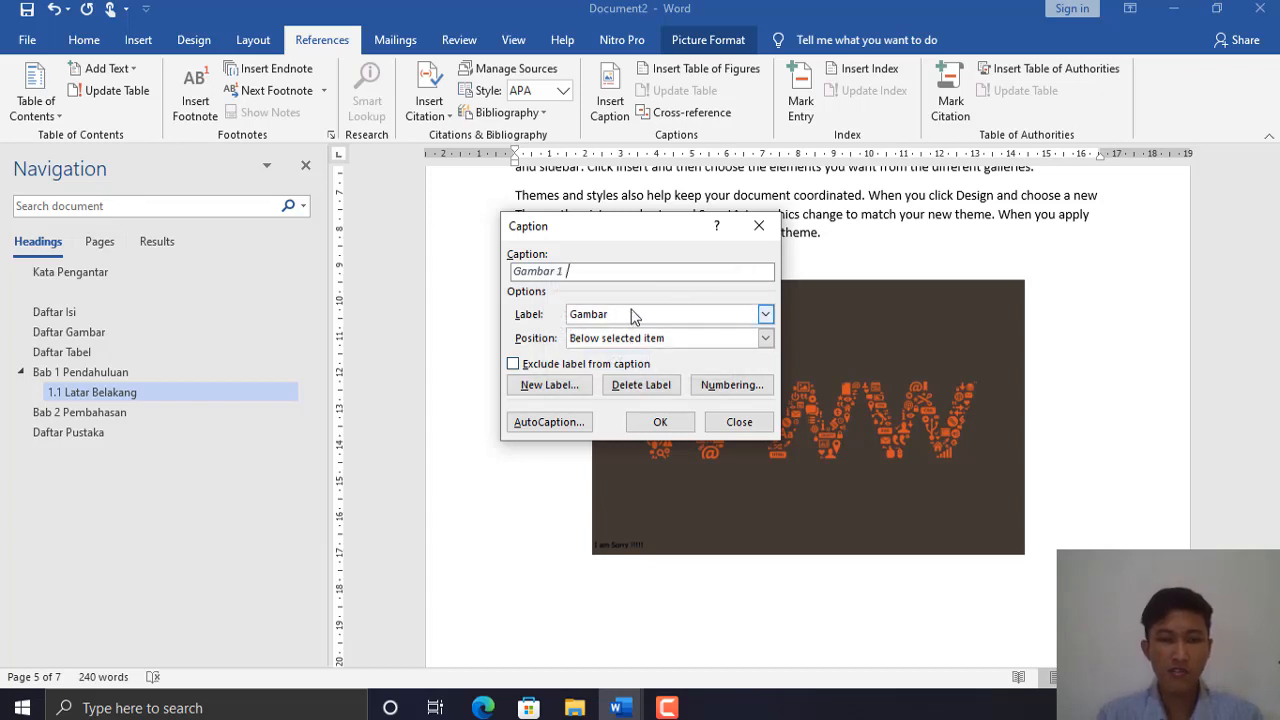
type("WWW")
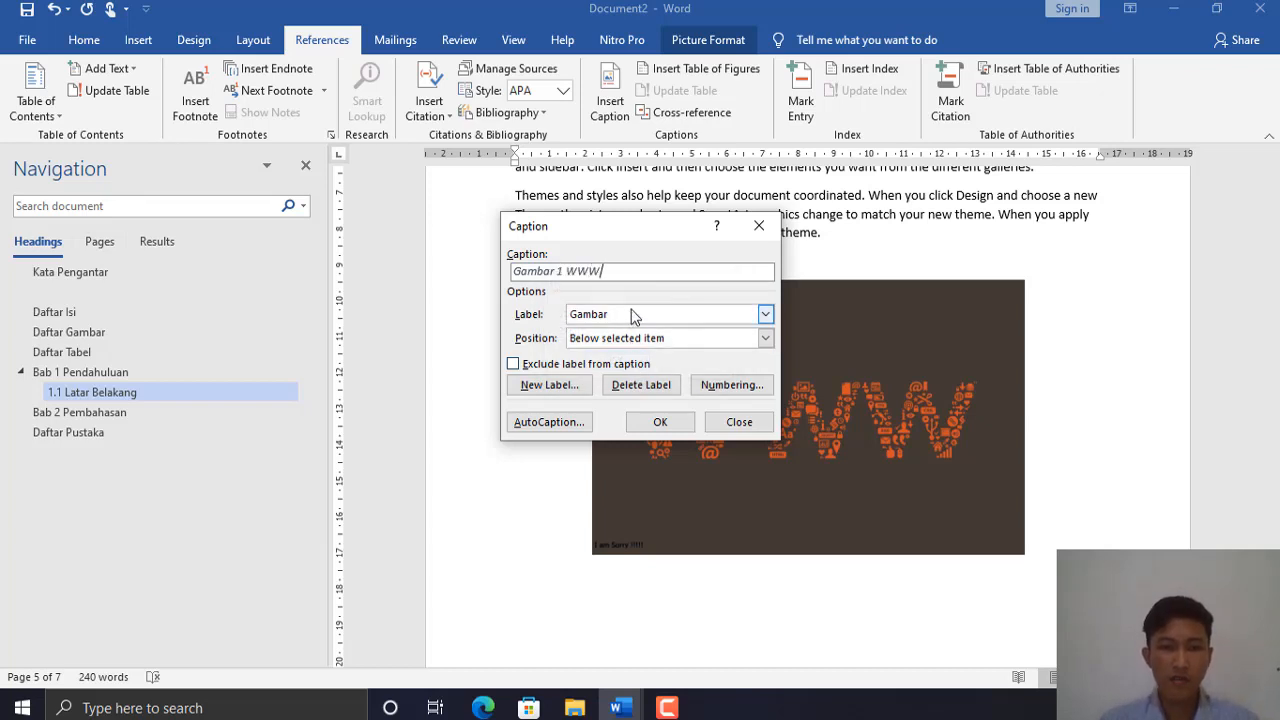
left_click(660, 422)
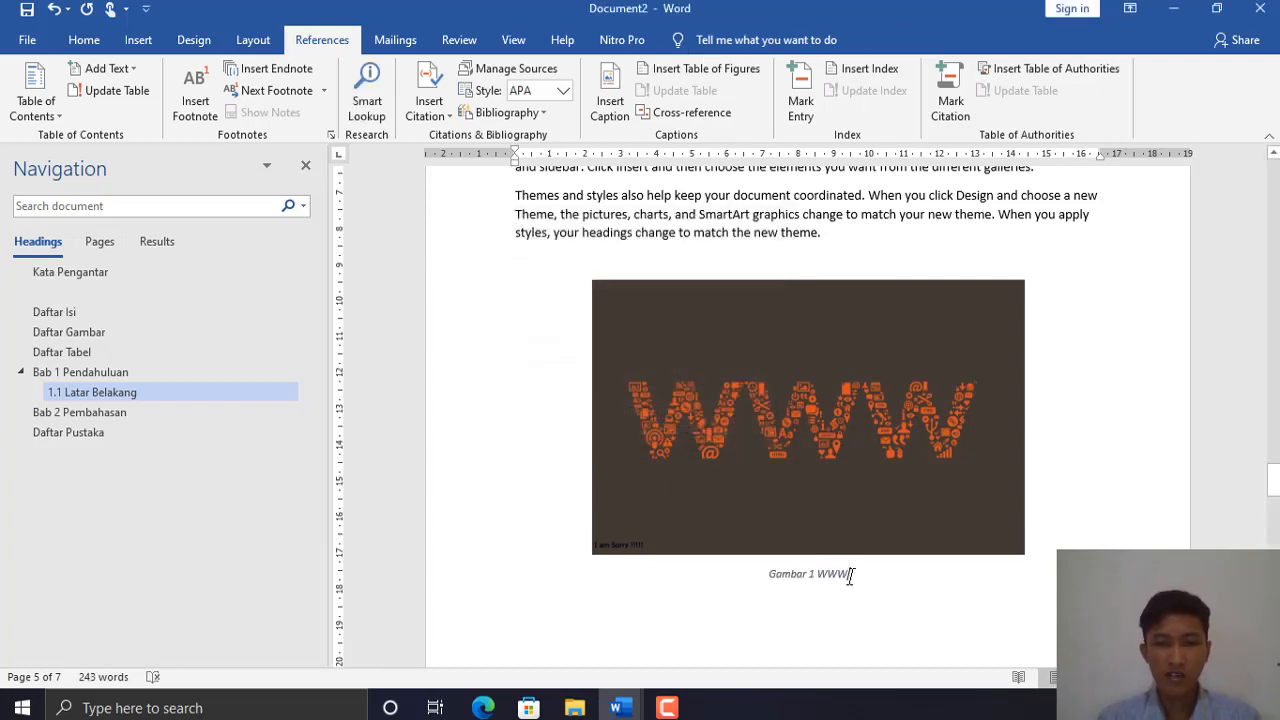
left_click(850, 575)
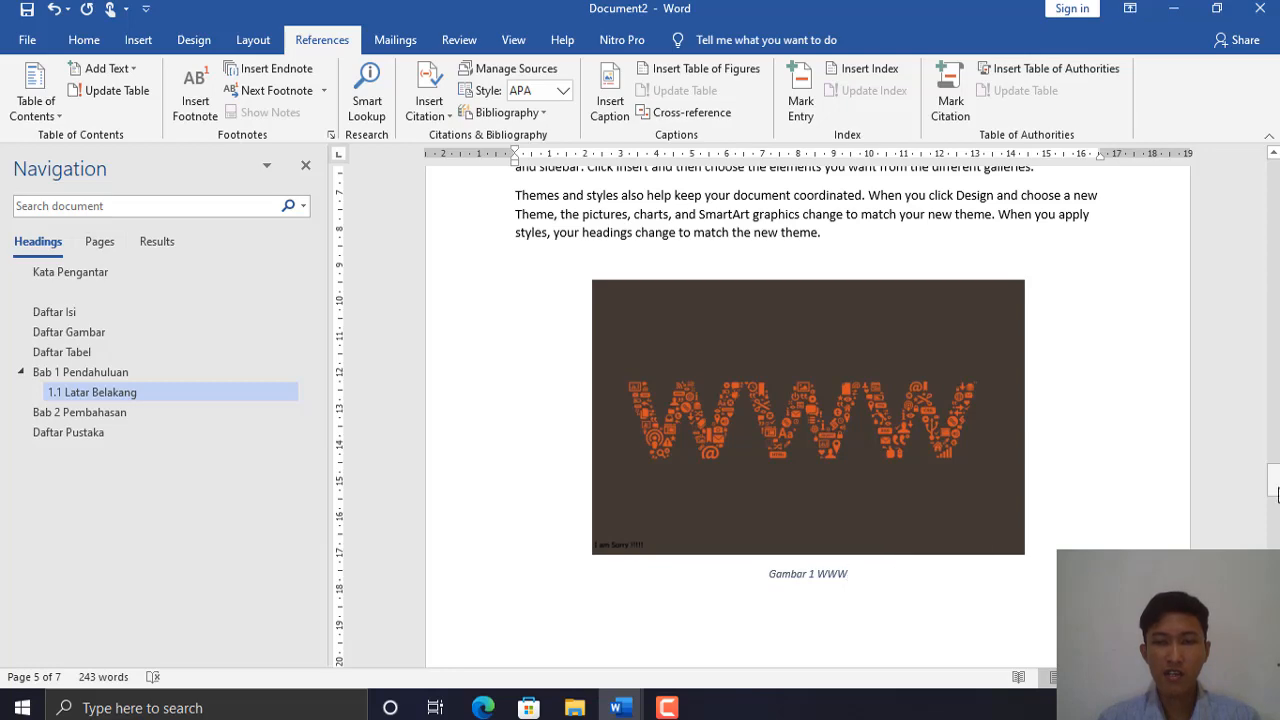
left_click_drag(1277, 495, 1277, 522)
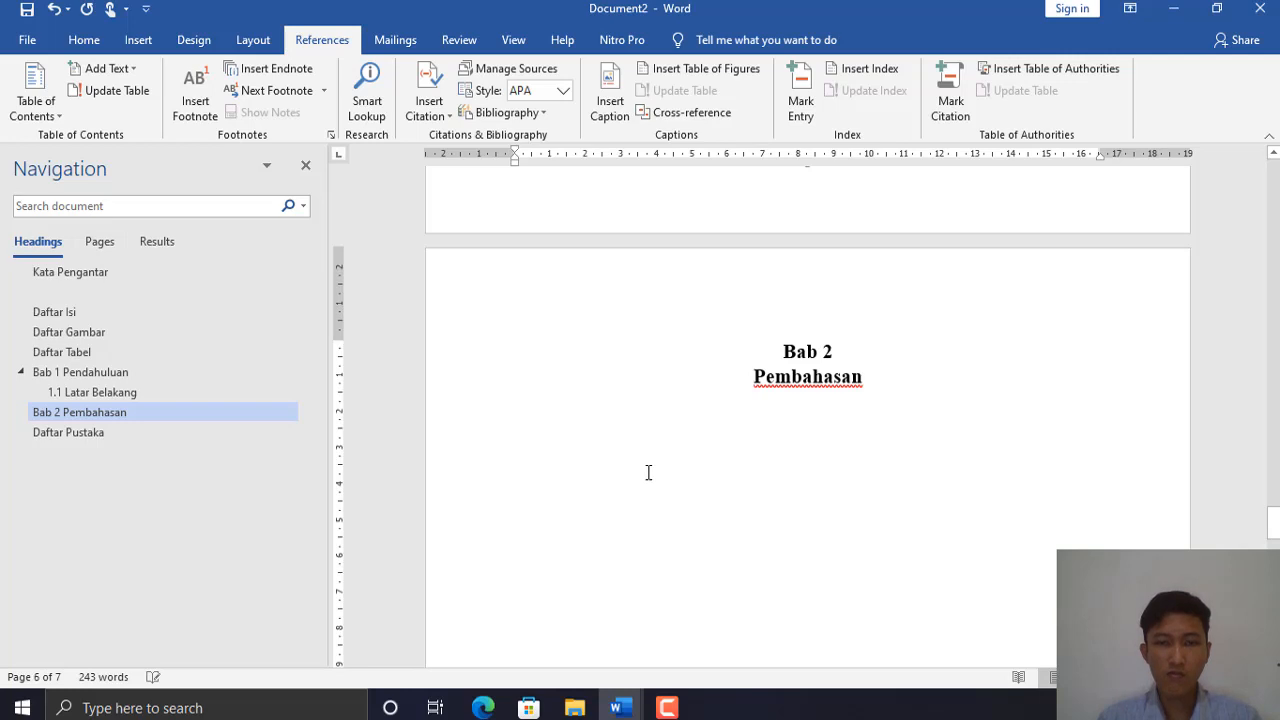
- Insert the Heading 2 subheading '2.1 Kampus' directly below the Bab 2 Pembahasan heading
left_click(522, 449)
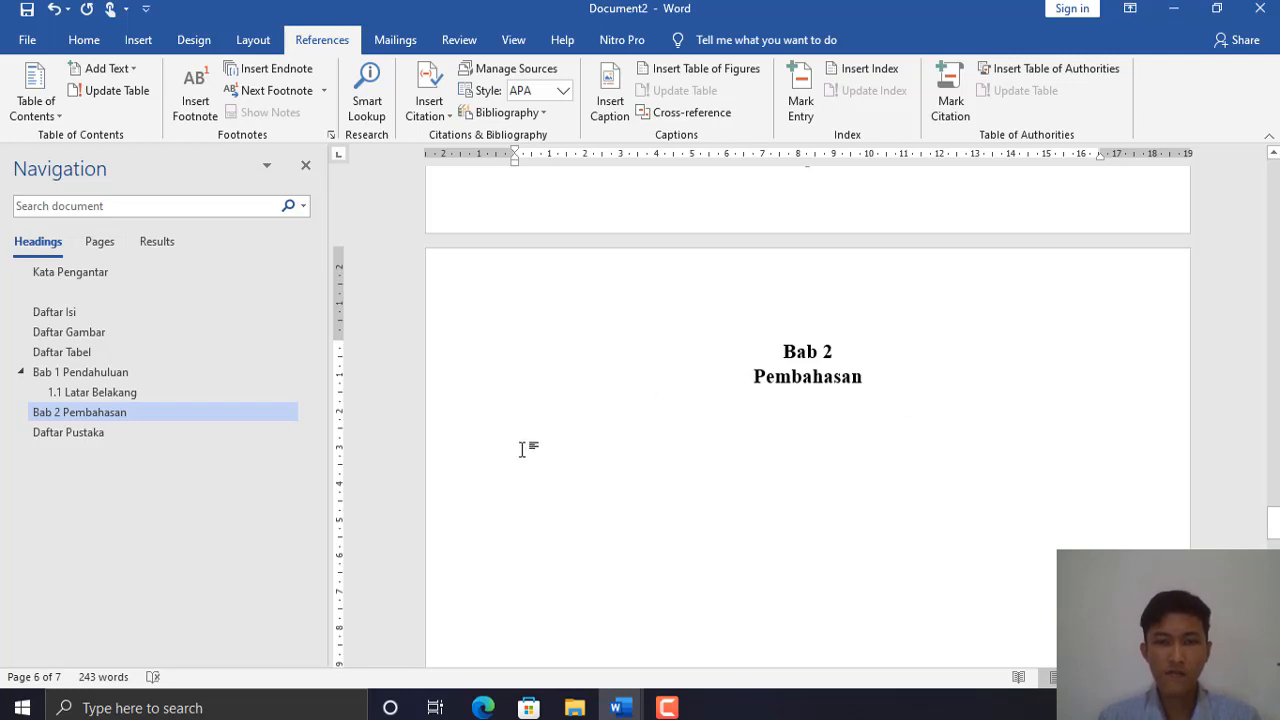
left_click(901, 380)
key("Return")
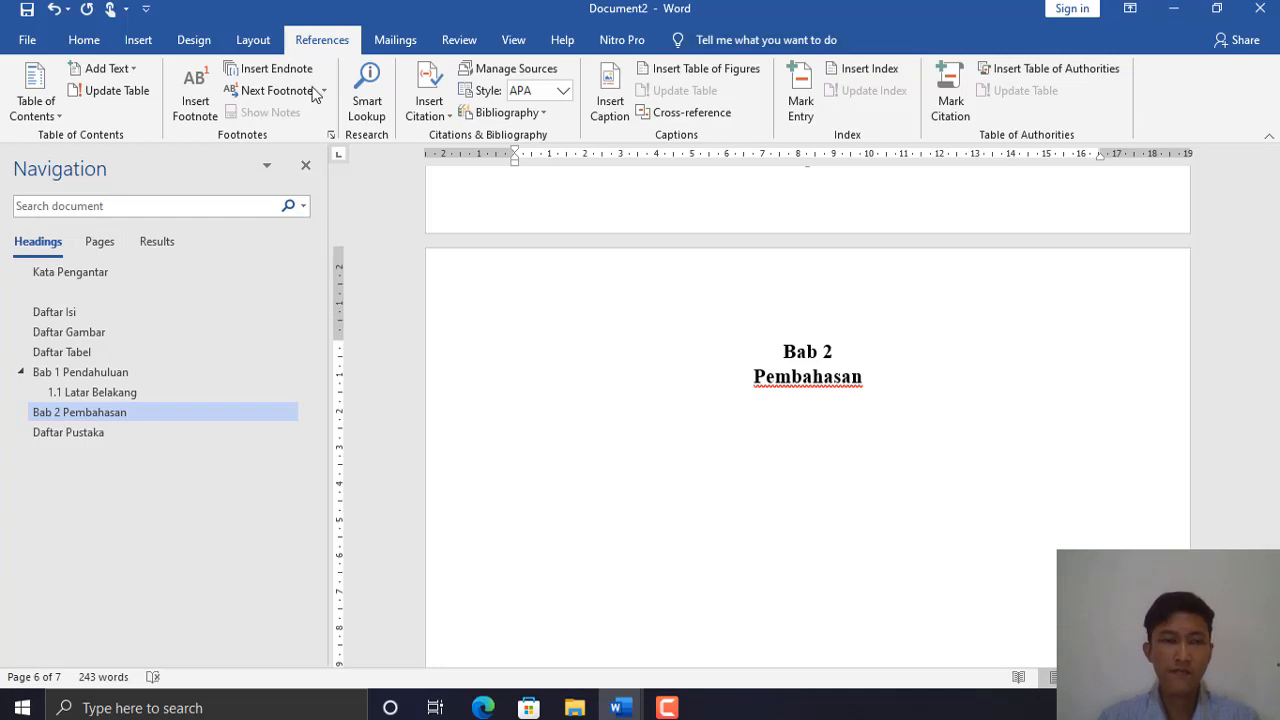
left_click(84, 40)
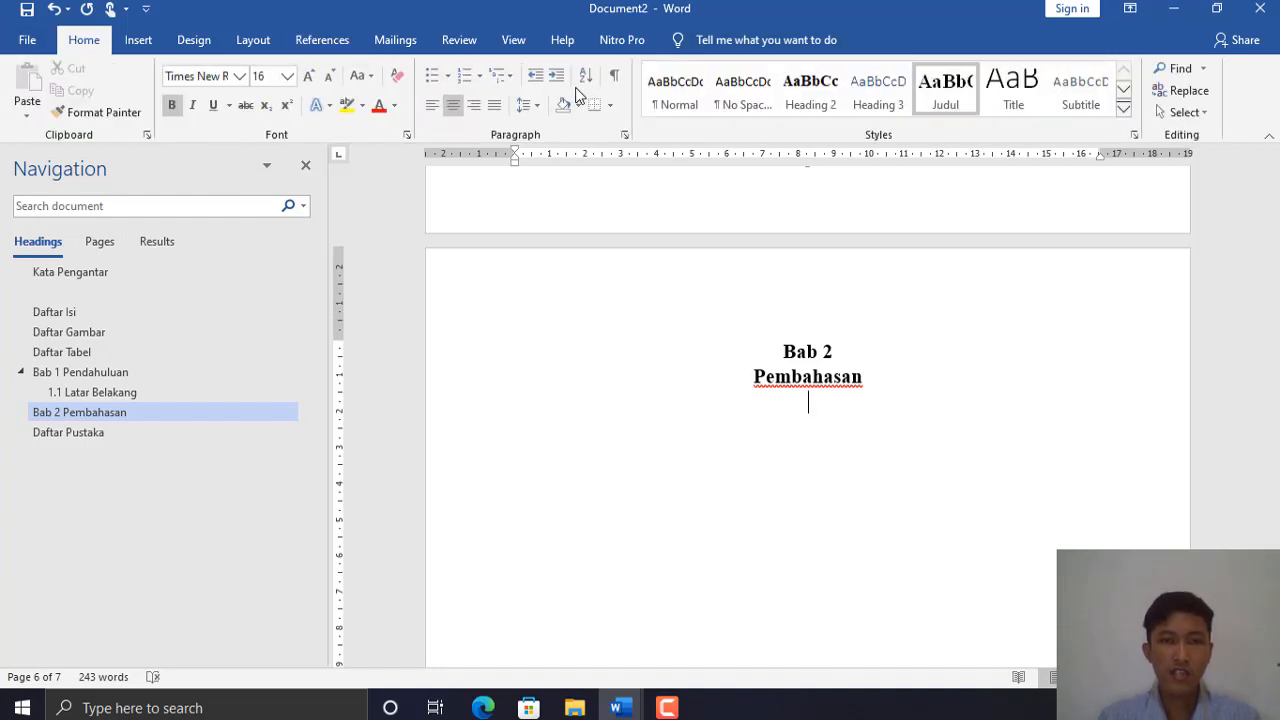
left_click(678, 94)
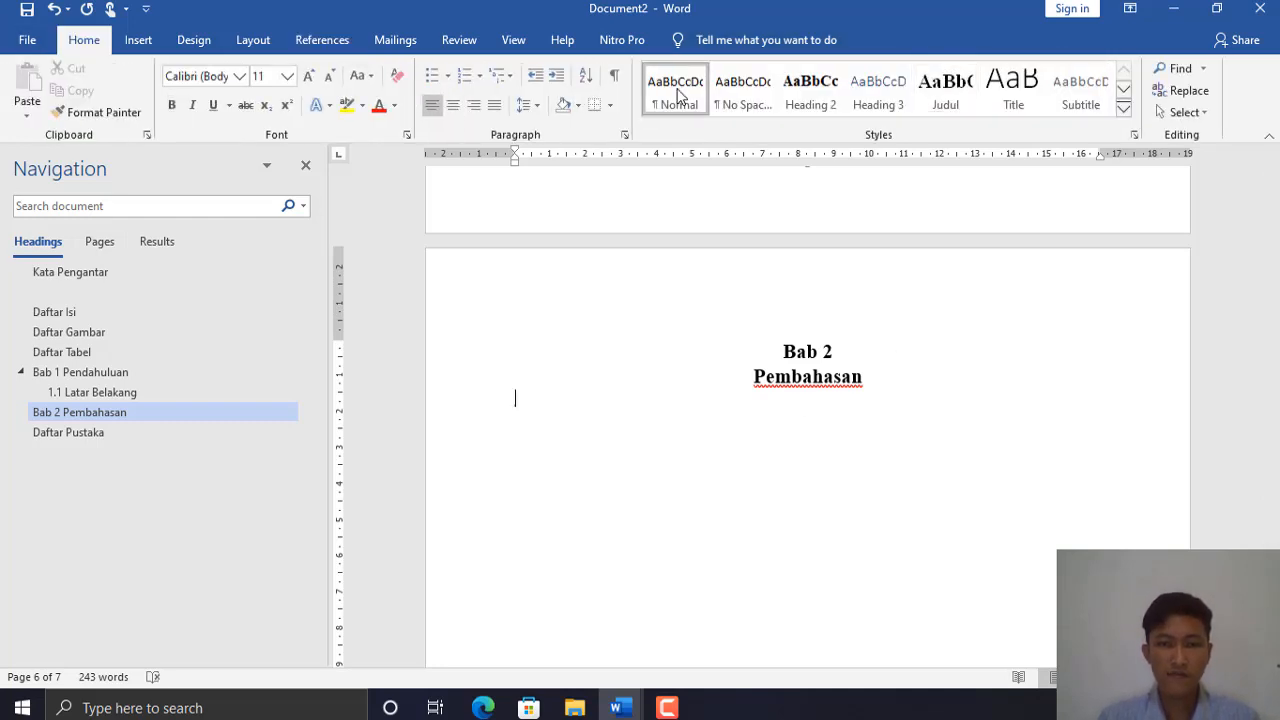
left_click(810, 94)
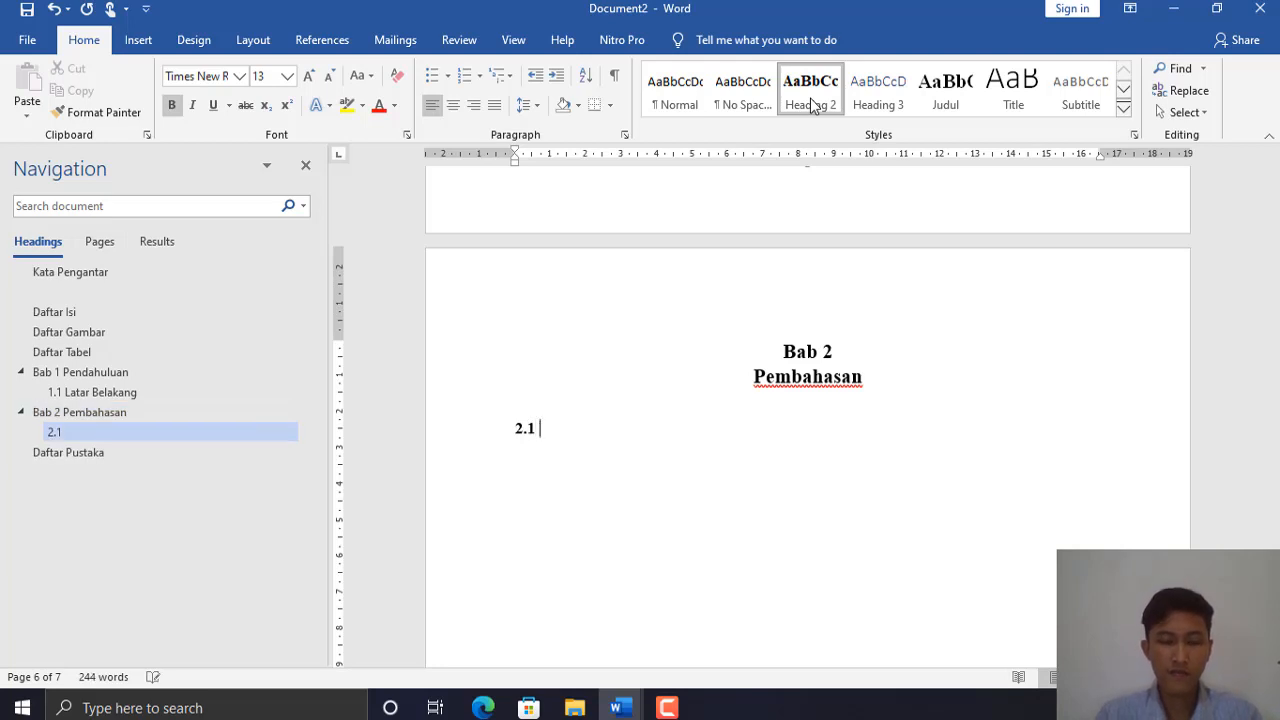
type("2.1 Kampus")
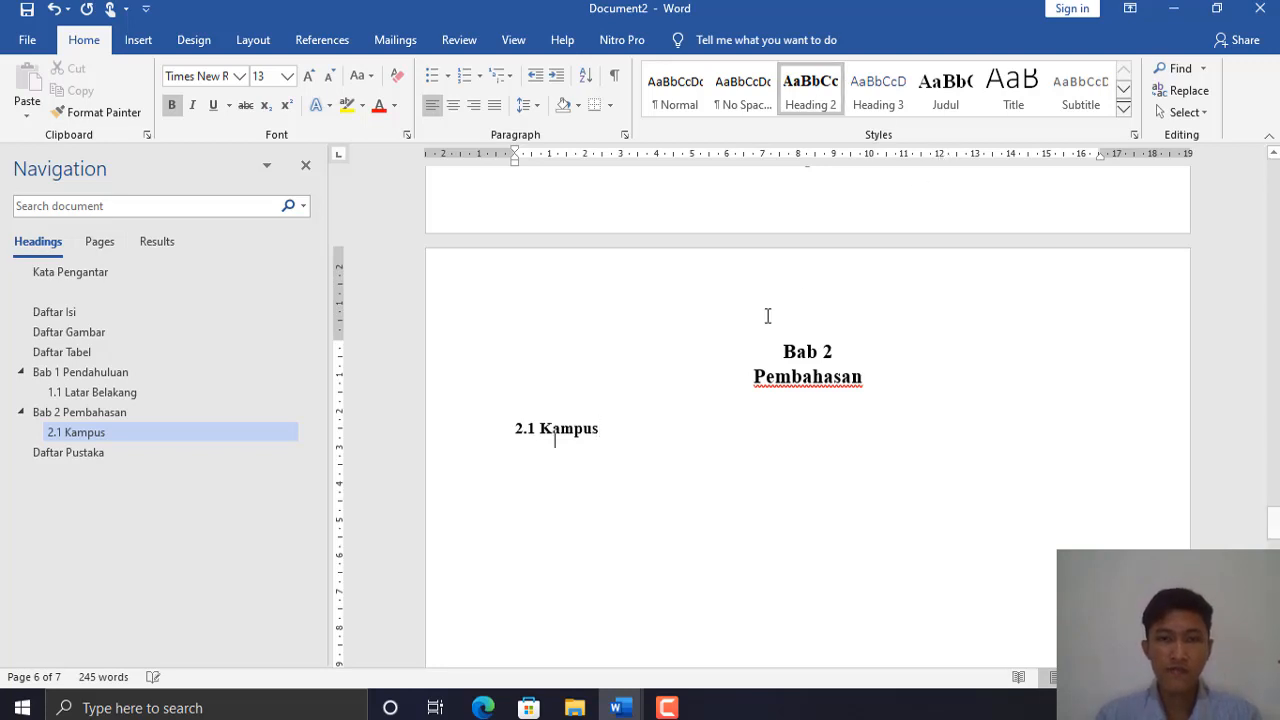
key("Return")
- Generate two sample paragraphs with =rand(2) under 2.1 Kampus, followed by an empty line
left_click(676, 88)
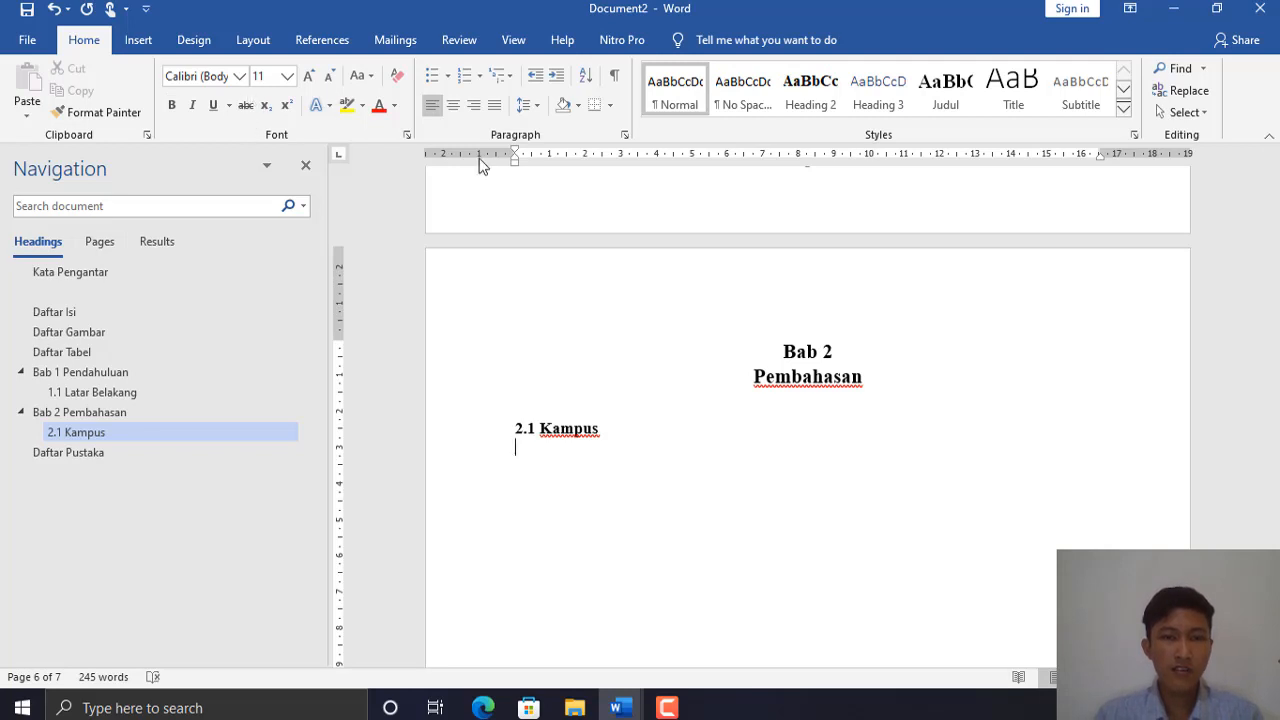
type("=")
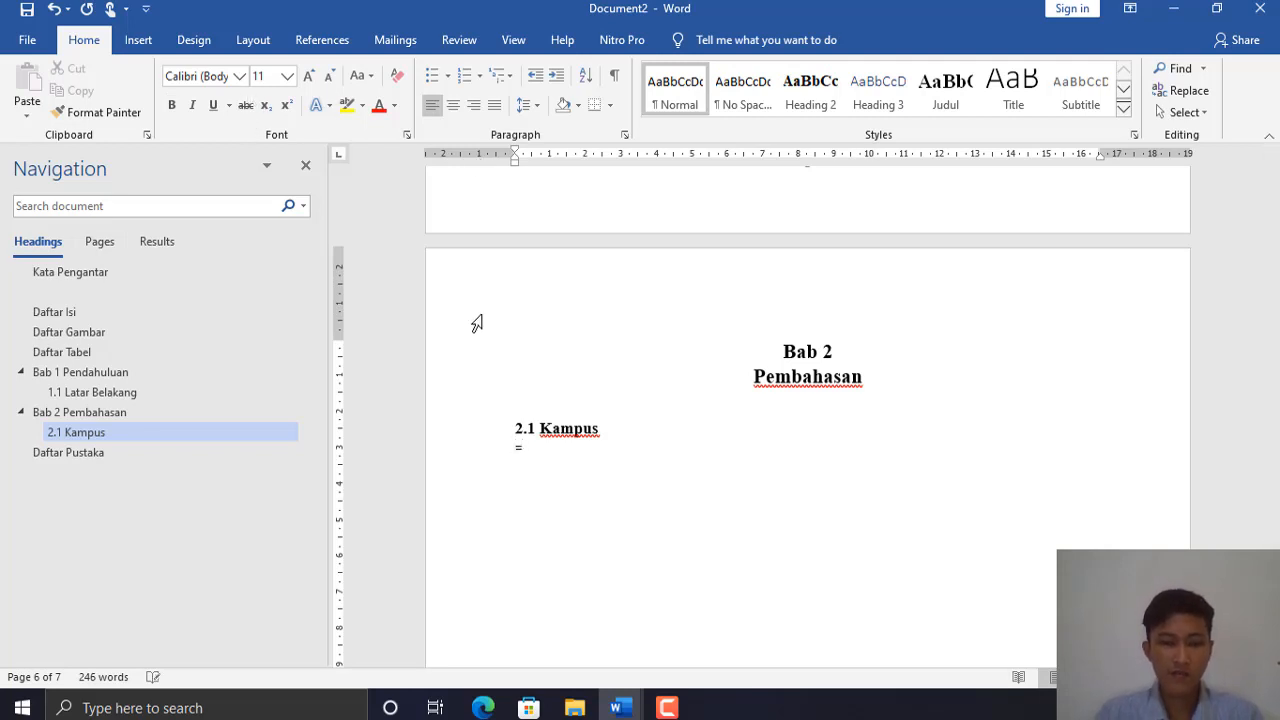
type("ran")
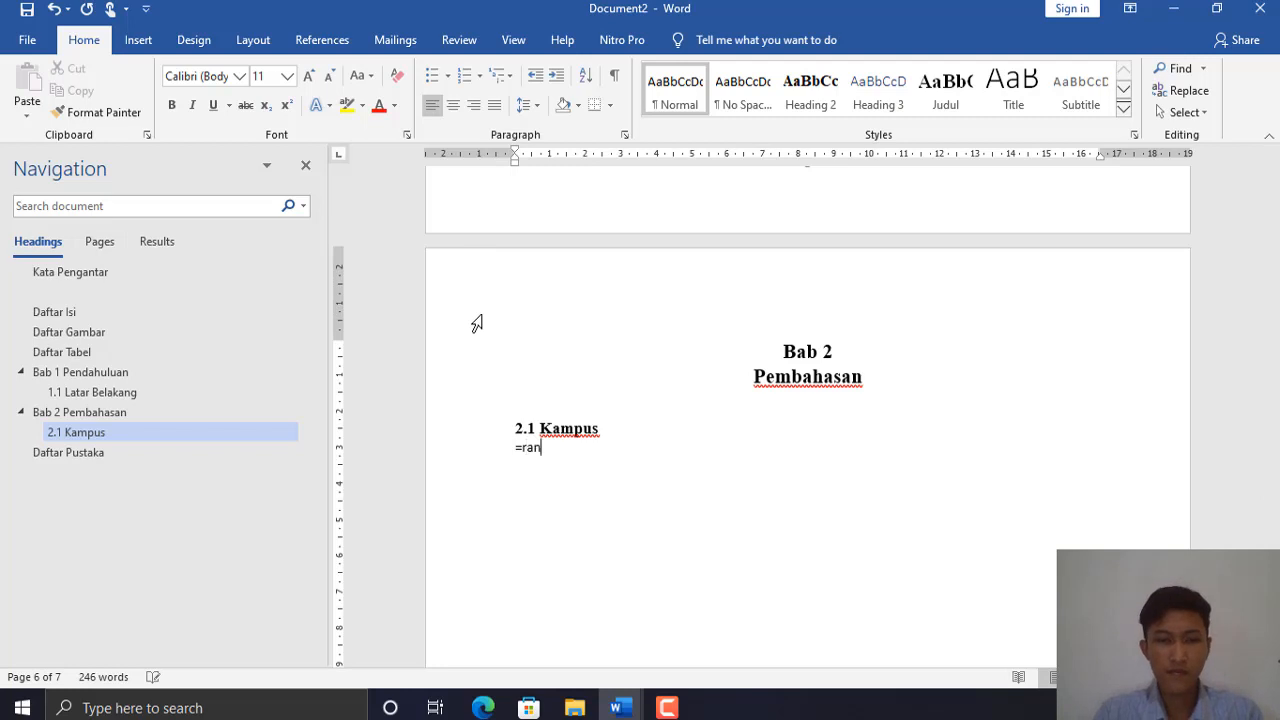
type("d(")
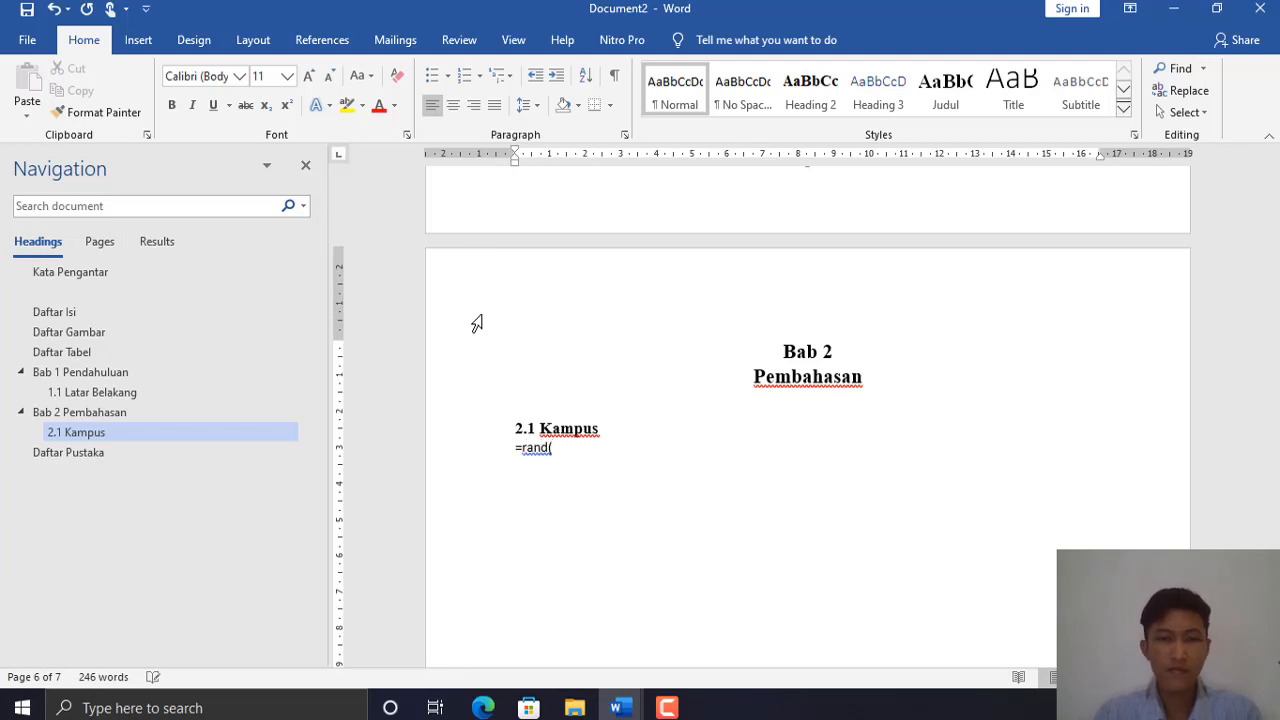
type("2)")
key("Return")
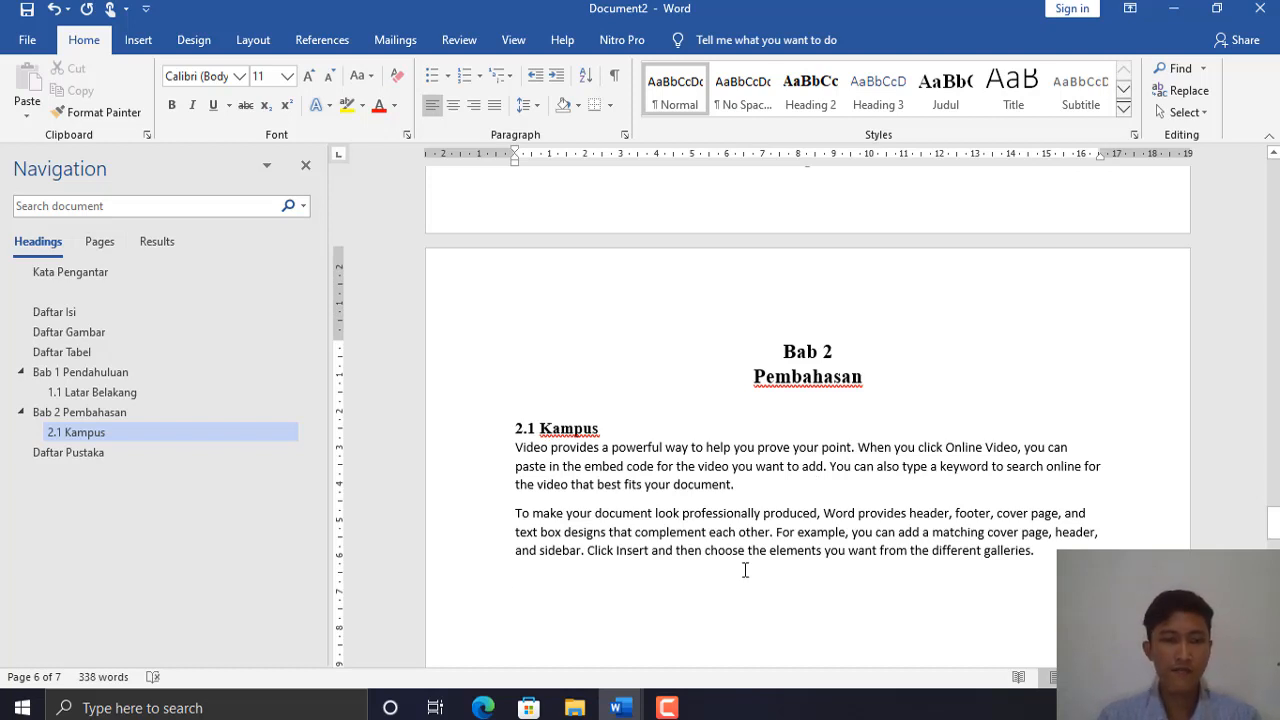
key("Return")
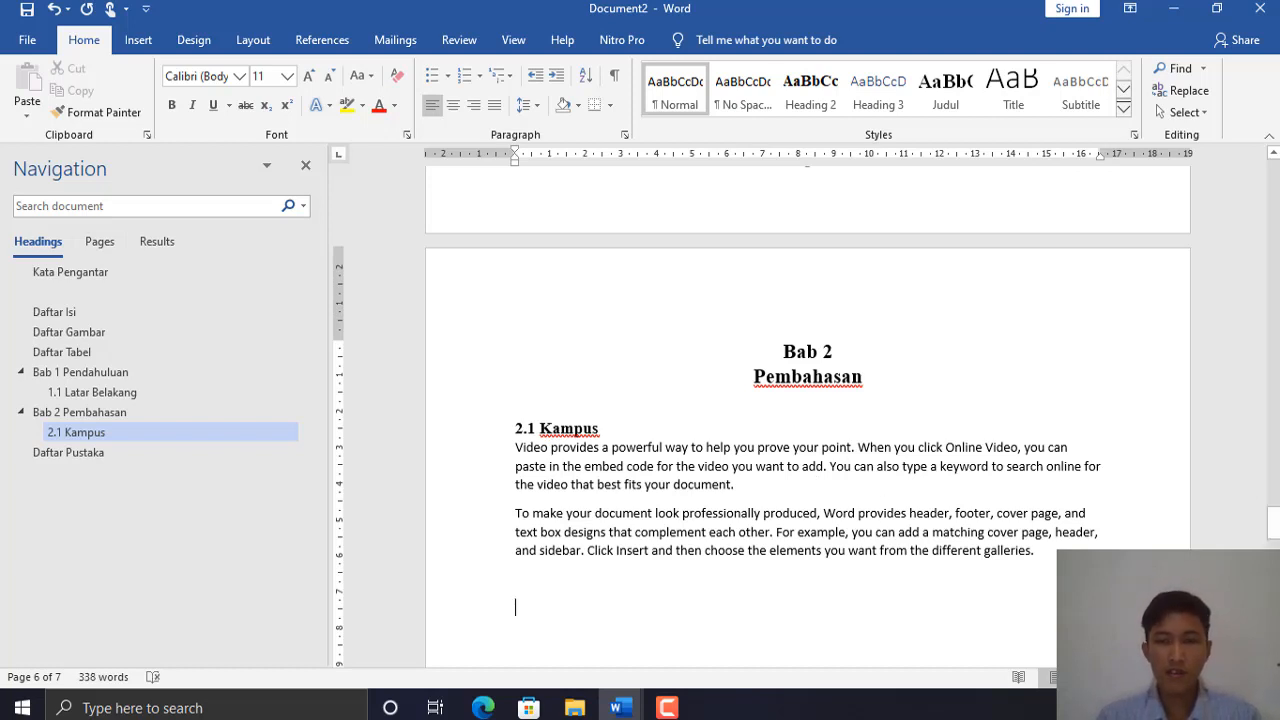
left_click_drag(1273, 521, 1273, 537)
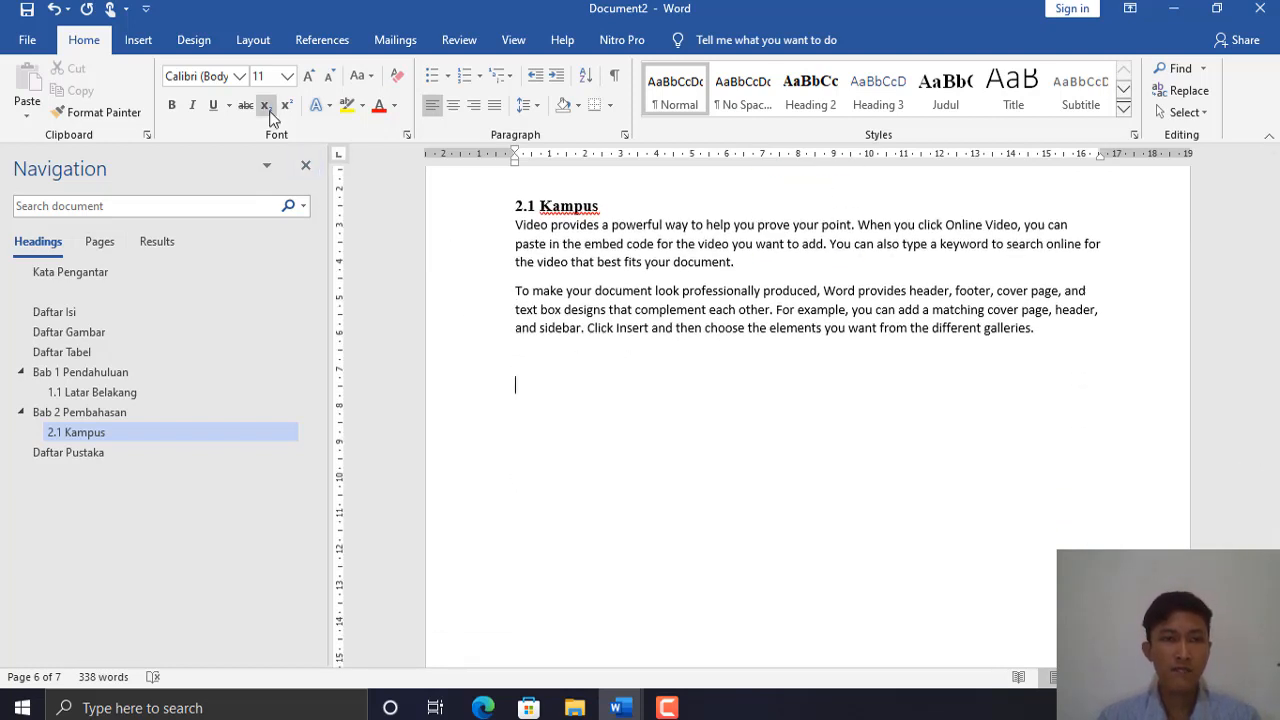
- Insert an empty 3-column by 2-row table below the Kampus paragraphs
left_click(146, 45)
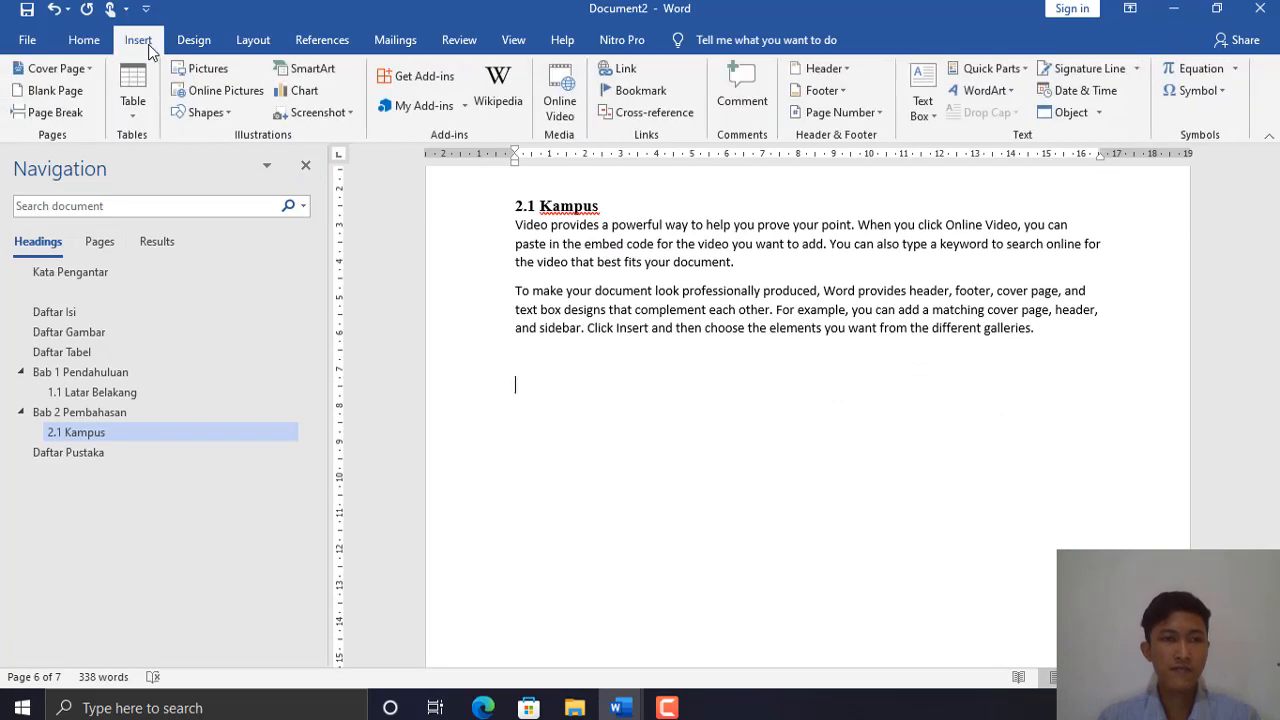
left_click(140, 105)
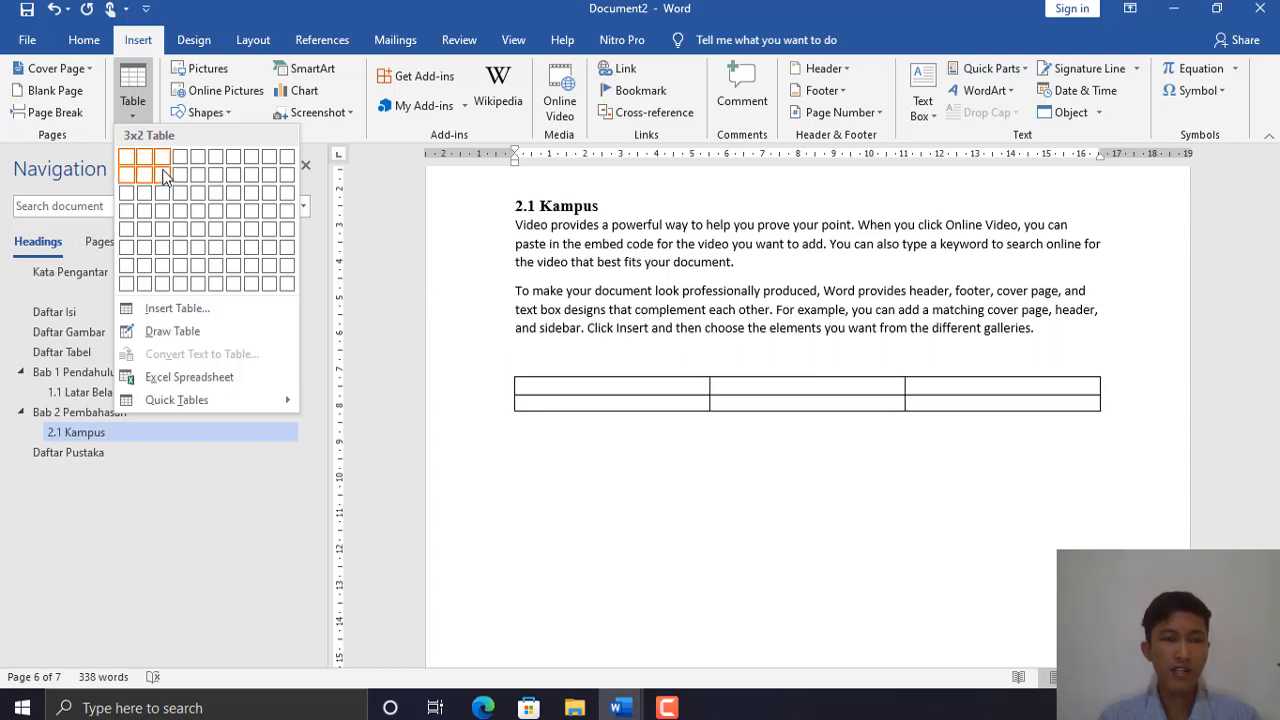
left_click(165, 177)
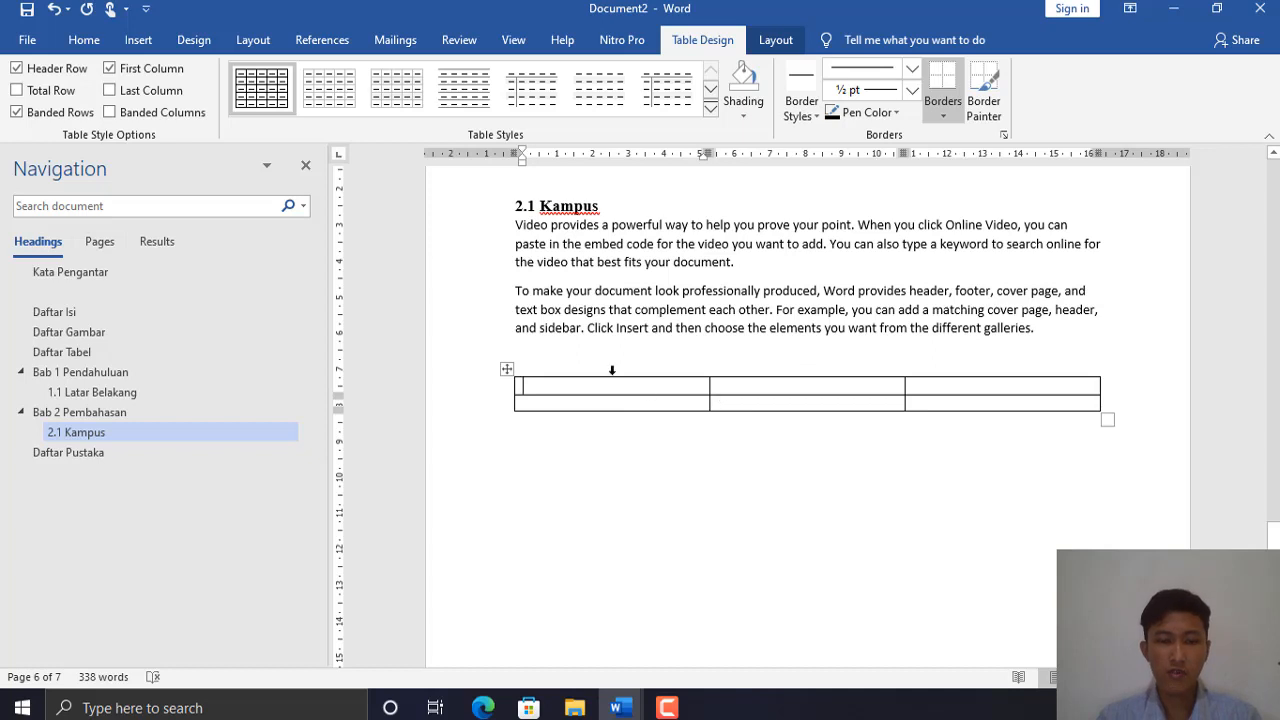
- Type the table headers NPM, Nama and Kelas in the first row
type("NPM")
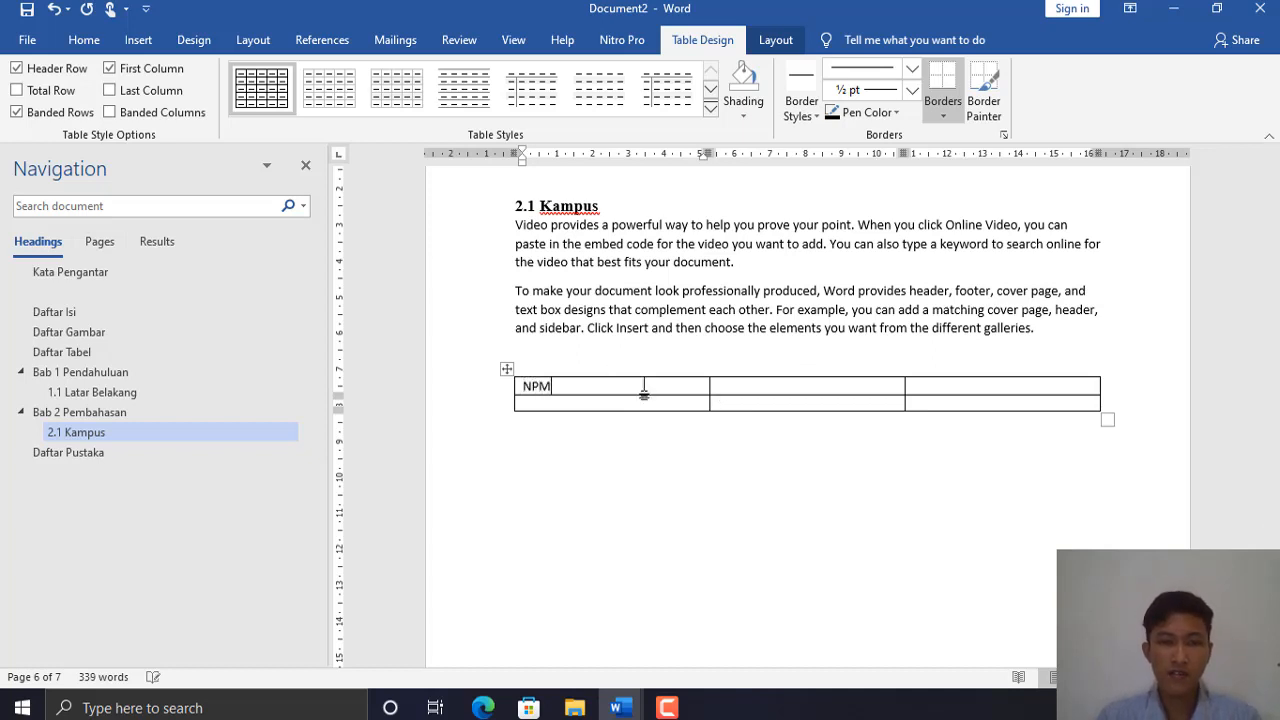
left_click(777, 382)
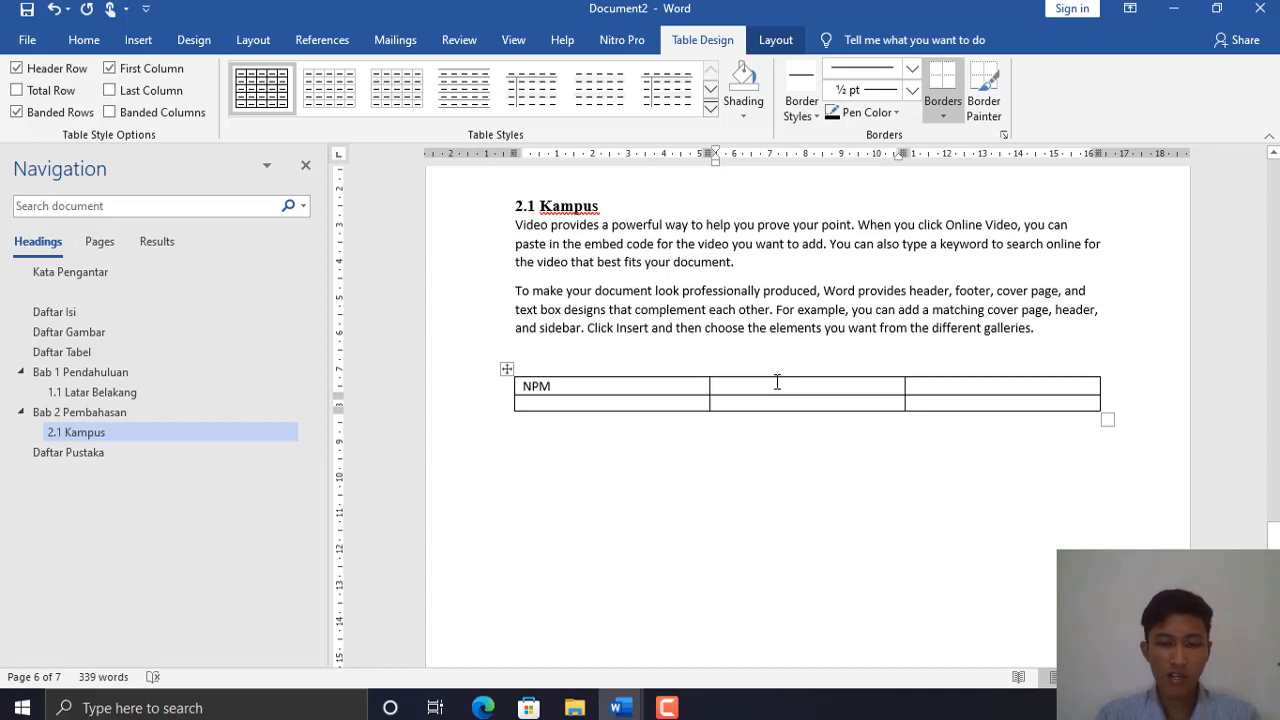
type("Nama")
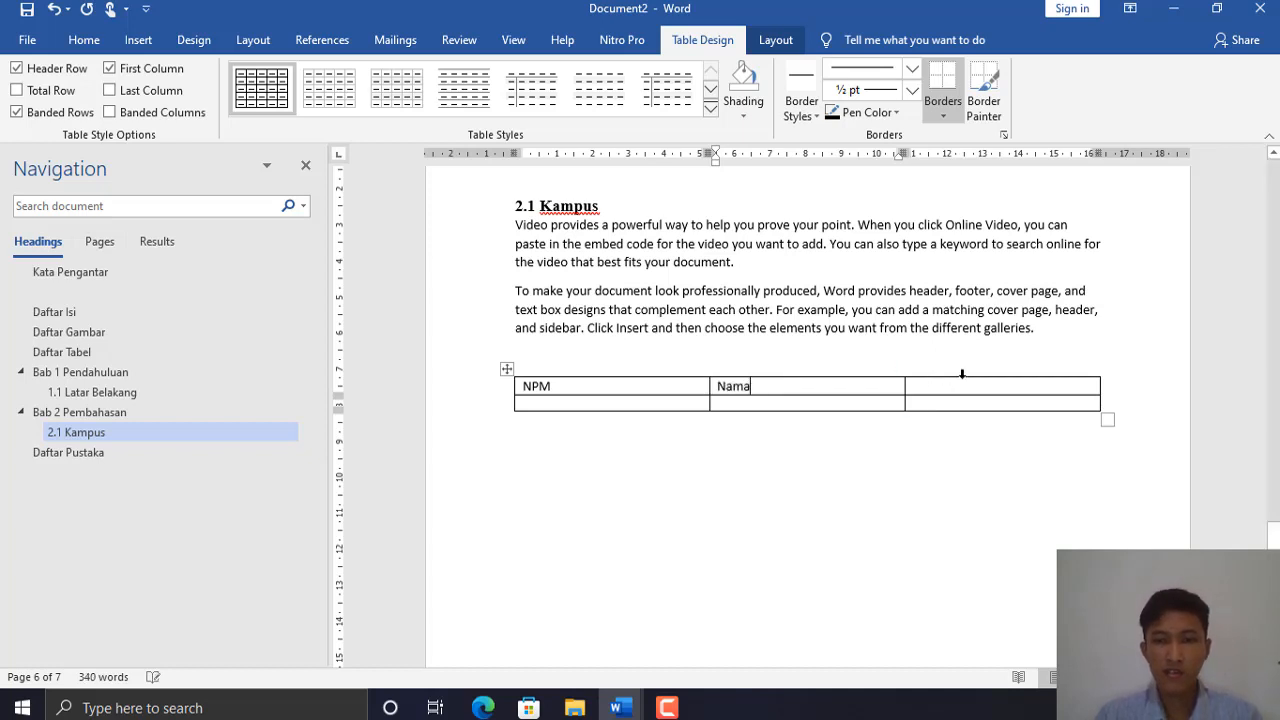
left_click(963, 386)
type("Kelas")
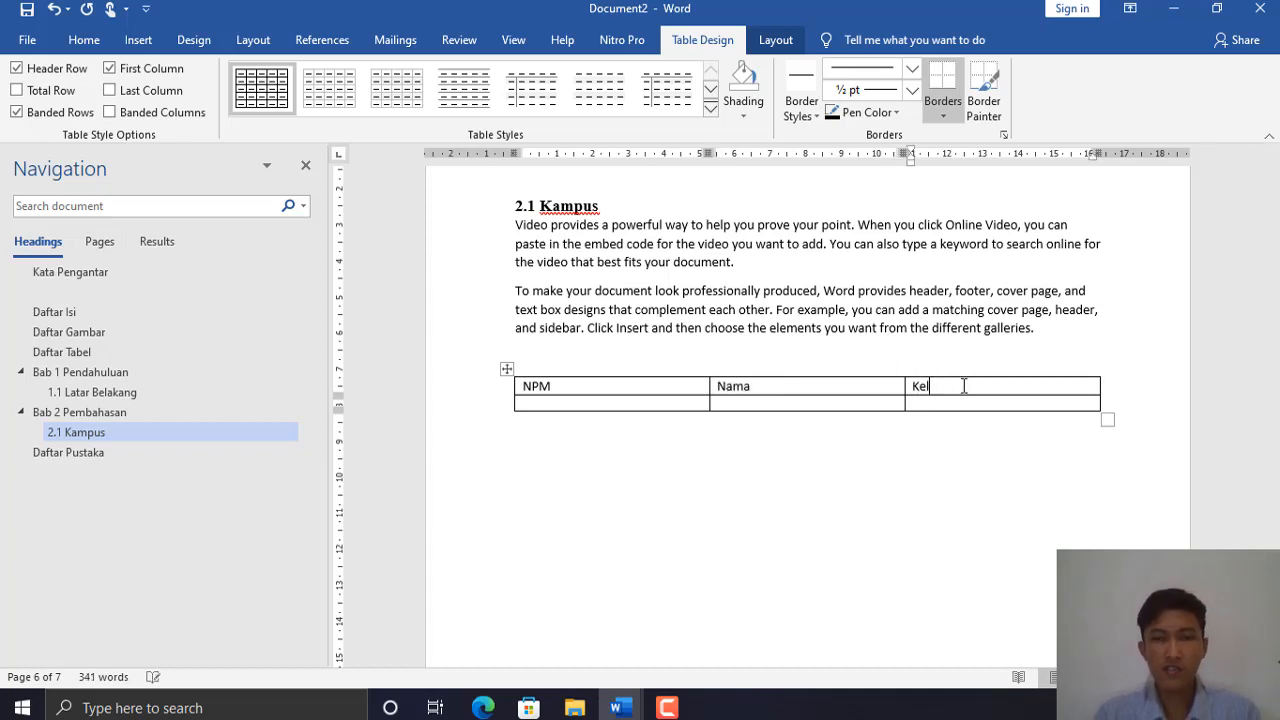
- Fill the second row with the student's ID number, name and class 1A
left_click(640, 403)
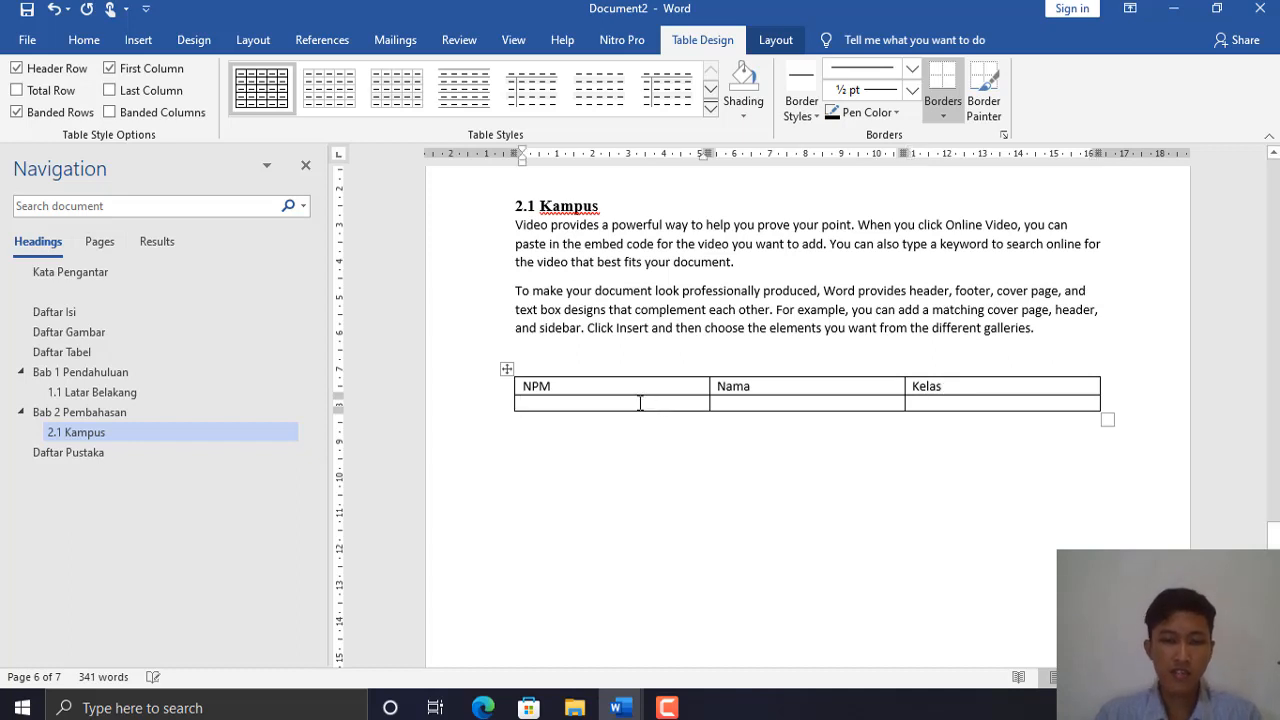
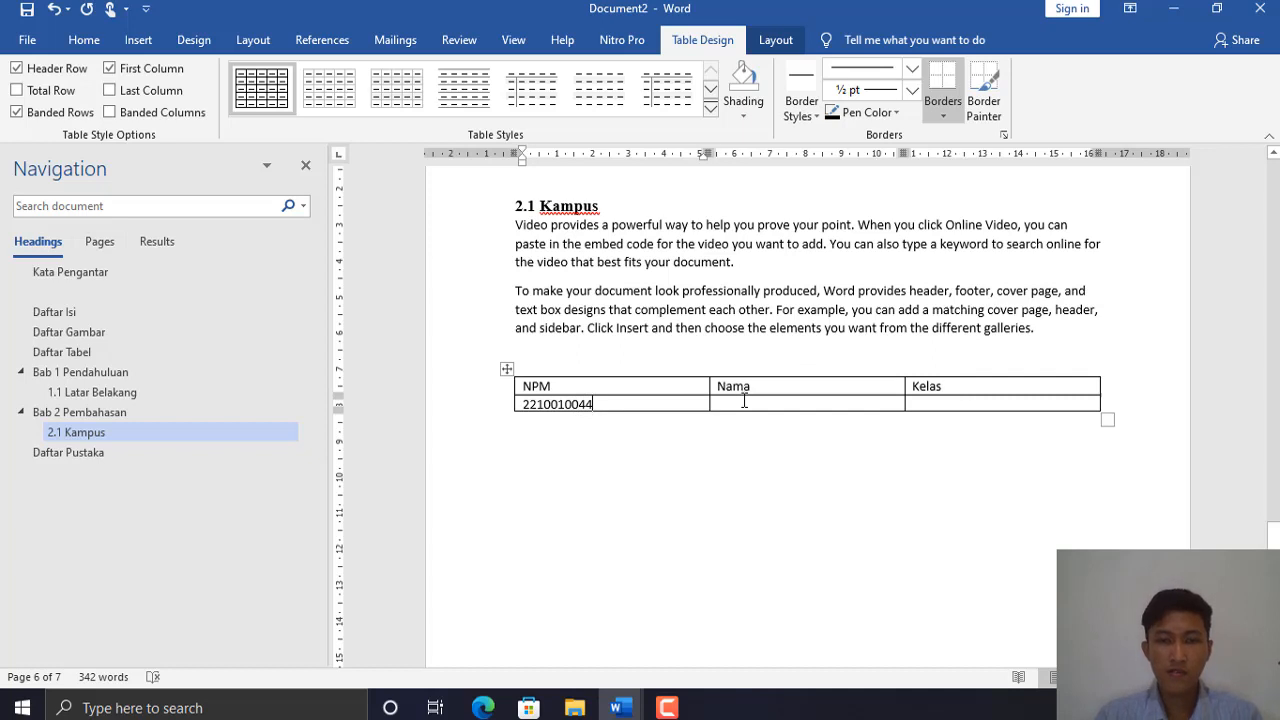
left_click(744, 401)
type("Alf")
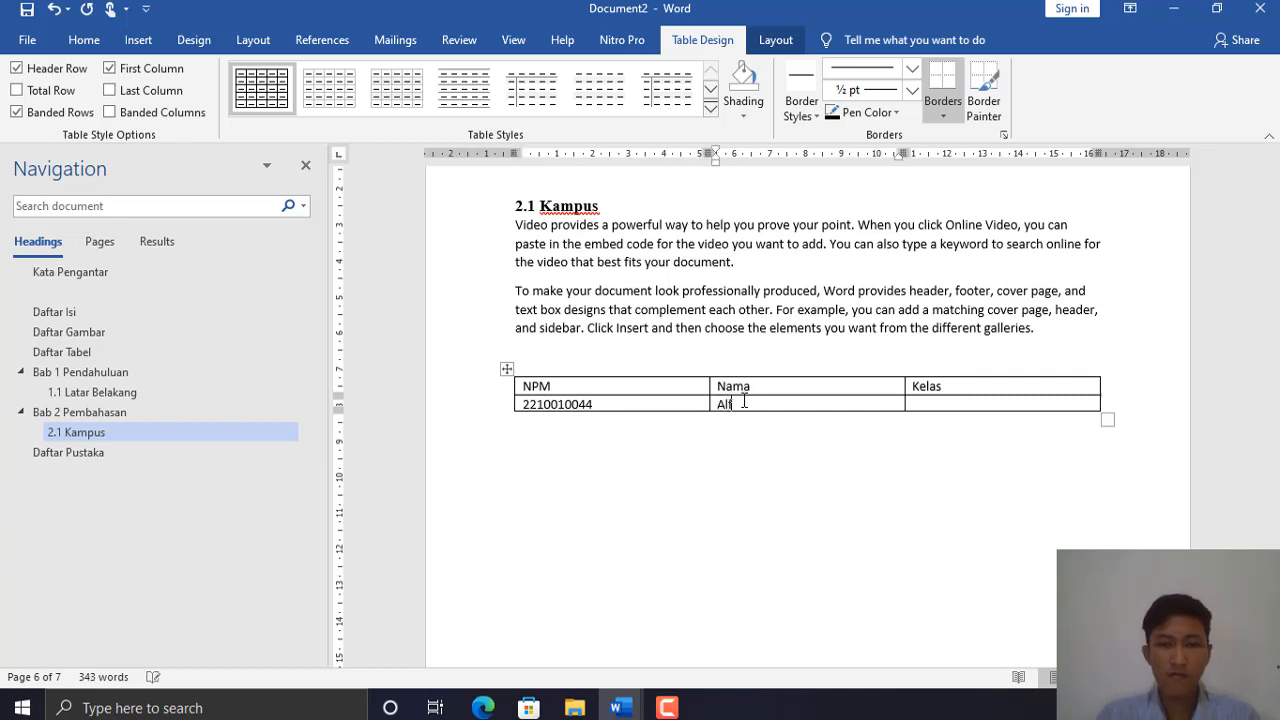
type("ido")
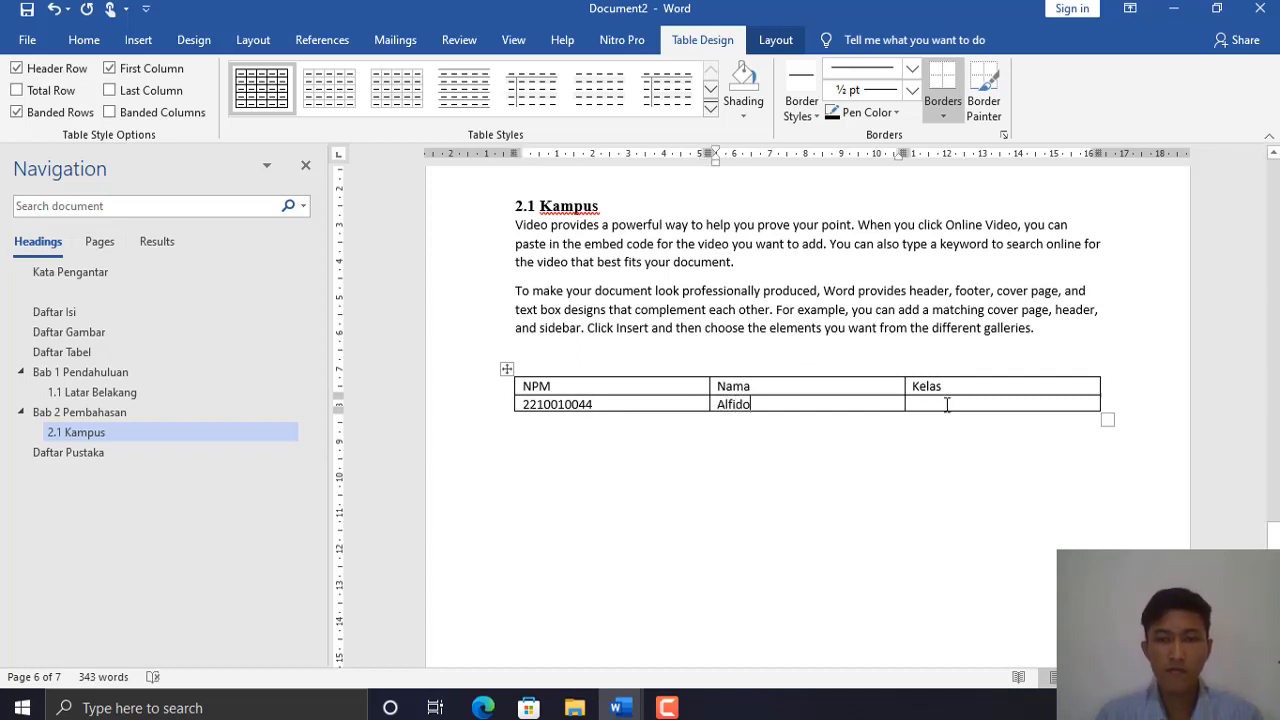
left_click(946, 404)
type("1A")
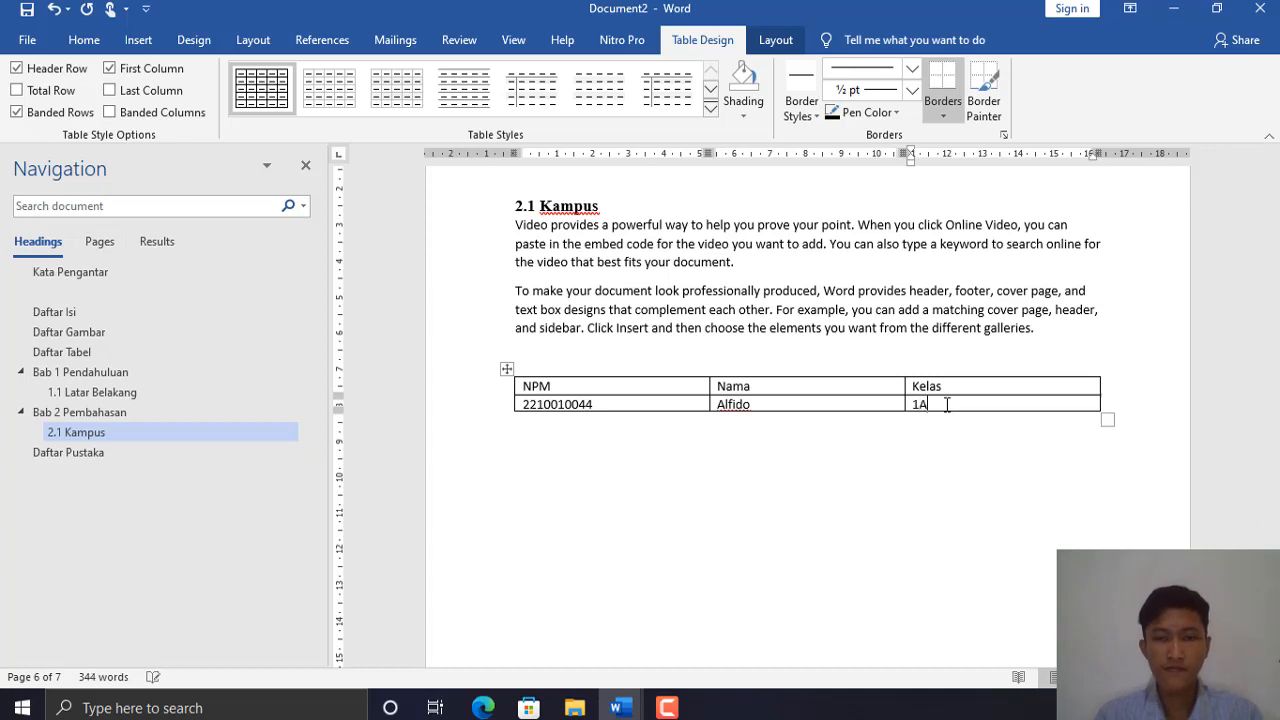
left_click(660, 372)
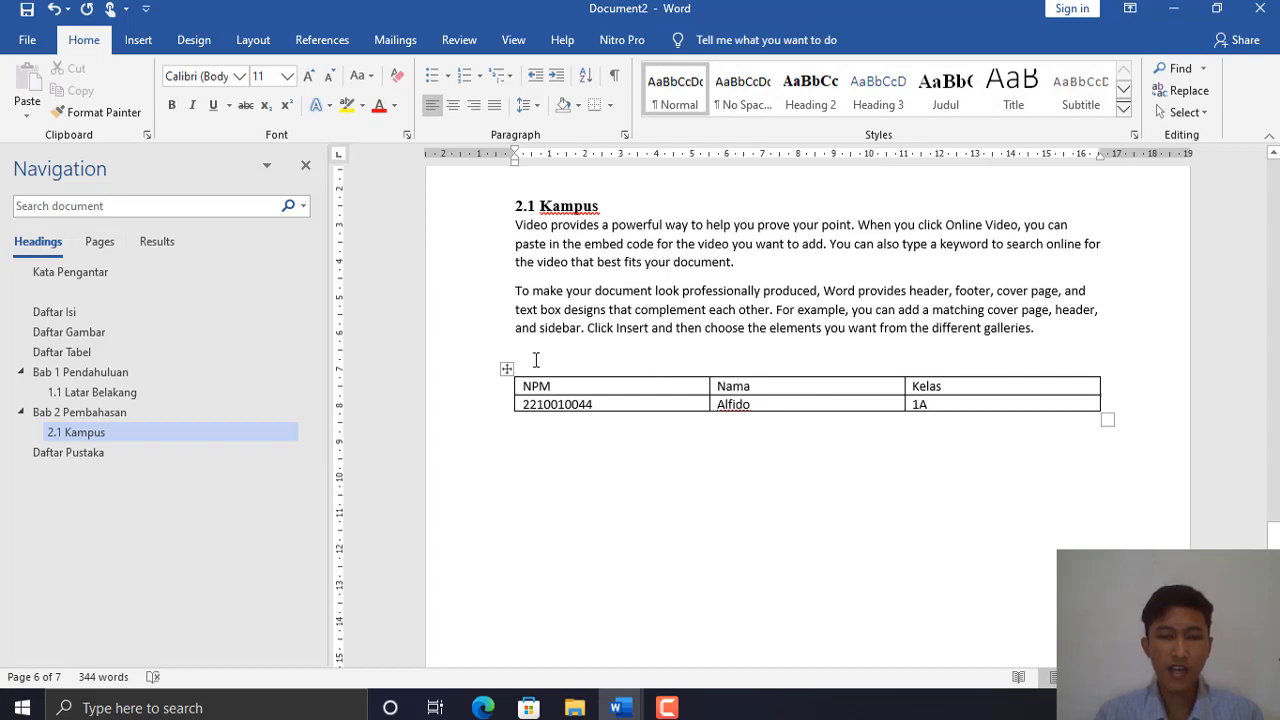
- Add the caption 'Table 1 Mahasiswa' above the table using the Table label
key("Return")
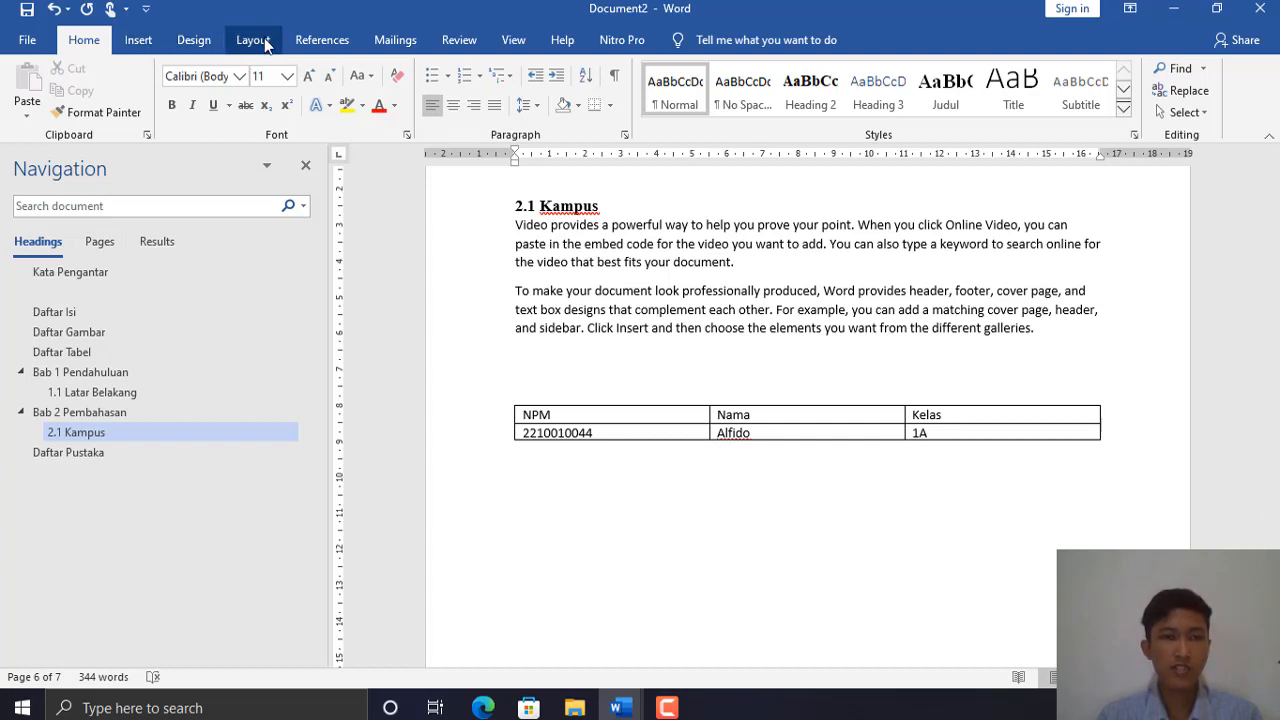
left_click(308, 42)
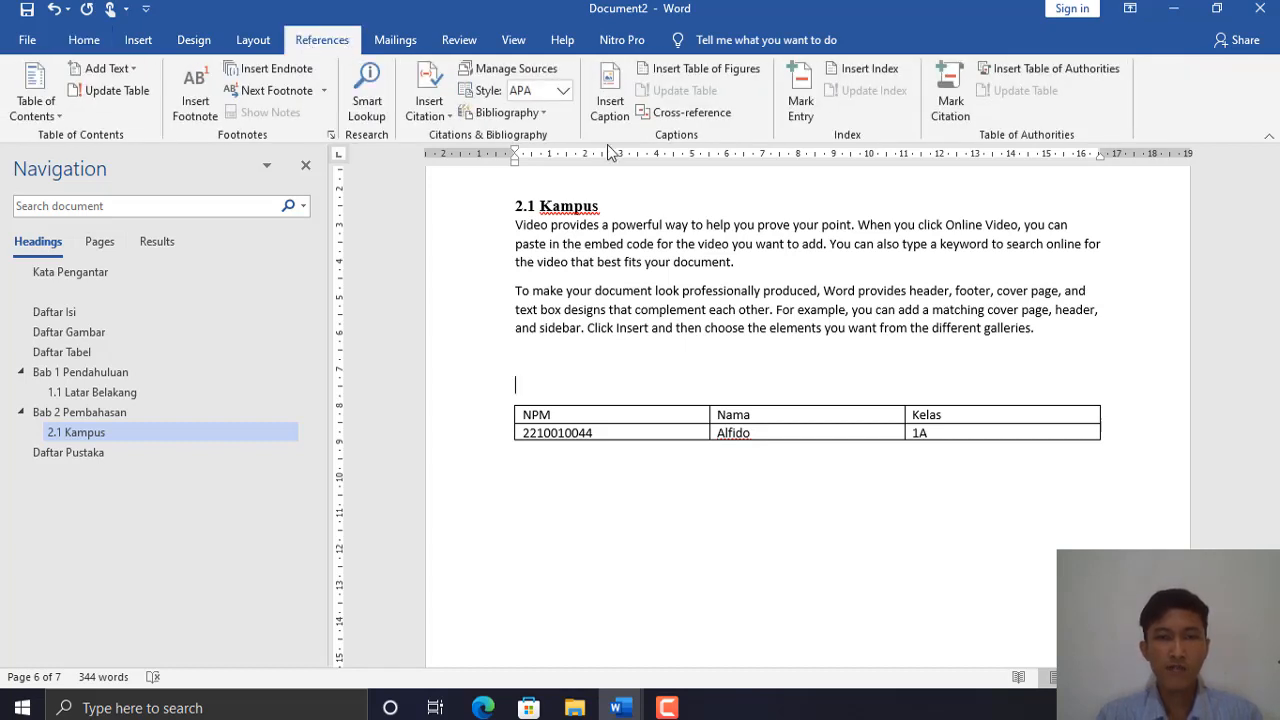
left_click(612, 118)
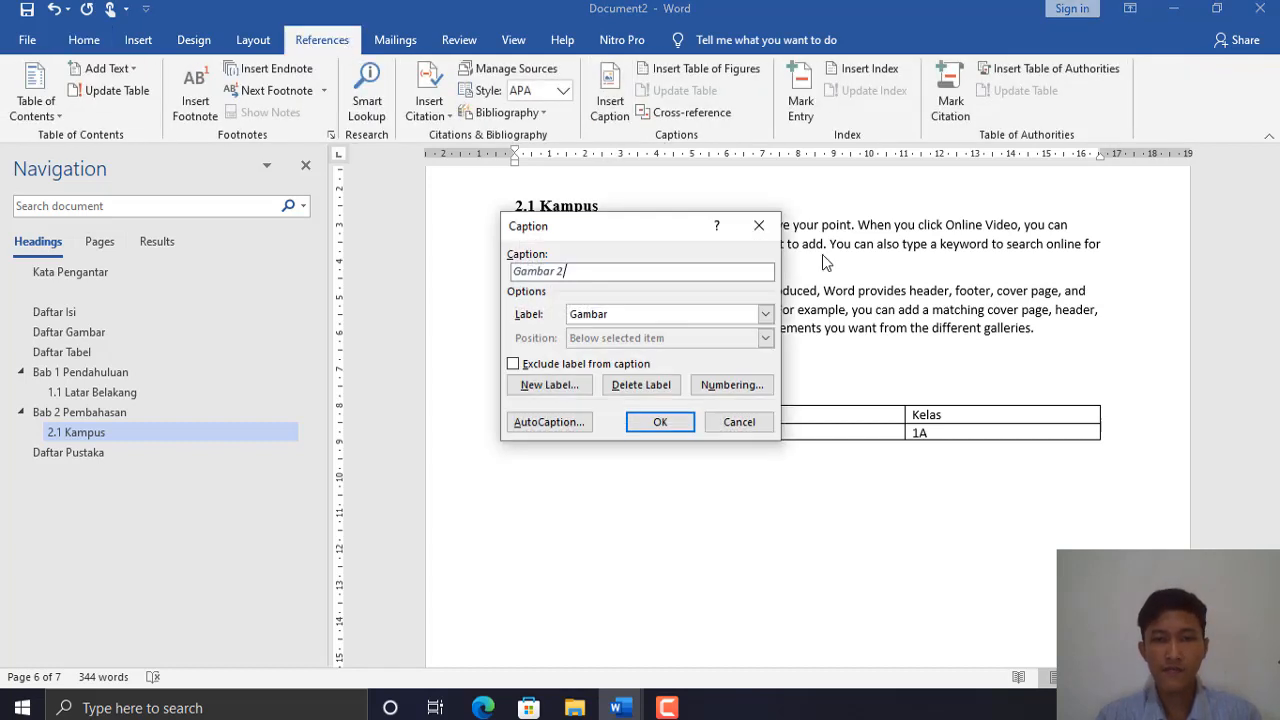
left_click(765, 316)
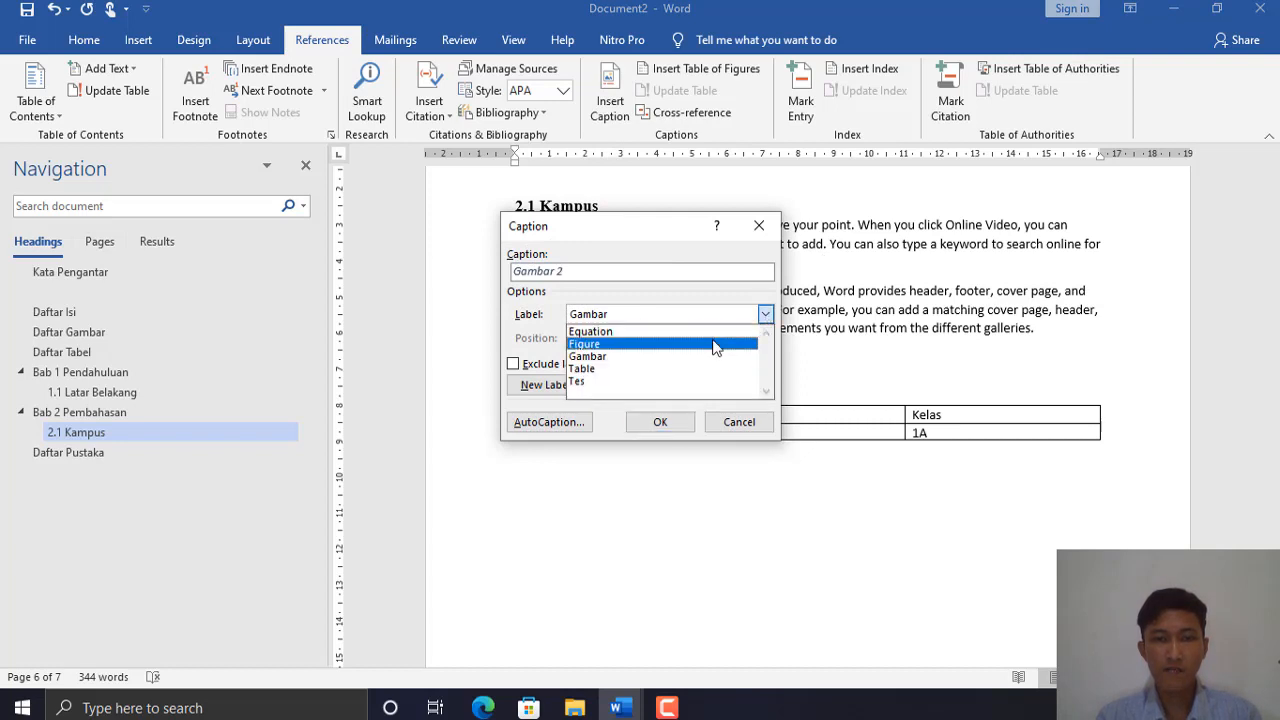
left_click(625, 369)
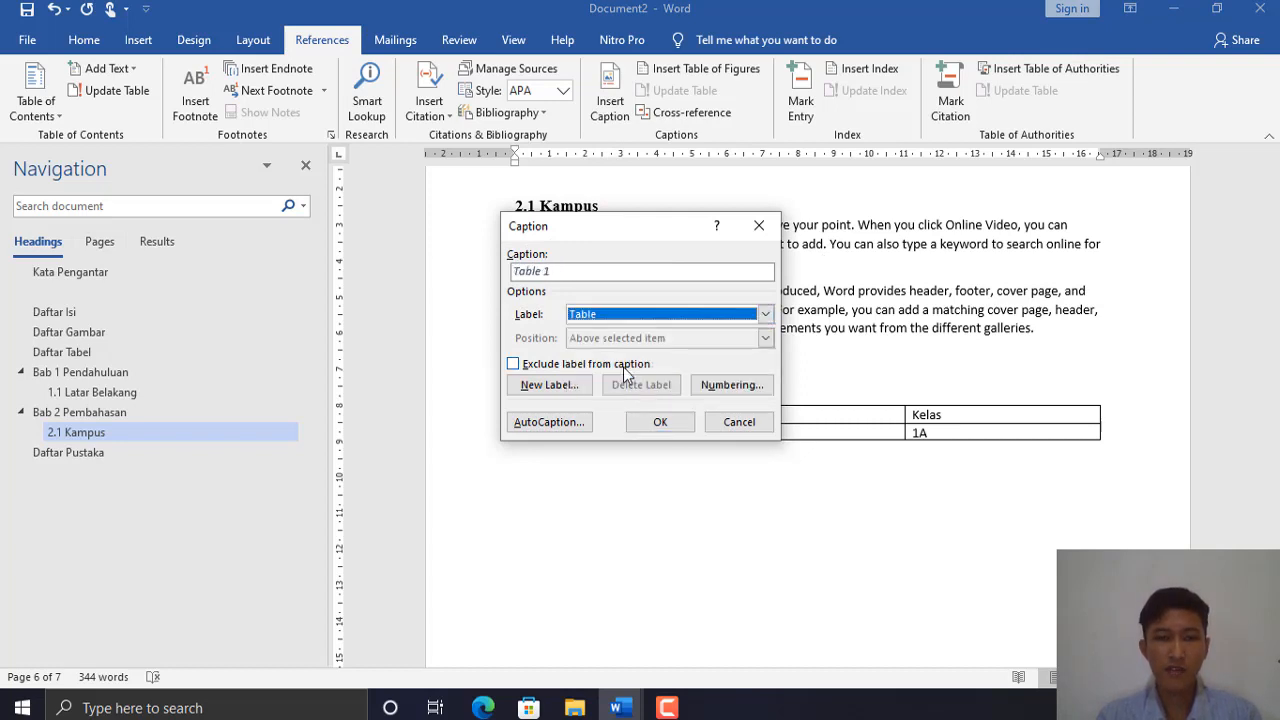
left_click(634, 272)
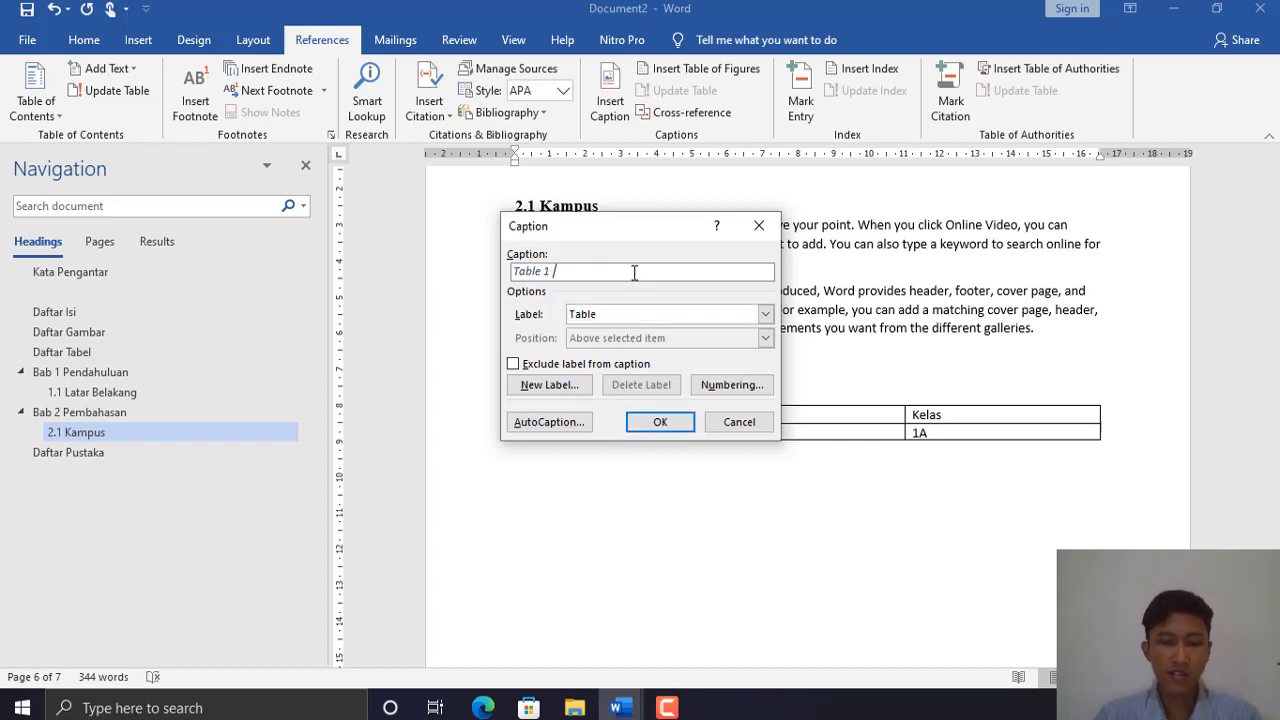
type("Mahasiswa")
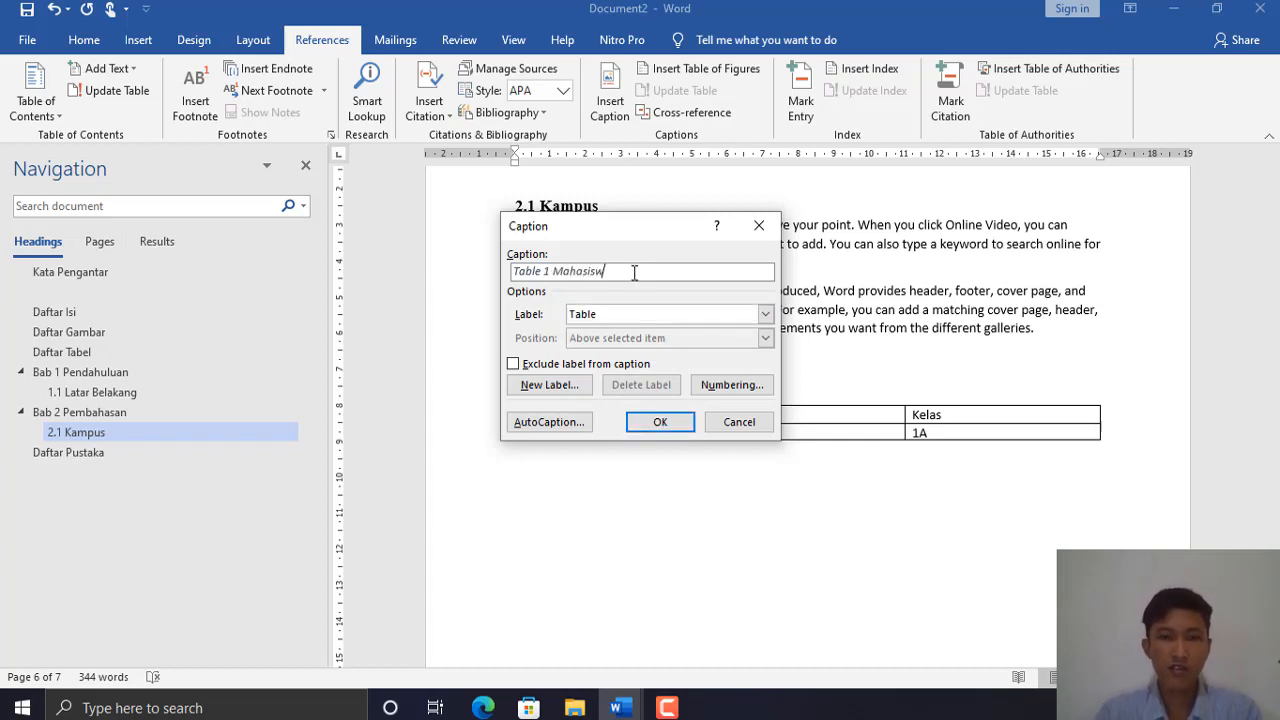
left_click(659, 425)
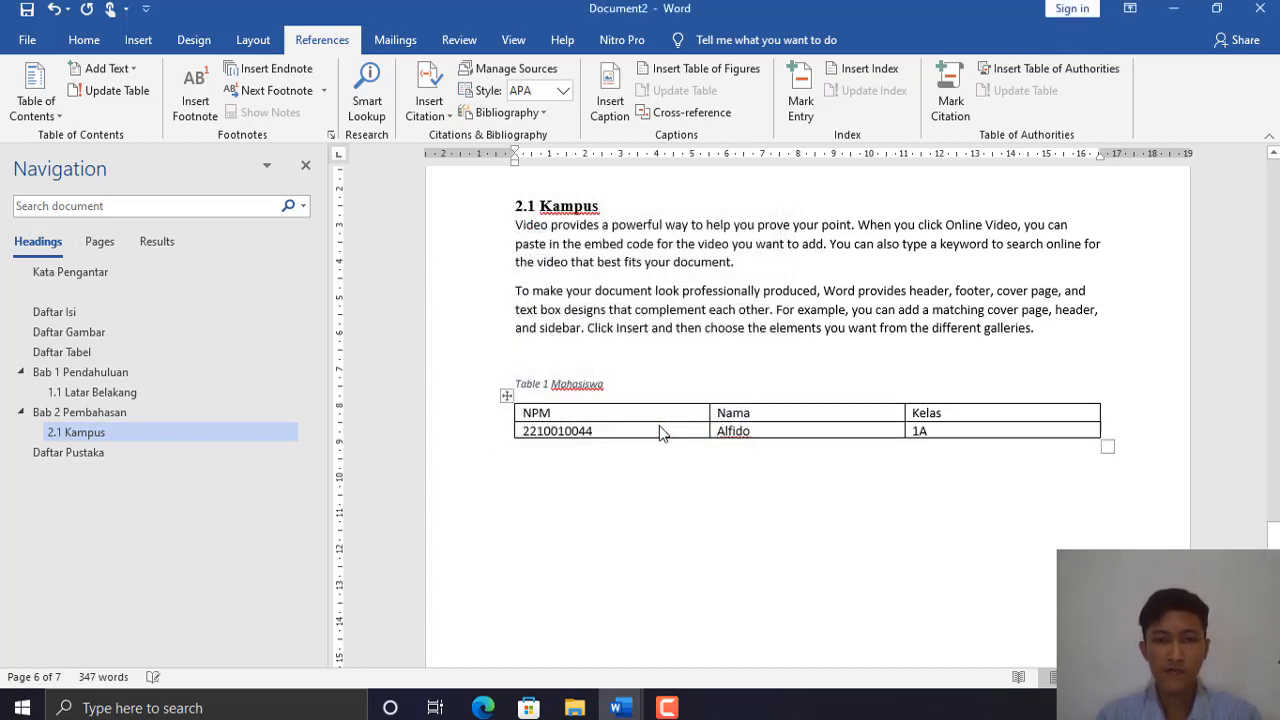
- Check the new caption line, then scroll down to the Daftar Pustaka page
left_click_drag(605, 384, 510, 387)
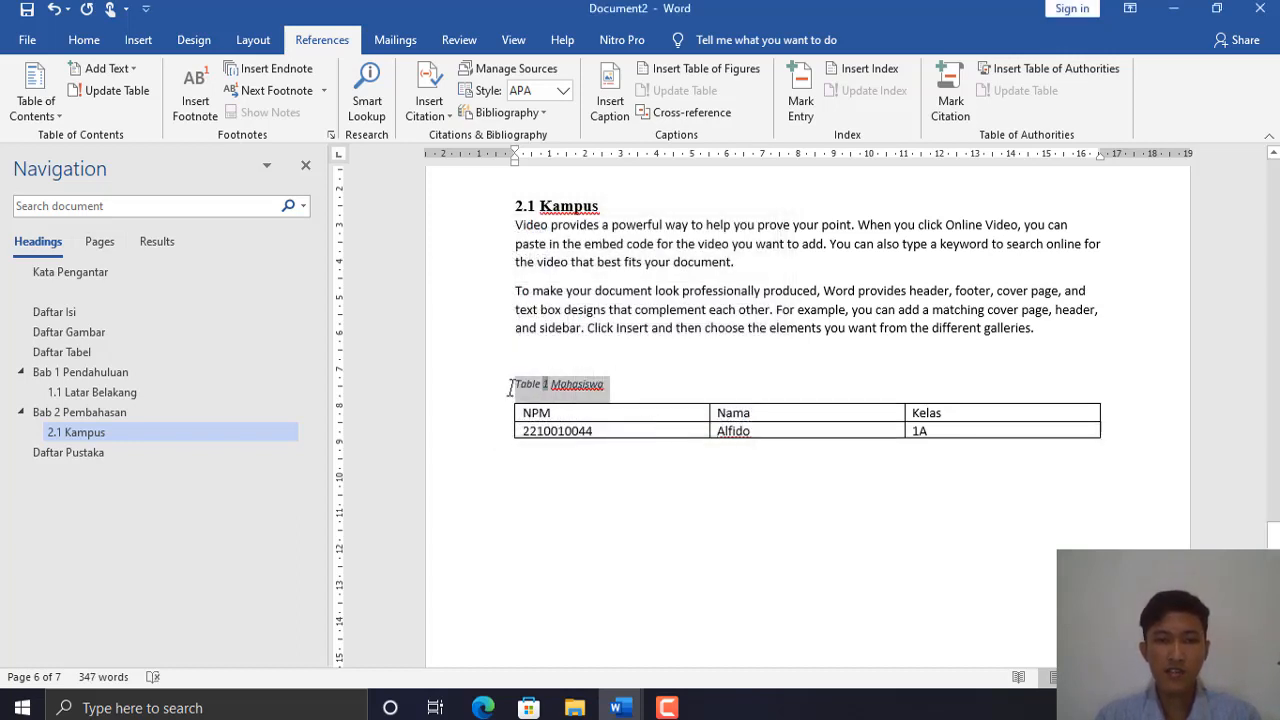
left_click(603, 389)
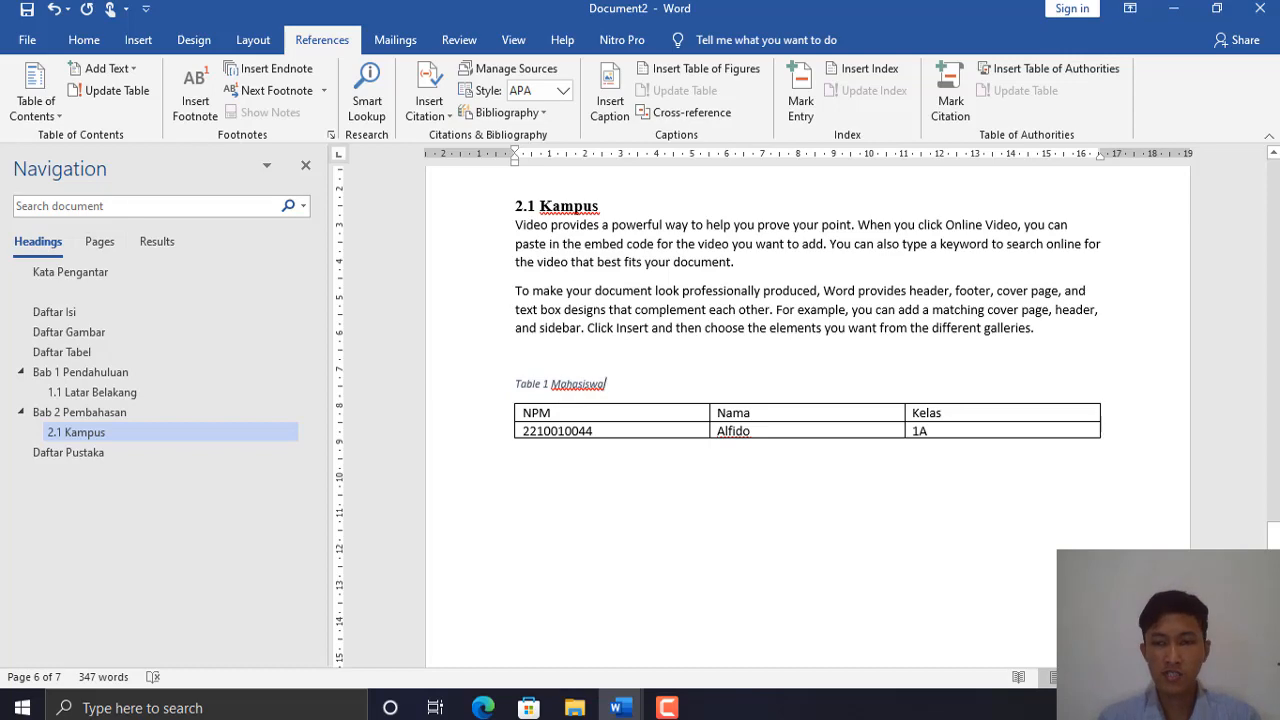
mouse_move(1274, 543)
left_mouse_down()
mouse_move(1273, 510)
mouse_move(1273, 548)
left_mouse_up()
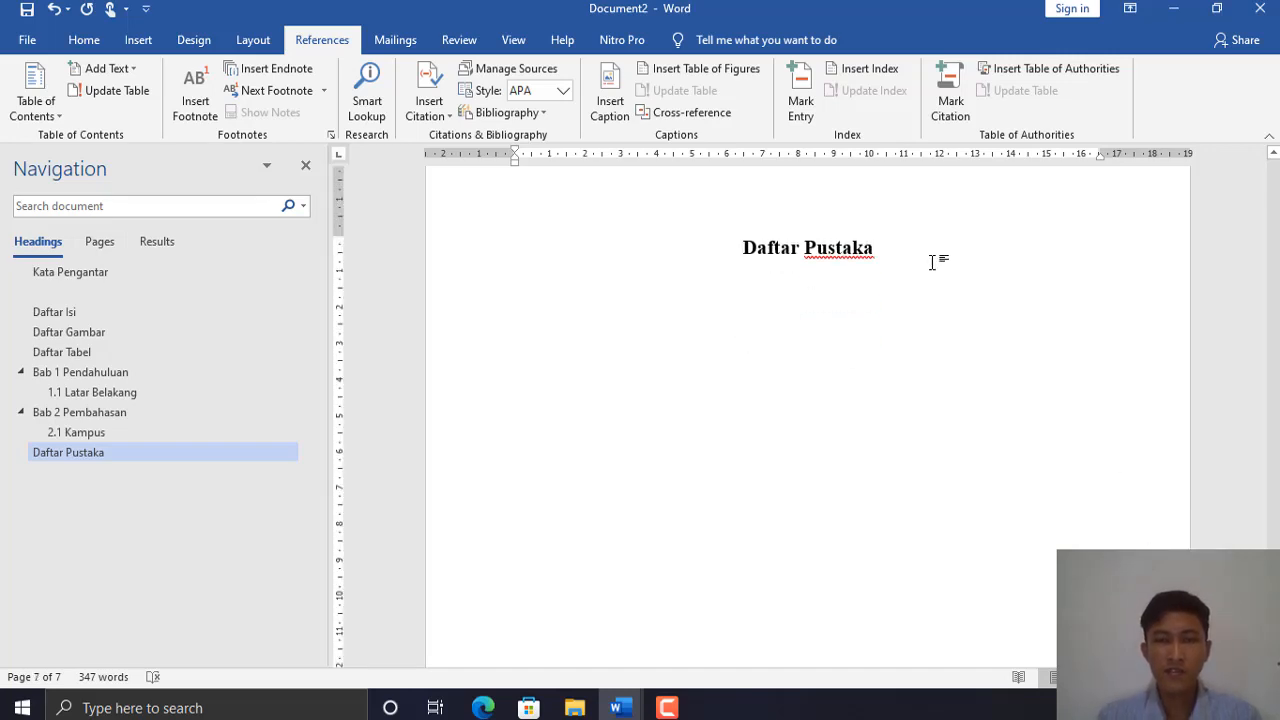
- In Manage Sources, delete the old Atomic Habits (2018) source and begin a new one
left_click(86, 39)
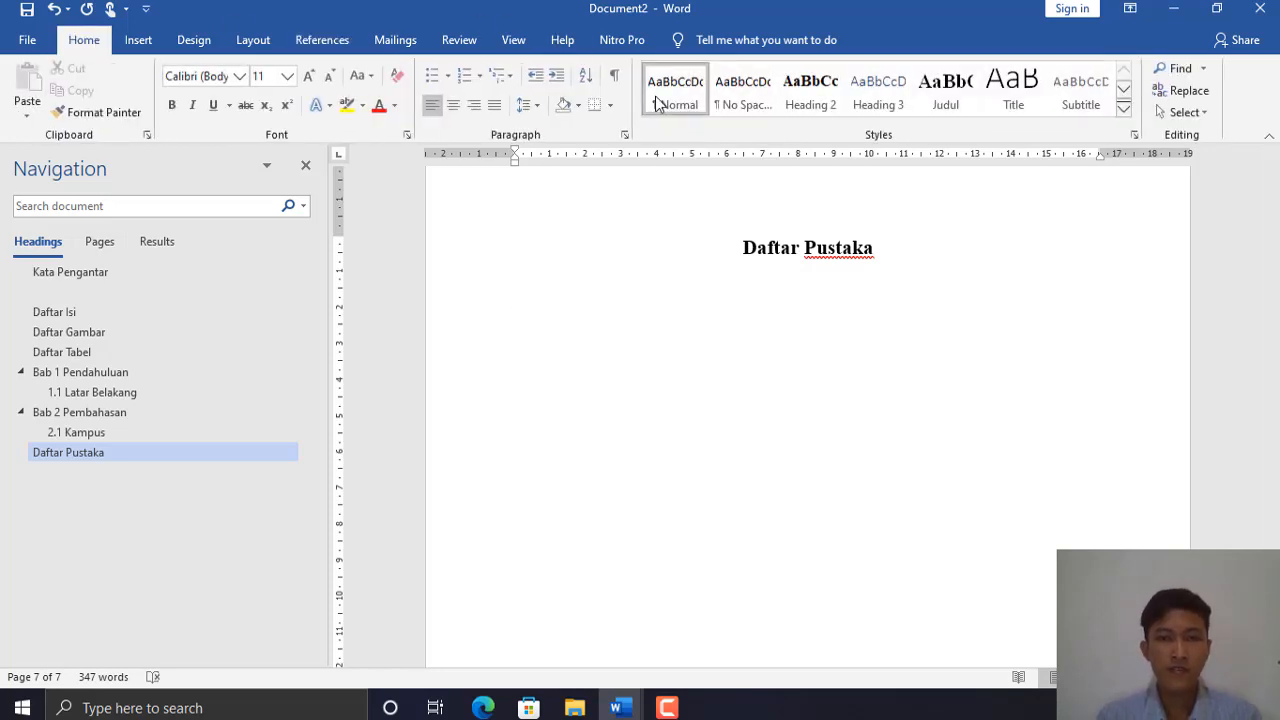
left_click(336, 42)
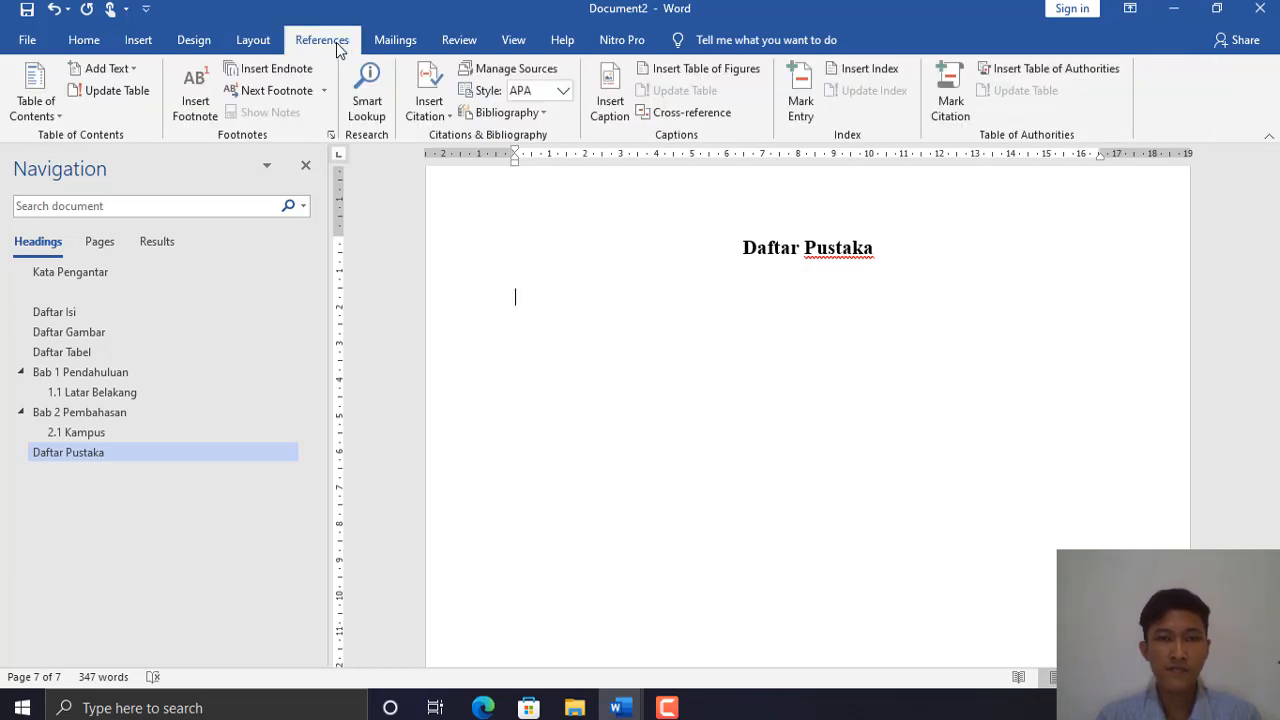
left_click(533, 70)
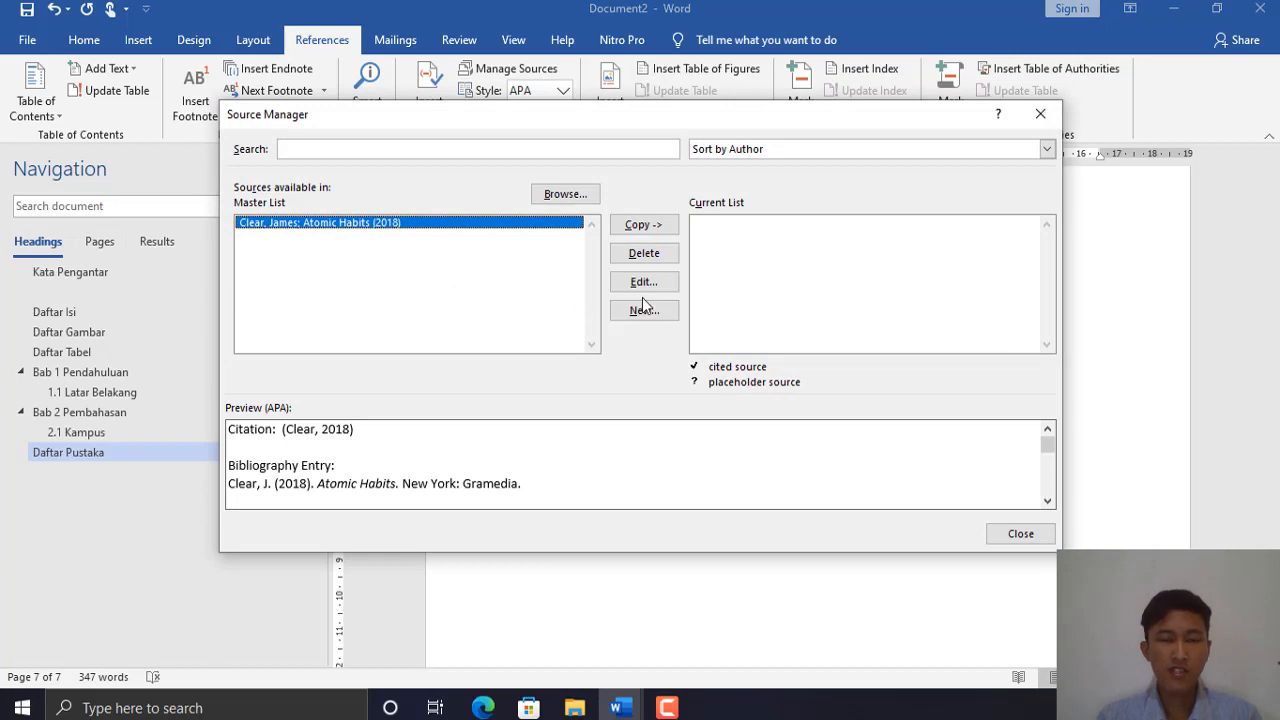
left_click(645, 253)
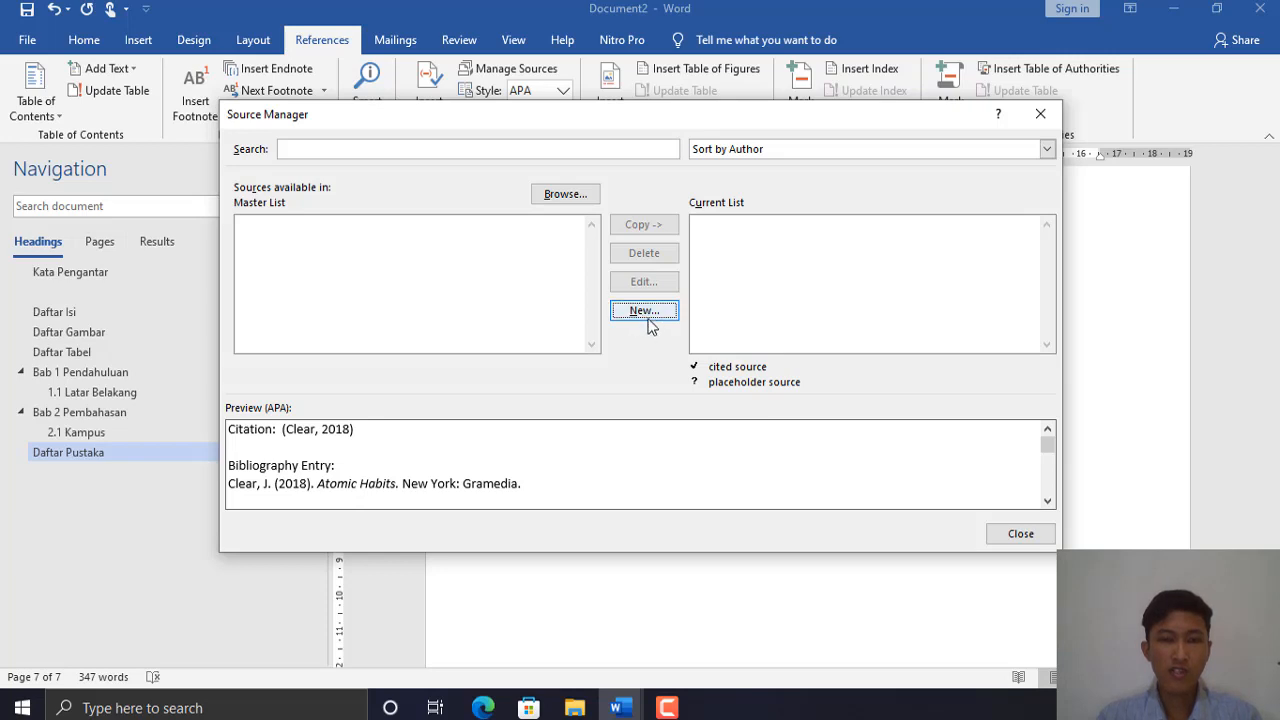
left_click(652, 314)
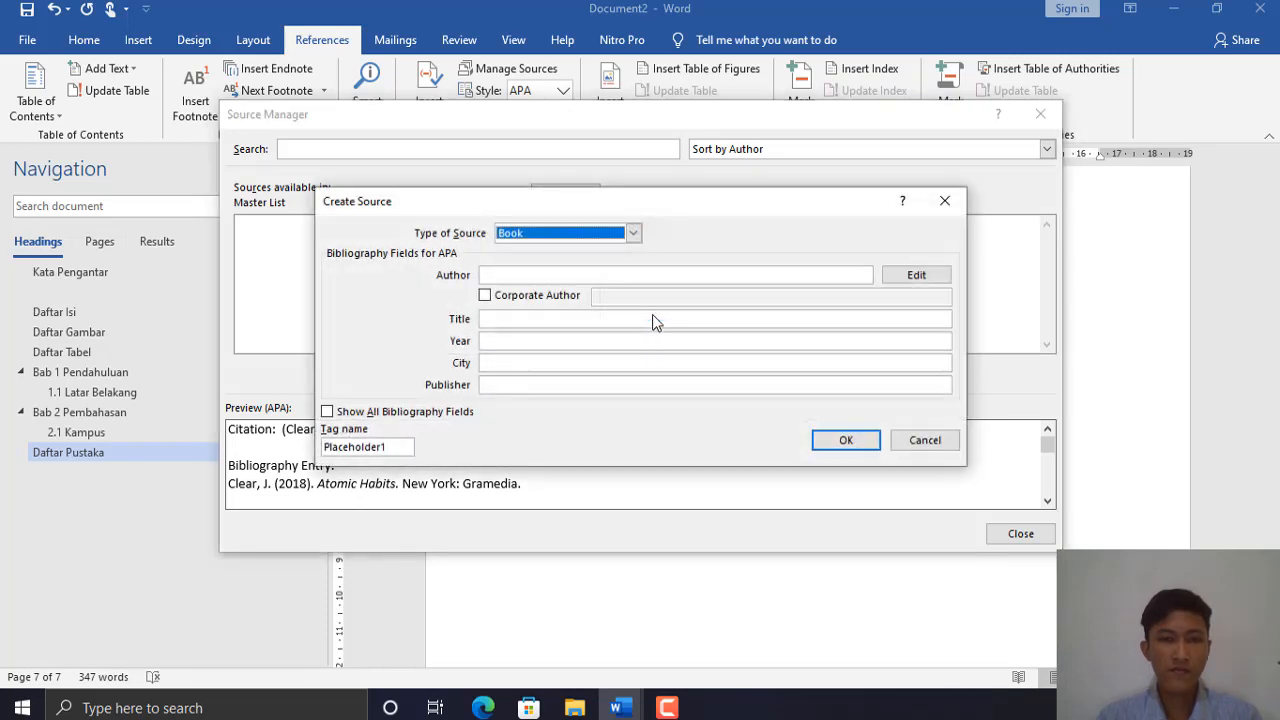
- Fill in a Book source: the author, title Atomic Habits, 2018, New York, Gramedia
left_click(634, 233)
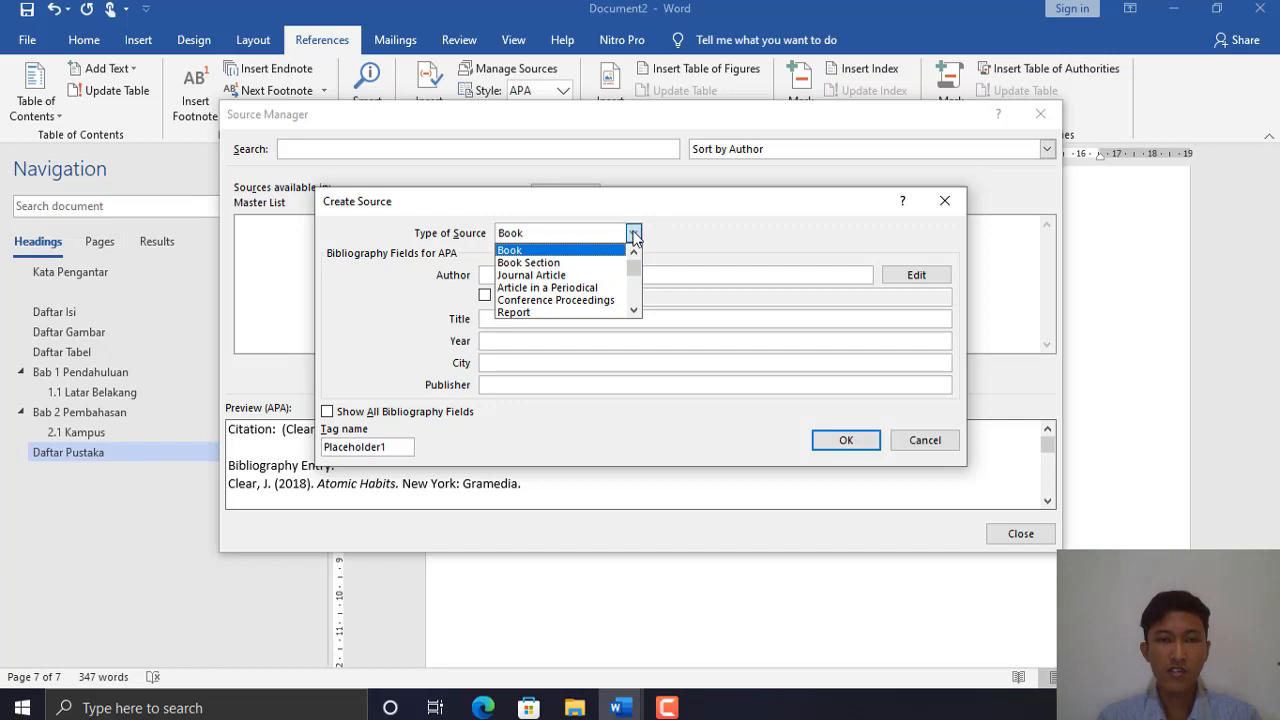
left_click(634, 234)
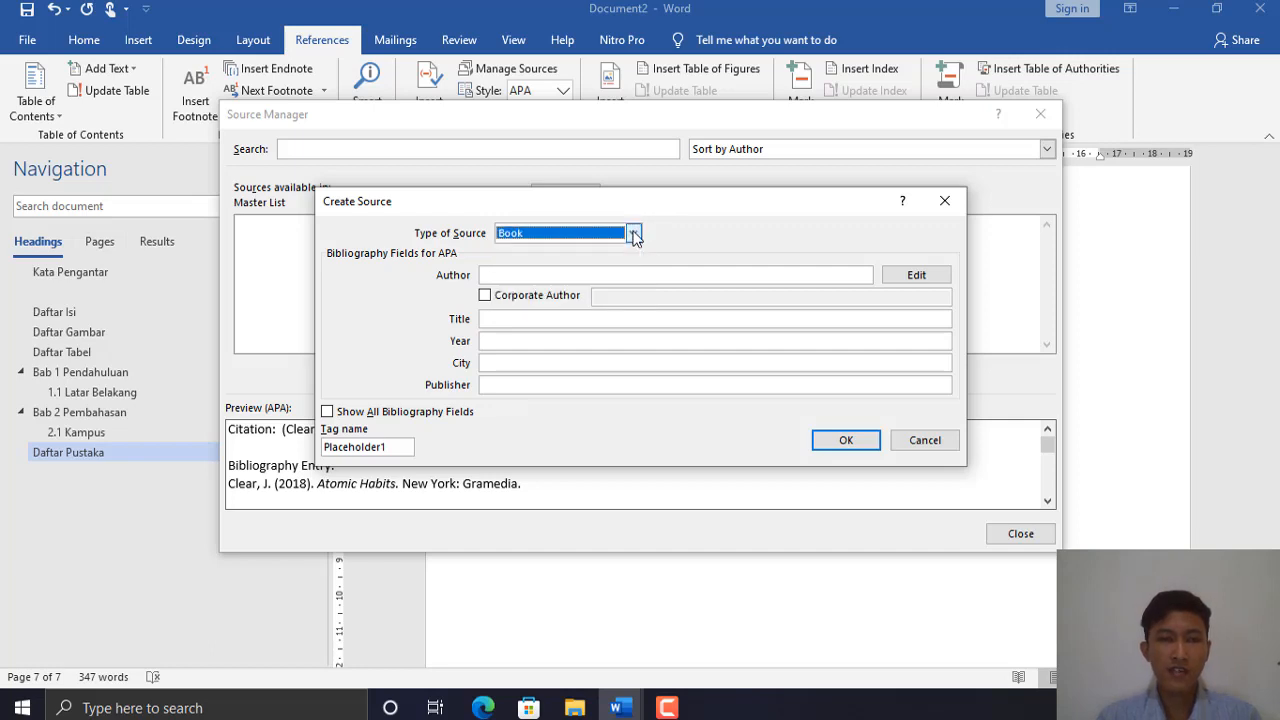
left_click(534, 277)
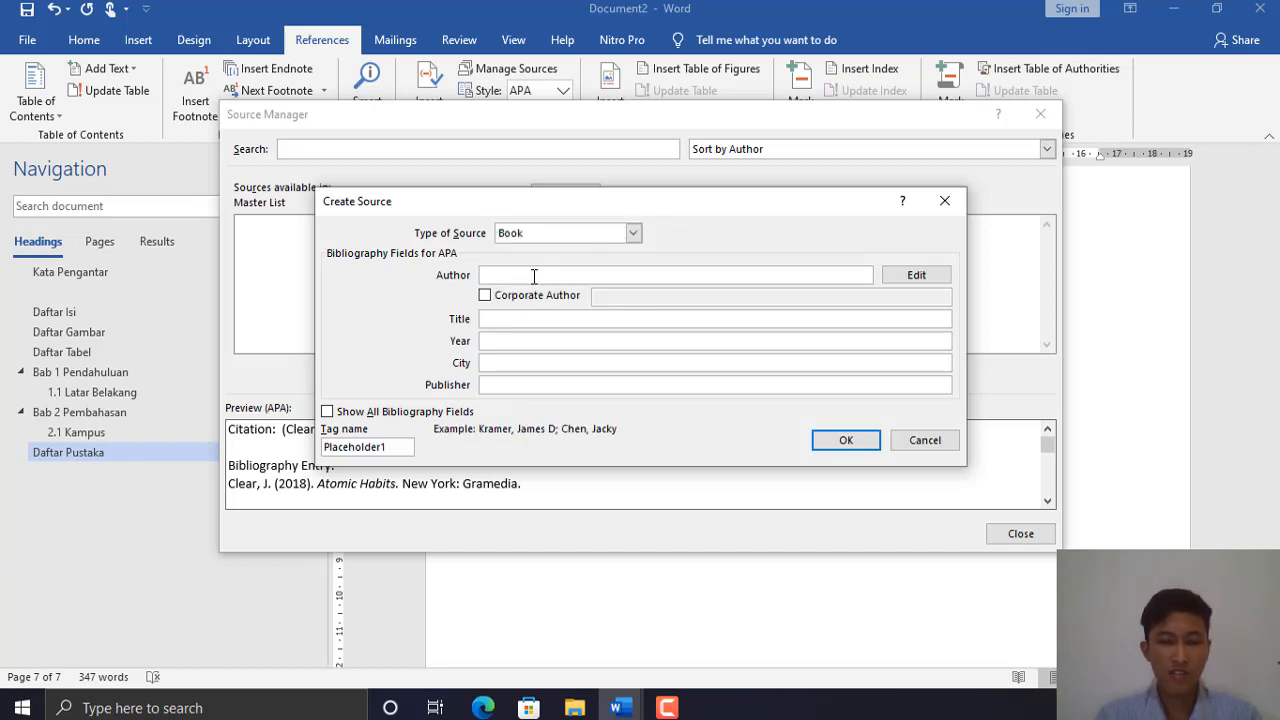
type("J")
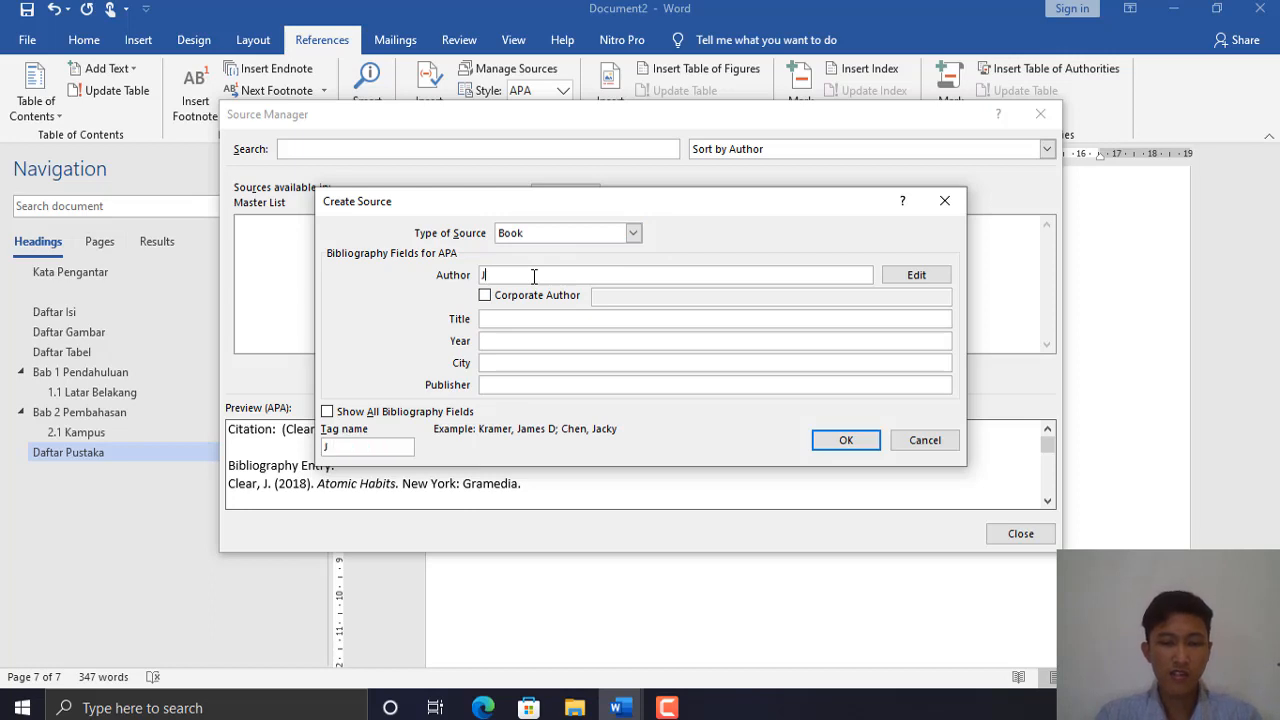
type("ames Clear")
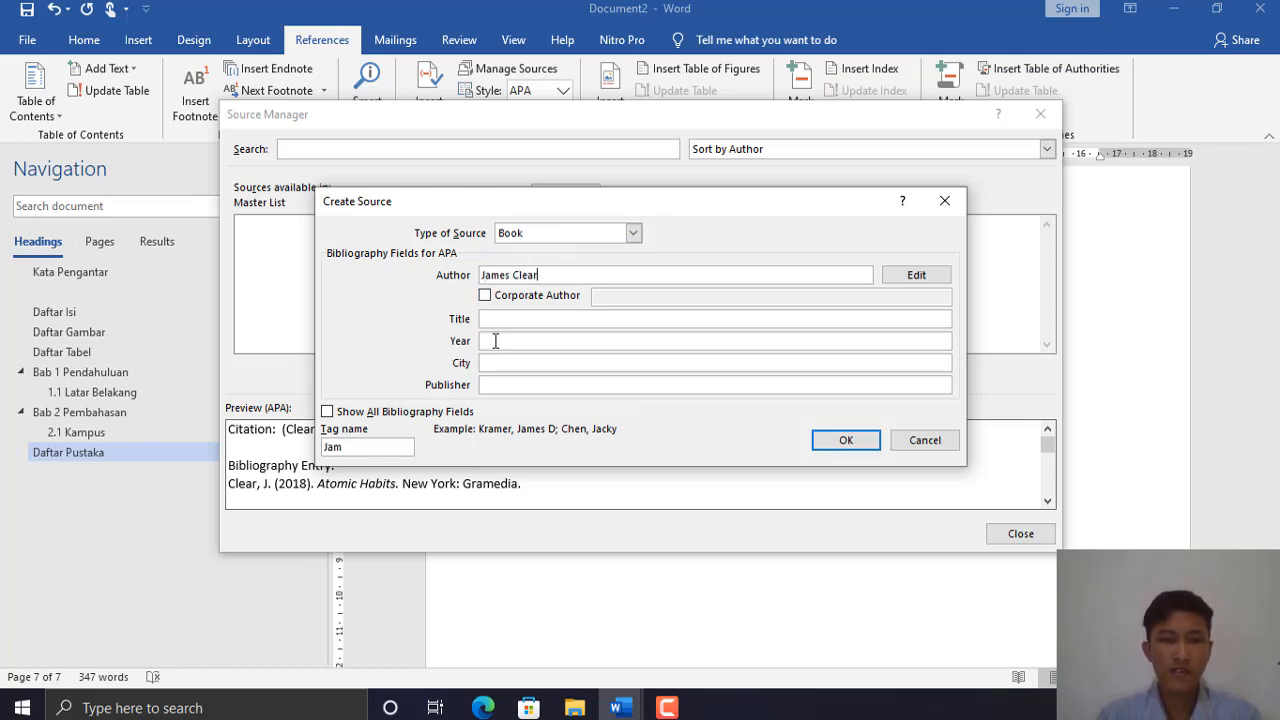
left_click(524, 320)
type("A")
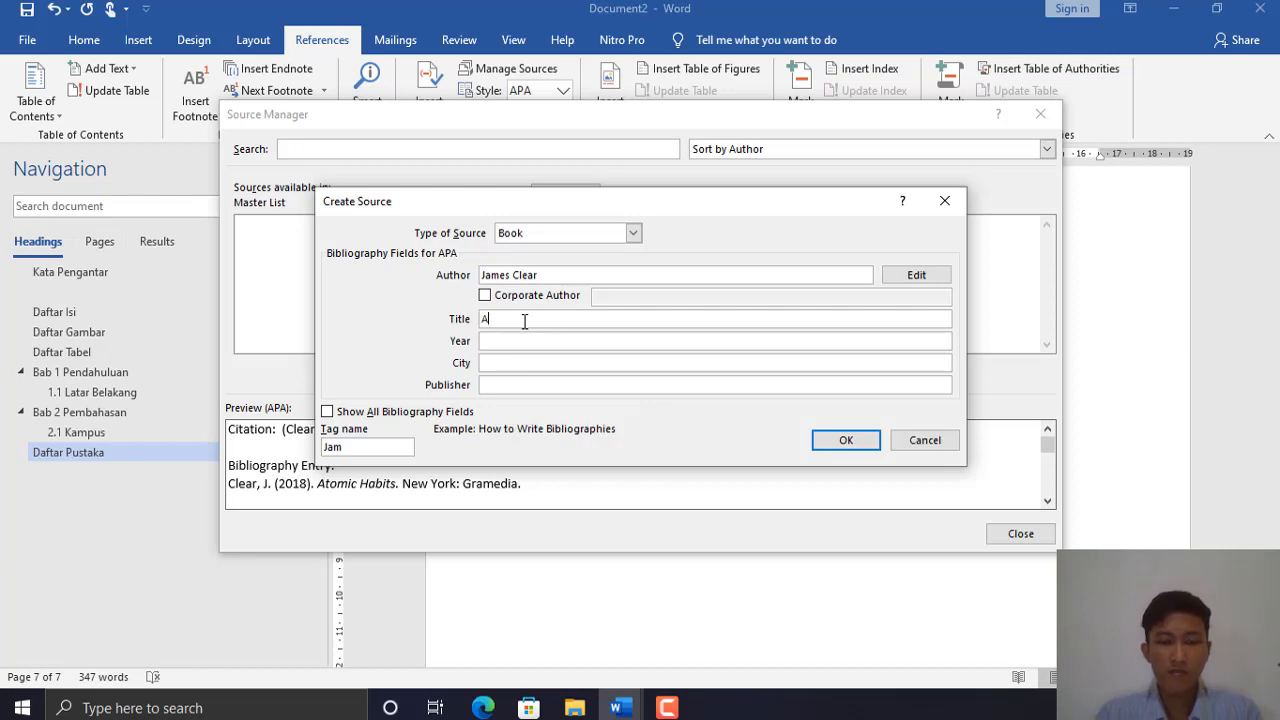
type("tomic Ha")
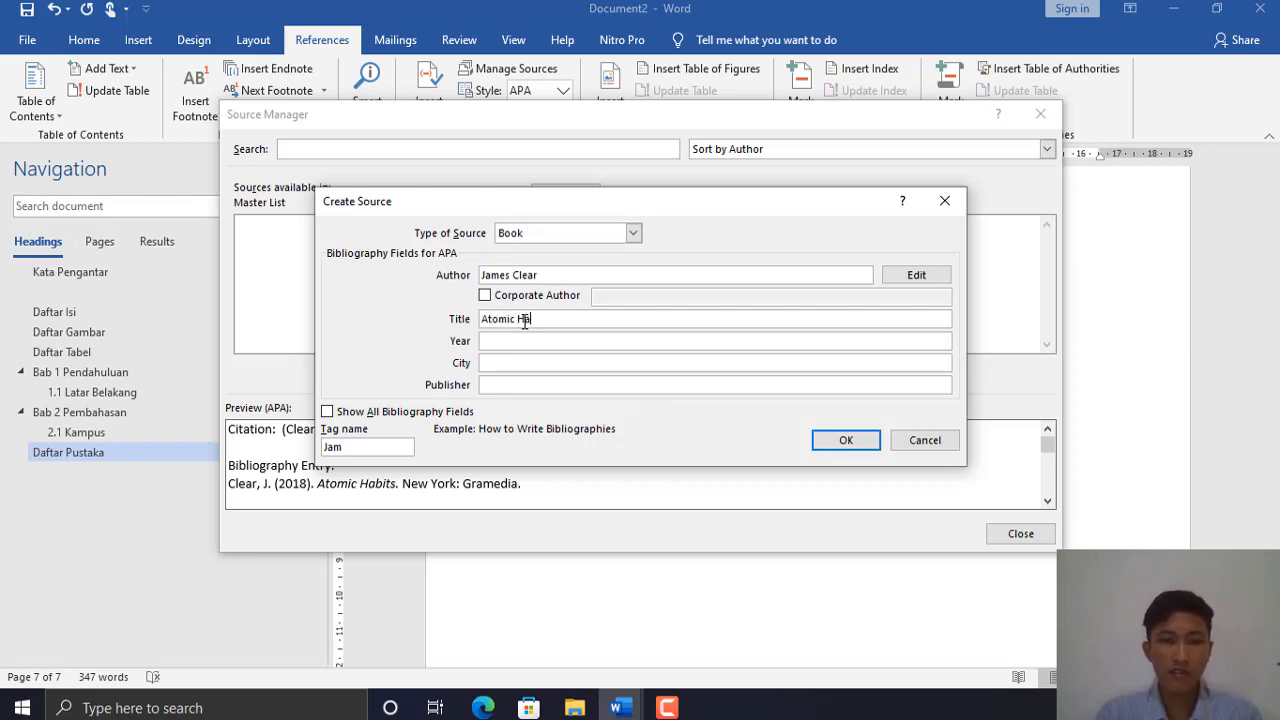
type("bits")
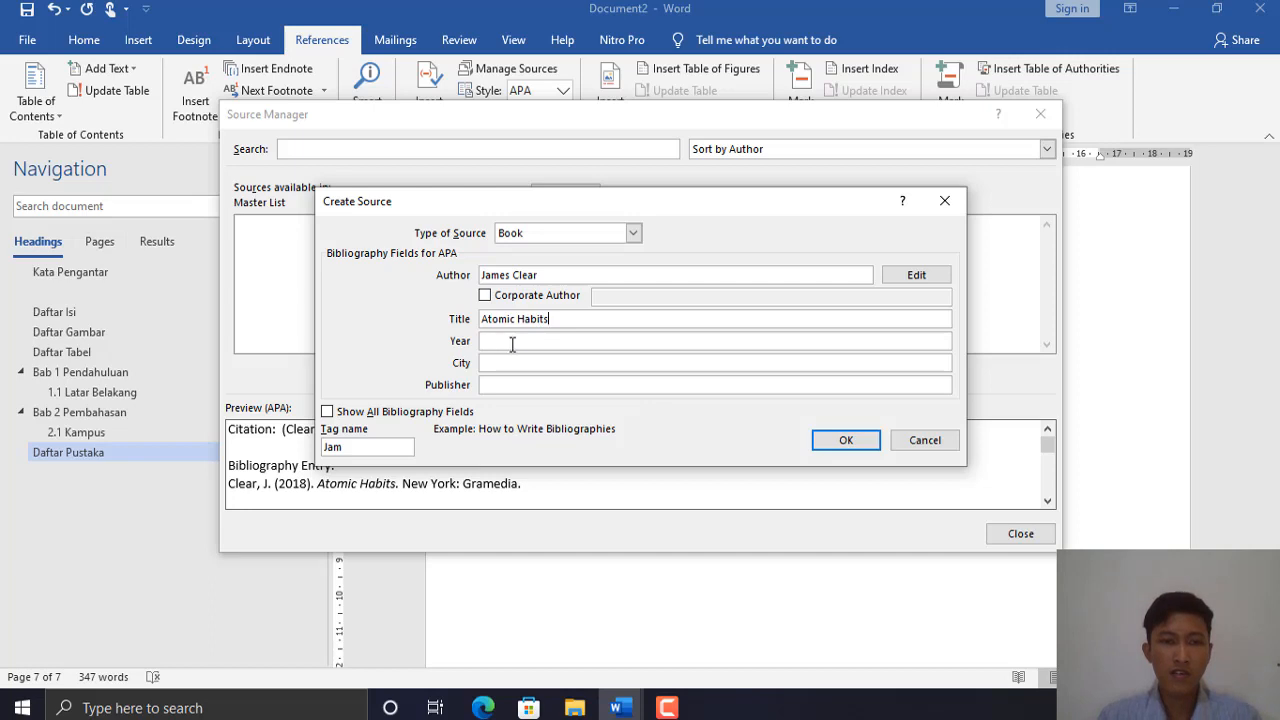
left_click(512, 342)
type("2018")
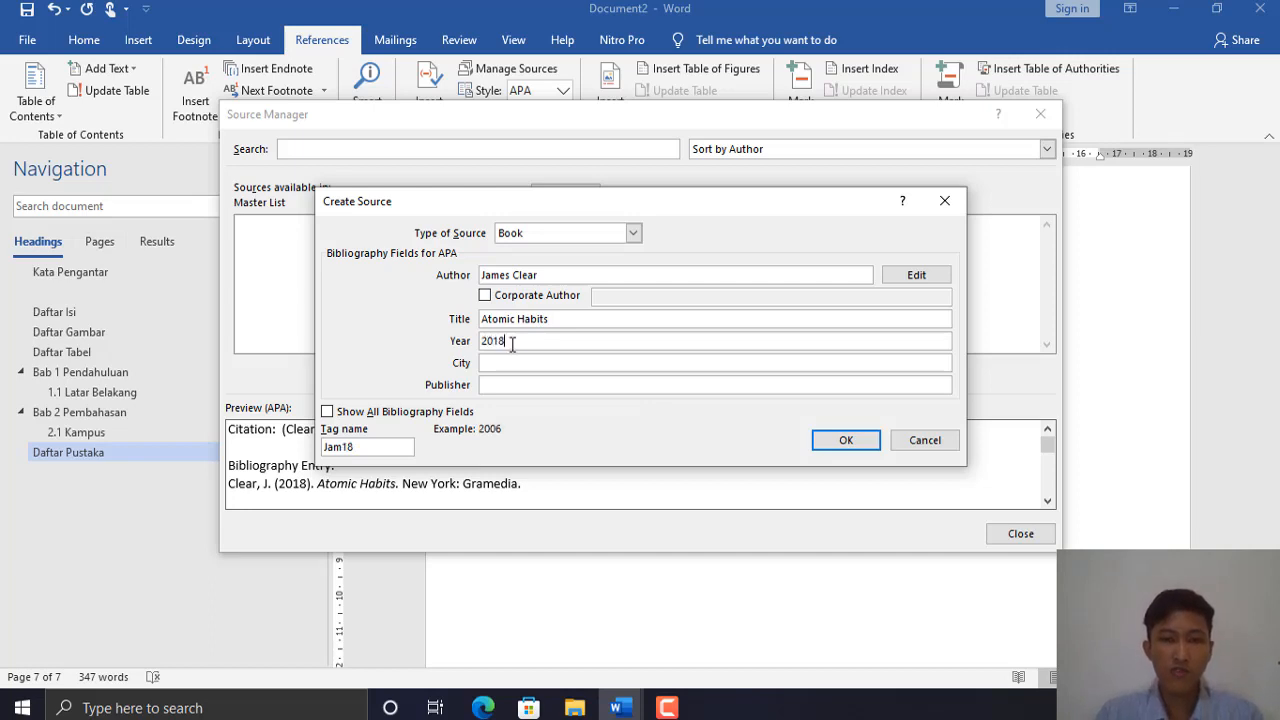
left_click(540, 363)
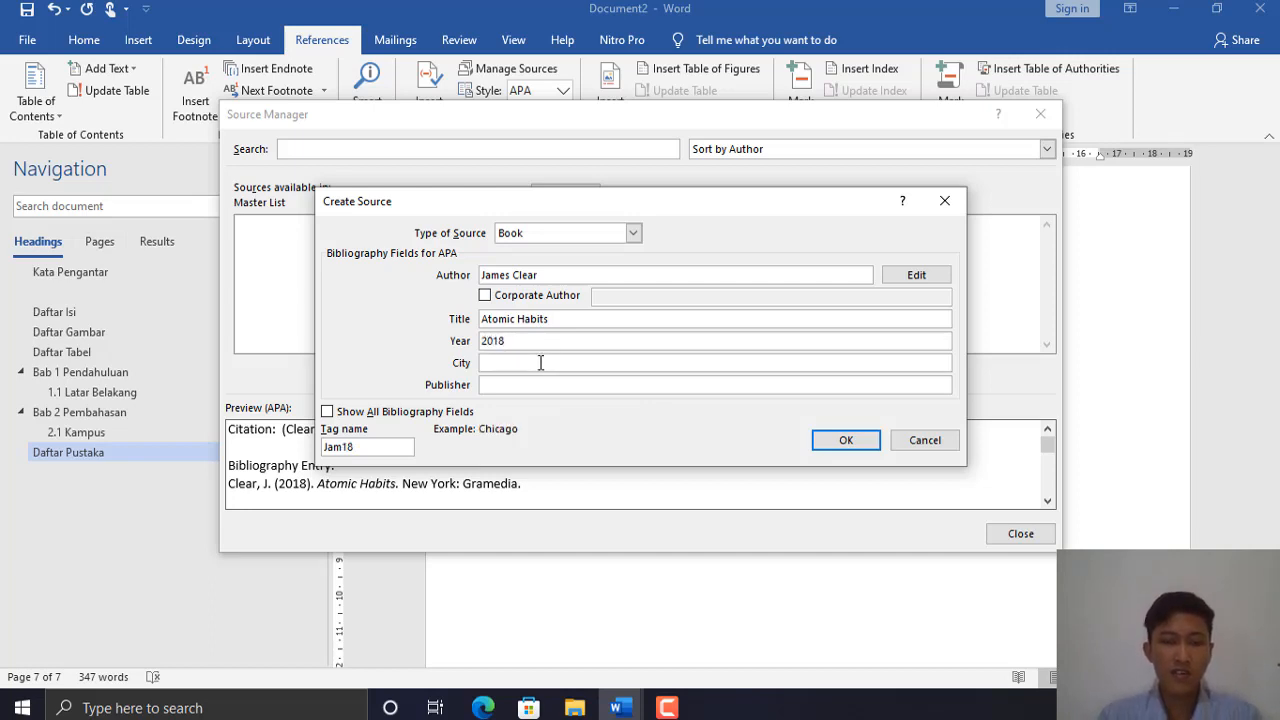
type("New")
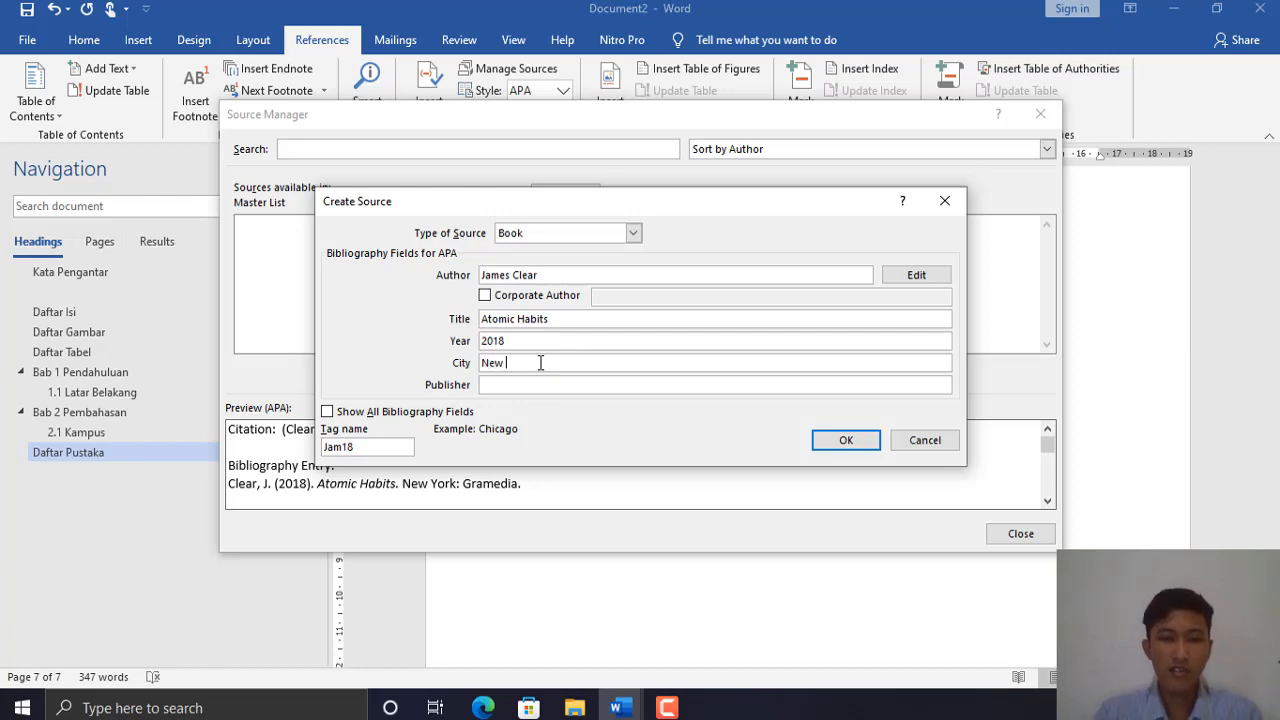
type(" York")
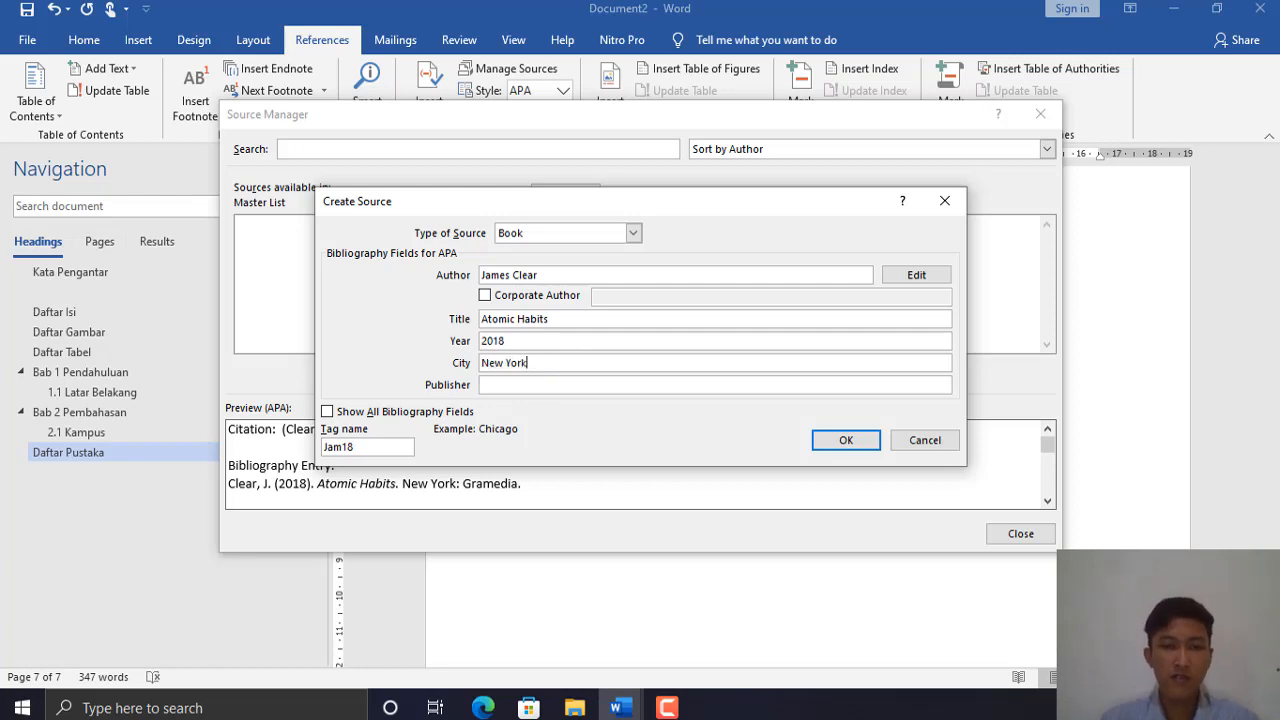
left_click(546, 385)
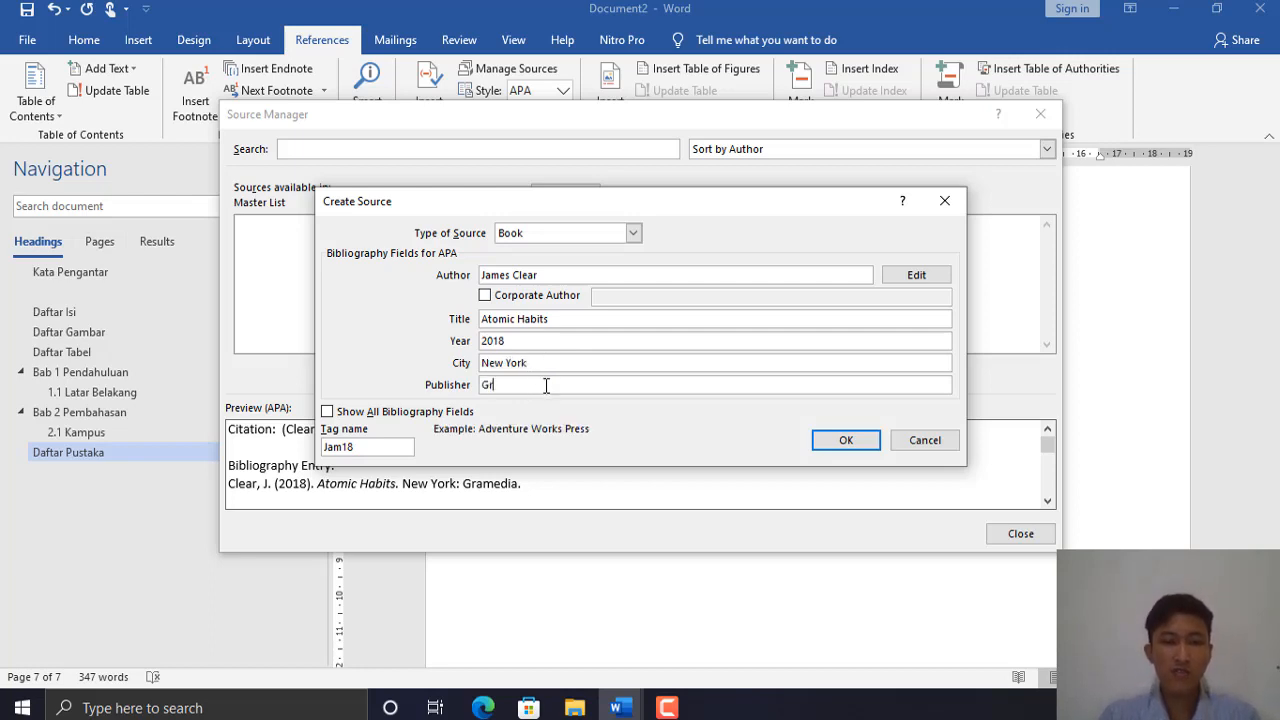
type("Gramedia")
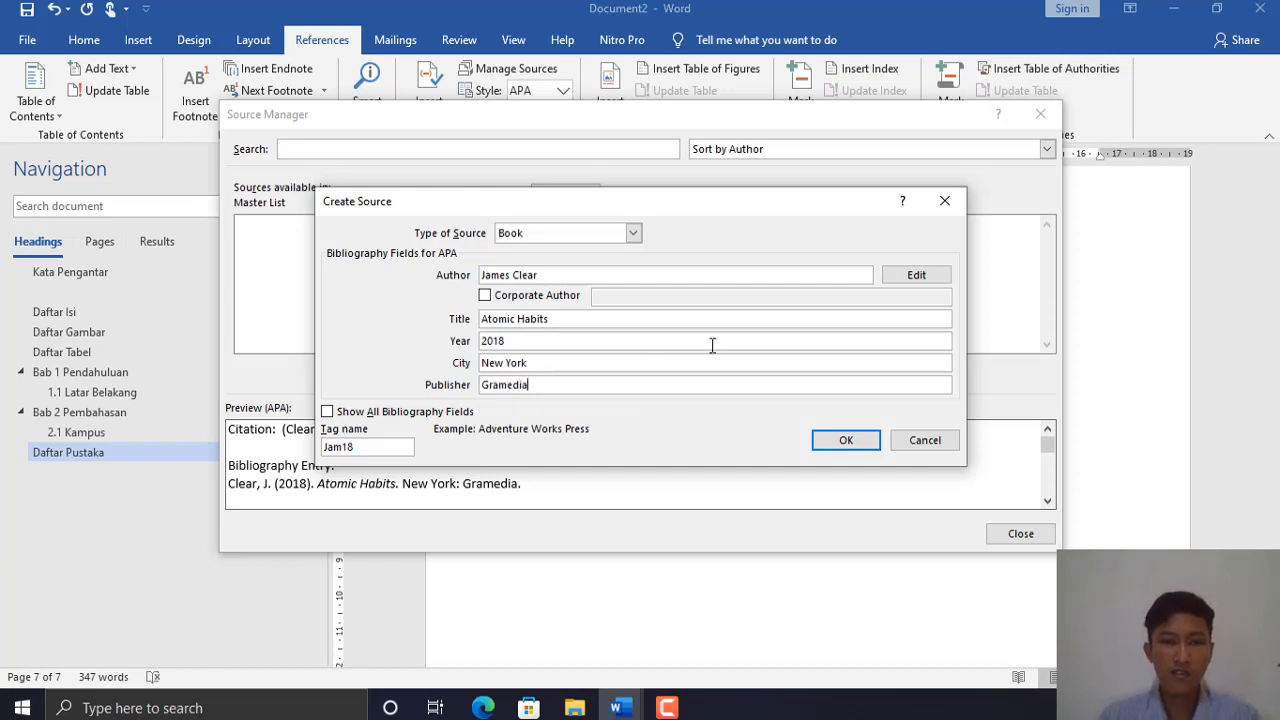
- Save the Atomic Habits source and close the Source Manager
left_click(845, 442)
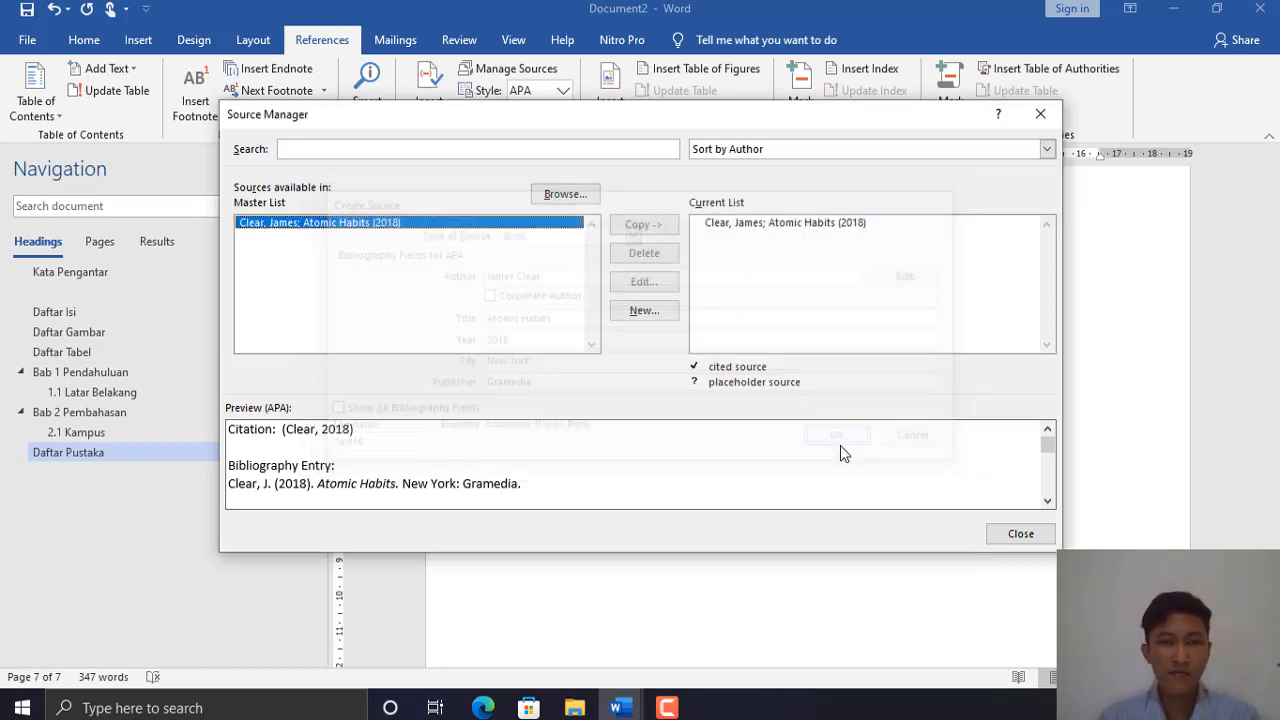
left_click(733, 222)
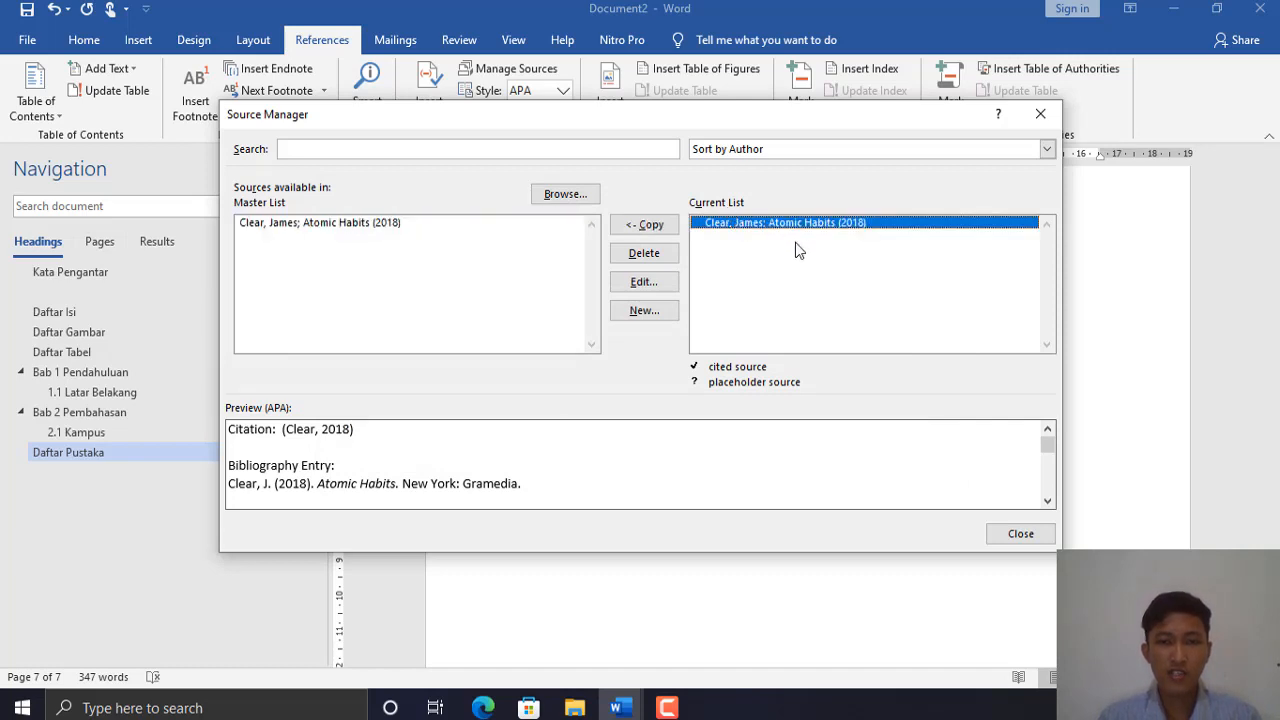
left_click(1020, 534)
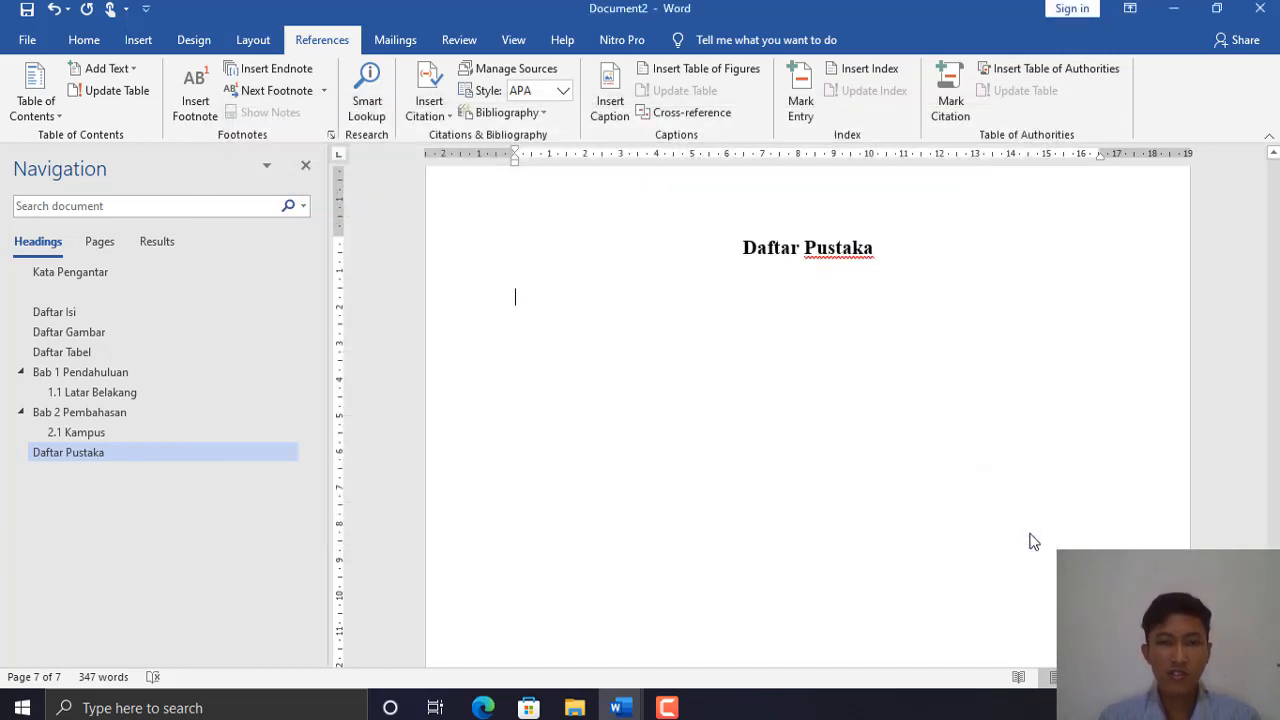
- Cite Atomic Habits (2018) after 'document.' at the end of the first Latar Belakang paragraph
left_click(434, 116)
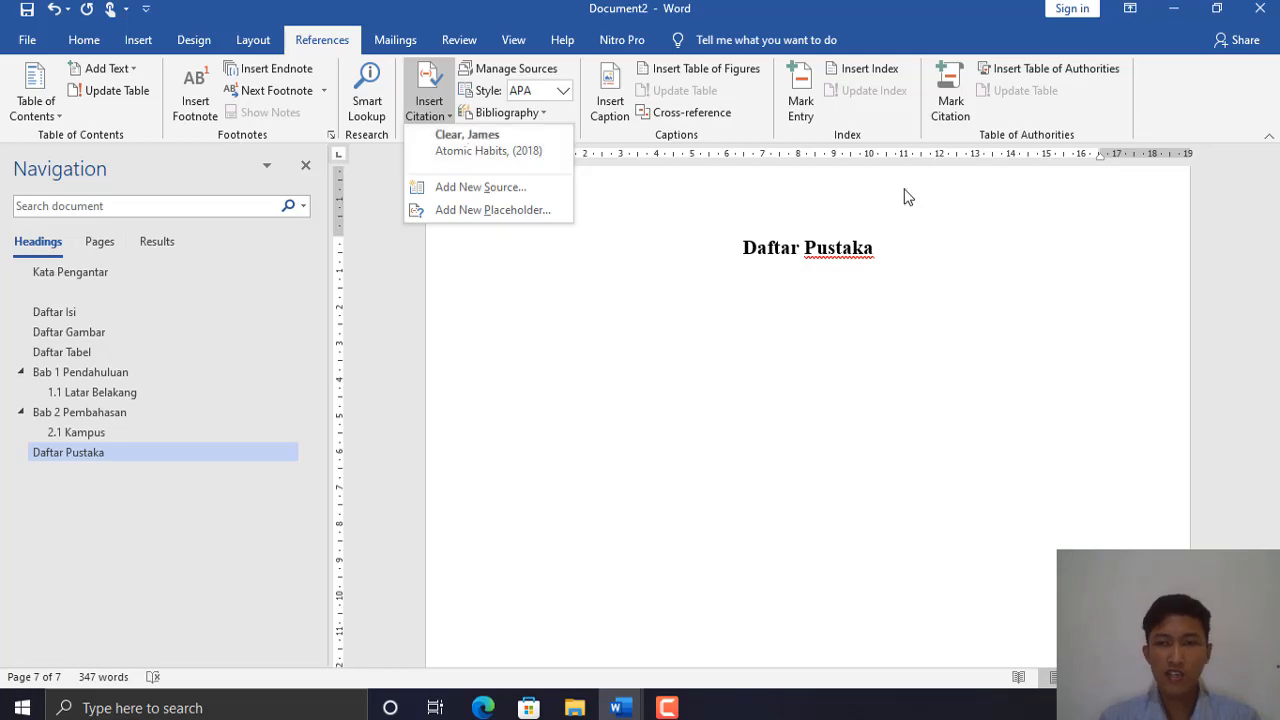
left_click(968, 495)
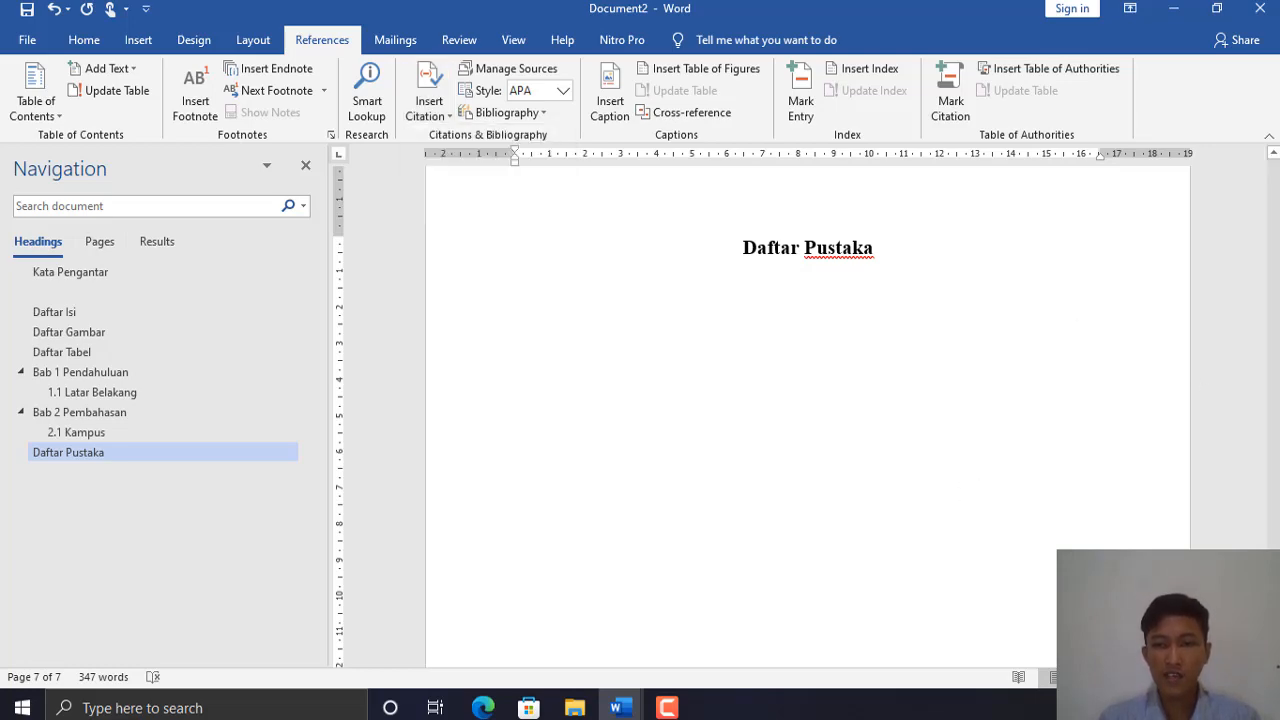
left_click_drag(1268, 610, 1270, 473)
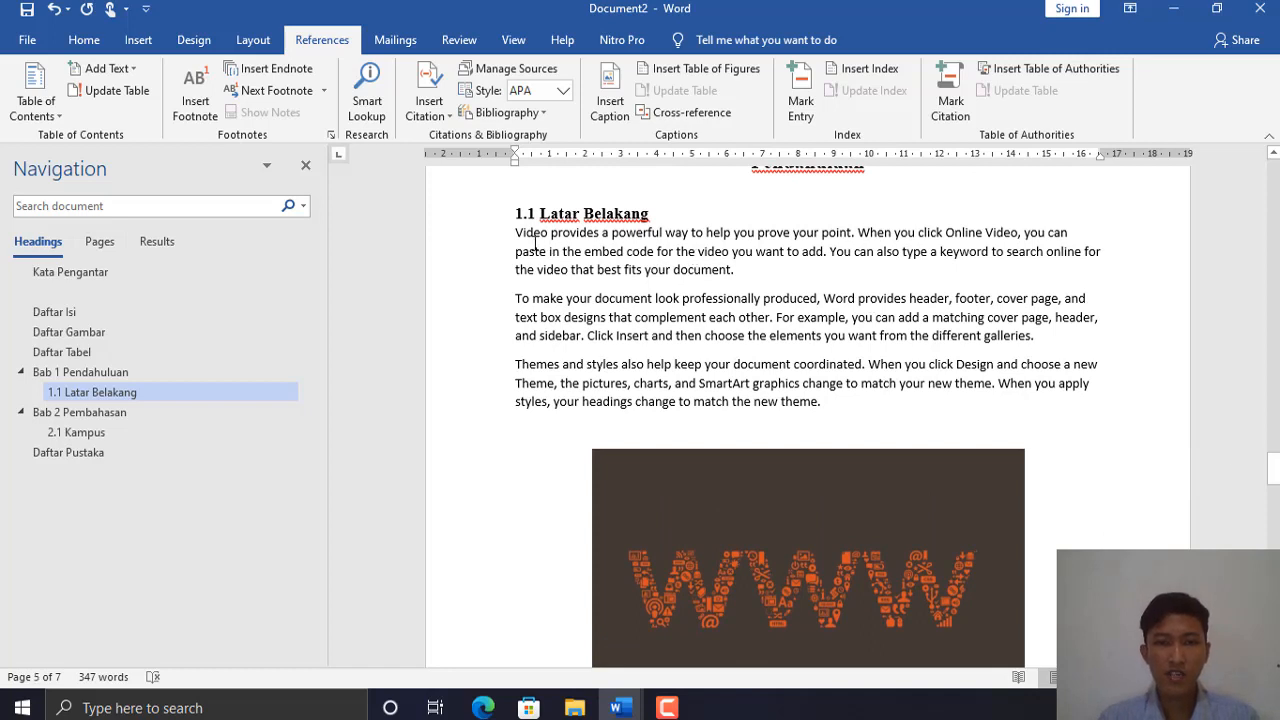
left_click_drag(518, 232, 713, 287)
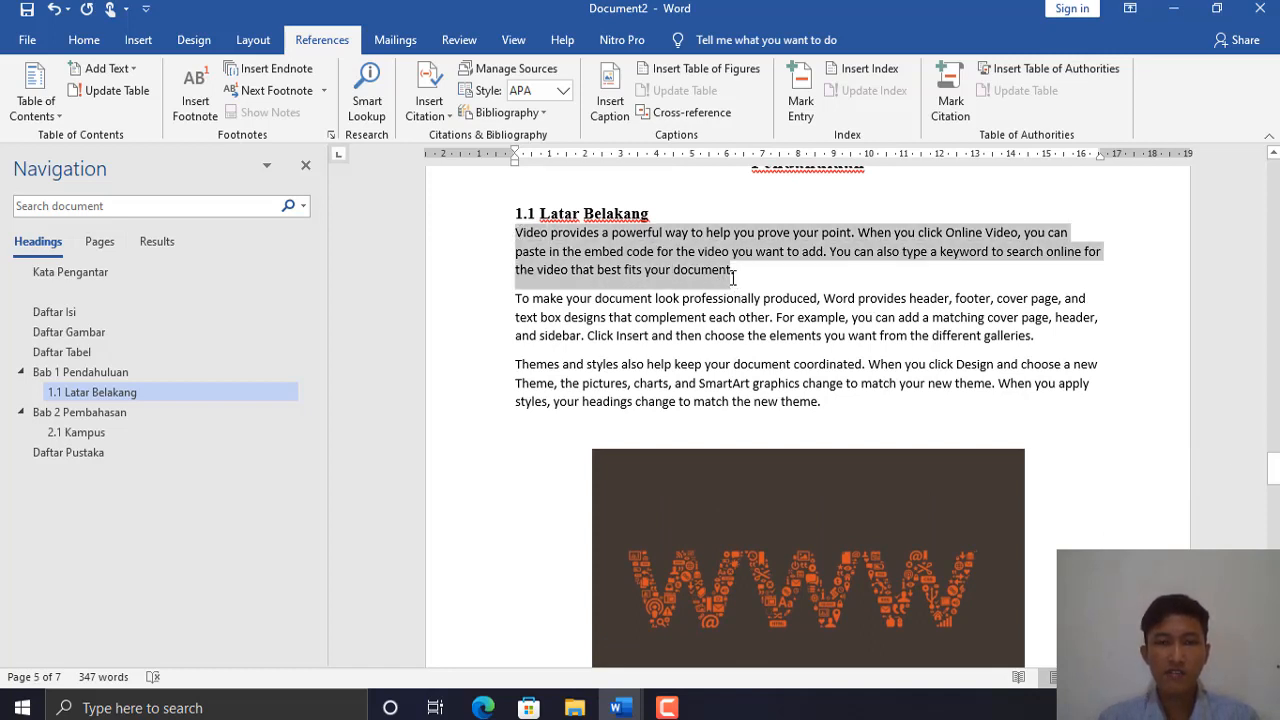
left_click(735, 273)
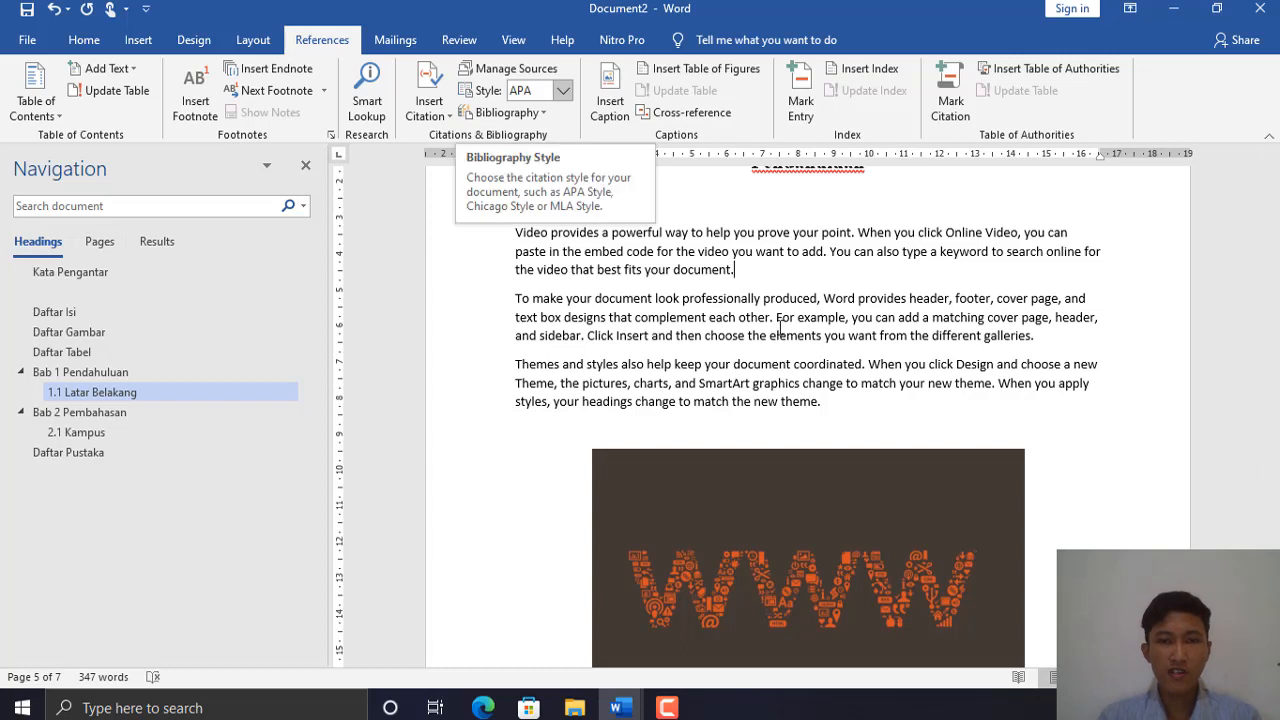
left_click(441, 118)
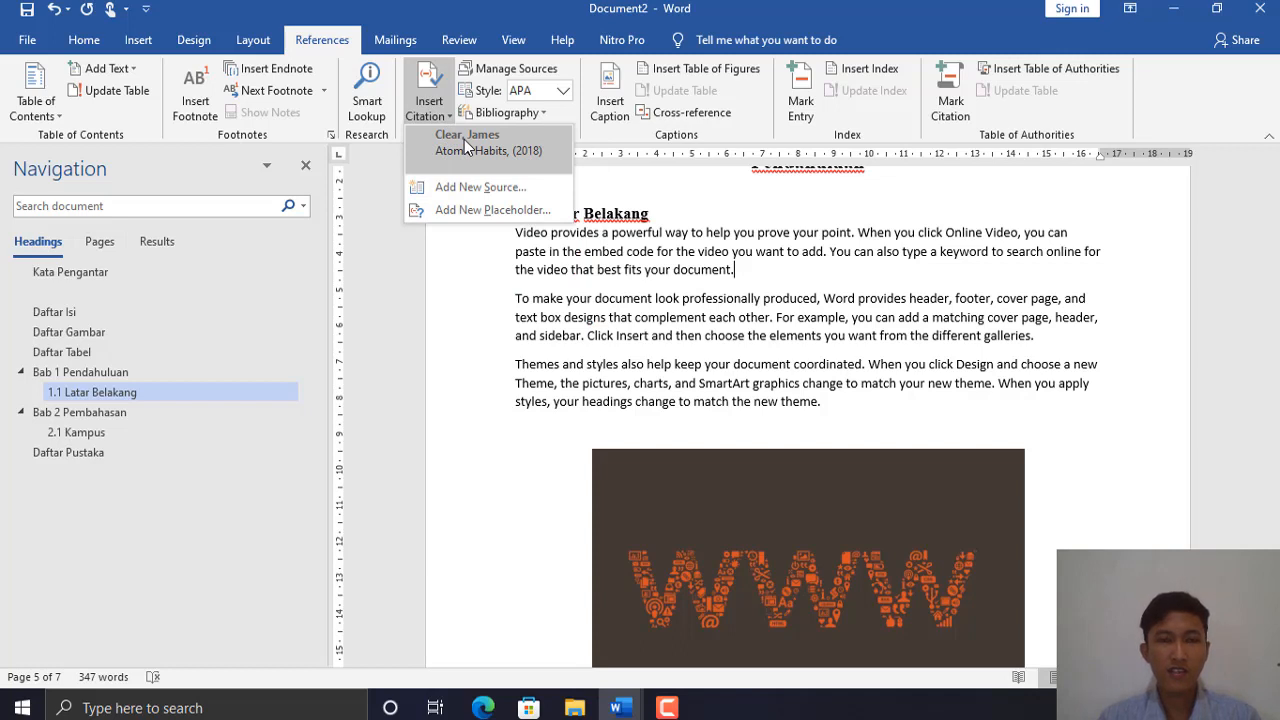
left_click(466, 143)
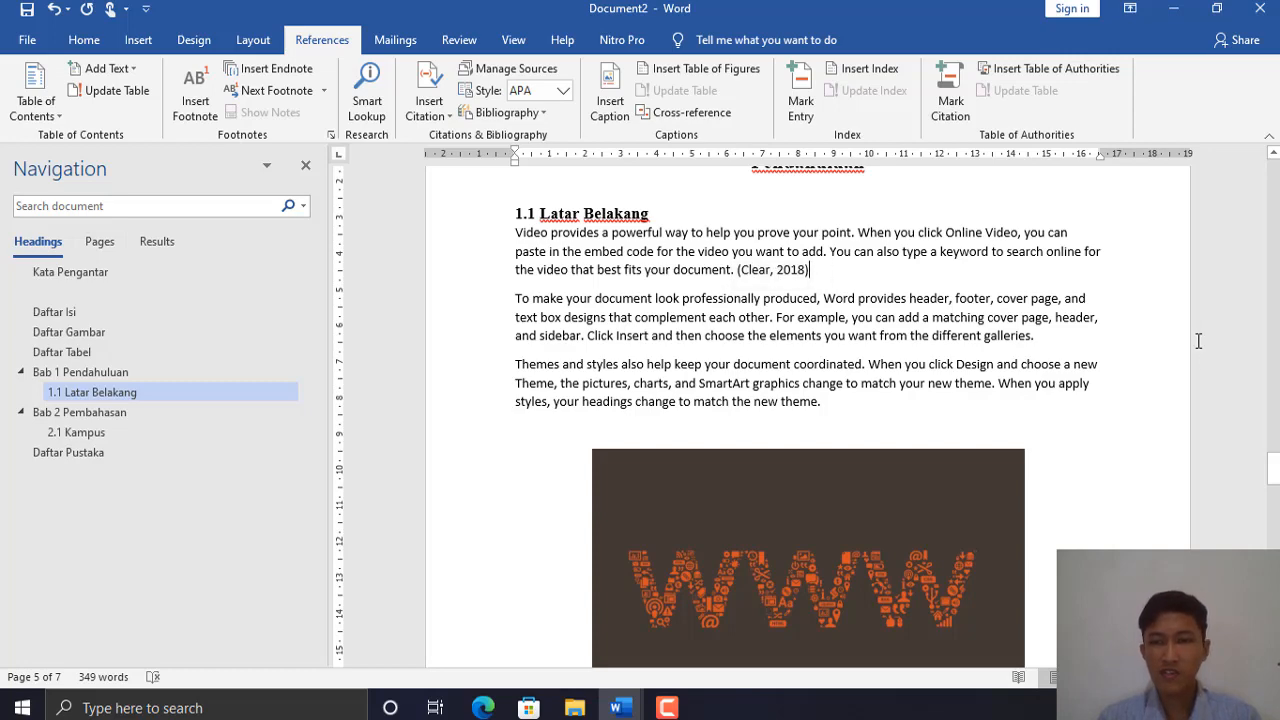
left_click_drag(1273, 468, 1273, 486)
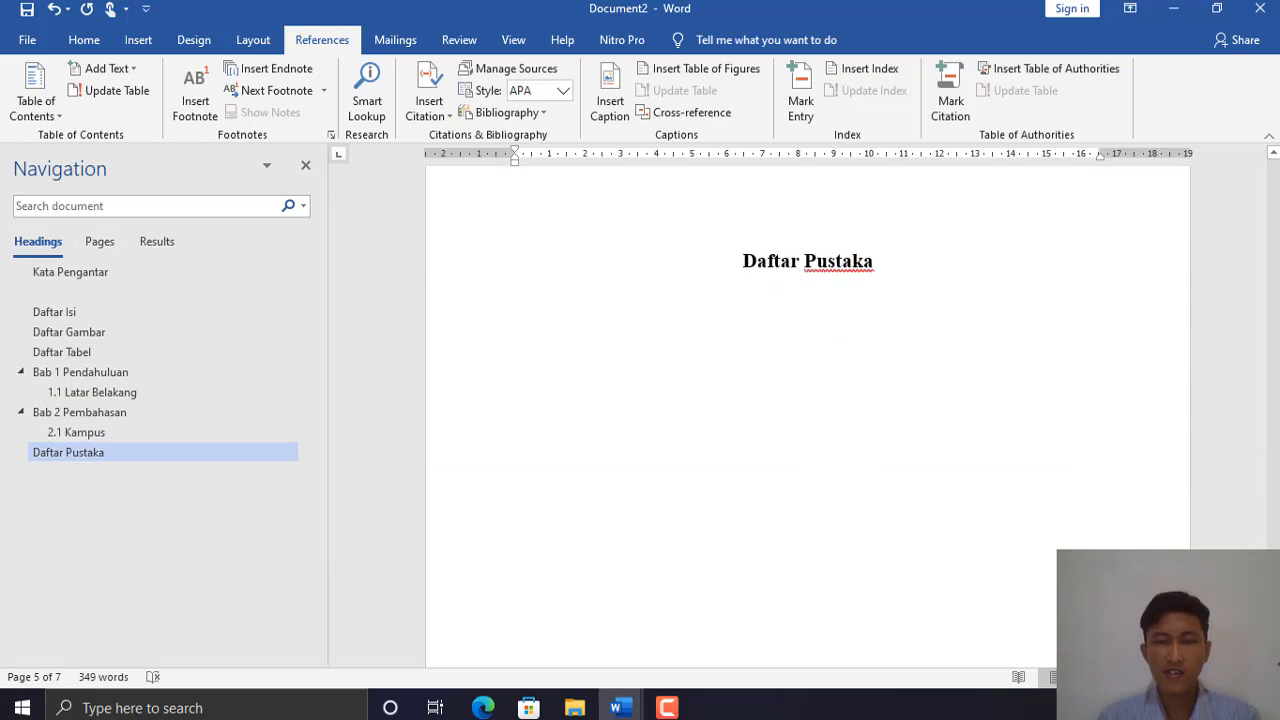
- Insert a Bibliography listing the Atomic Habits entry below the Daftar Pustaka heading
left_click(563, 328)
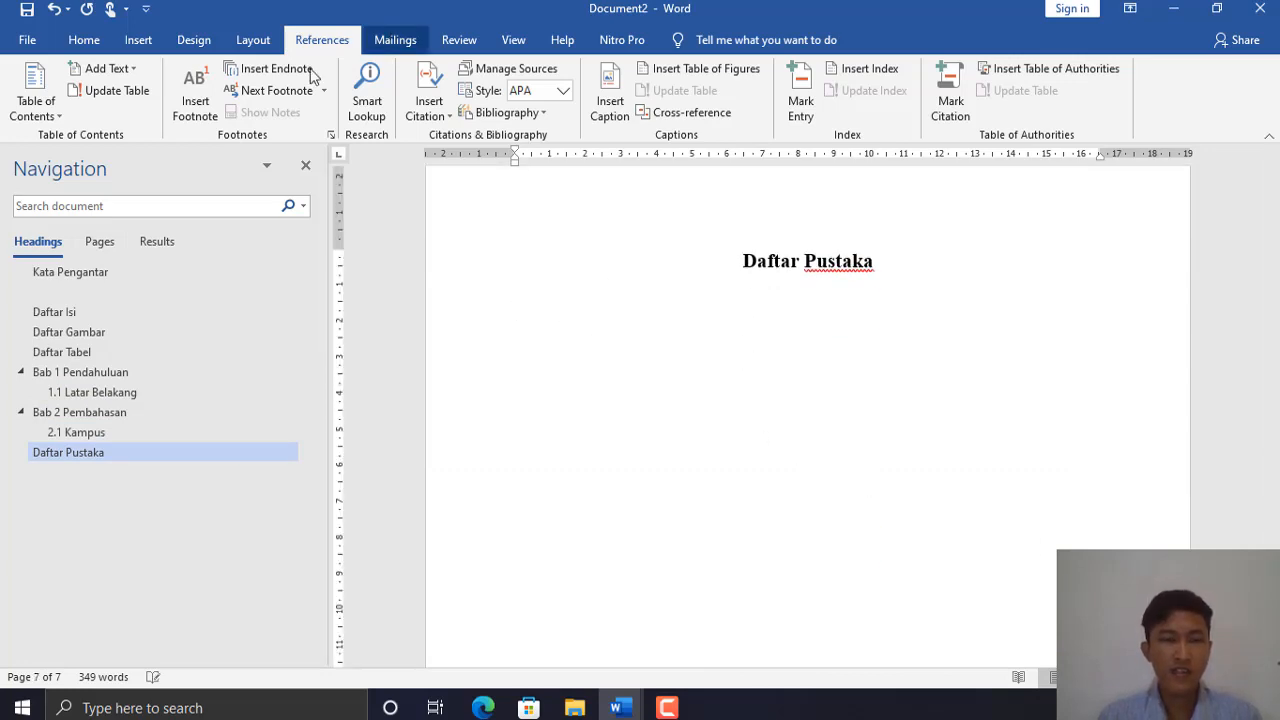
left_click(533, 112)
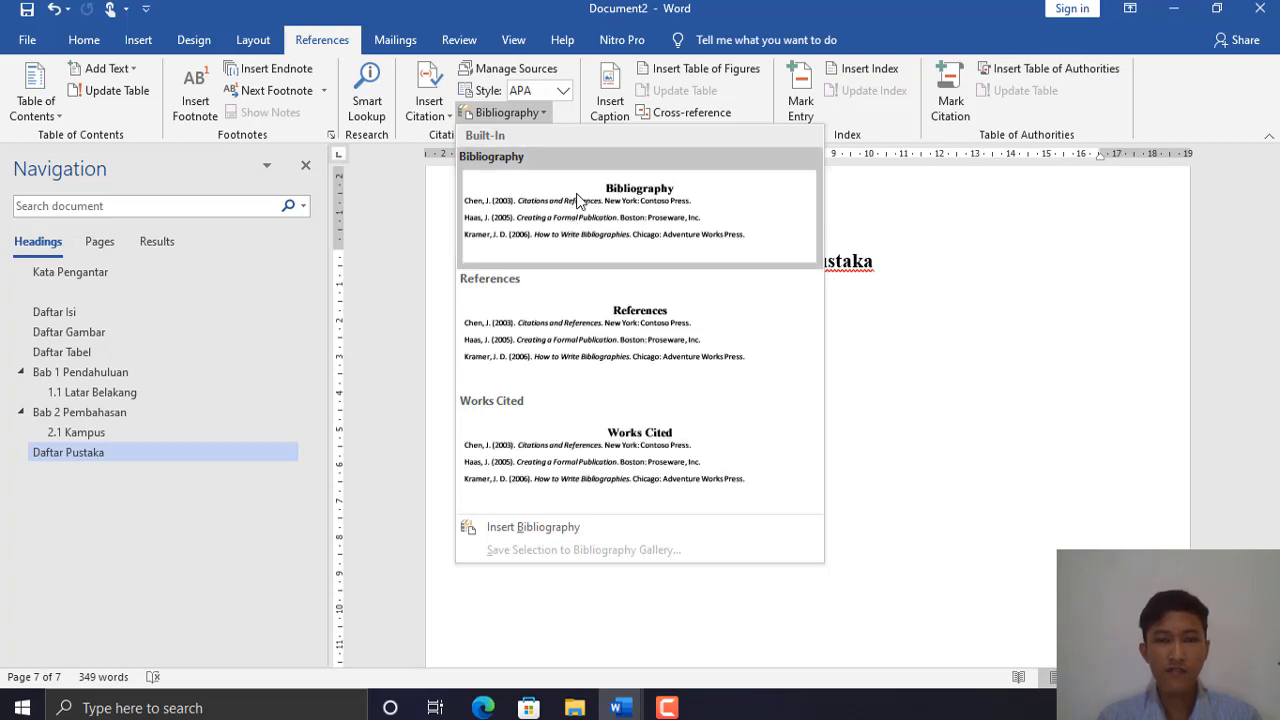
left_click(578, 201)
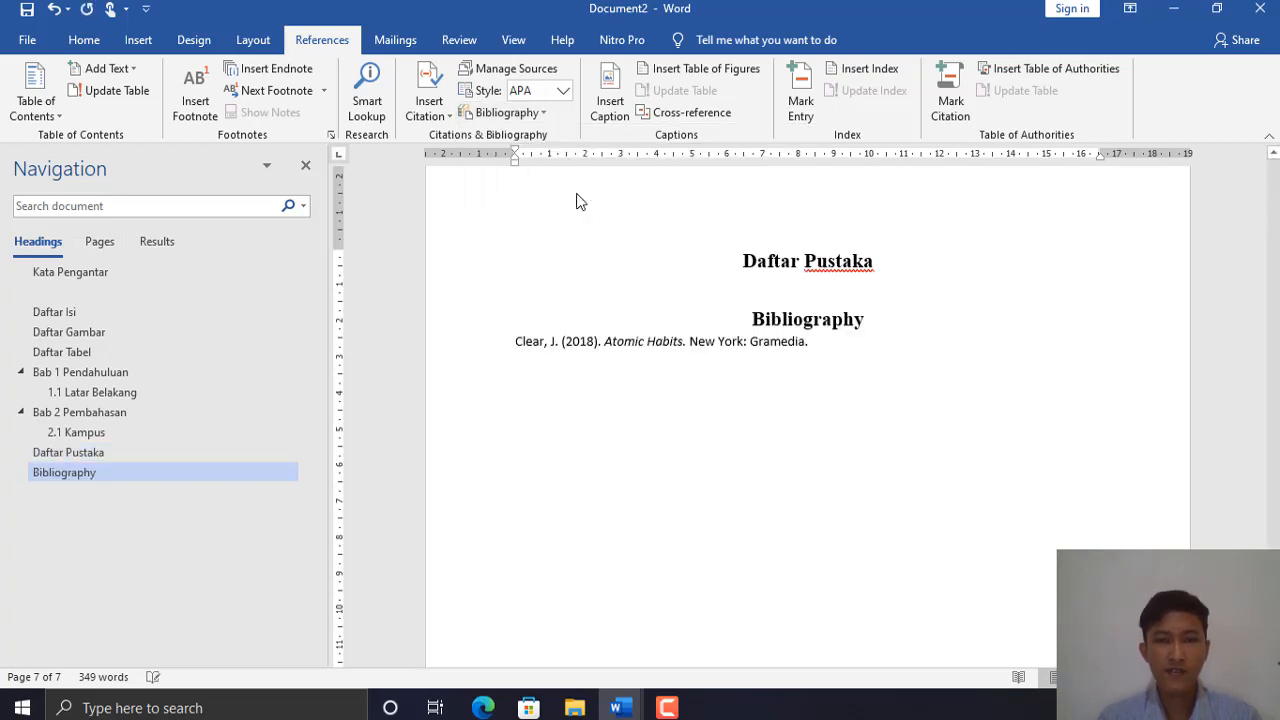
- Delete the bibliography's built-in 'Bibliography' title and its leftover centred line
left_click(867, 318)
key("BackSpace")
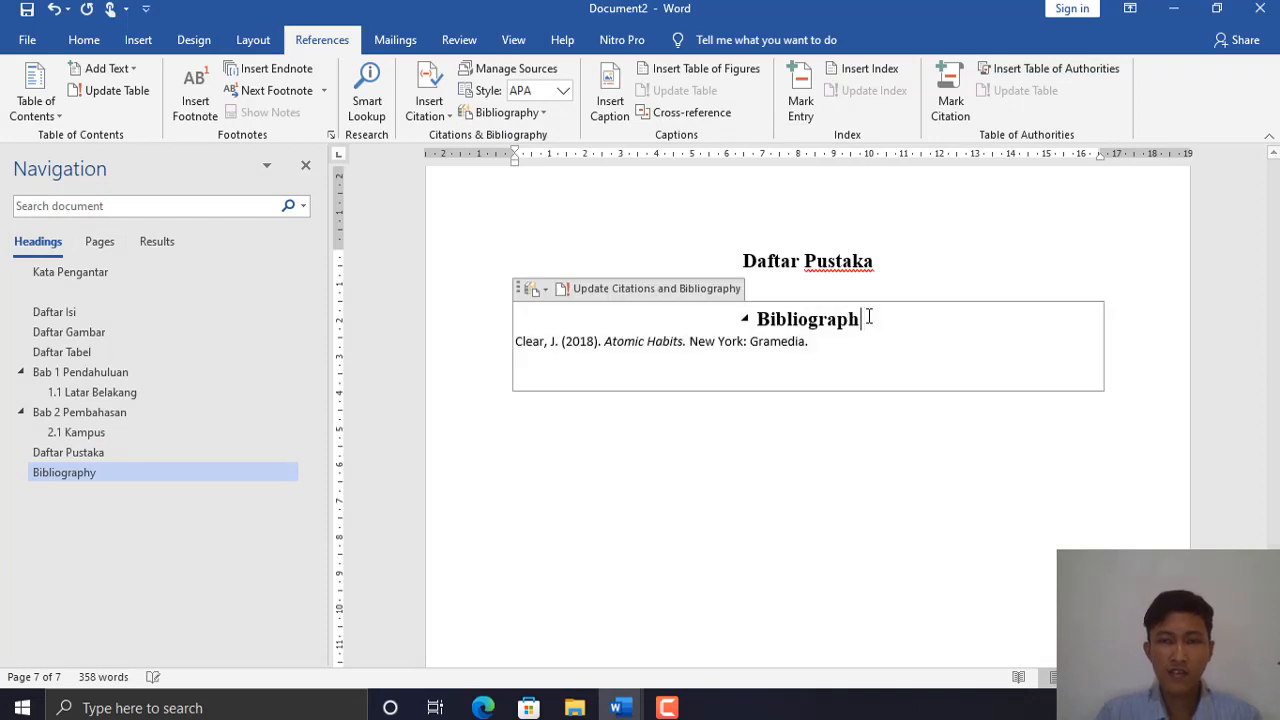
key("BackSpace")
key("BackSpace")
key("BackSpace")
key("BackSpace")
key("BackSpace")
key("BackSpace")
key("BackSpace")
key("BackSpace")
key("BackSpace")
key("BackSpace")
key("BackSpace")
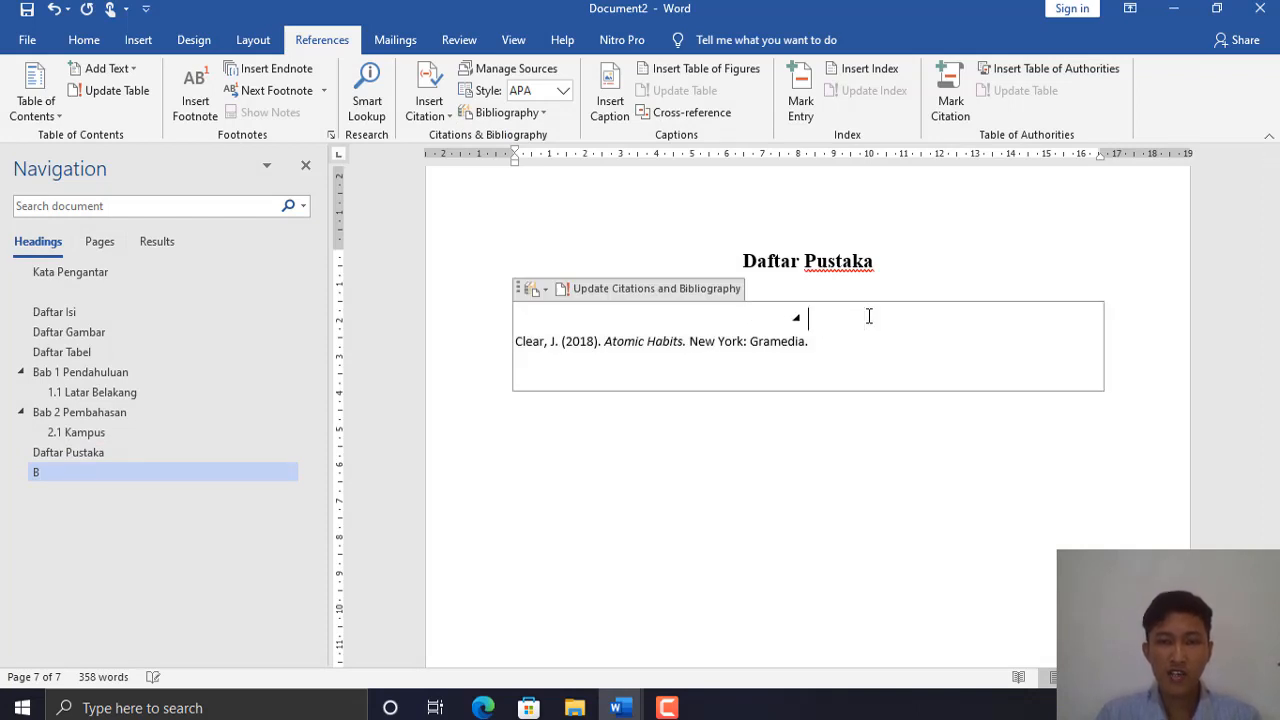
key("BackSpace")
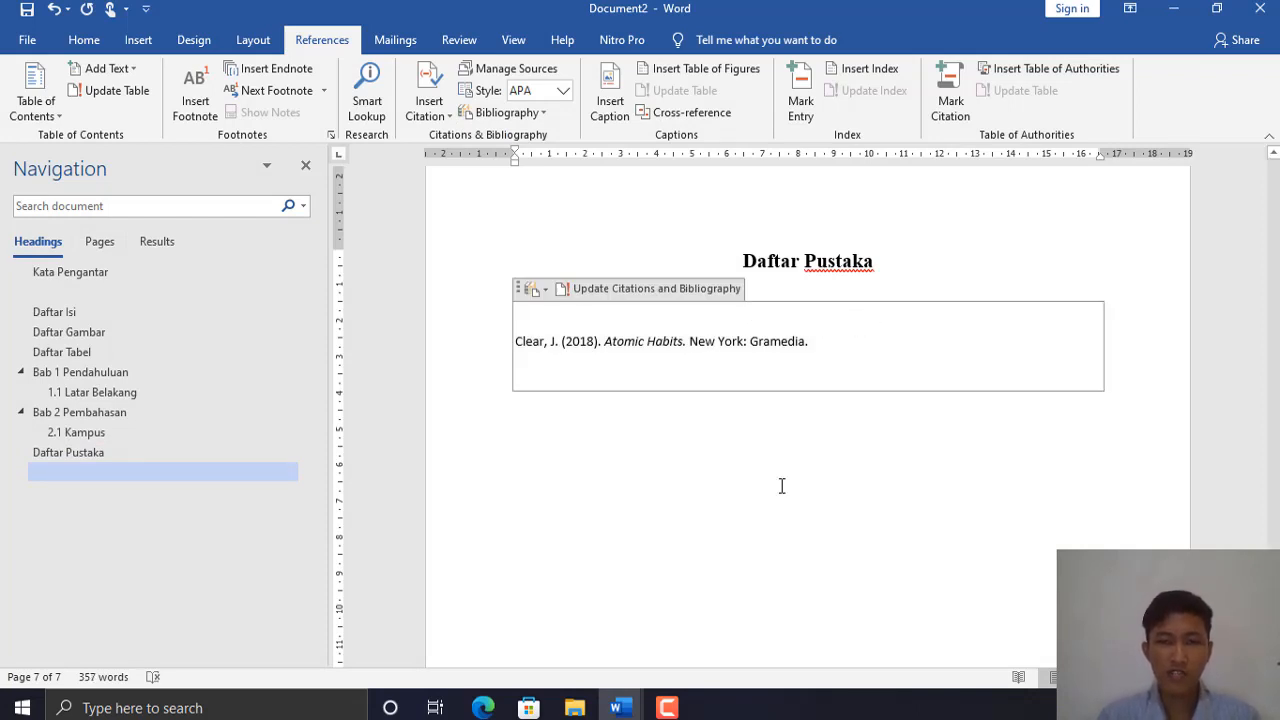
left_click(780, 486)
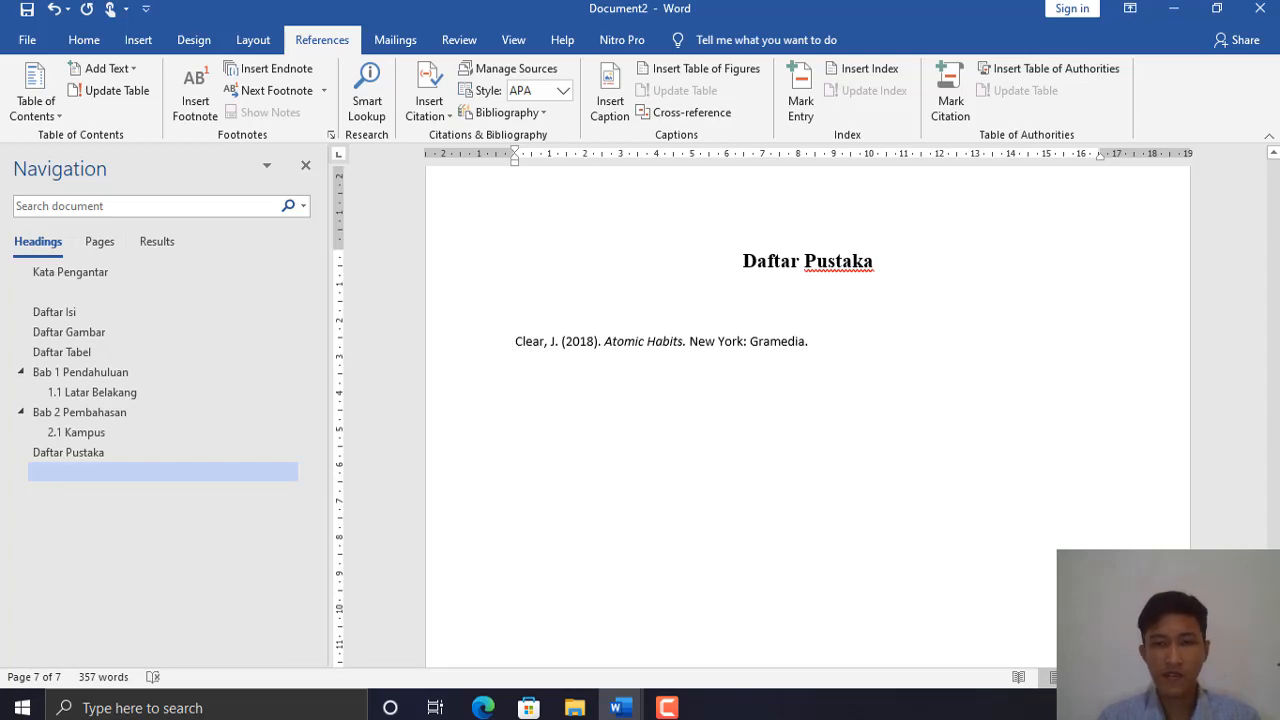
- Scroll up to the Daftar Isi page and add an empty line below its heading
scroll(780, 486, "up", 20)
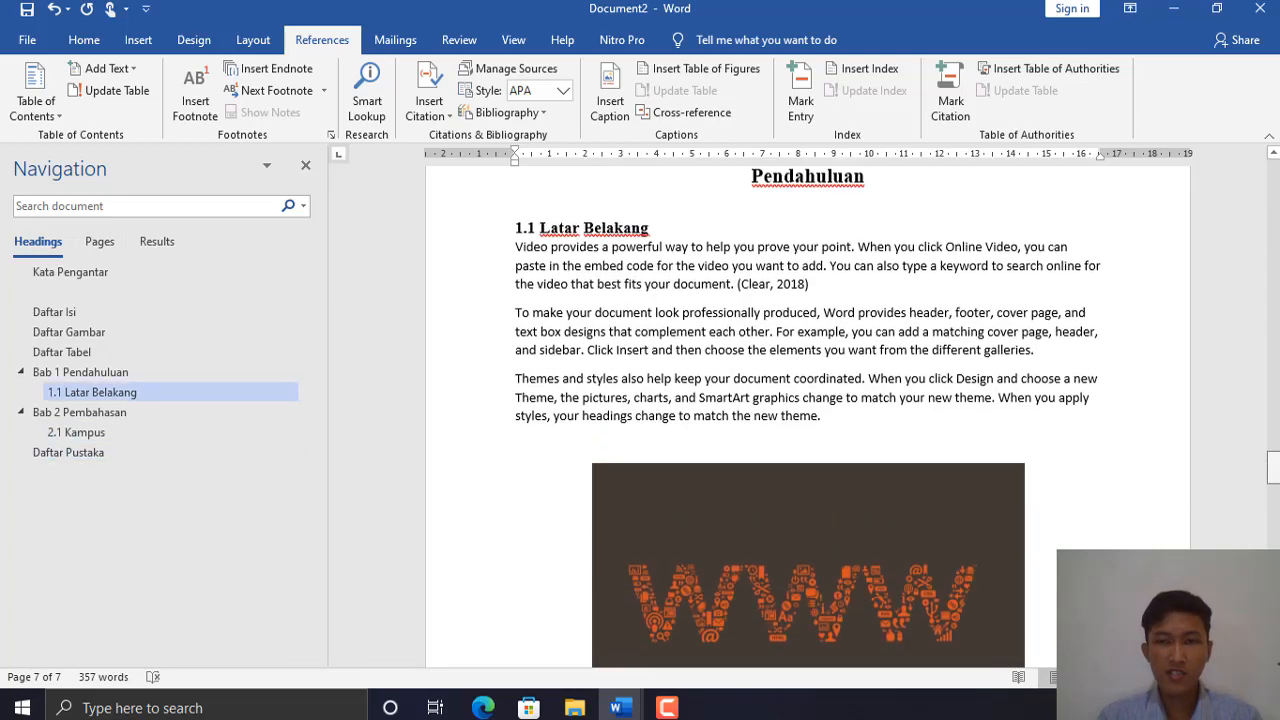
scroll(1278, 296, "up", 15)
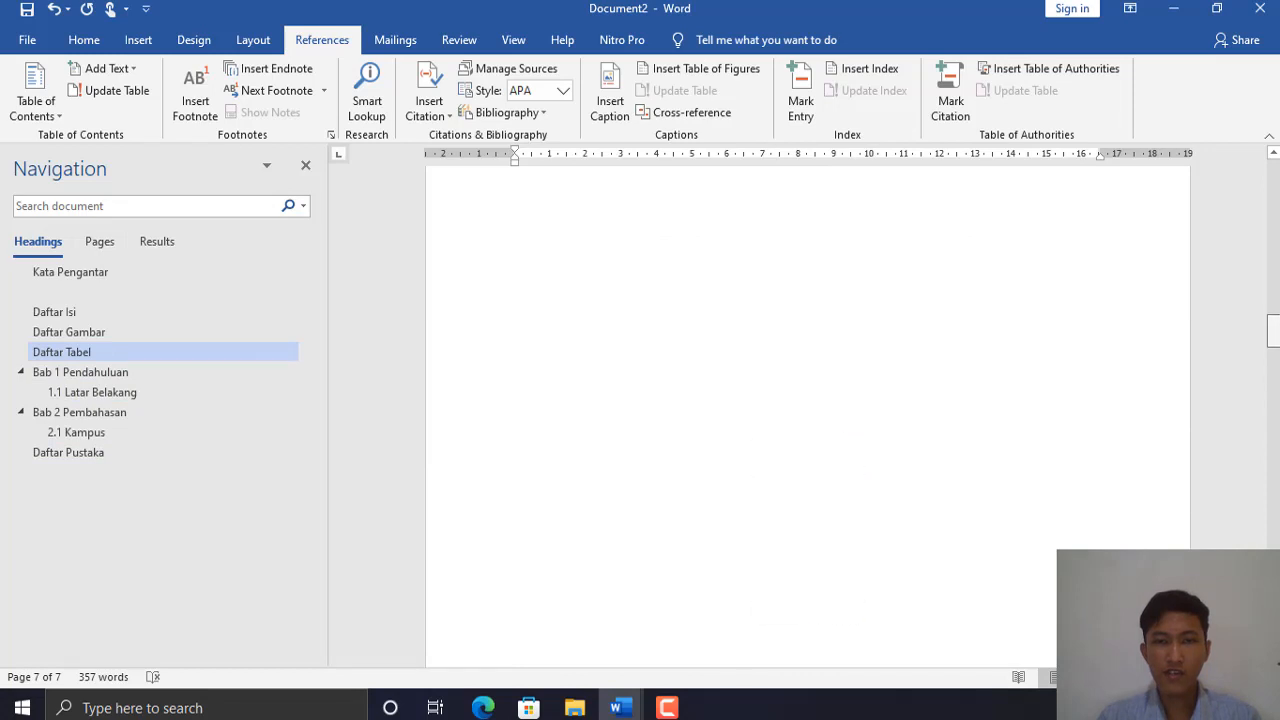
scroll(1278, 296, "up", 5)
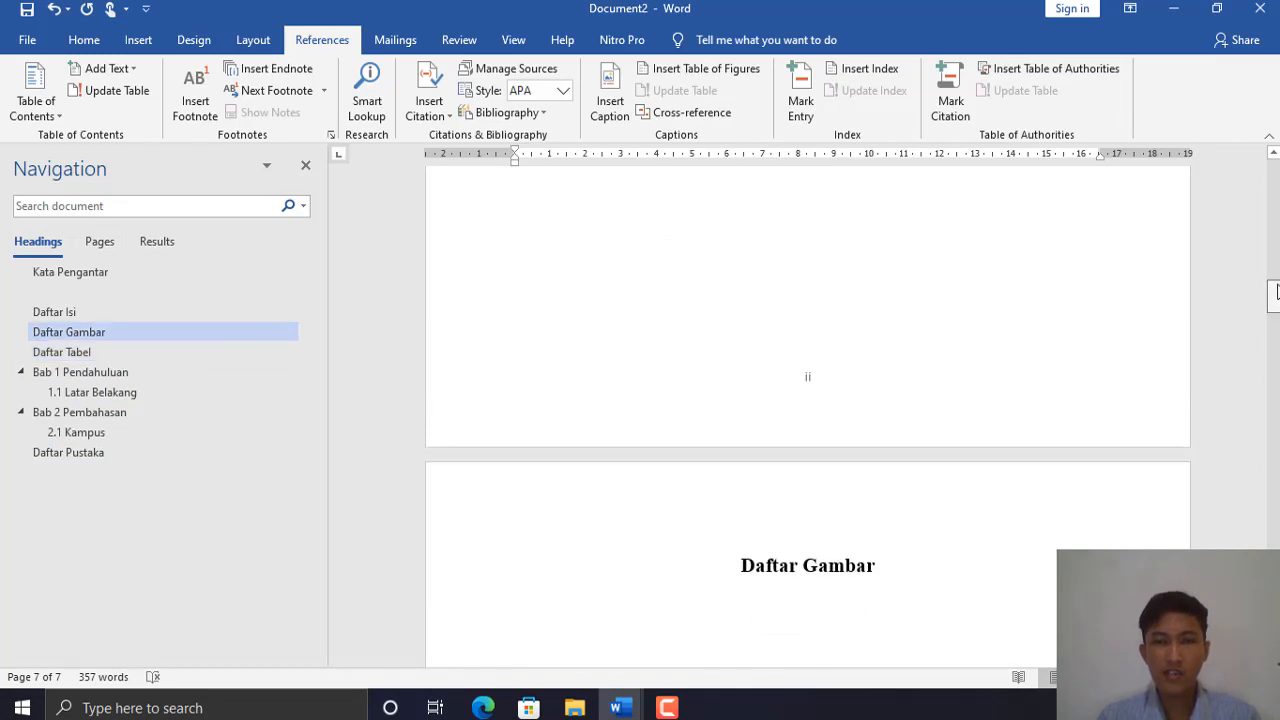
scroll(1278, 290, "up", 5)
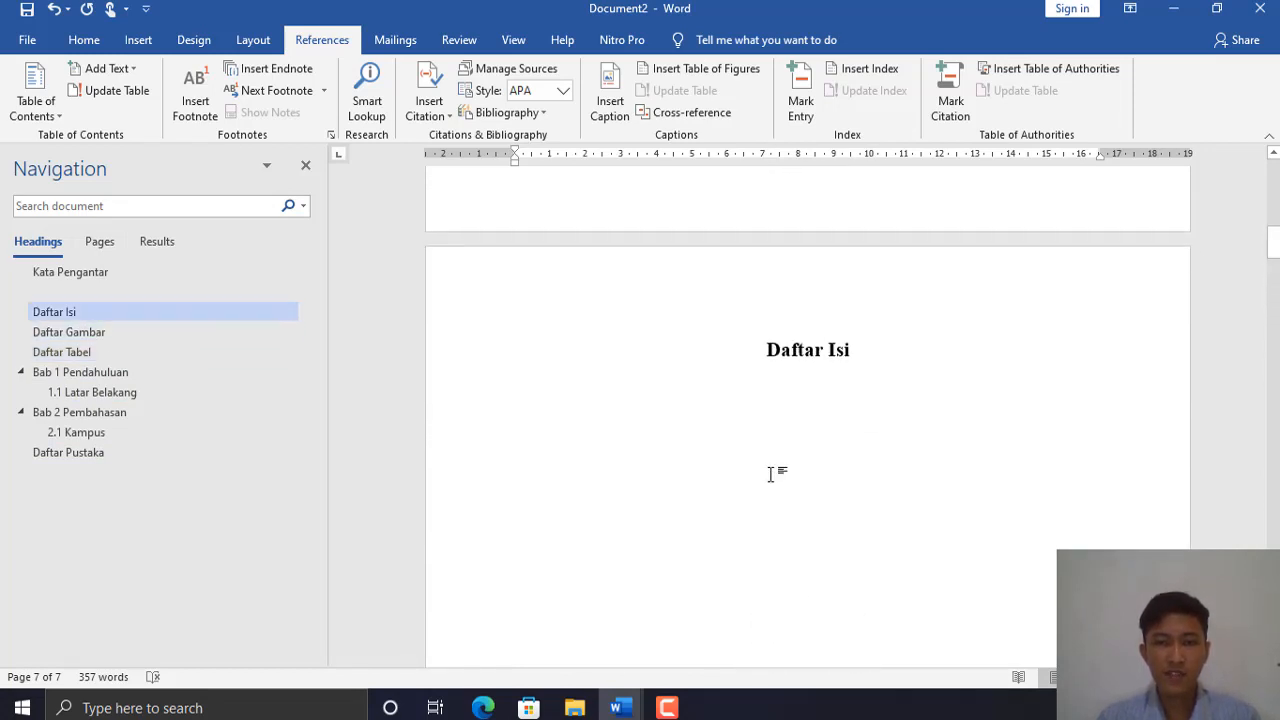
left_click(869, 389)
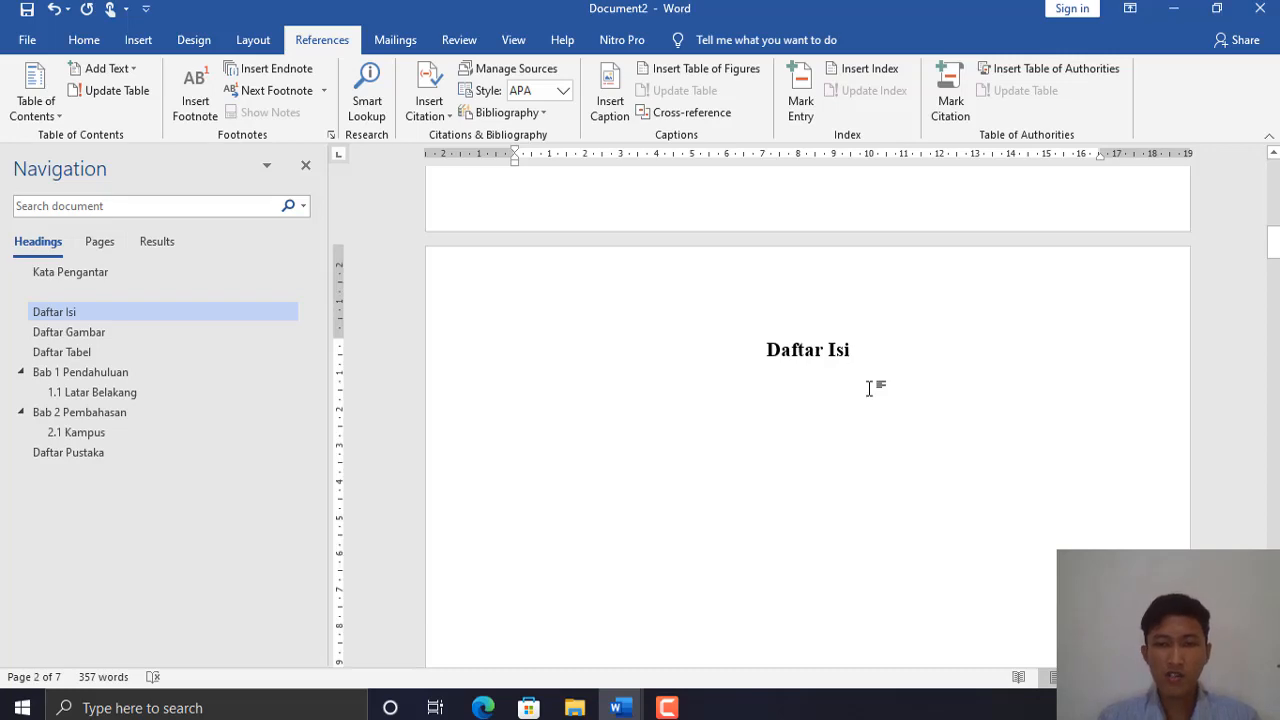
key("Return")
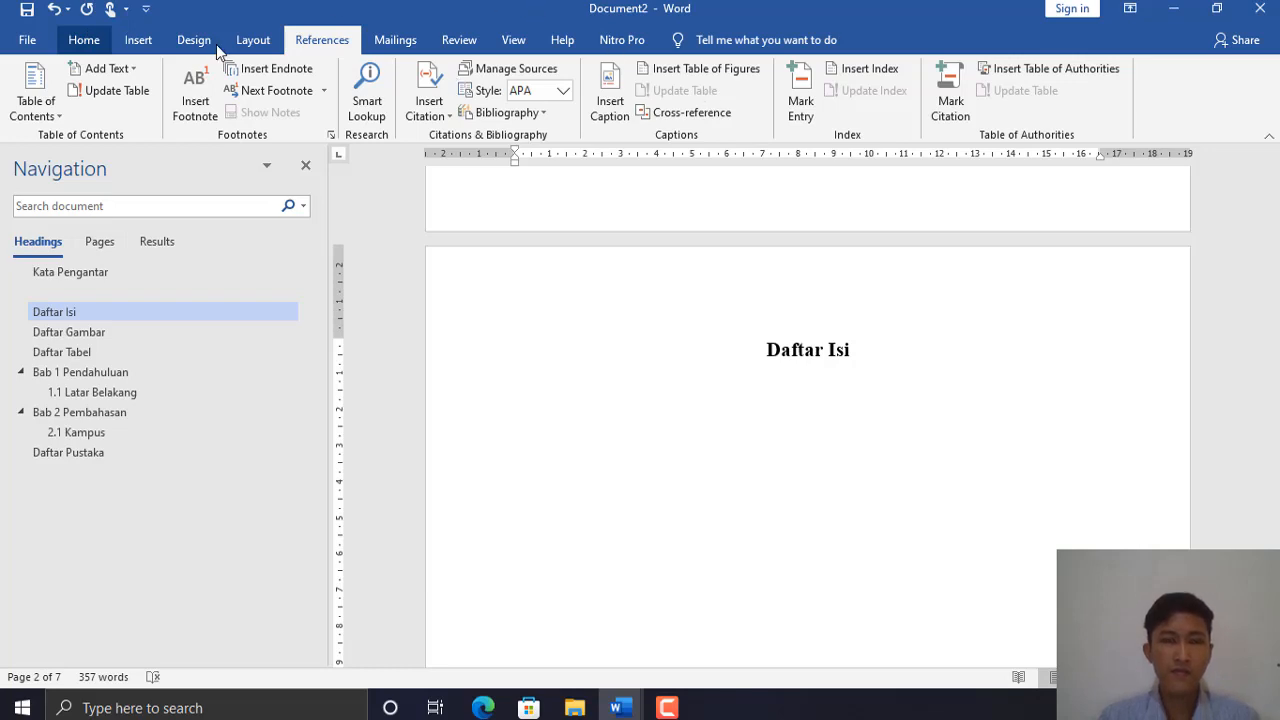
- Insert Automatic Table 1 as the table of contents under Daftar Isi
left_click(90, 43)
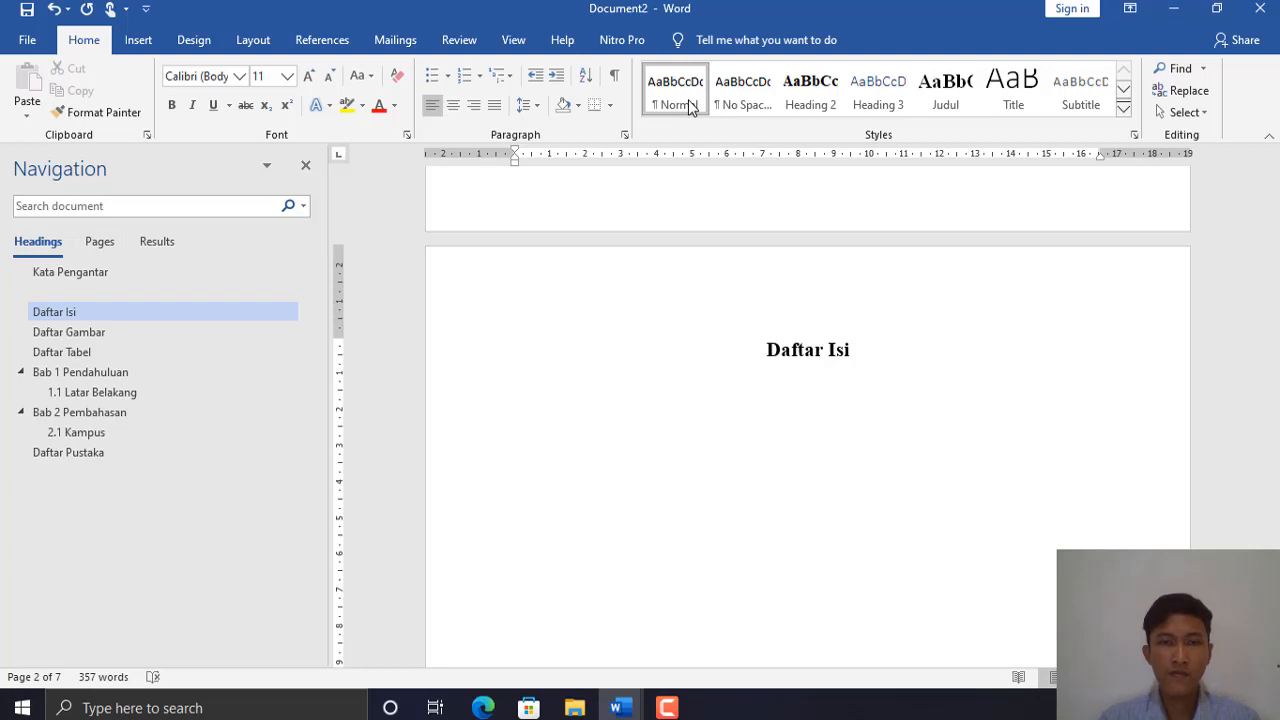
left_click(138, 41)
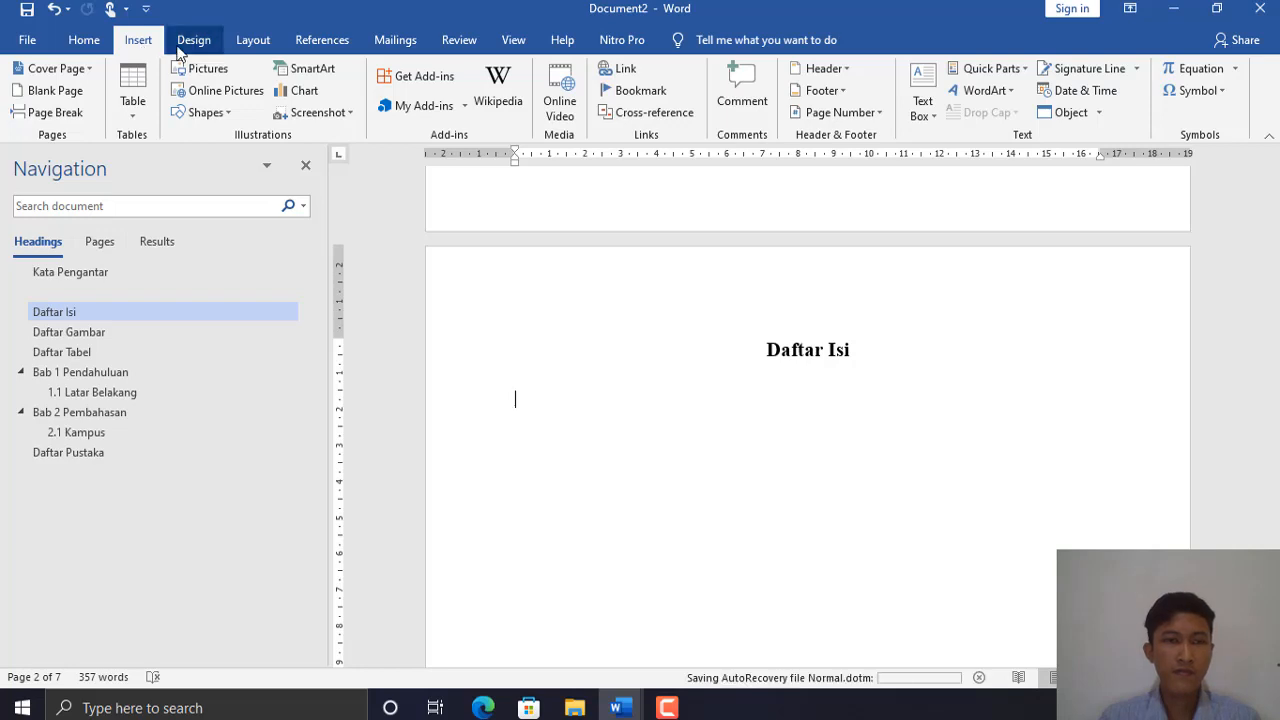
left_click(310, 40)
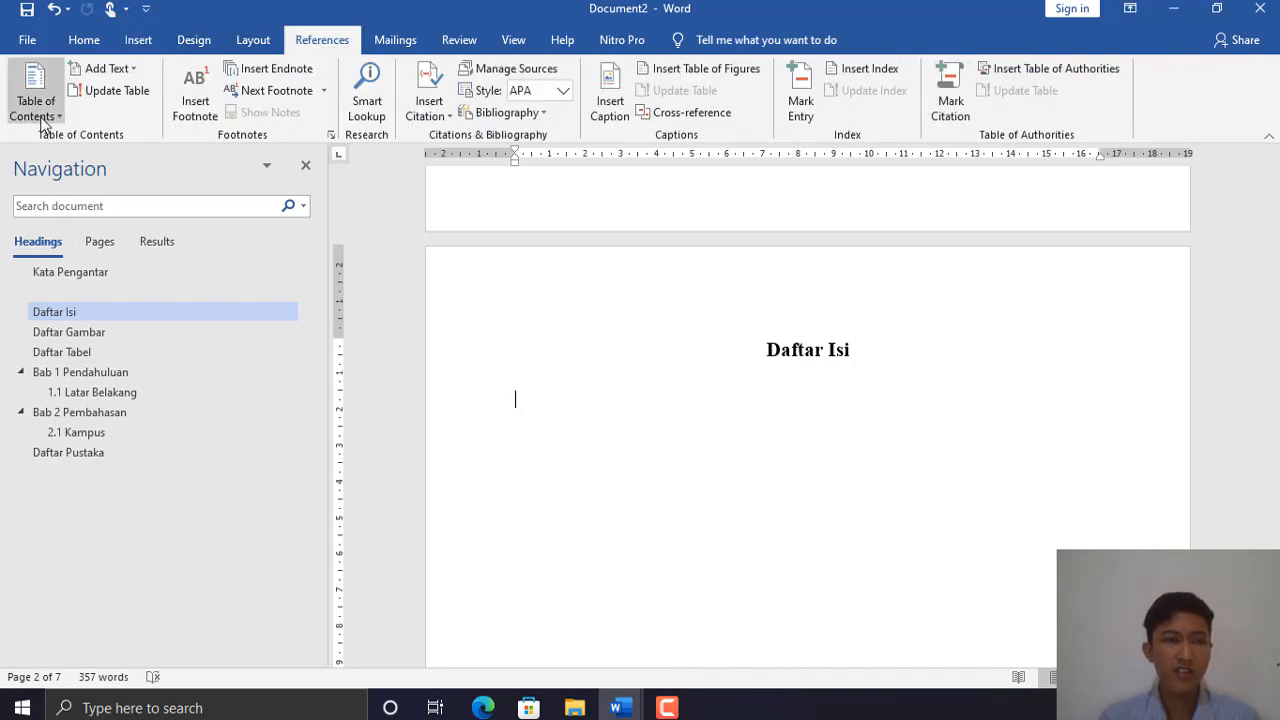
left_click(42, 121)
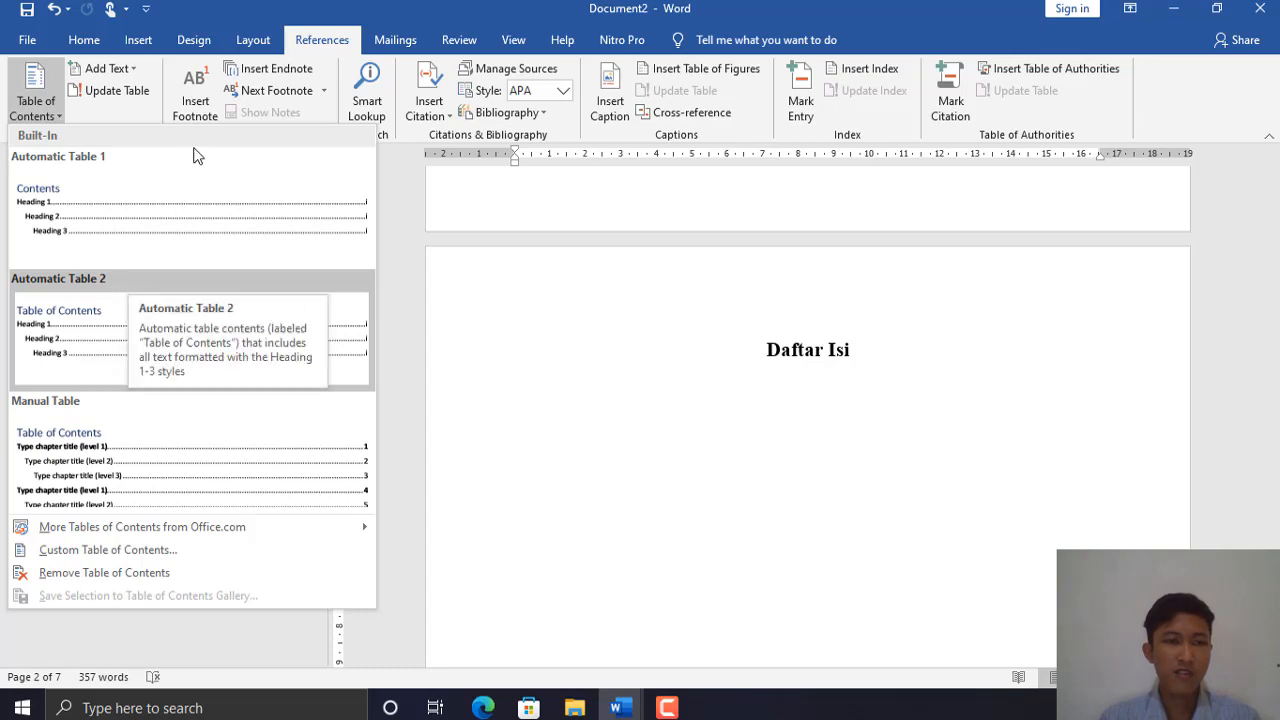
left_click(240, 218)
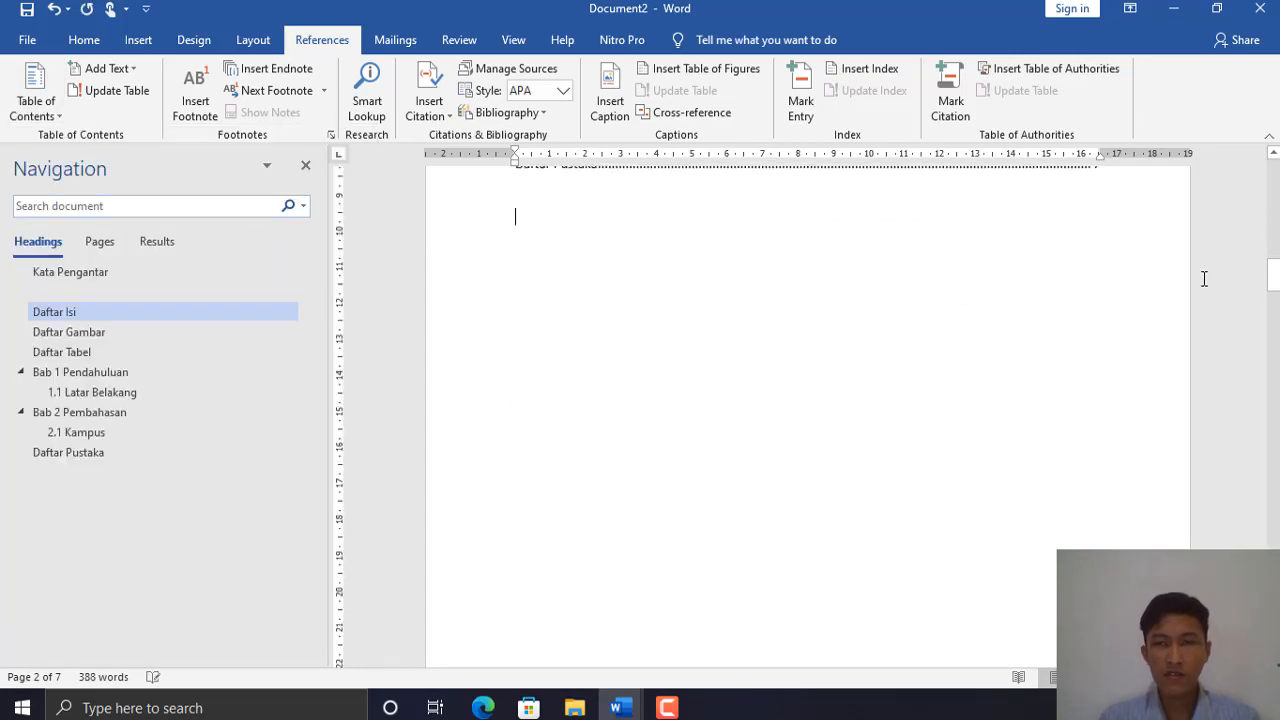
- Delete the 'Contents' title from the table of contents
left_click_drag(1271, 283, 1273, 258)
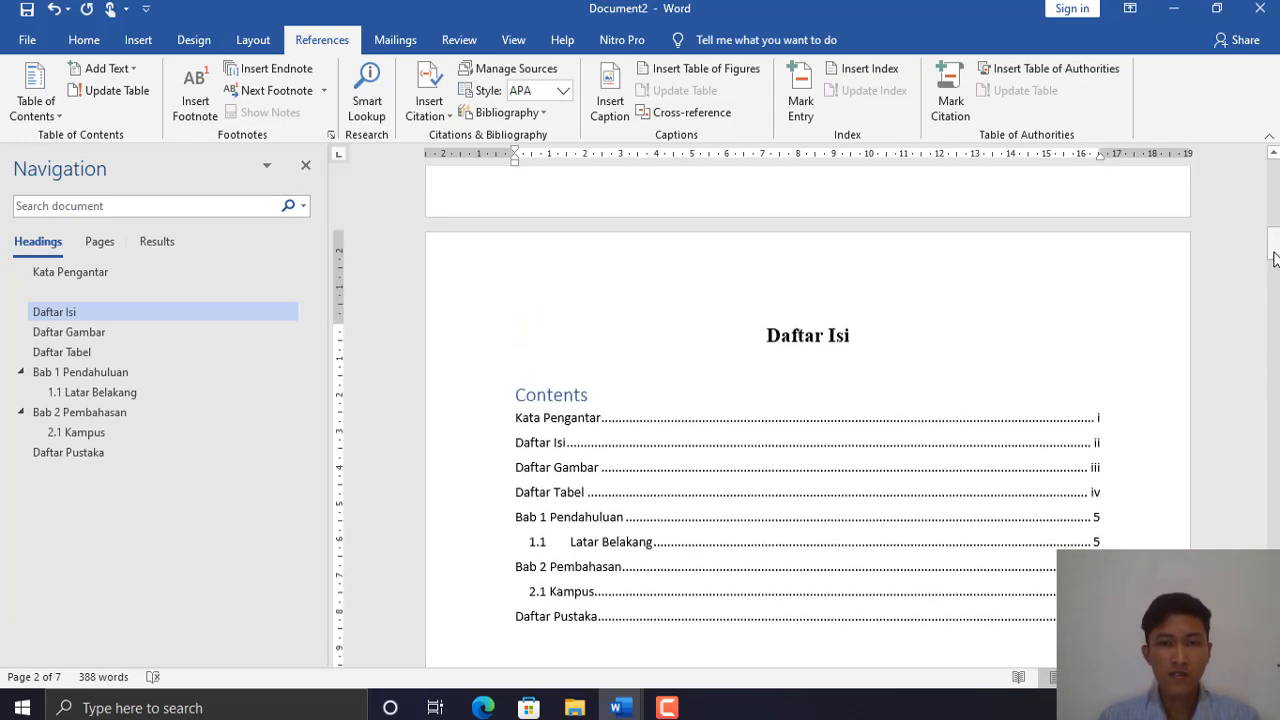
double_click(588, 394)
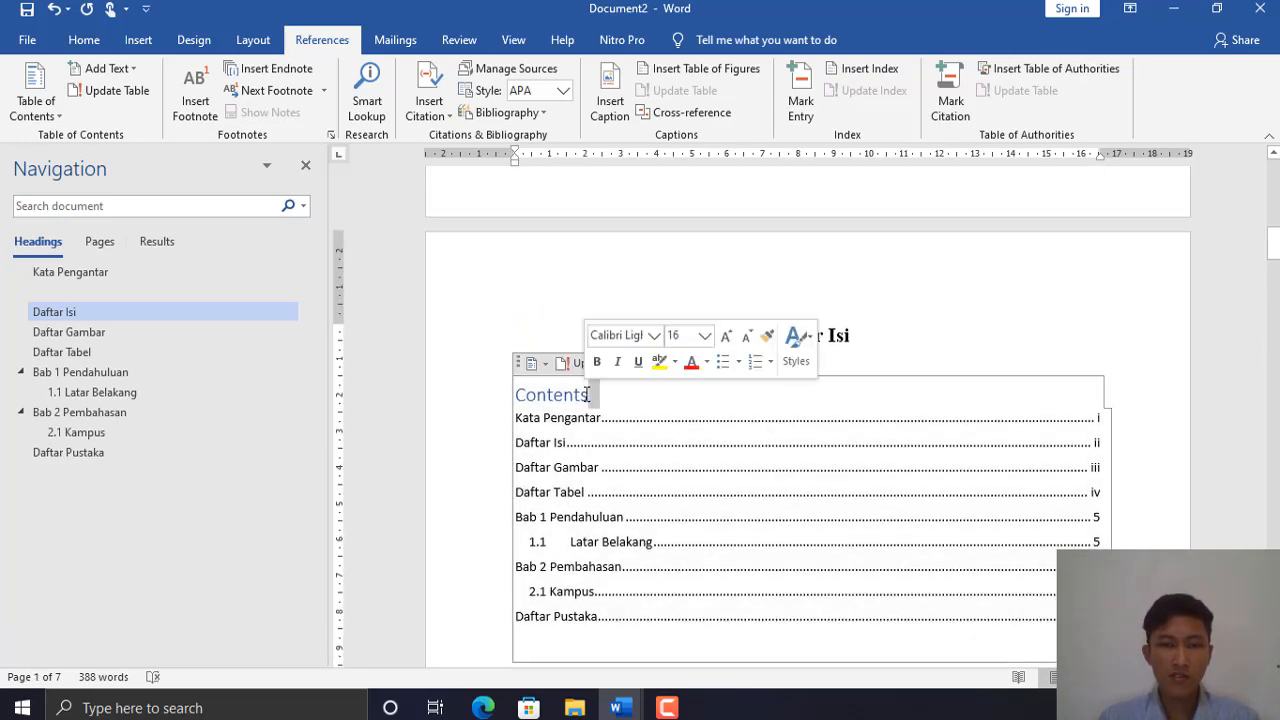
key("BackSpace")
key("BackSpace")
key("BackSpace")
key("BackSpace")
key("BackSpace")
key("BackSpace")
key("BackSpace")
key("BackSpace")
key("BackSpace")
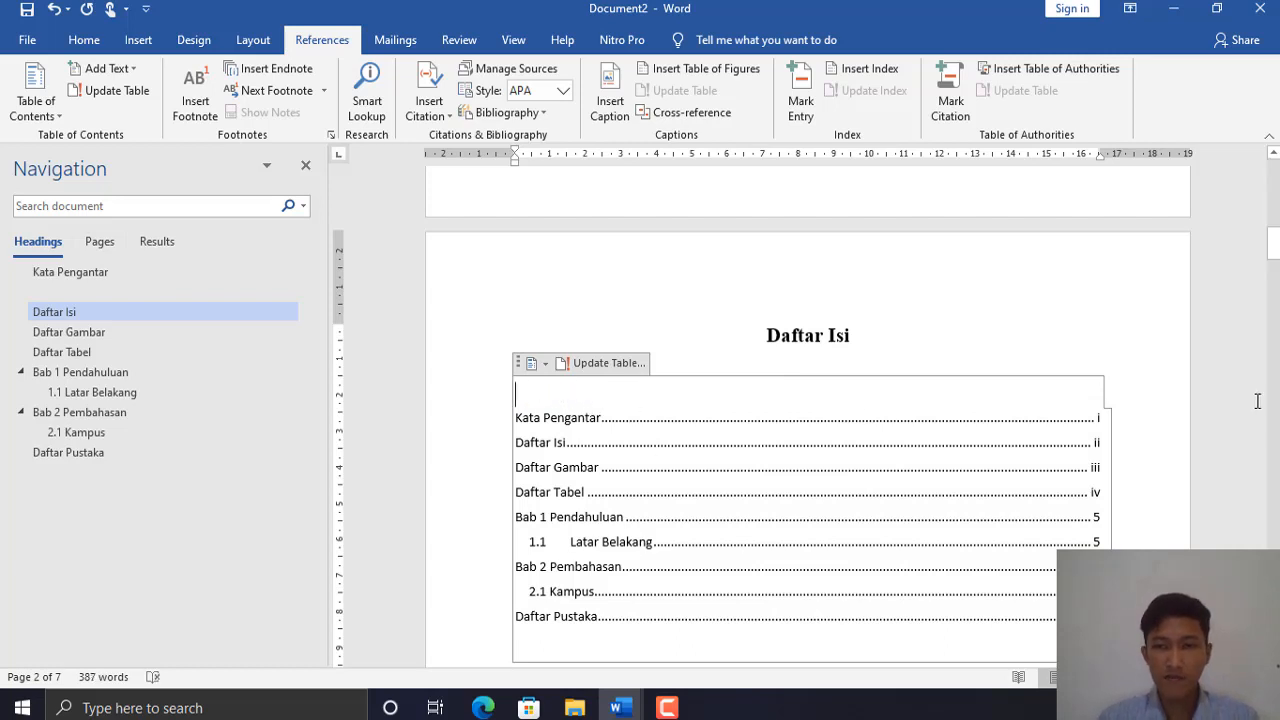
- Follow the Bab 1 Pendahuluan entry, then scroll to the Daftar Gambar page
left_click_drag(1273, 243, 1273, 251)
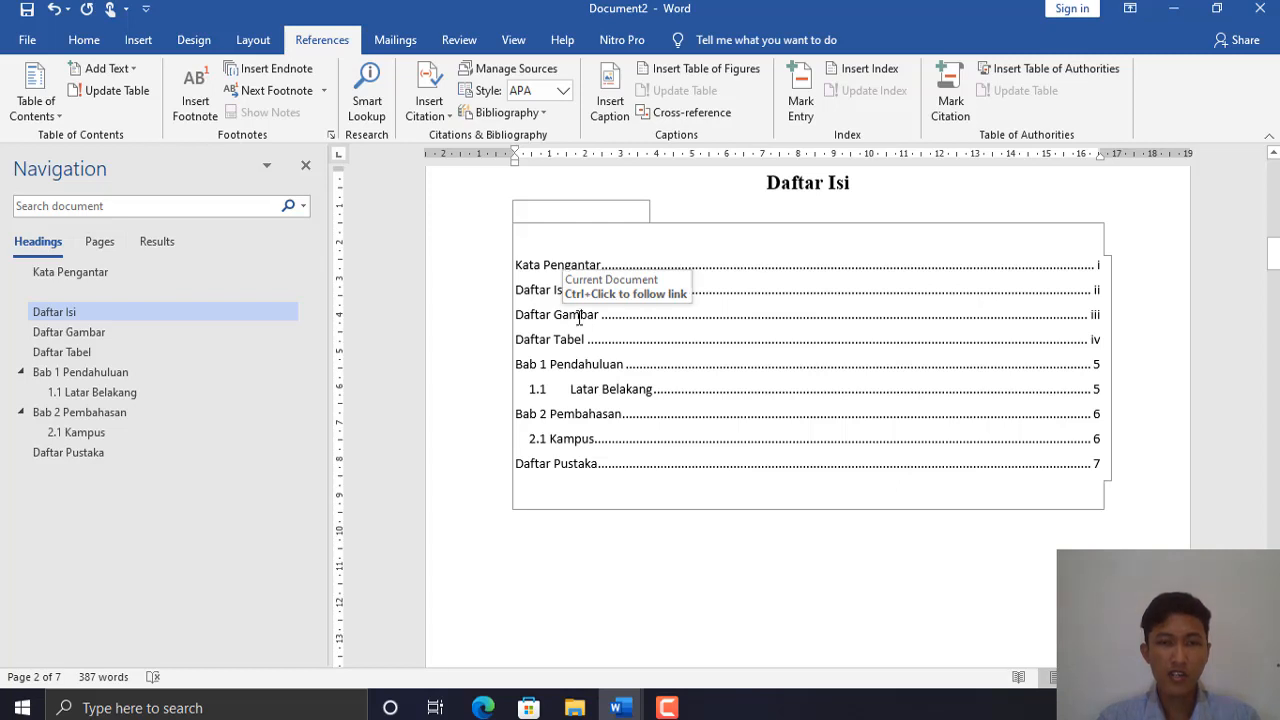
left_click(584, 371, "ctrl")
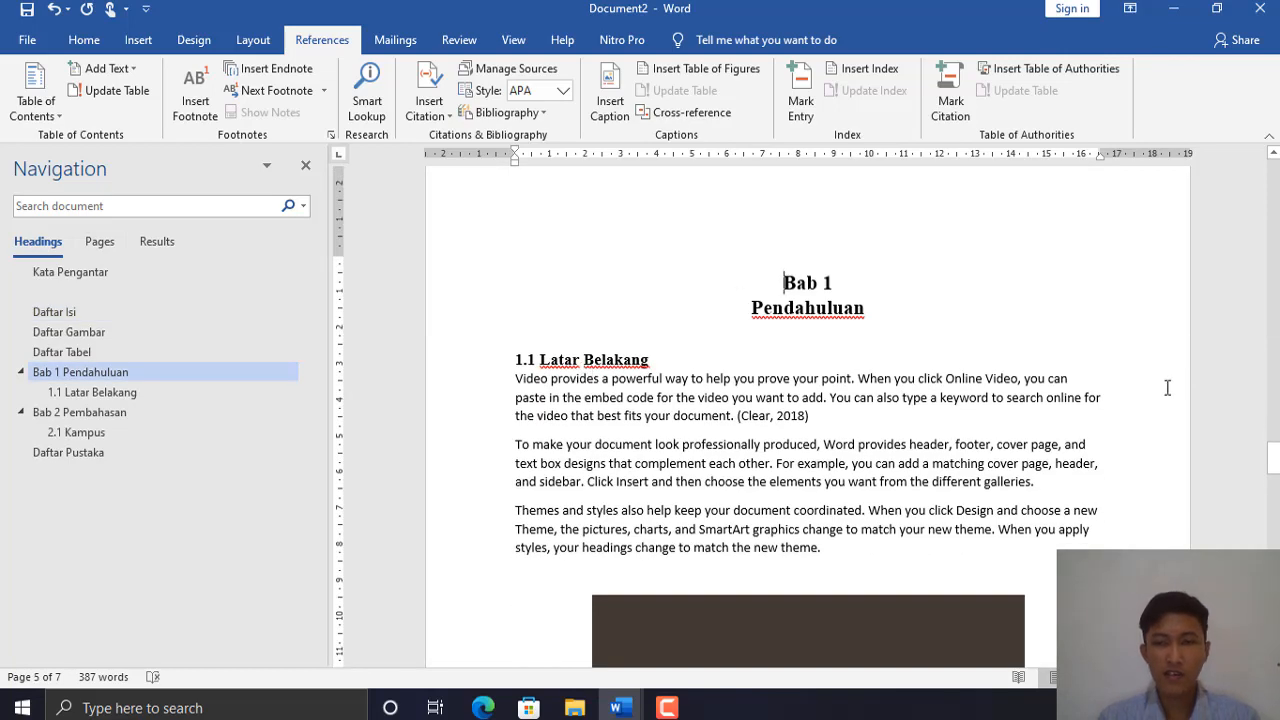
left_click_drag(1273, 465, 1274, 344)
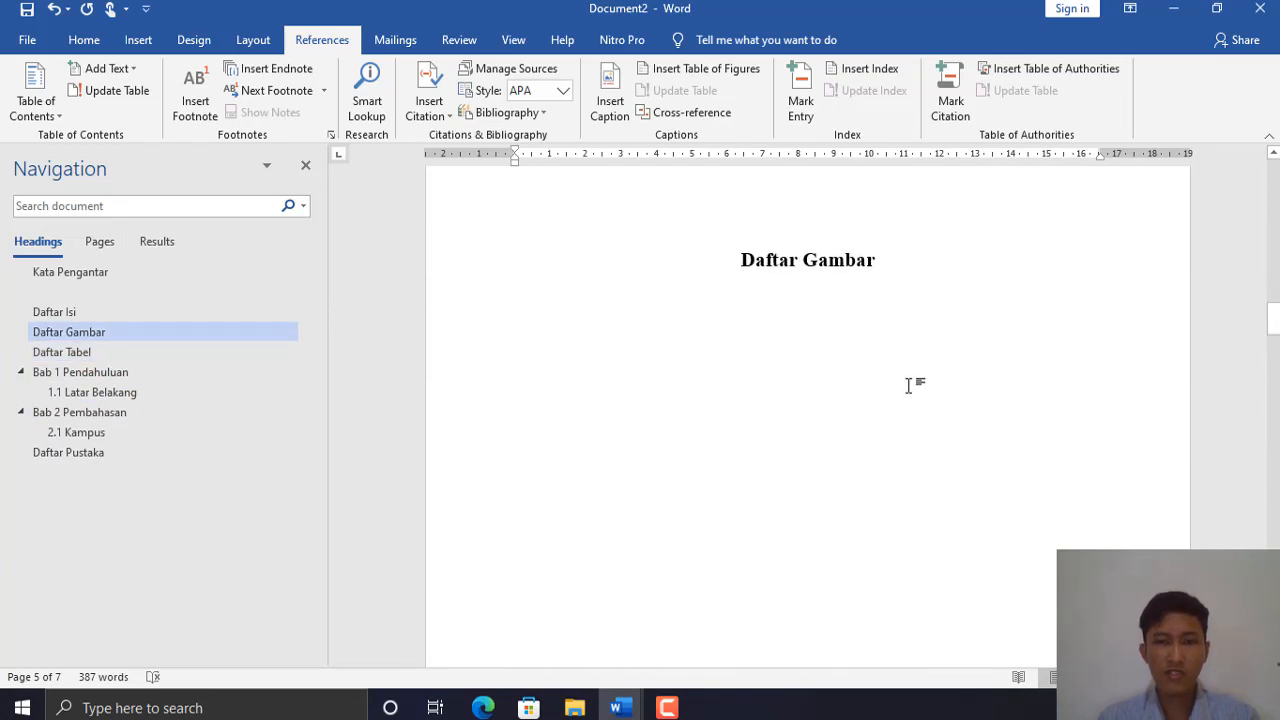
- Add a Normal-style empty line below the Daftar Gambar heading
left_click(929, 289)
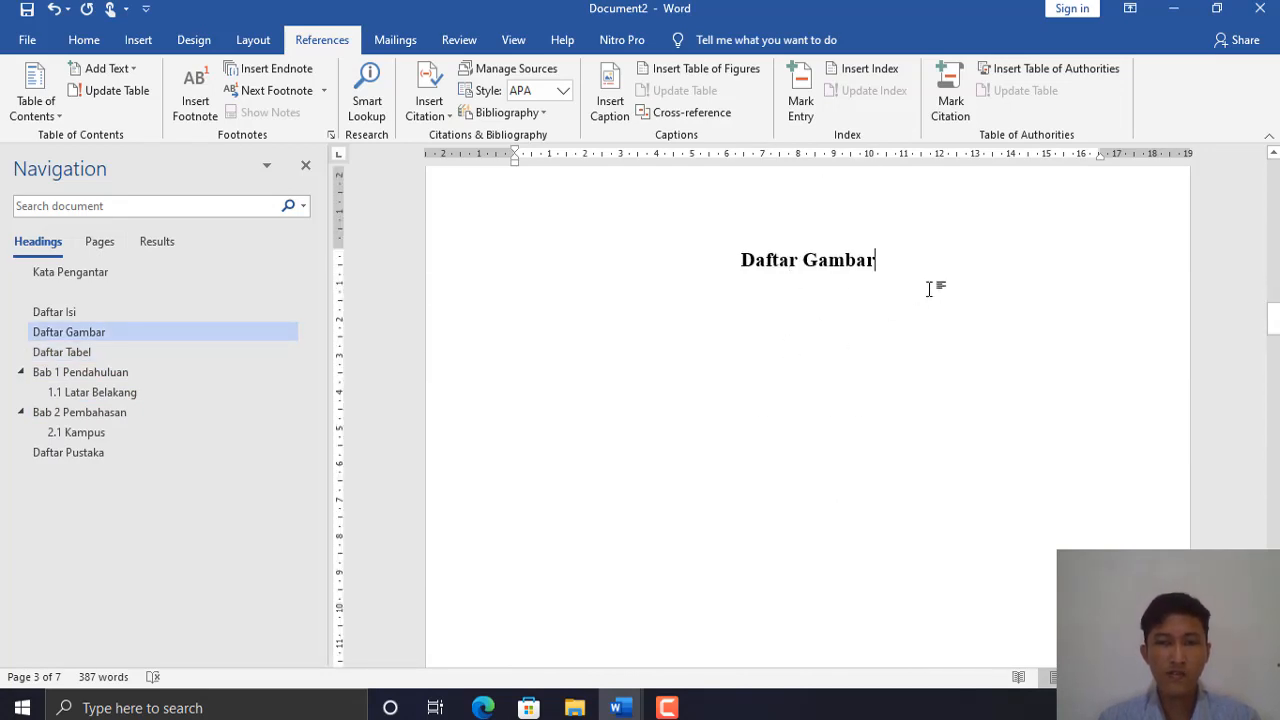
key("Return")
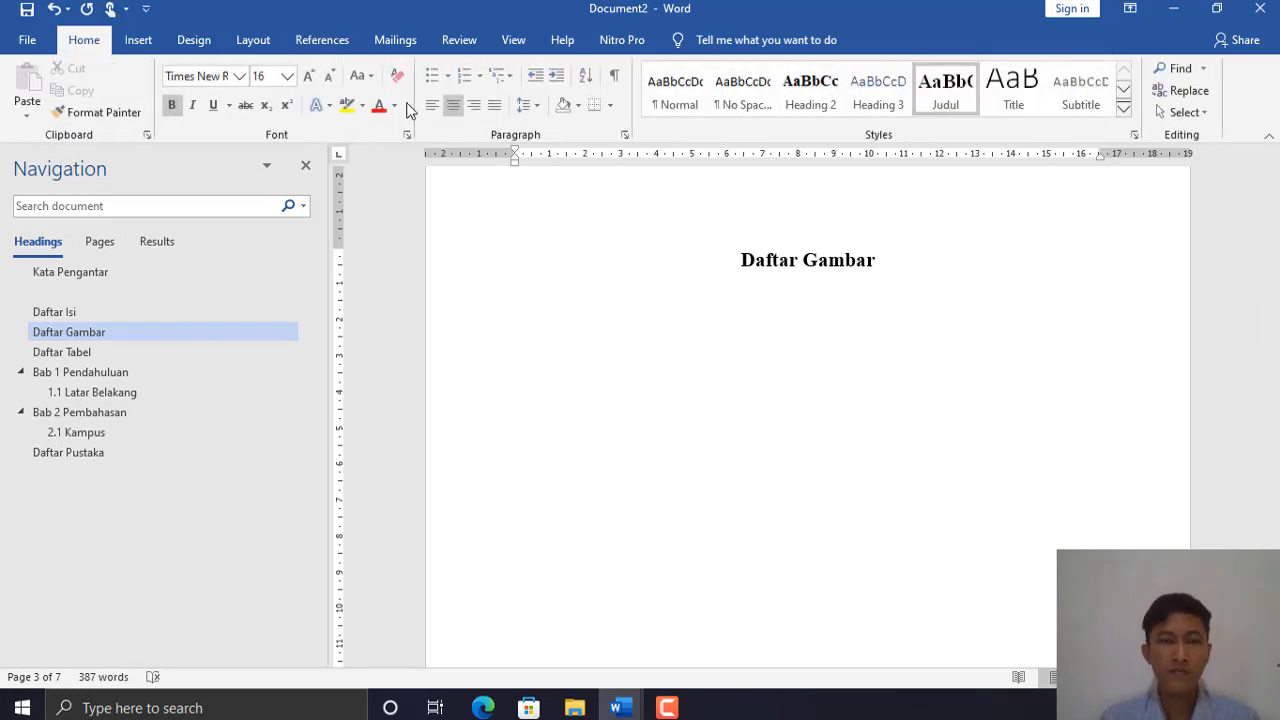
left_click(692, 83)
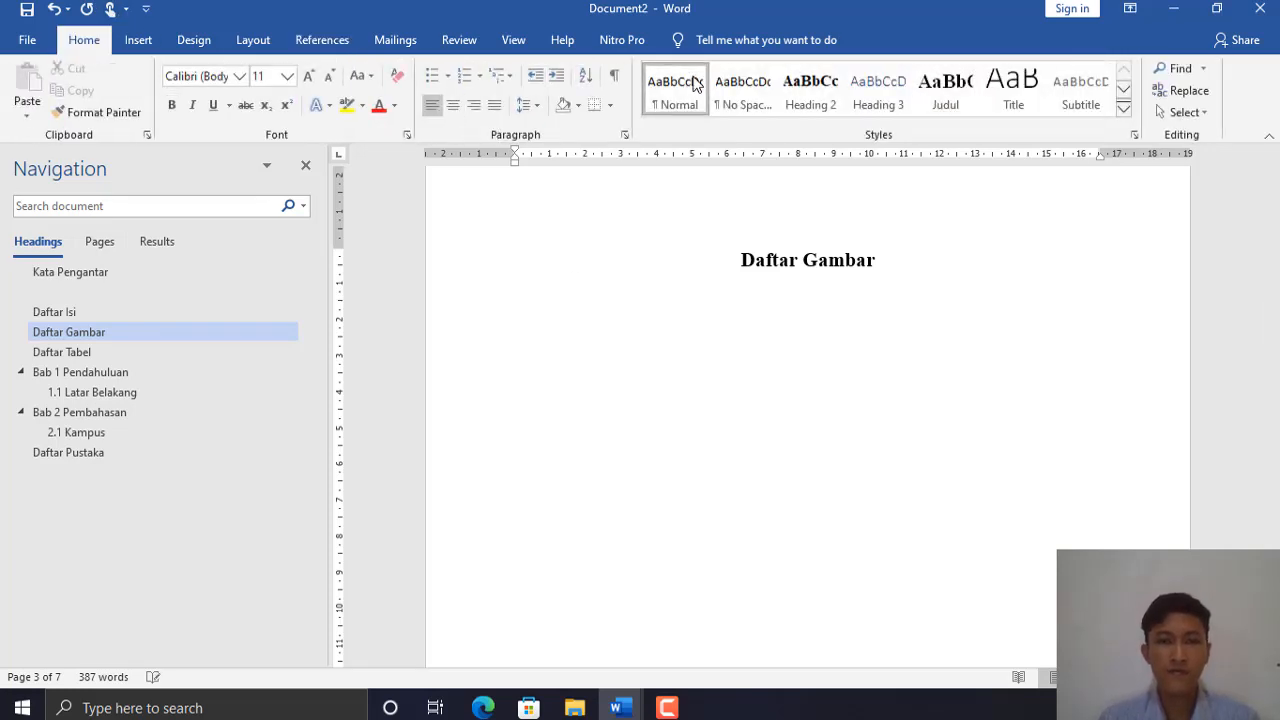
- Insert a table of figures using the Gambar caption label
left_click(312, 45)
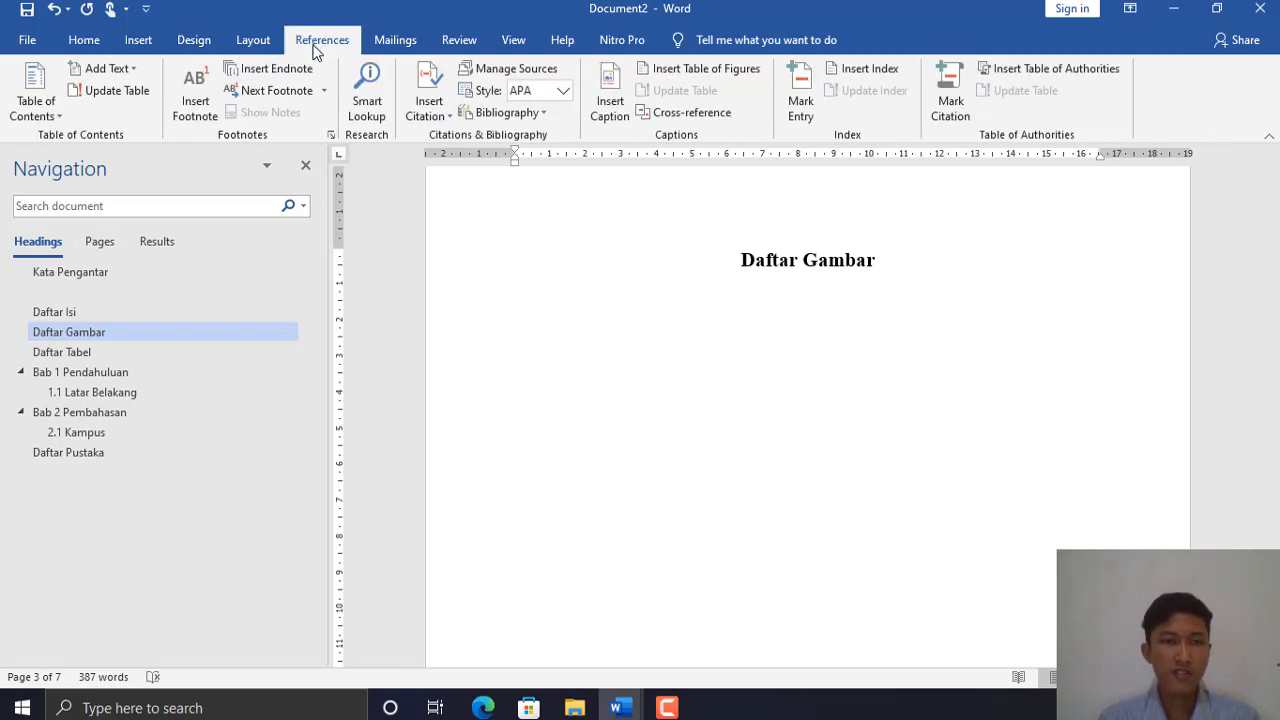
left_click(708, 70)
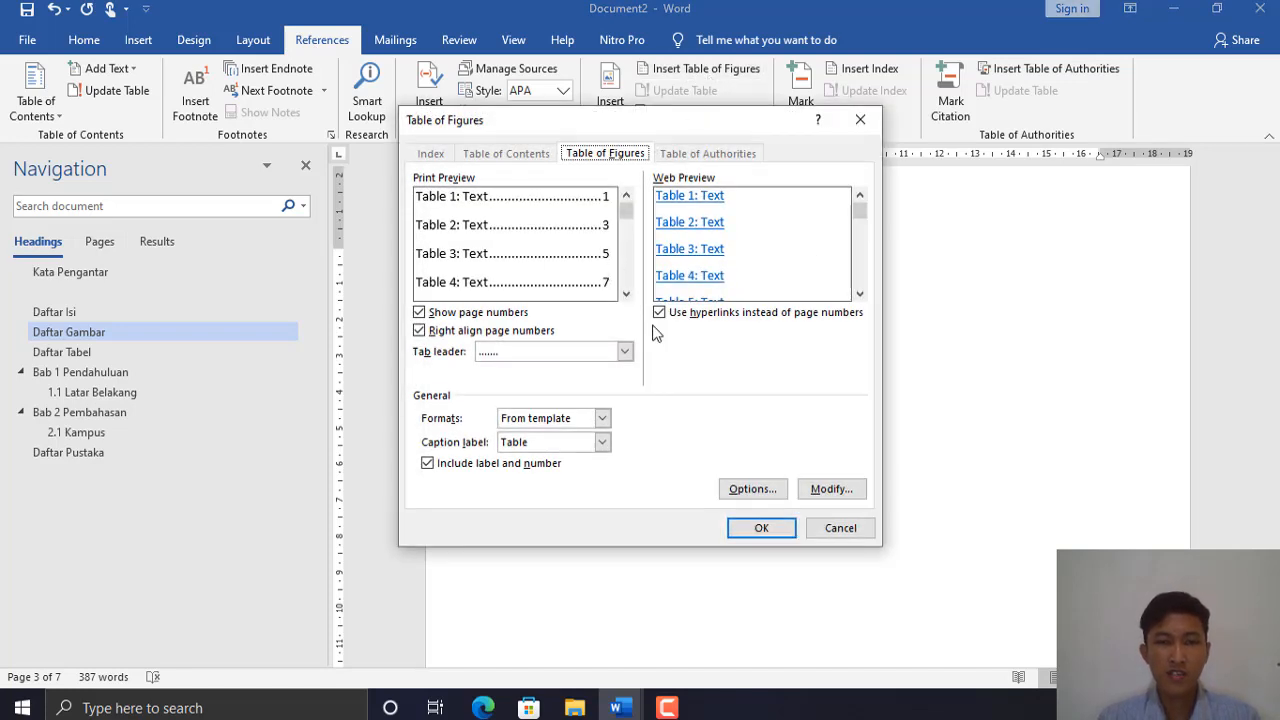
left_click(601, 443)
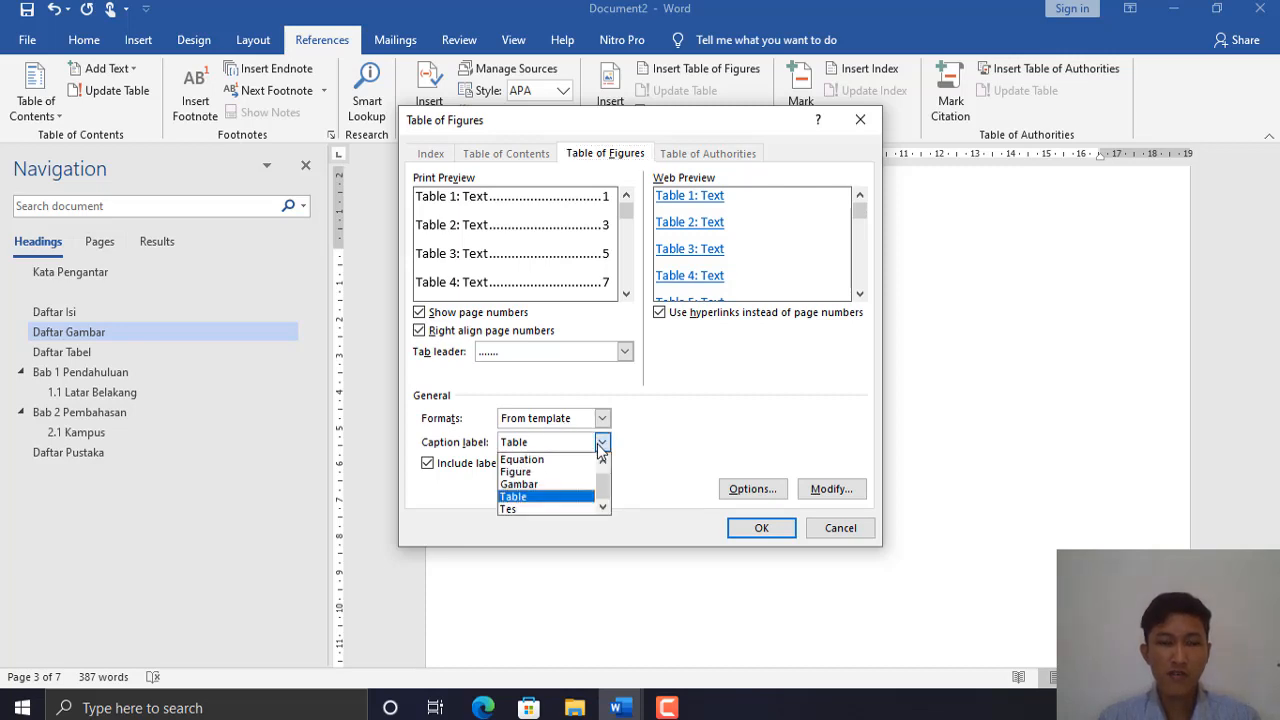
left_click(534, 487)
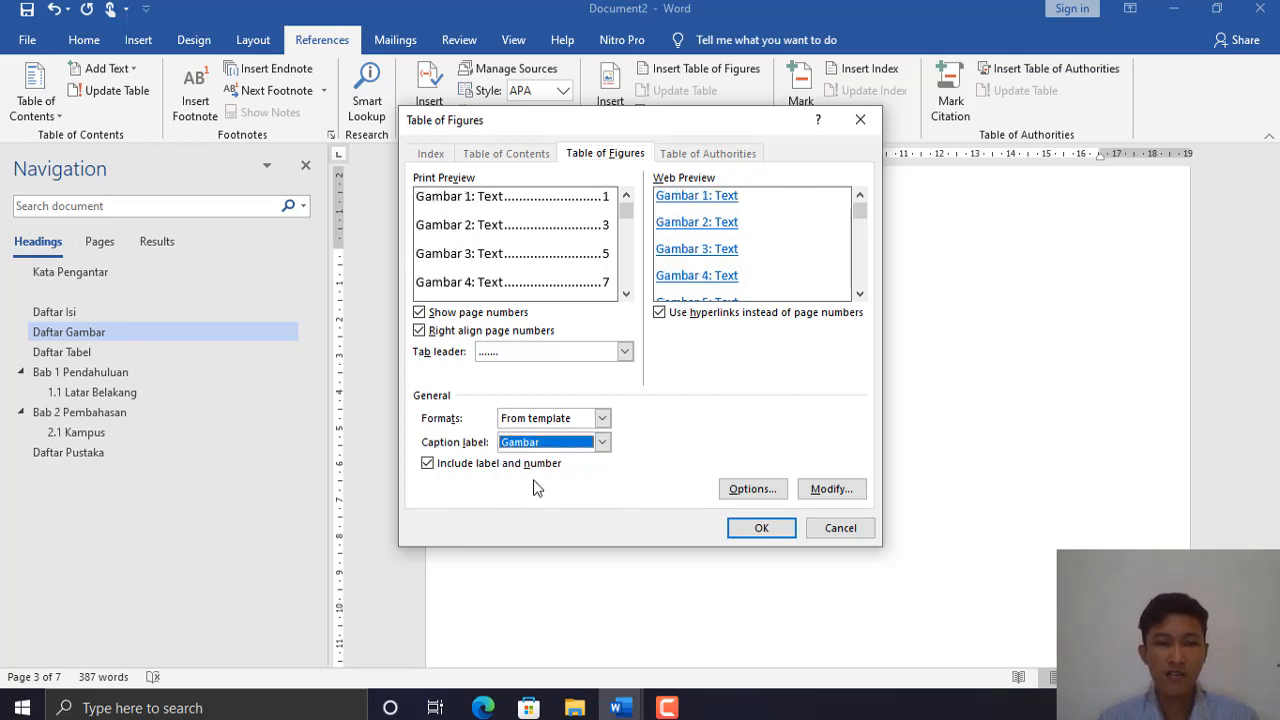
left_click(761, 529)
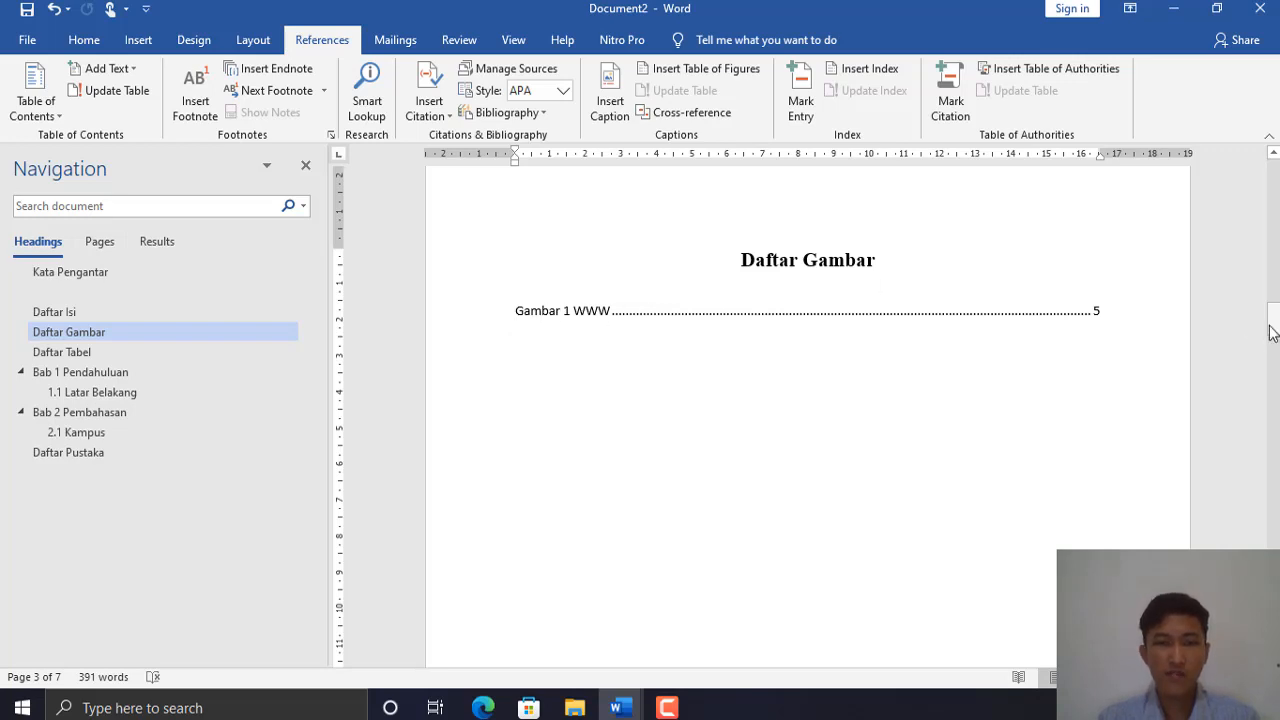
- Follow the figure list's Gambar 1 WWW entry to its caption, then scroll back to the Daftar Tabel page
left_click(597, 313, "ctrl")
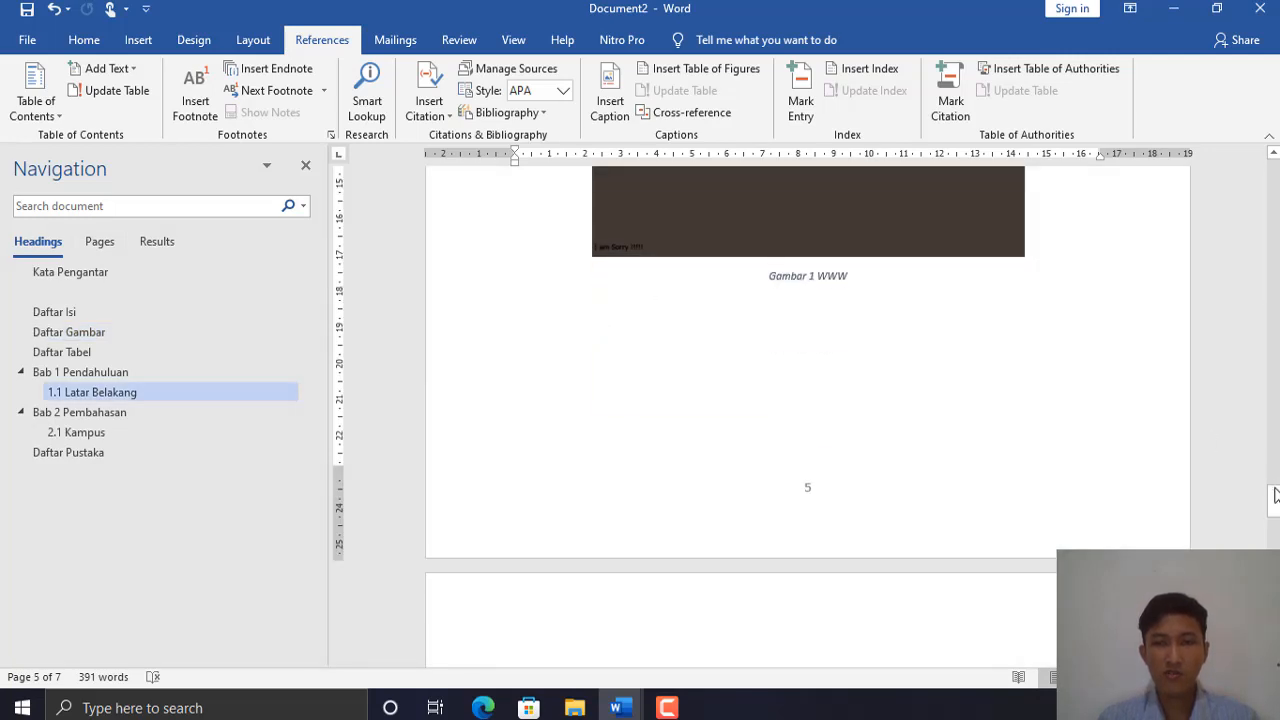
scroll(806, 611, "up", 5)
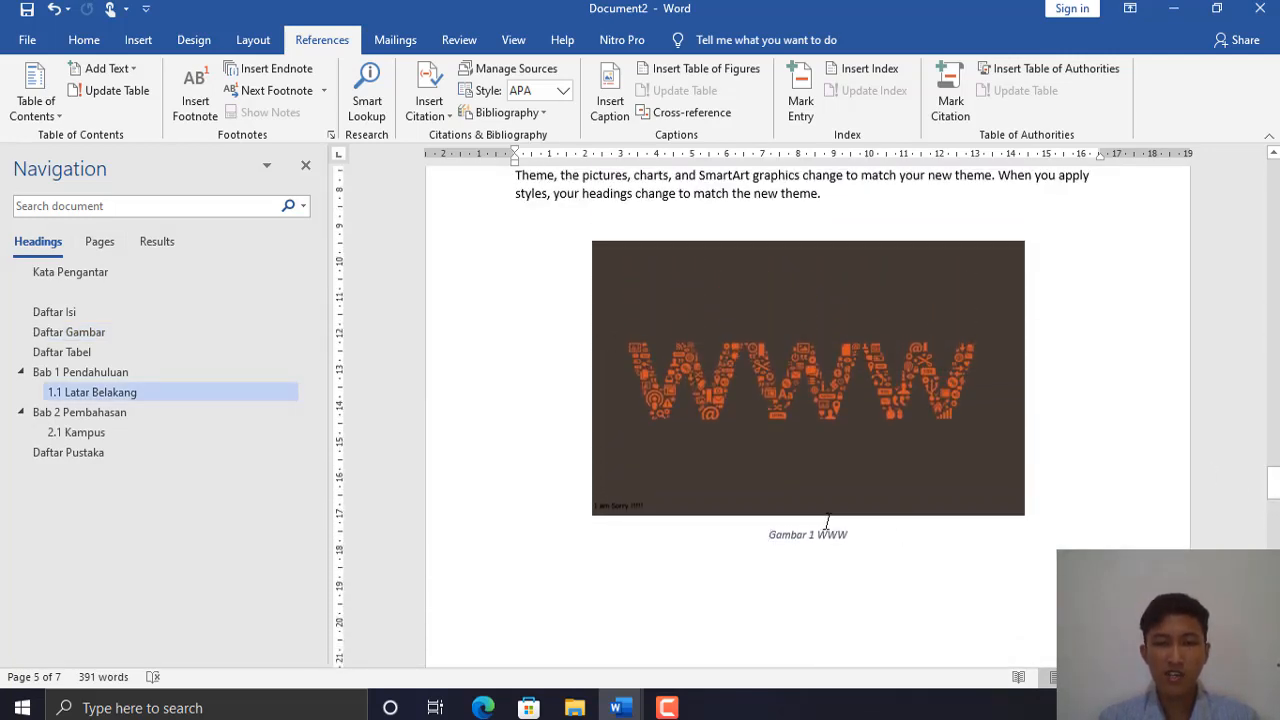
scroll(806, 400, "up", 10)
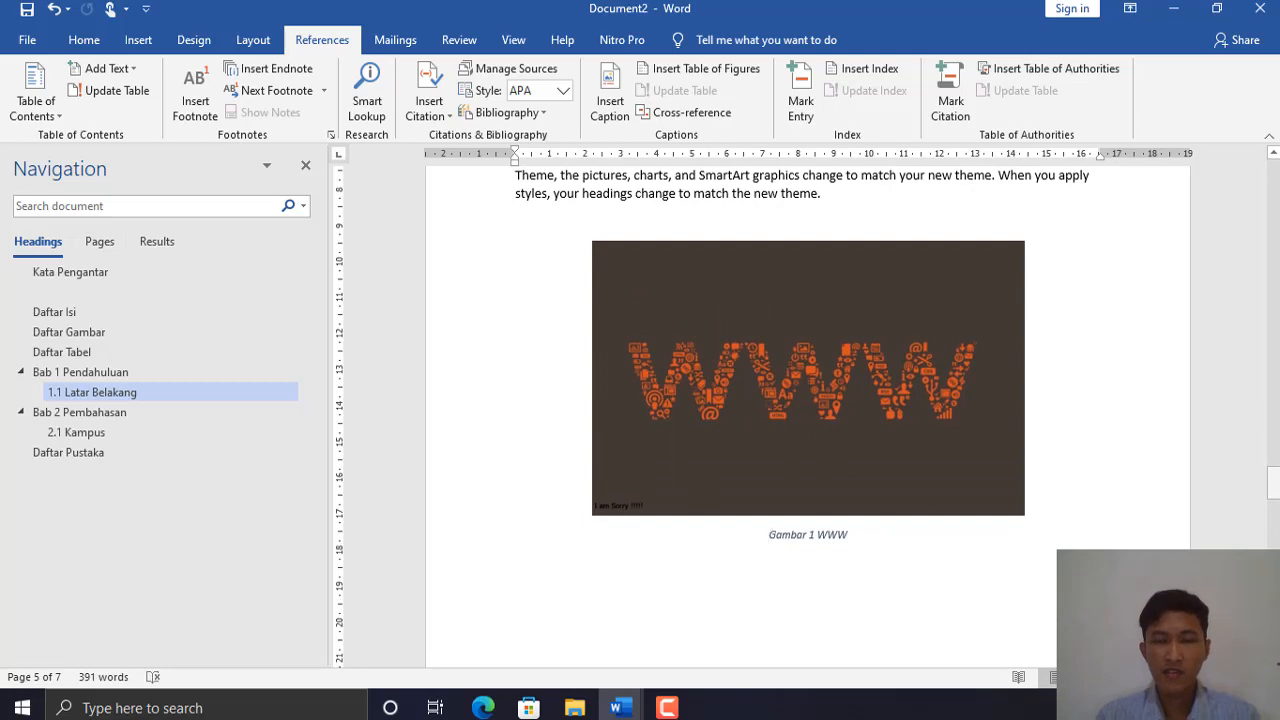
mouse_move(1275, 370)
left_mouse_down()
mouse_move(1275, 307)
mouse_move(1275, 390)
left_mouse_up()
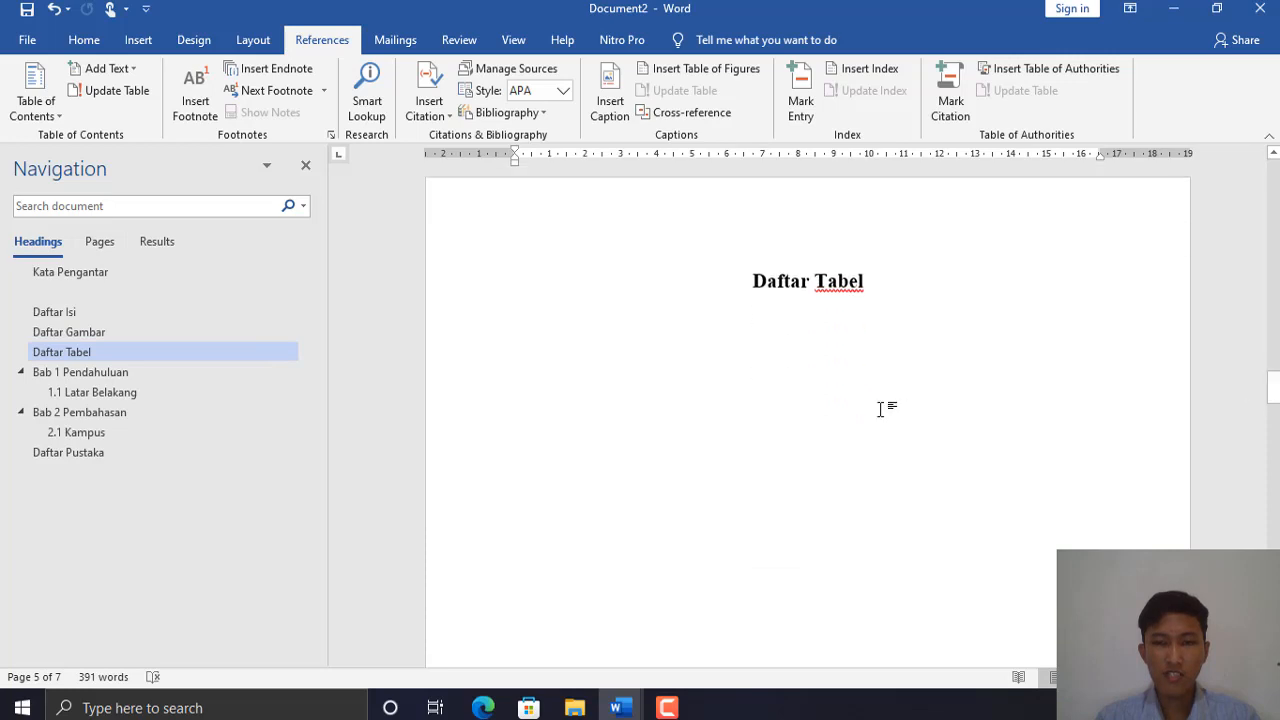
- Insert a table of figures with caption label Table below the Daftar Tabel heading
left_click(930, 326)
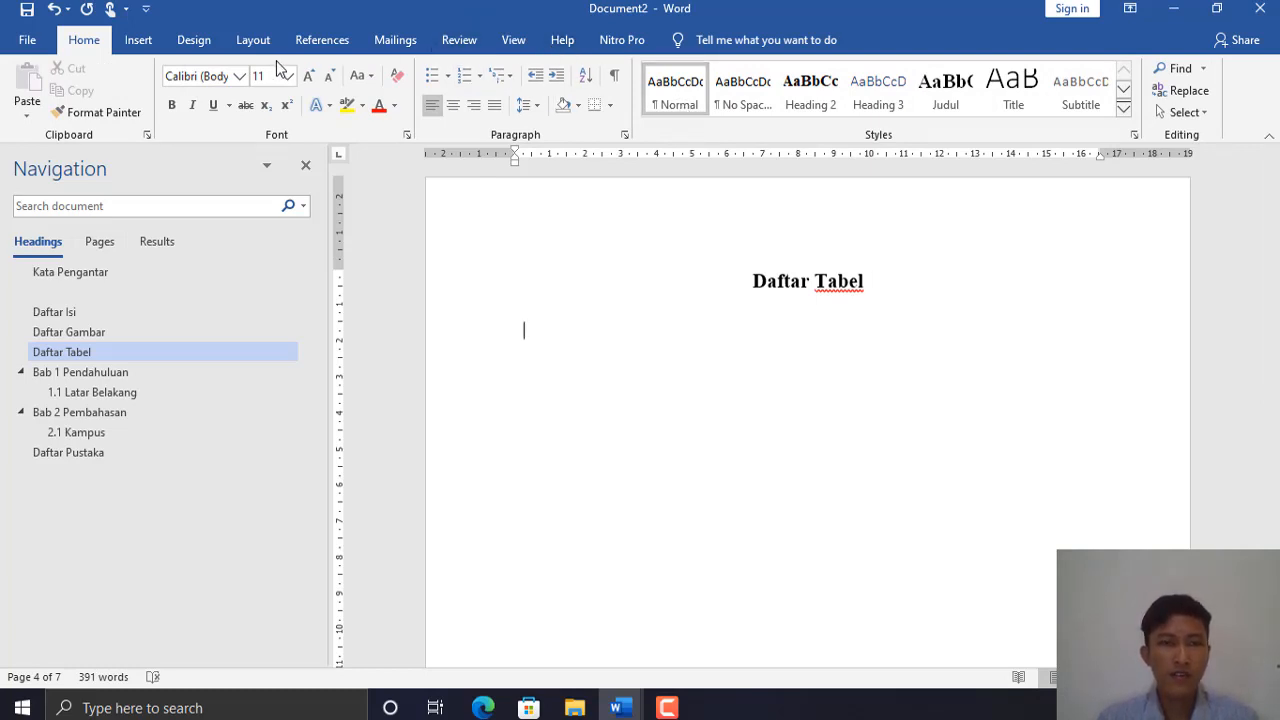
left_click(324, 37)
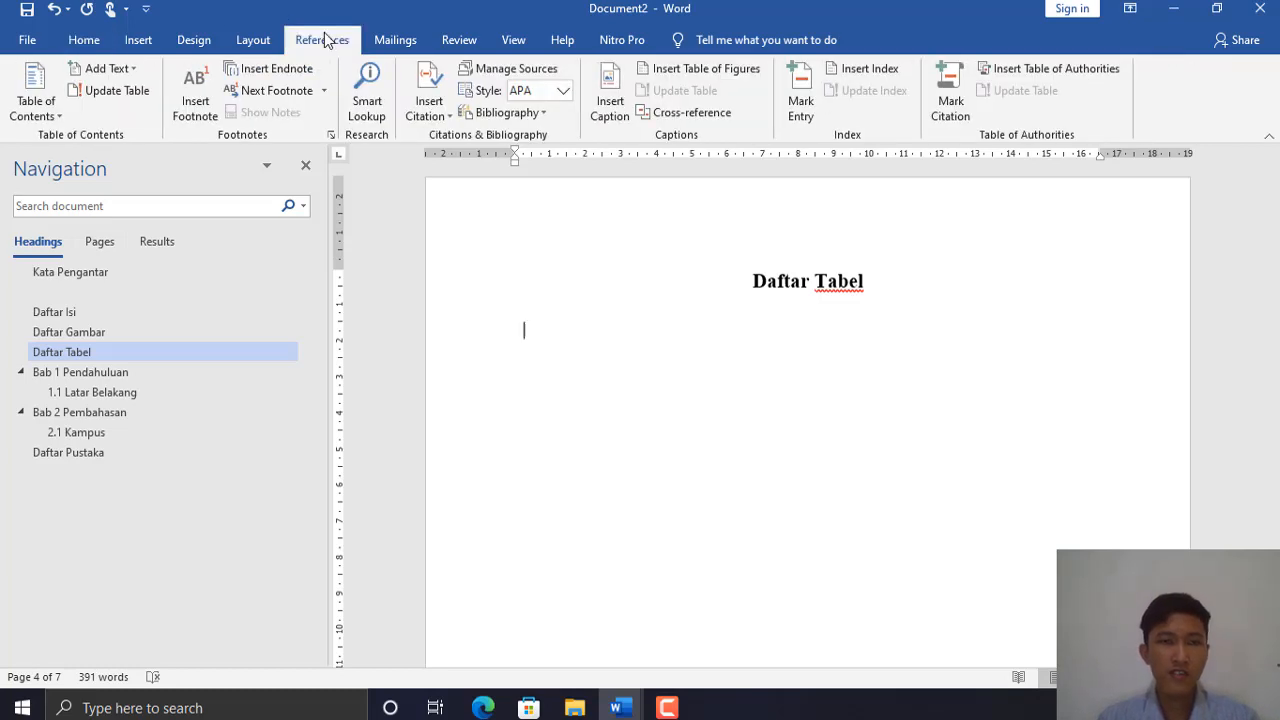
left_click(716, 79)
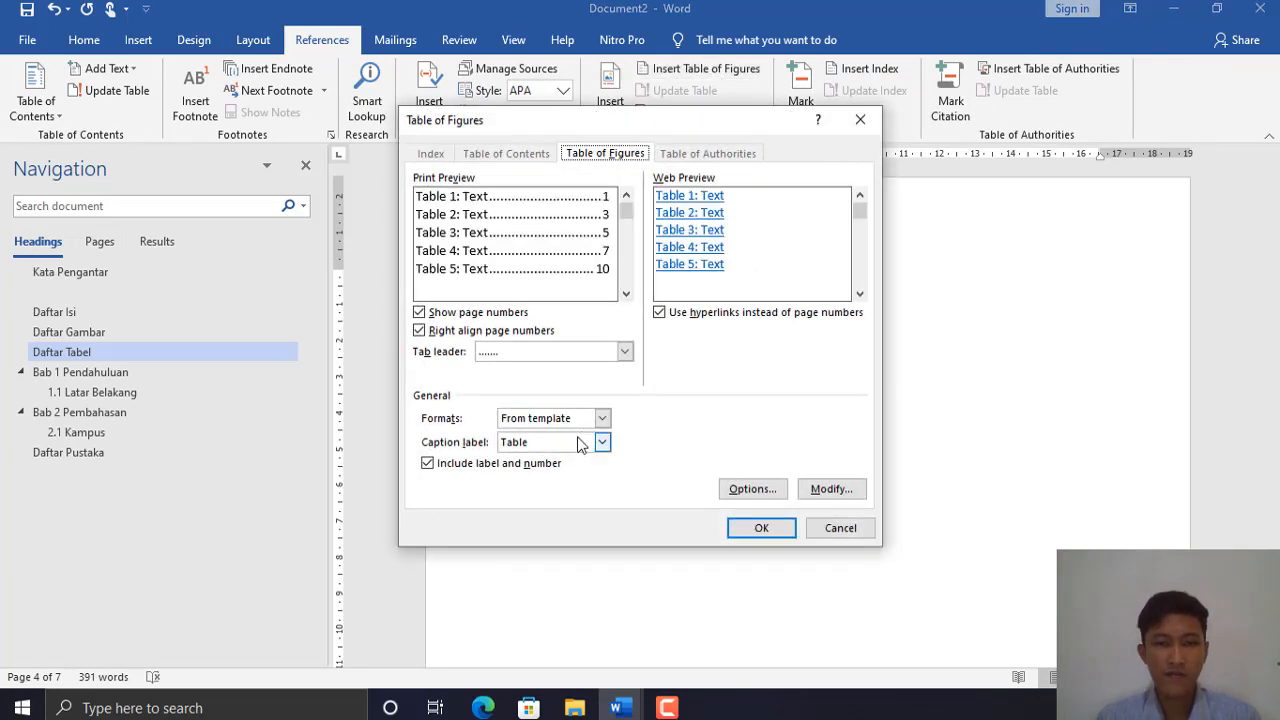
left_click(762, 530)
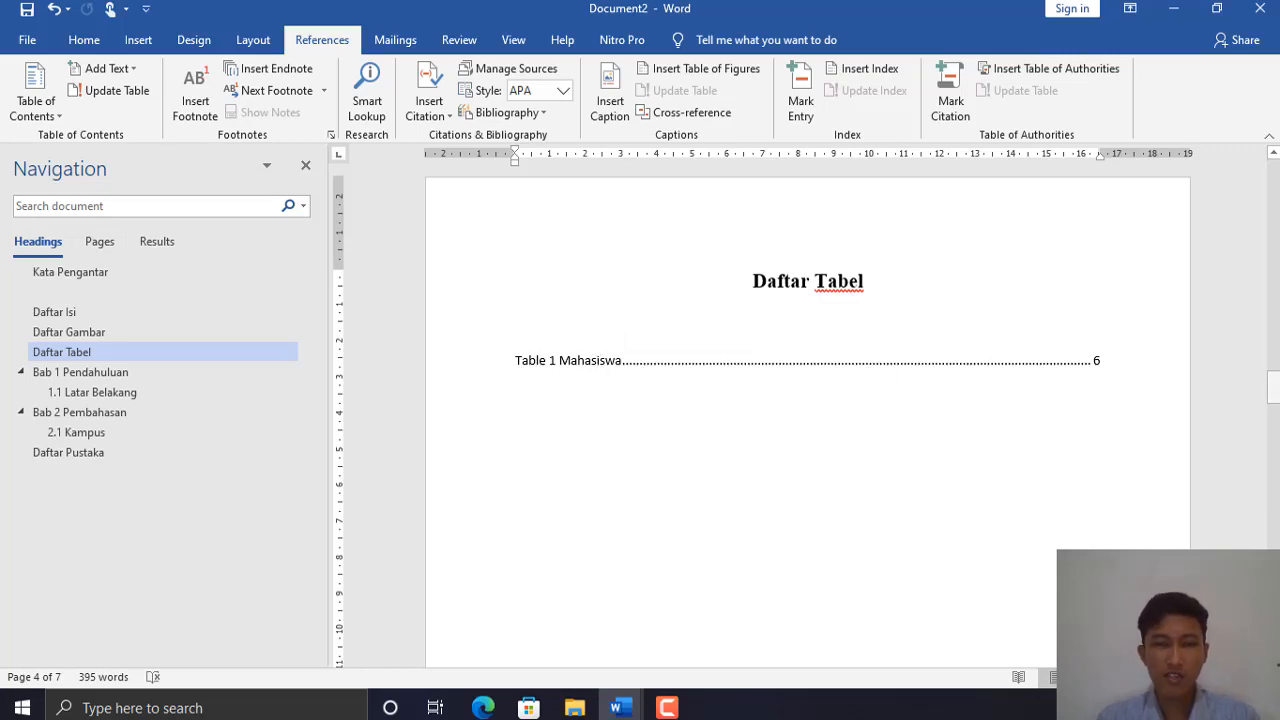
- Jump from the Table 1 Mahasiswa entry to its table, then scroll up to the 1.1 Latar Belakang heading
triple_click(598, 364)
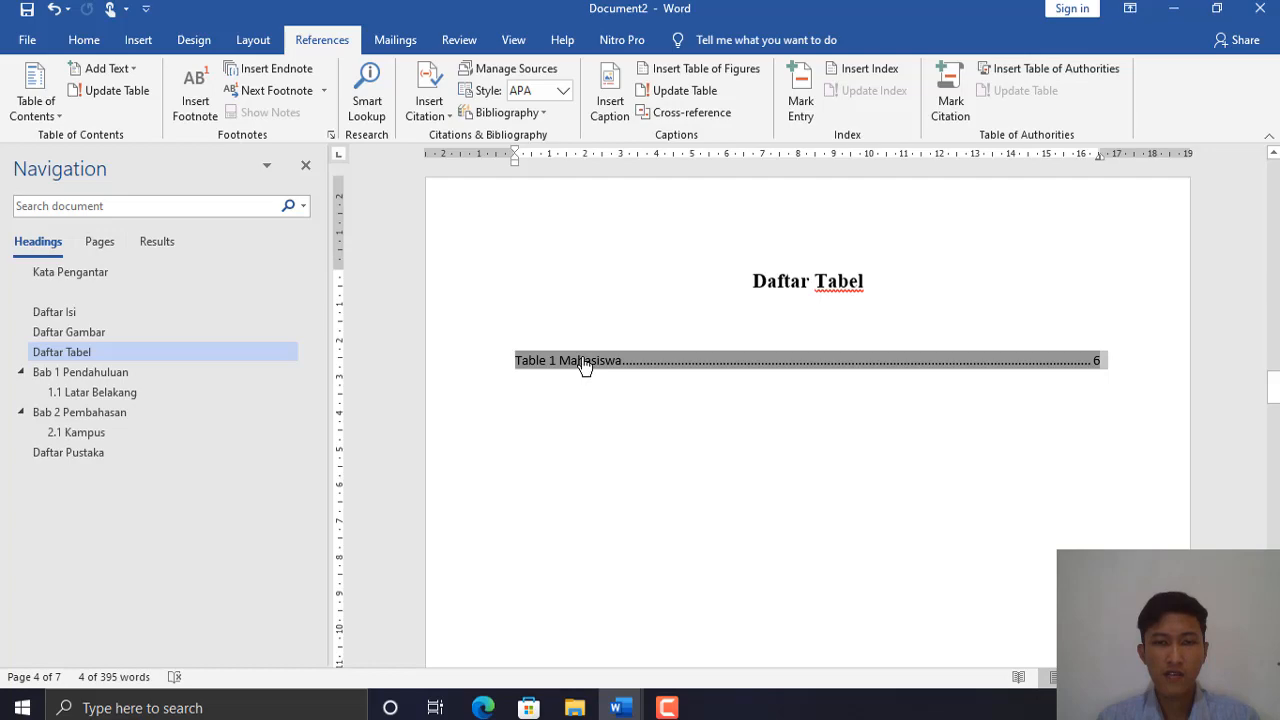
left_click(585, 365)
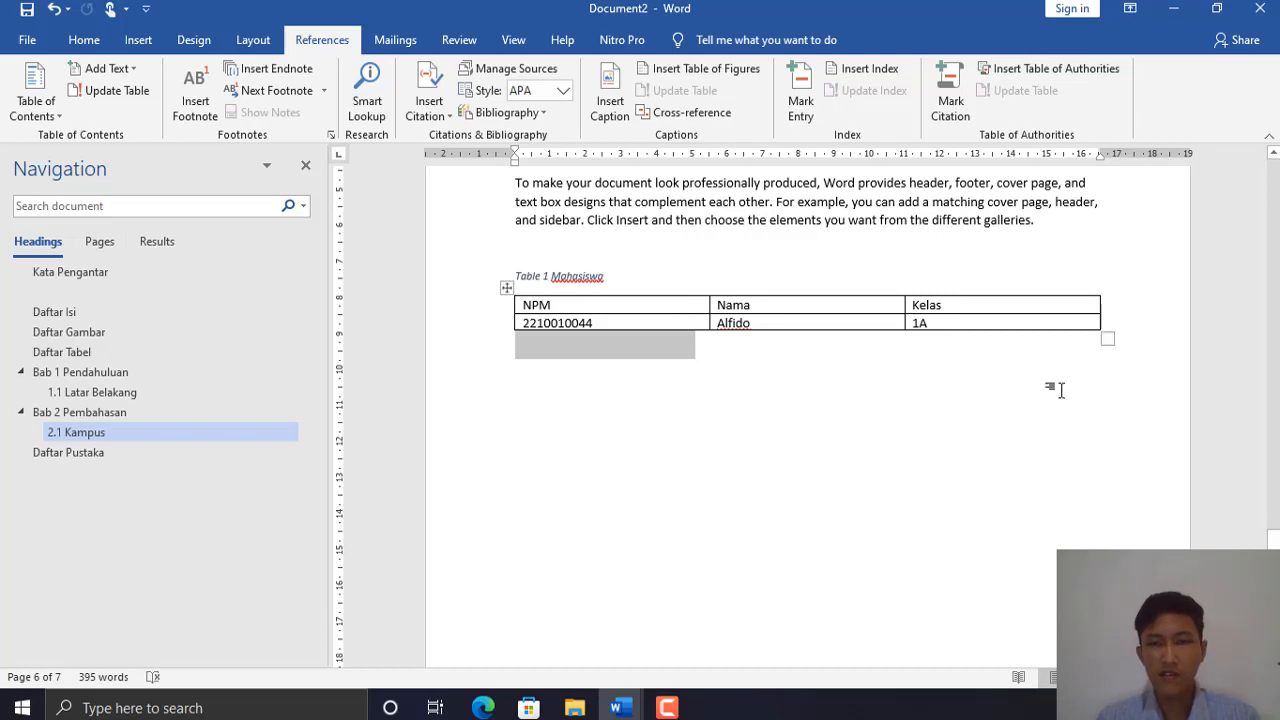
left_click_drag(1273, 537, 1274, 468)
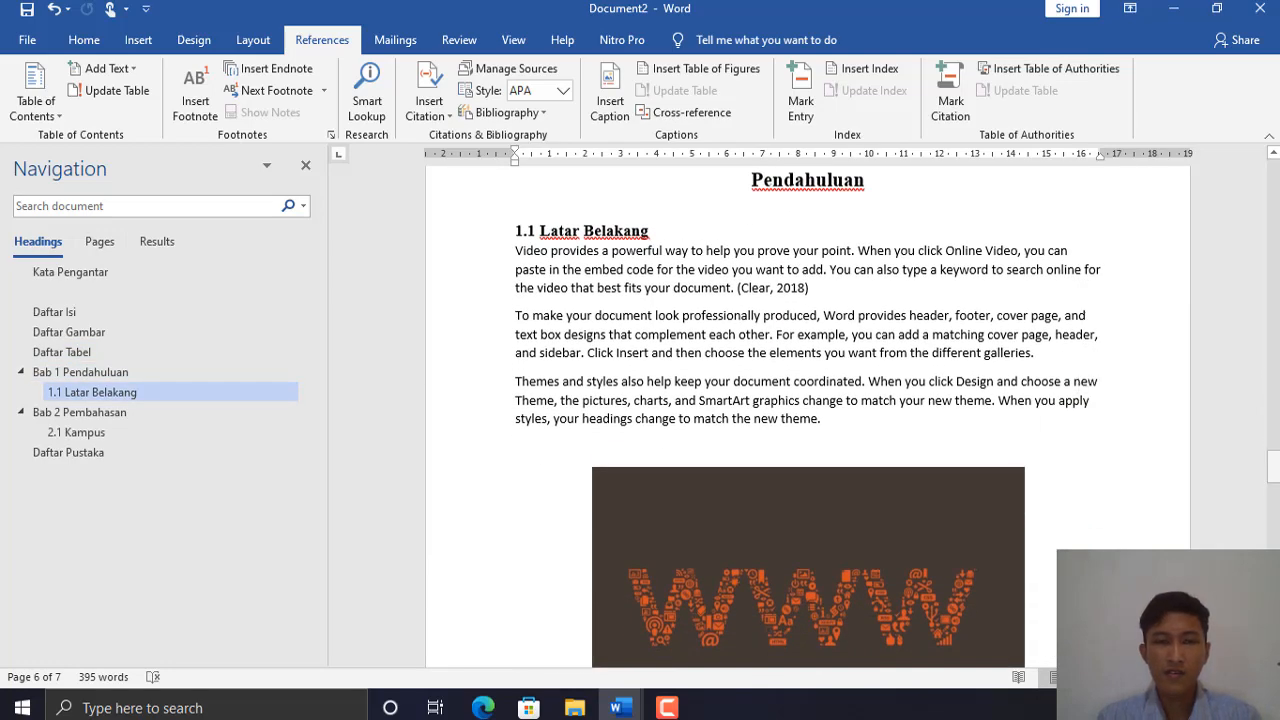
- Append 'Masalah' to the 1.1 Latar Belakang heading and scroll back to the Daftar Isi page
left_click(659, 233)
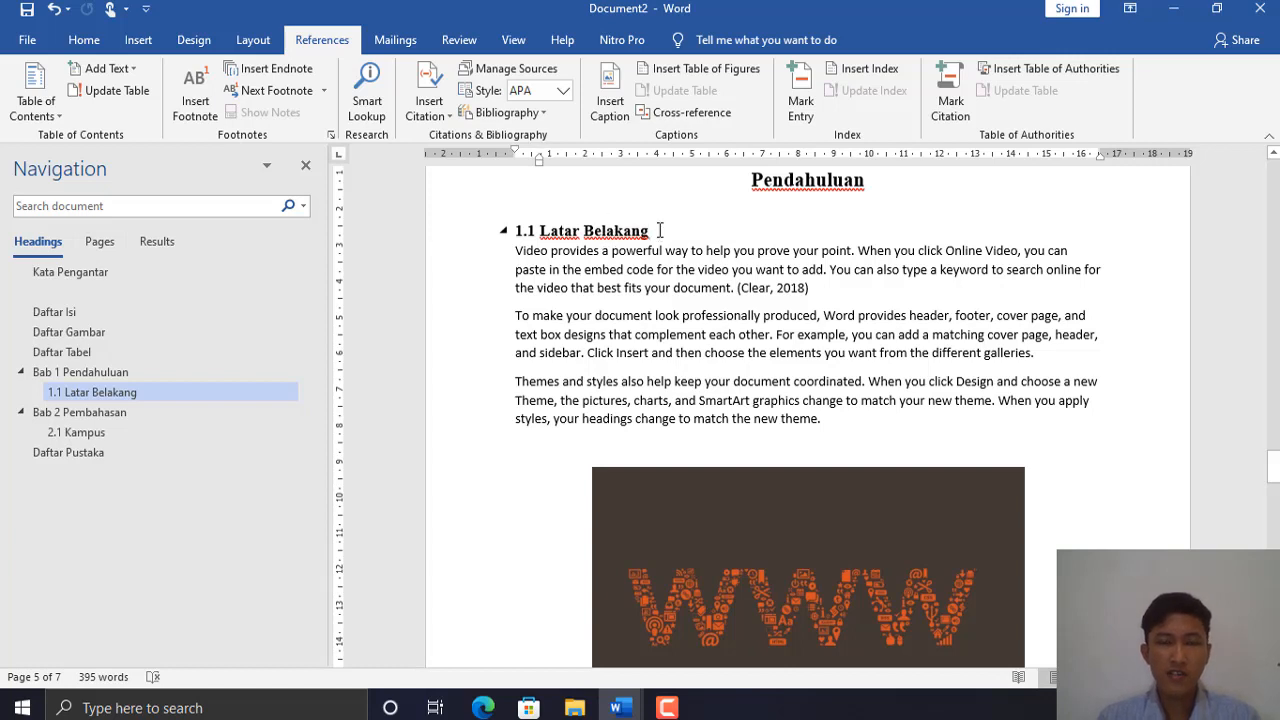
left_click_drag(1274, 466, 1274, 458)
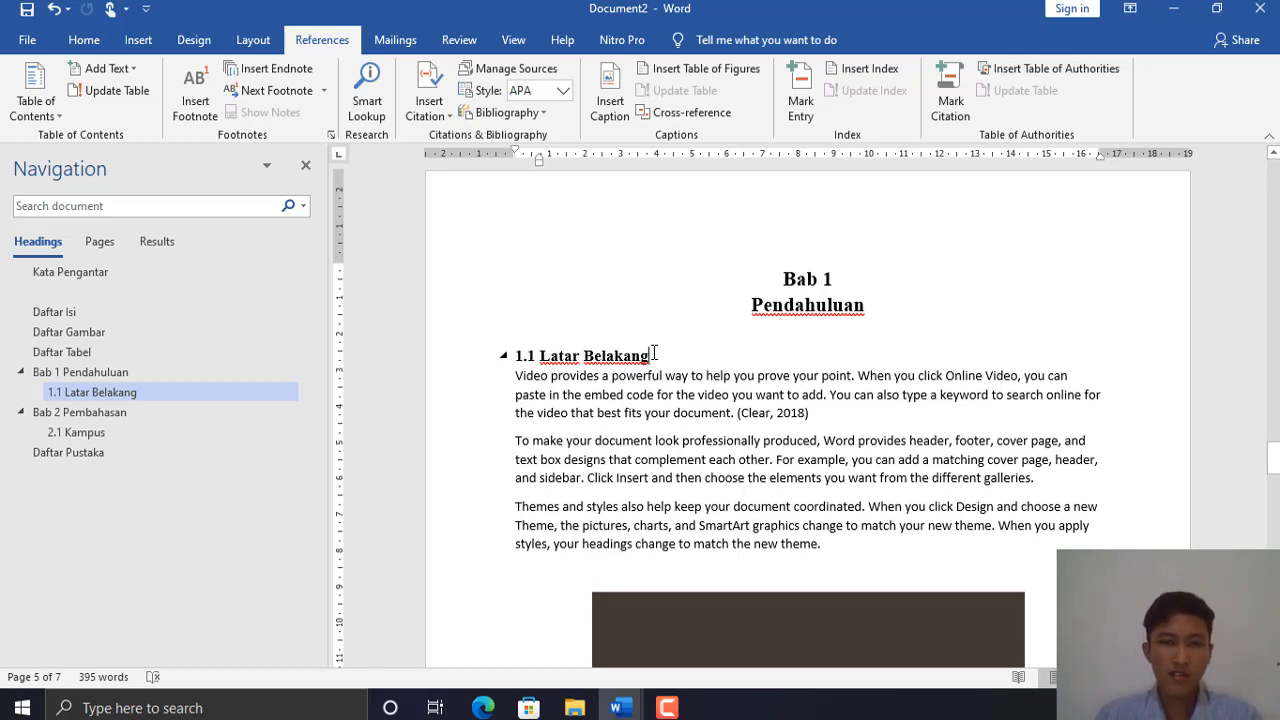
left_click(654, 354)
type("Masal")
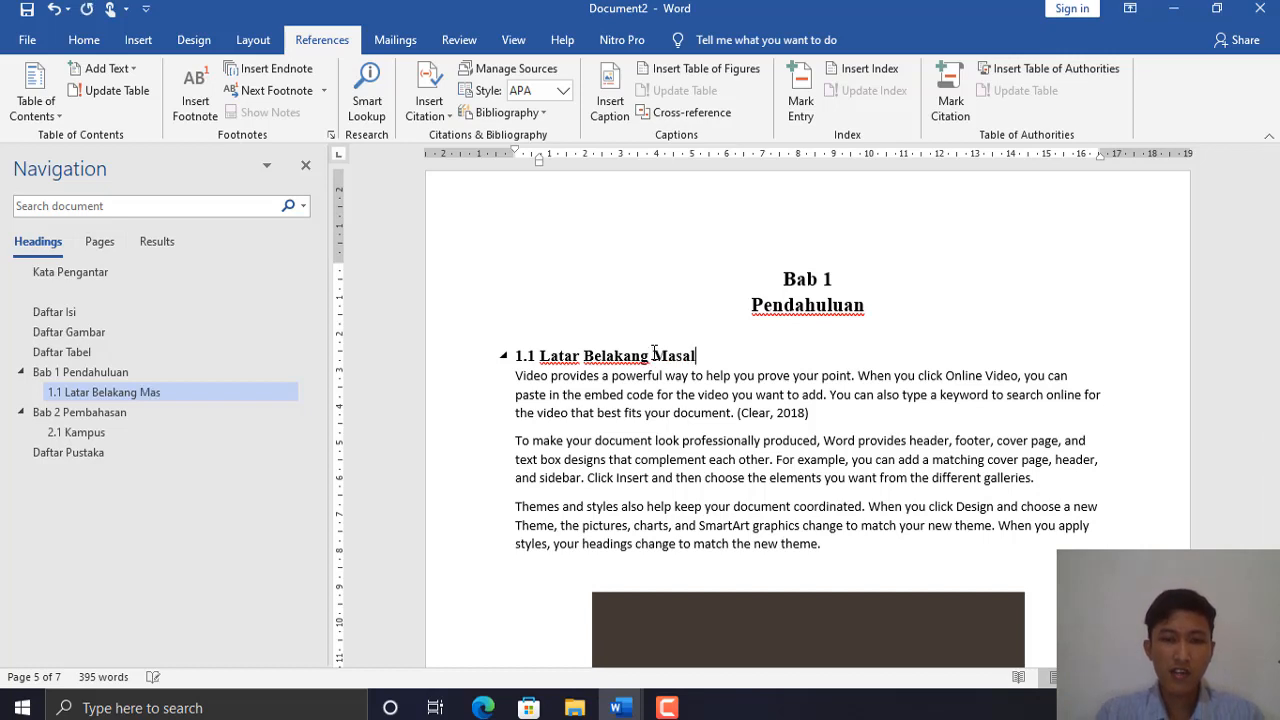
type("ah")
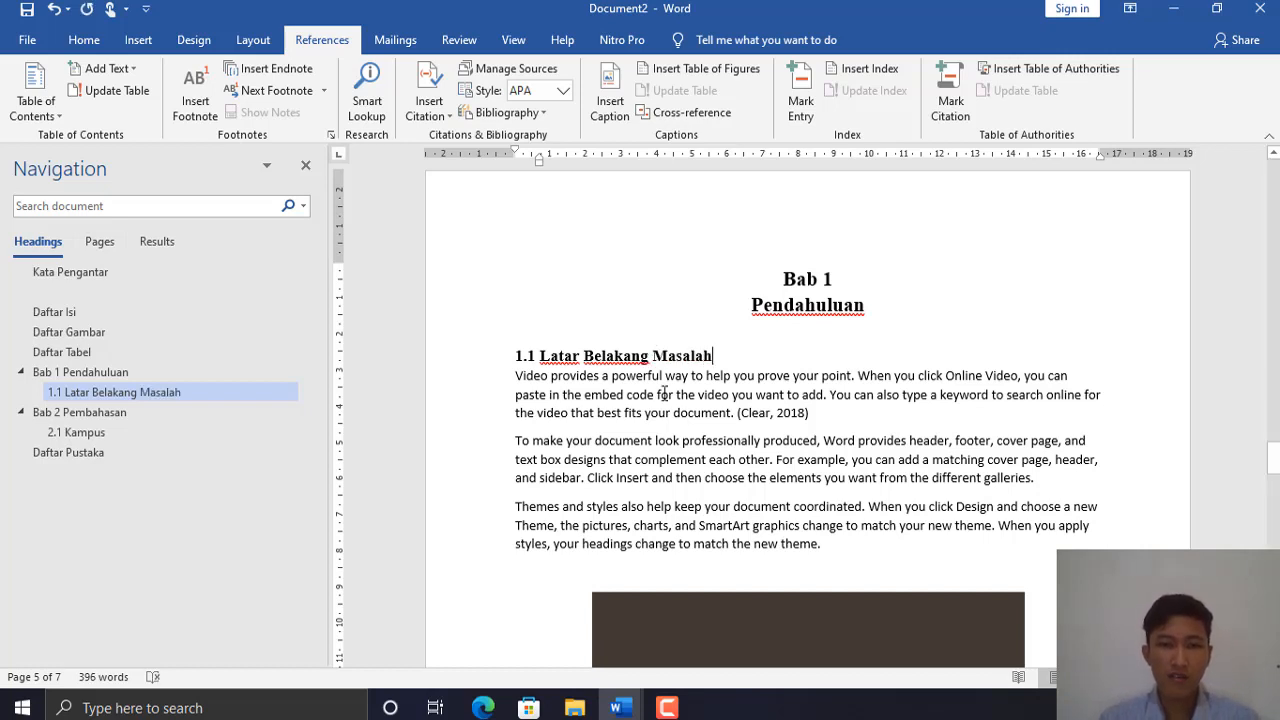
left_click_drag(1274, 457, 1268, 252)
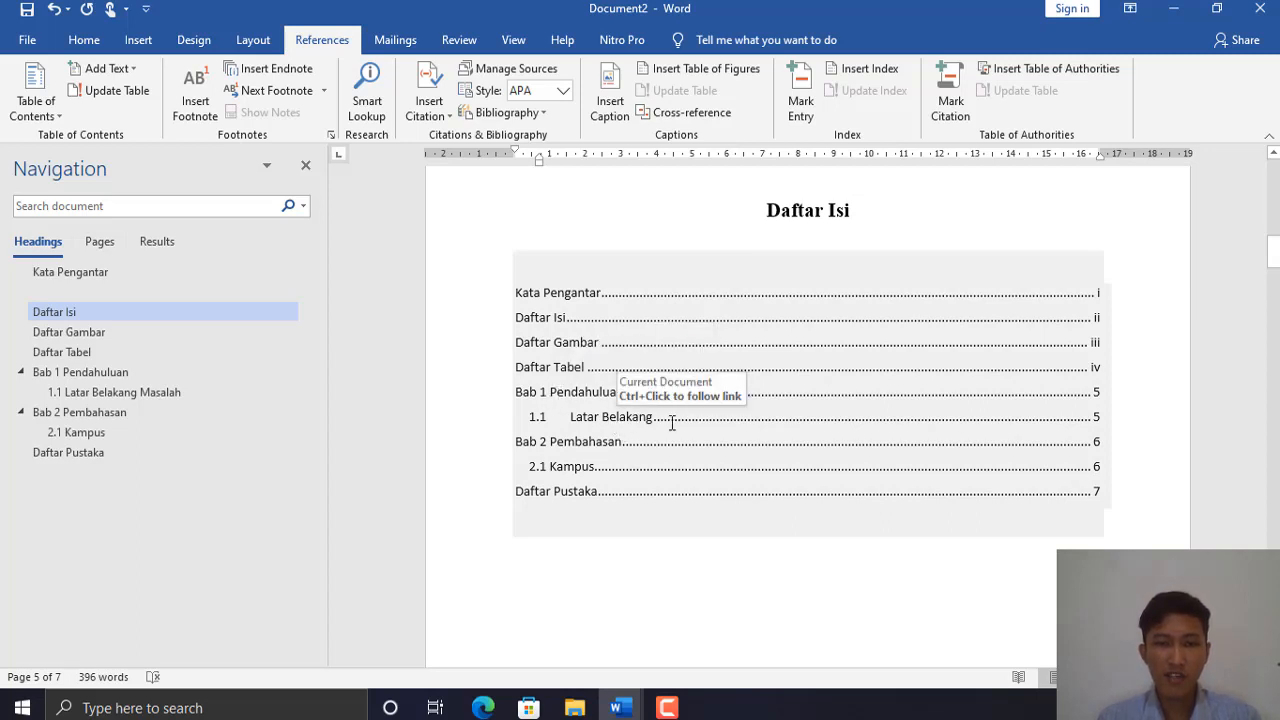
- Update the entire Daftar Isi table of contents to show 1.1 Latar Belakang Masalah on page 5
left_click(670, 346)
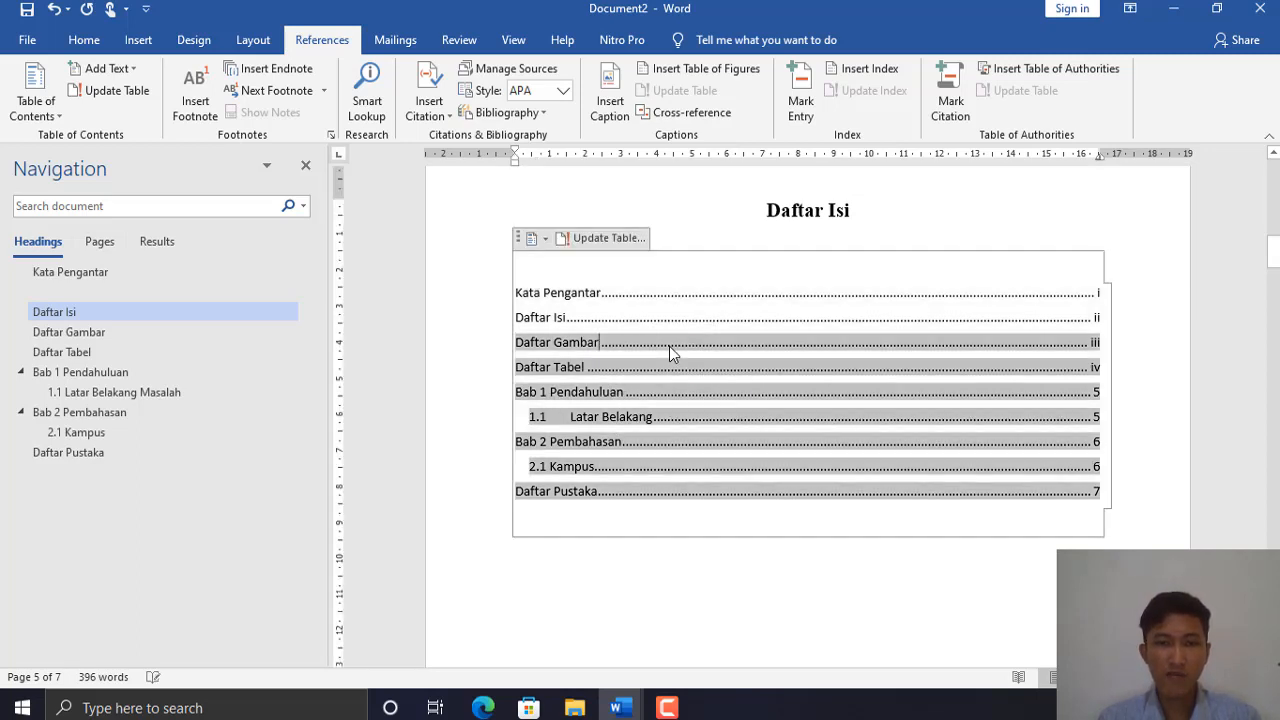
left_click(594, 240)
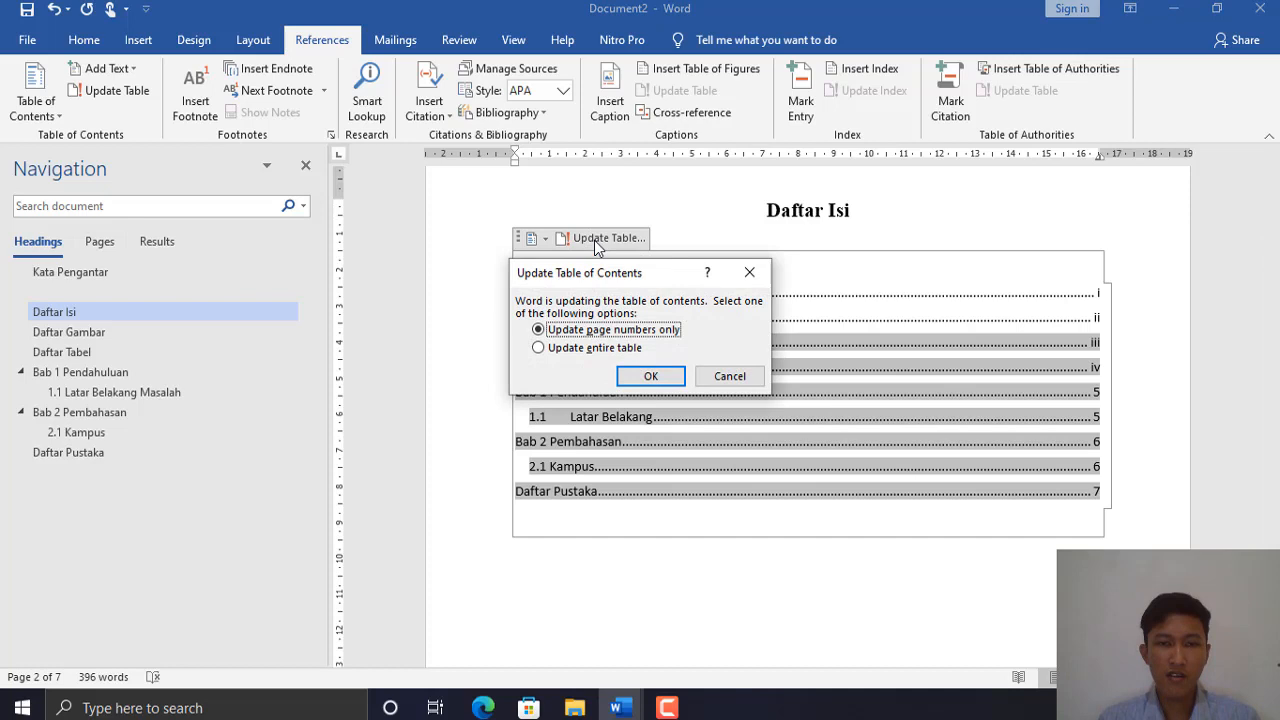
left_click(570, 349)
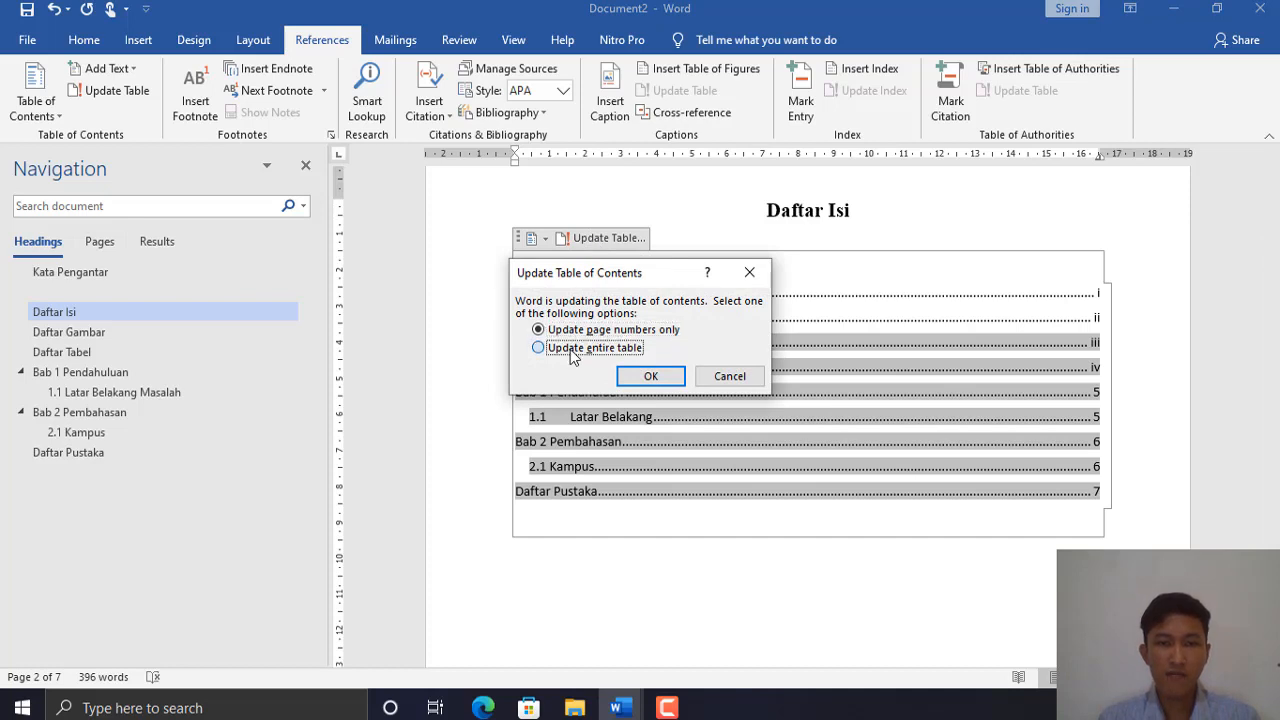
left_click(648, 377)
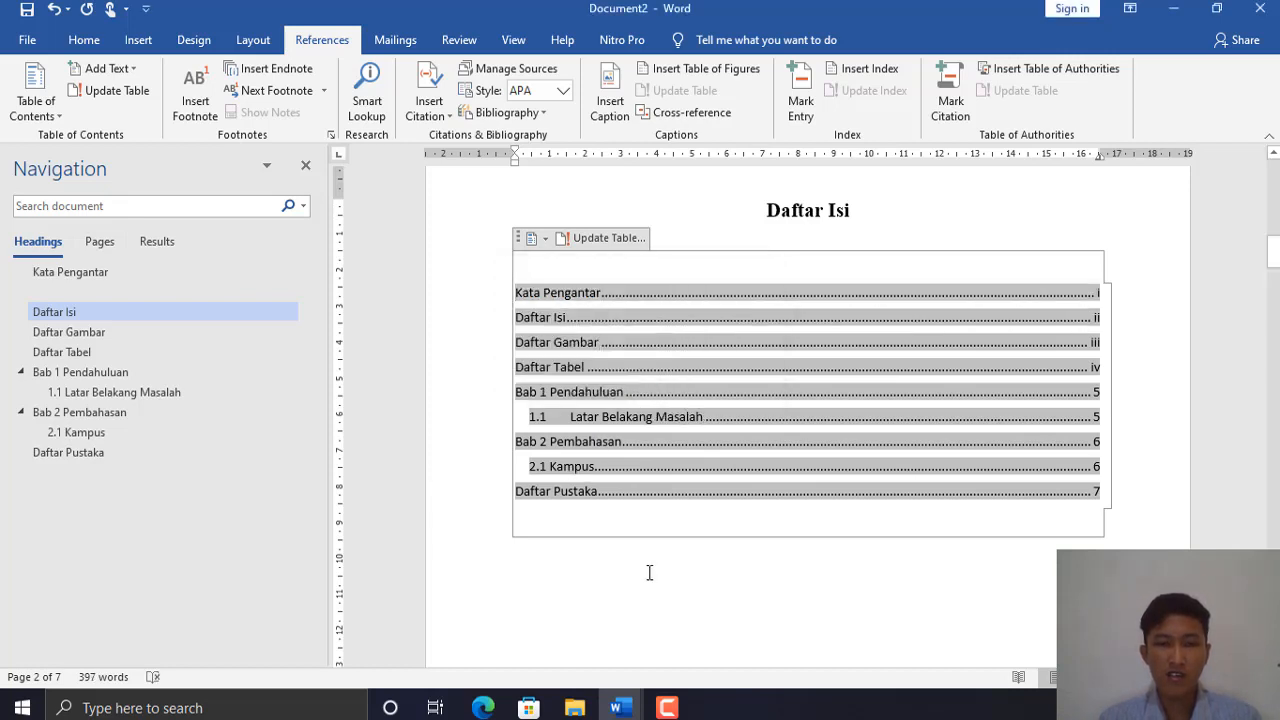
left_click(694, 540)
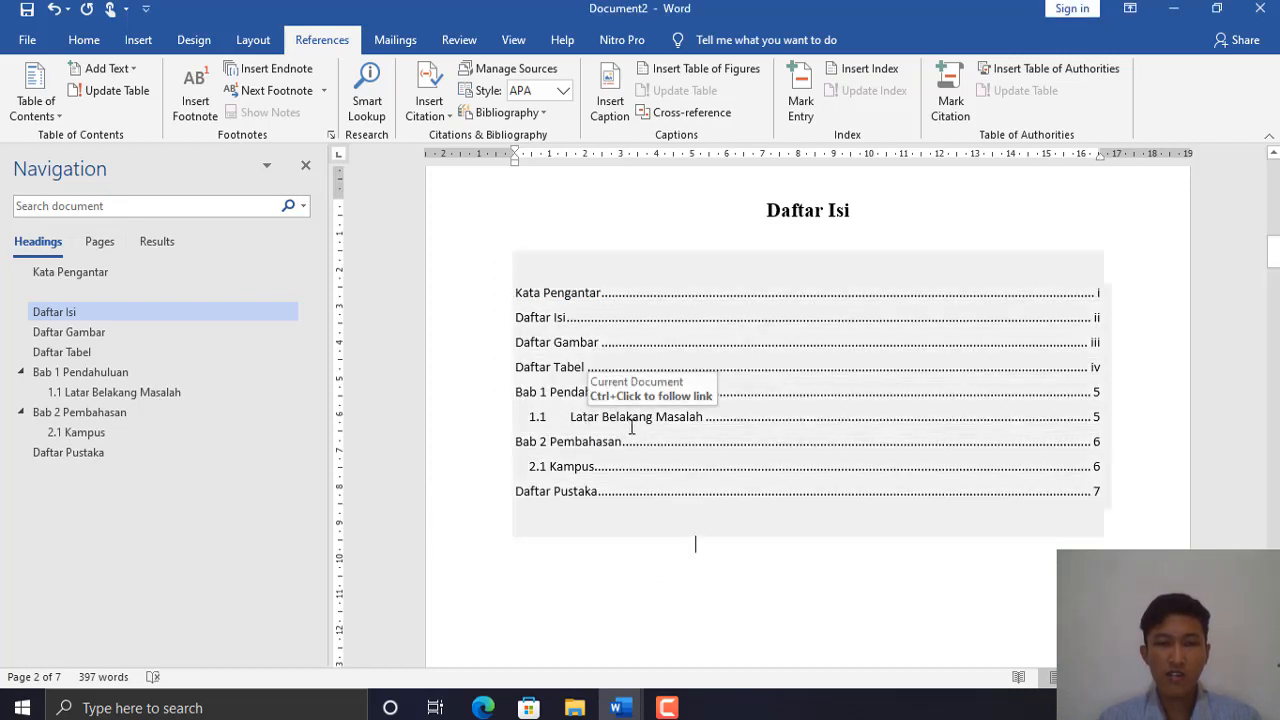